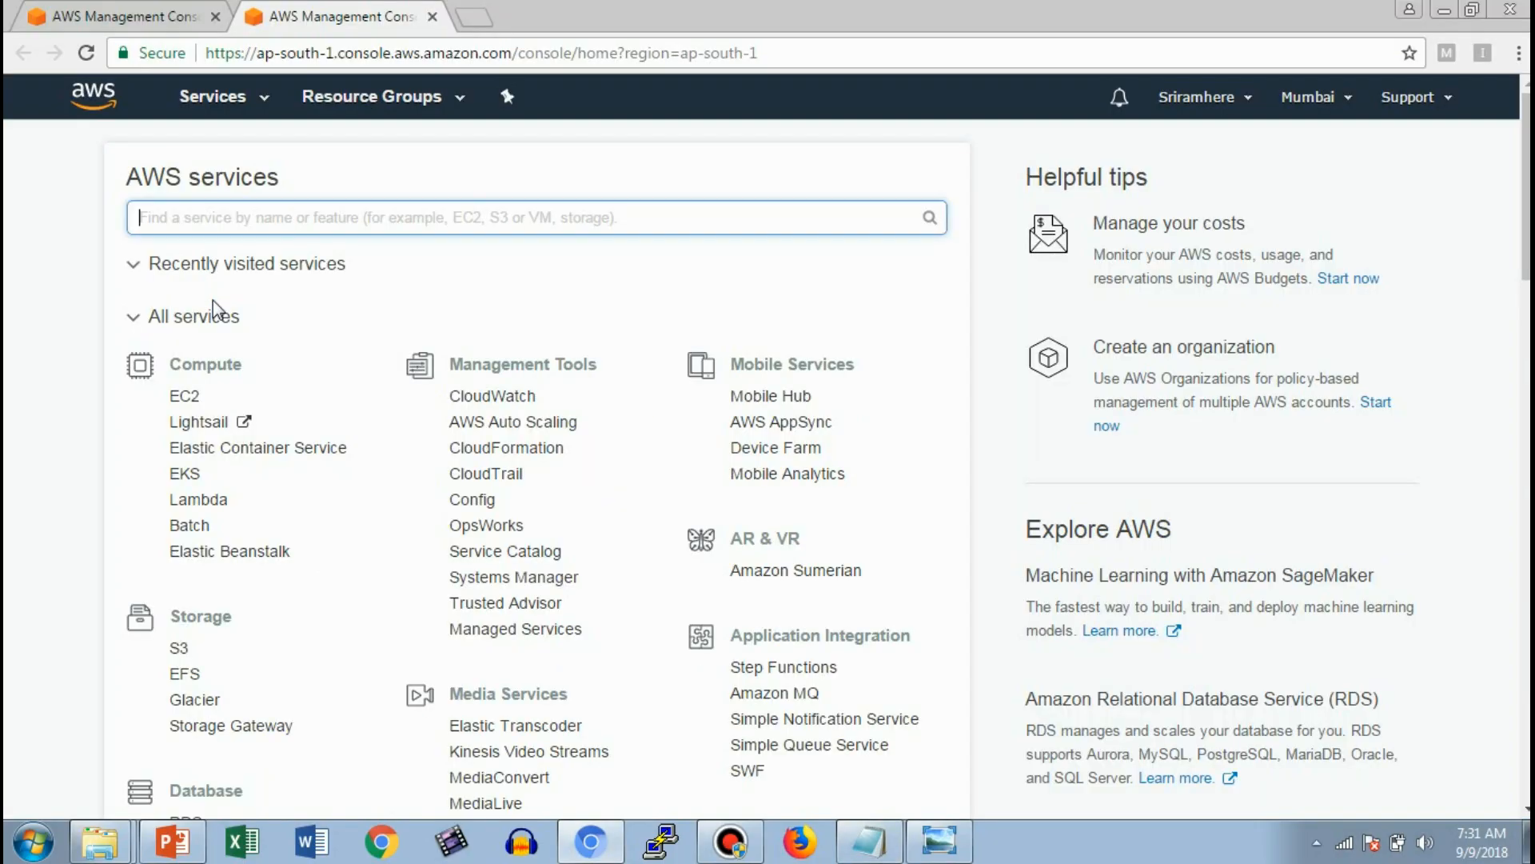
Step: Open the EC2 dashboard from the AWS services list and display the available regions
click(109, 11)
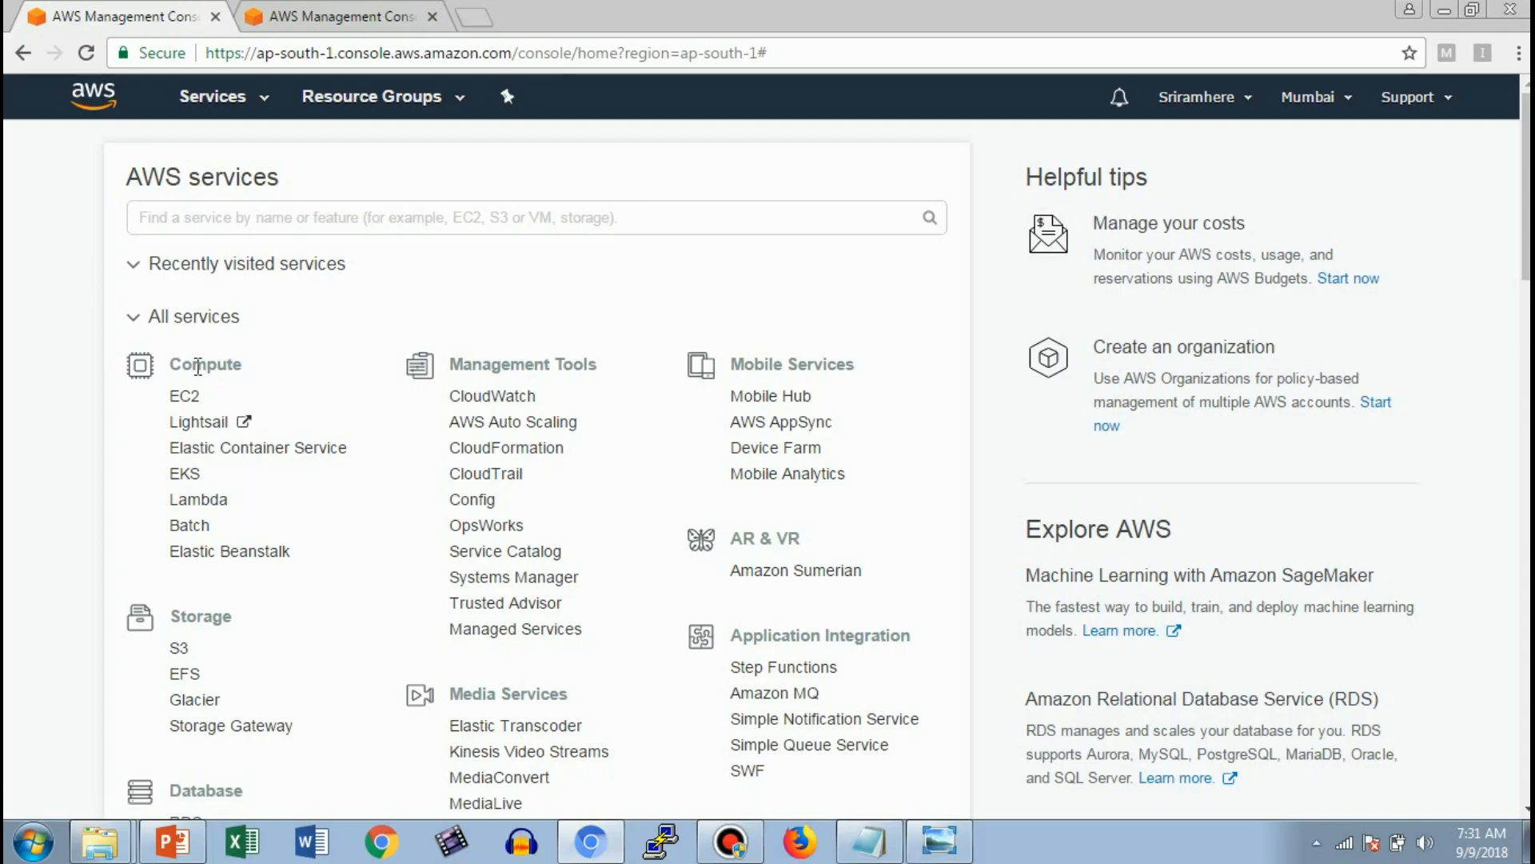
click(190, 397)
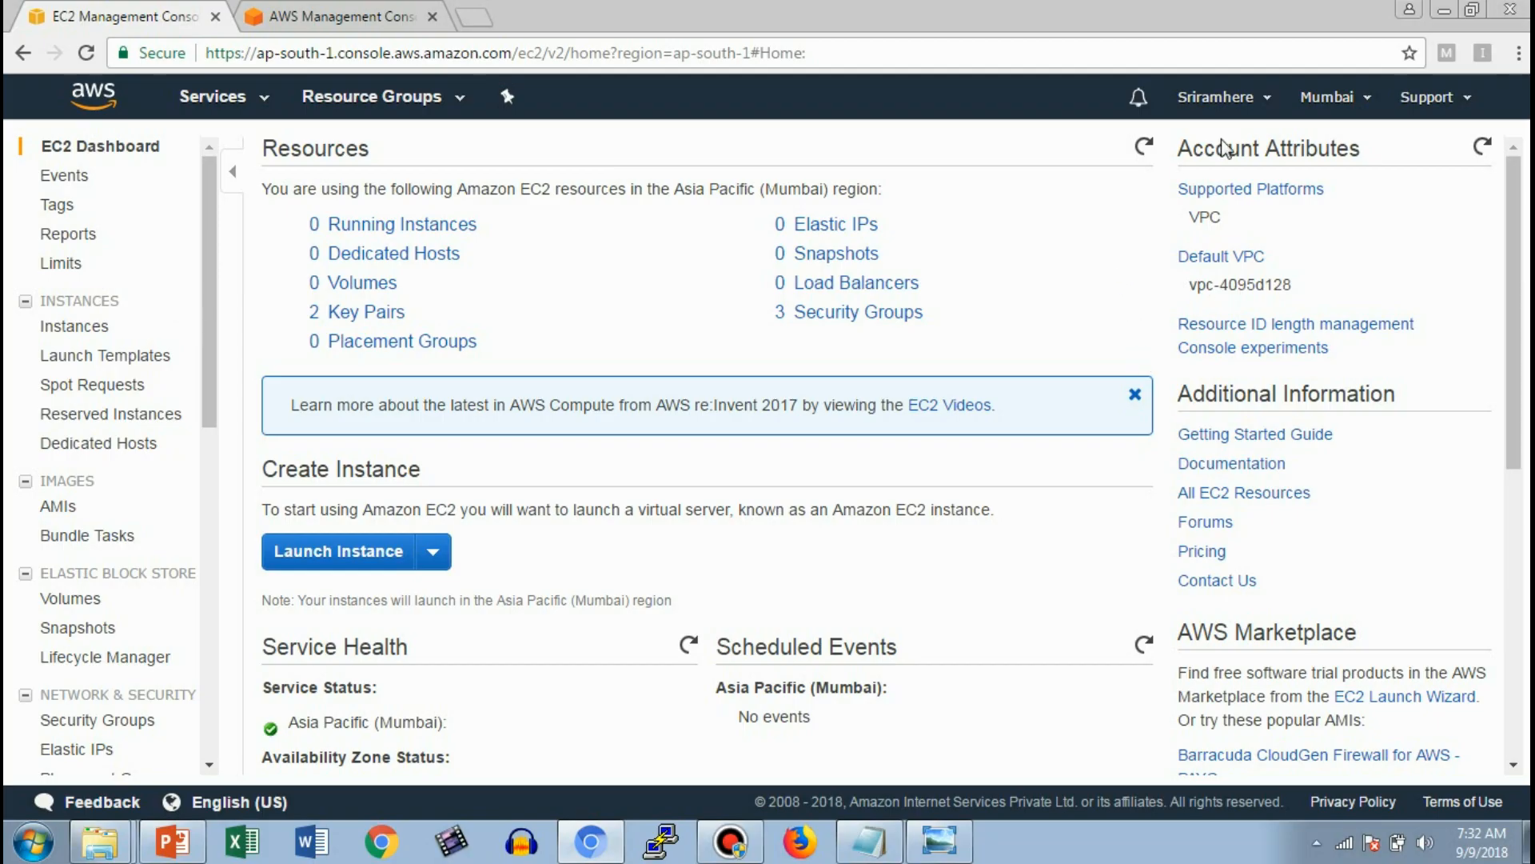
click(1341, 103)
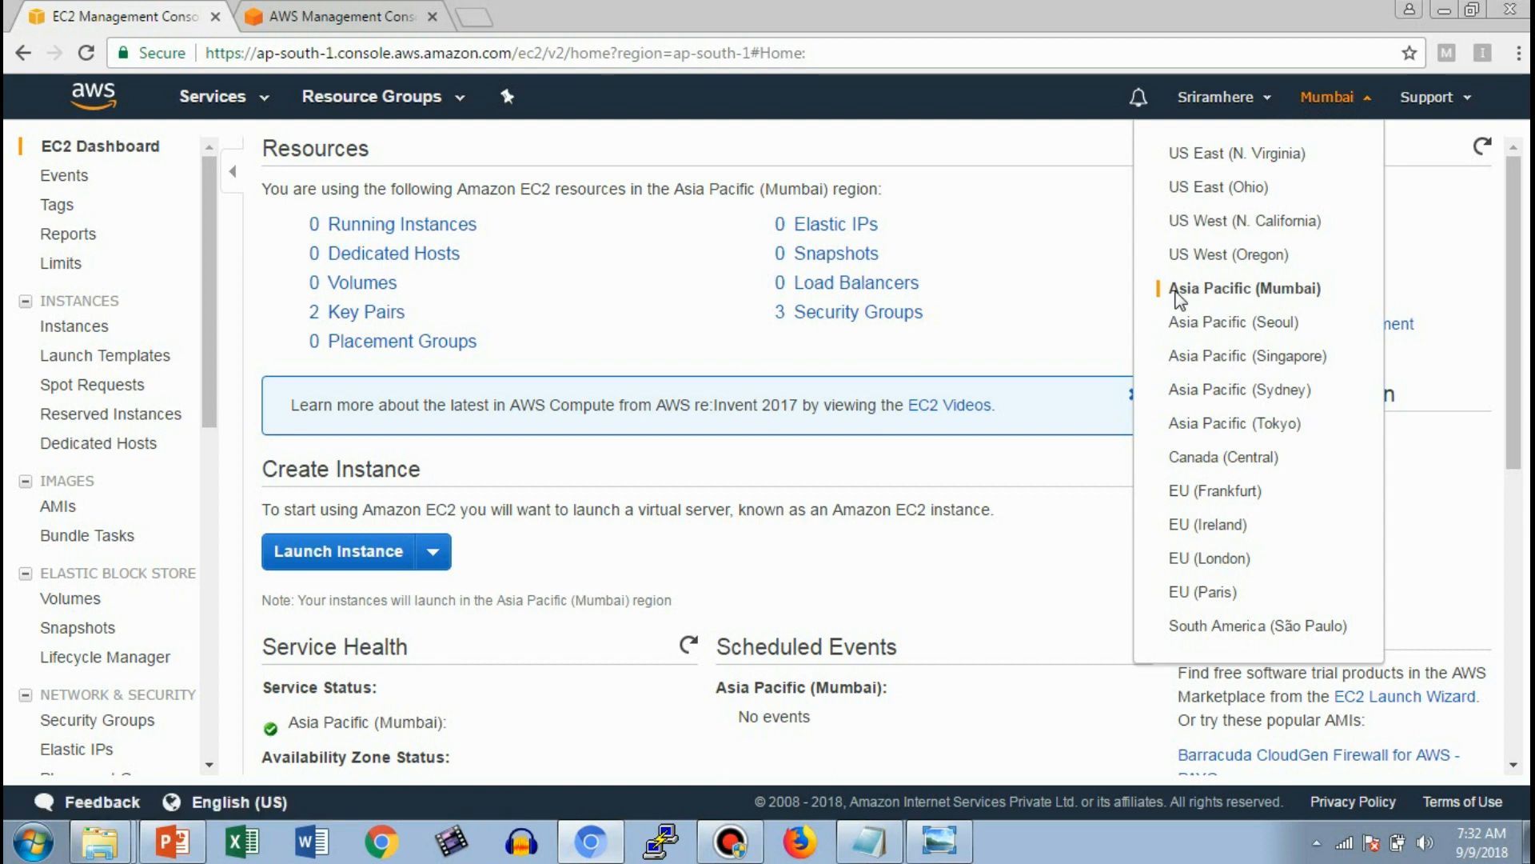
Step: Open the EC2 service limits, review the instance limits through the t2 types, and check the region list
click(60, 268)
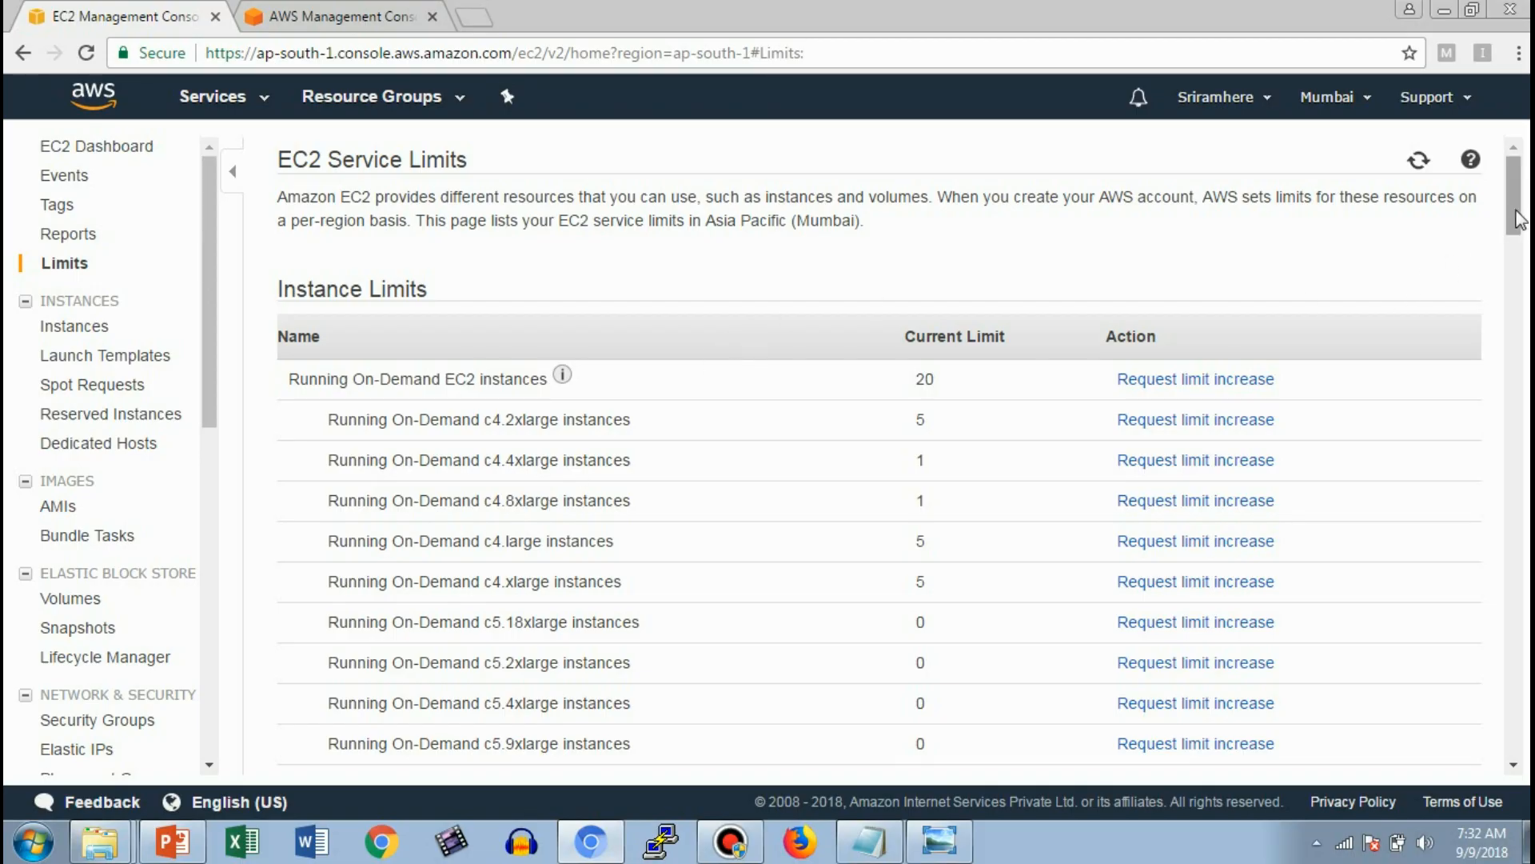
drag(1520, 215, 1522, 279)
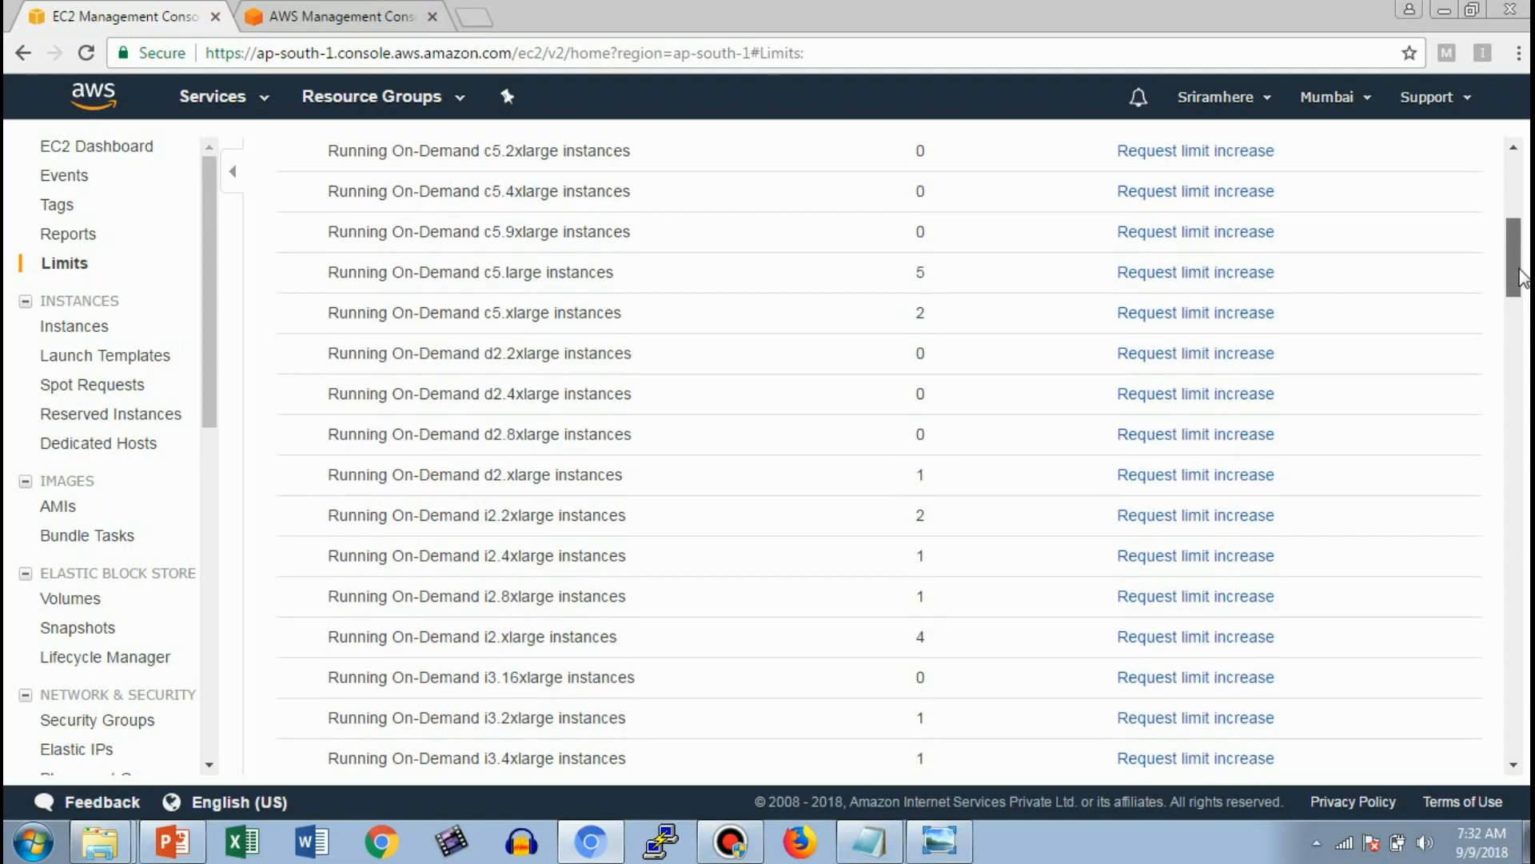
drag(1522, 280, 1522, 467)
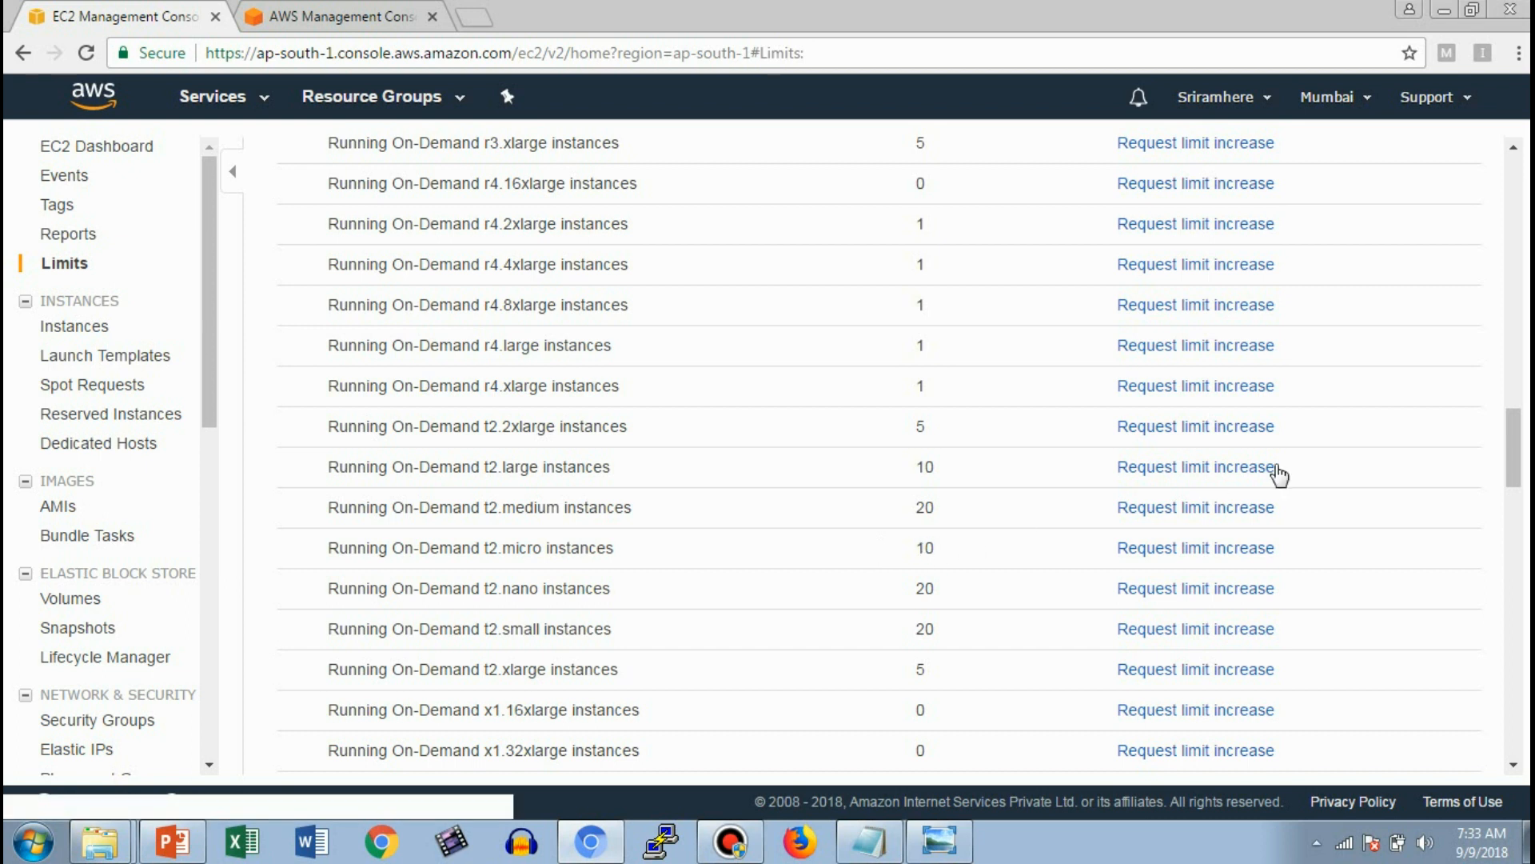
drag(1517, 456, 1522, 169)
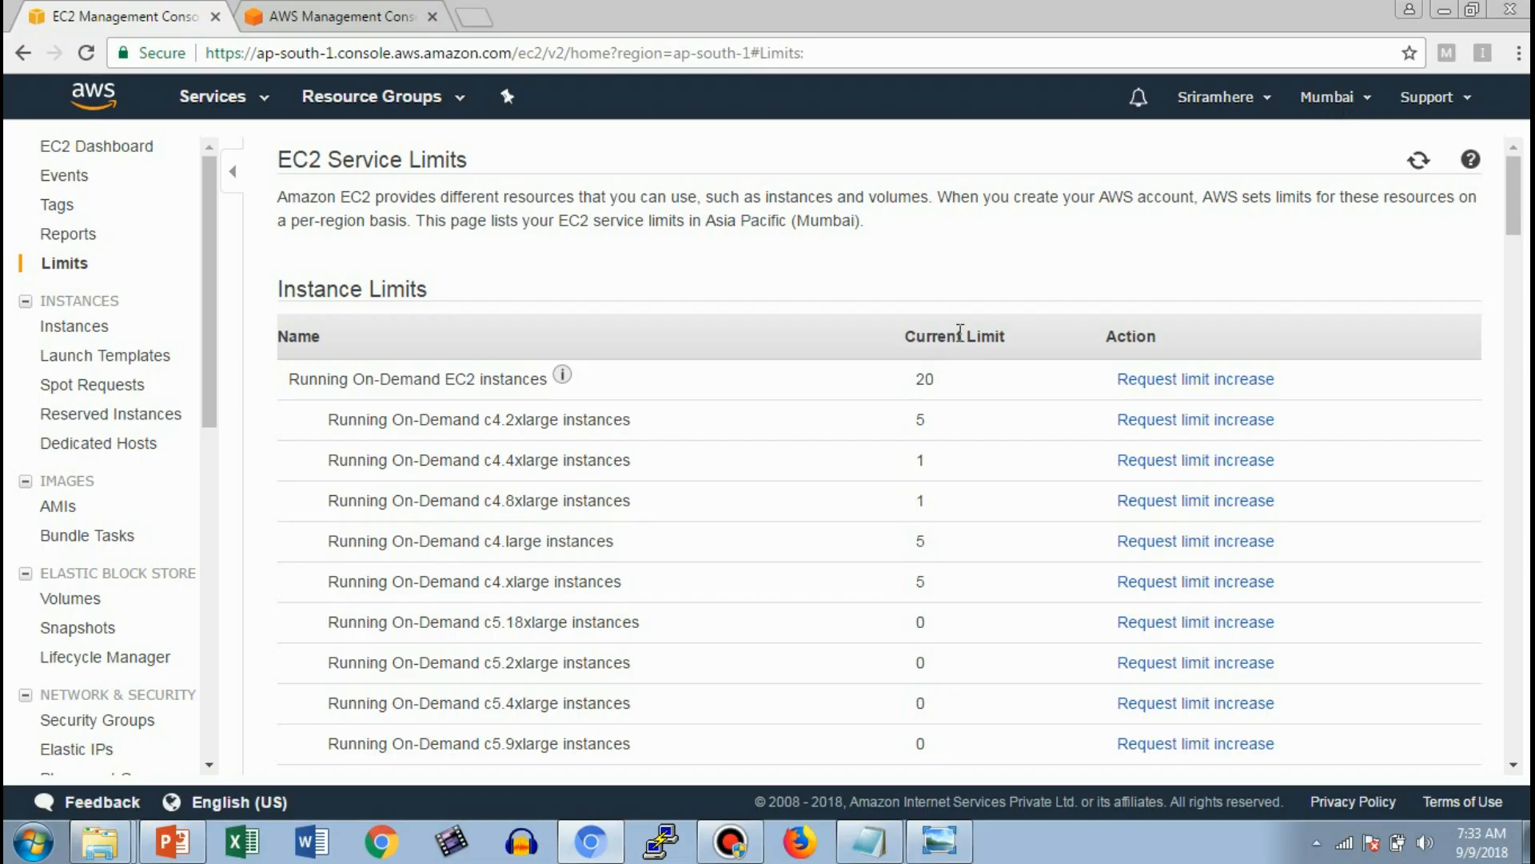
click(1334, 100)
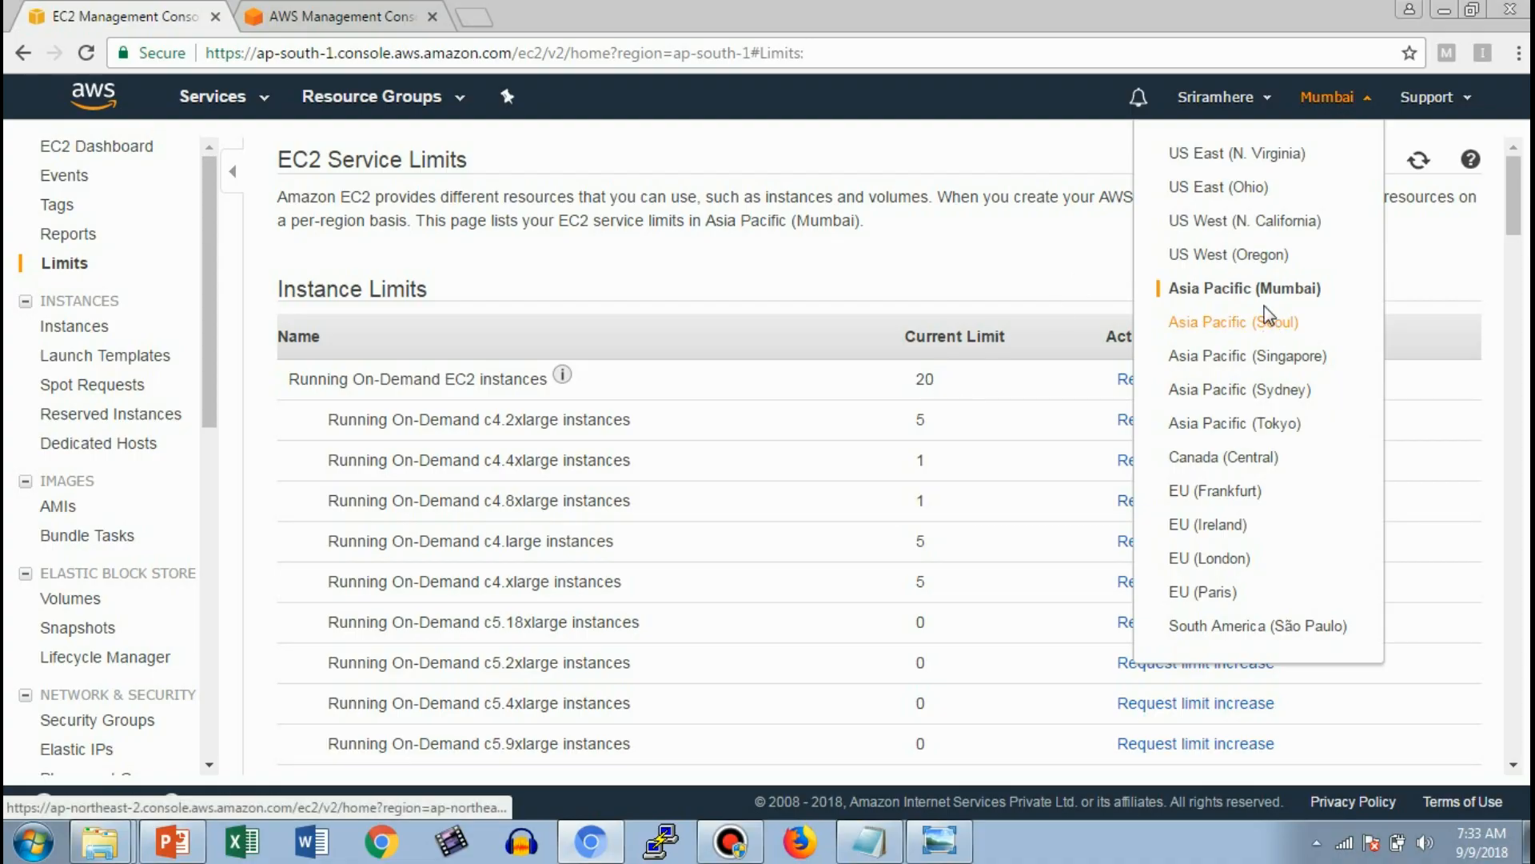
click(1000, 302)
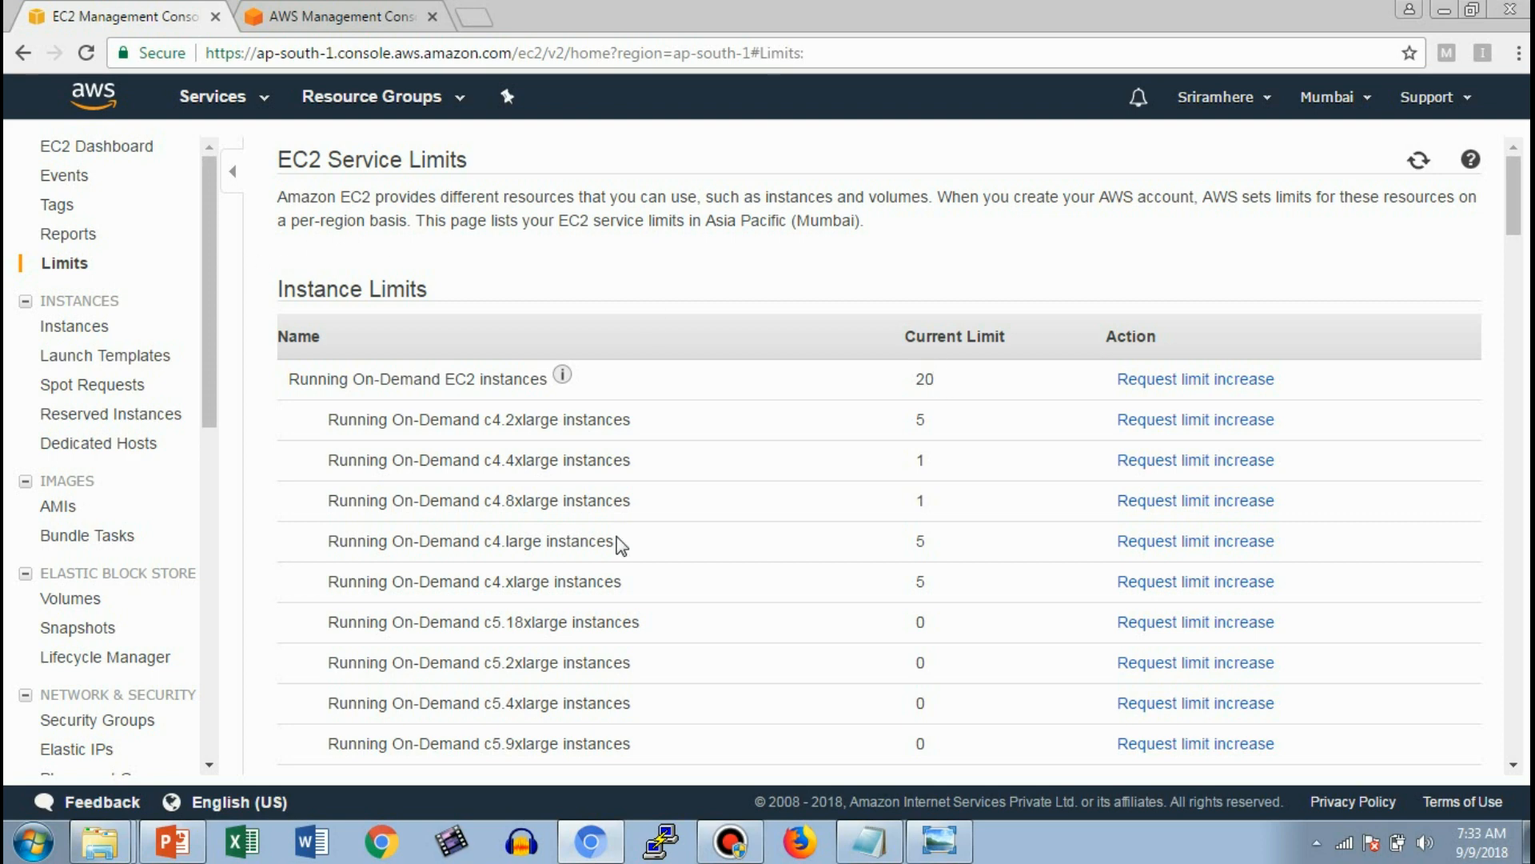
Step: Check the EC2 topic list in Notepad, return to the browser, and start launching an instance from the EC2 dashboard
click(884, 845)
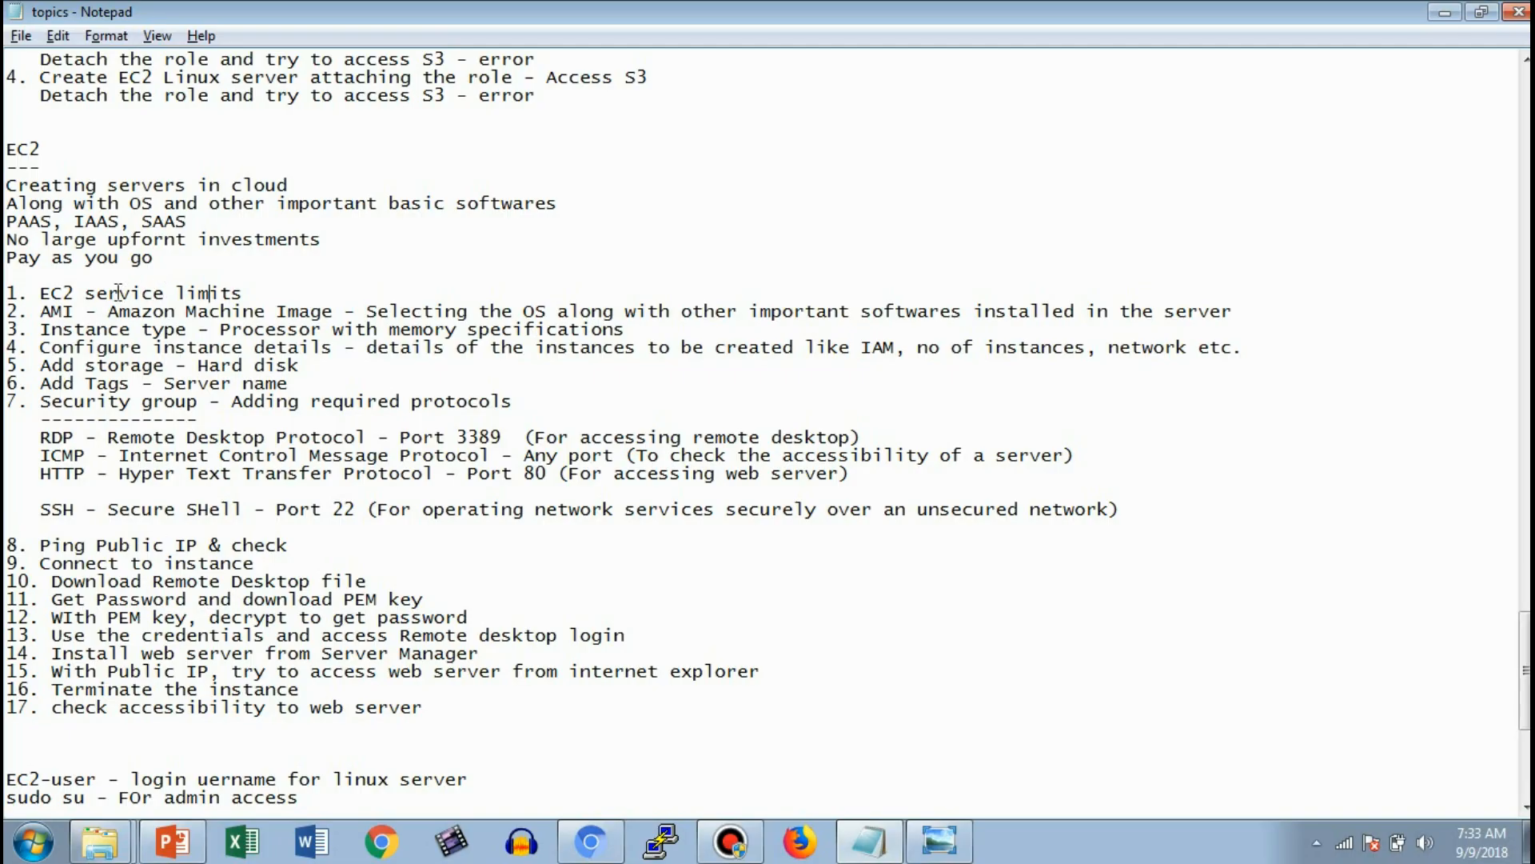
key(alt+Tab)
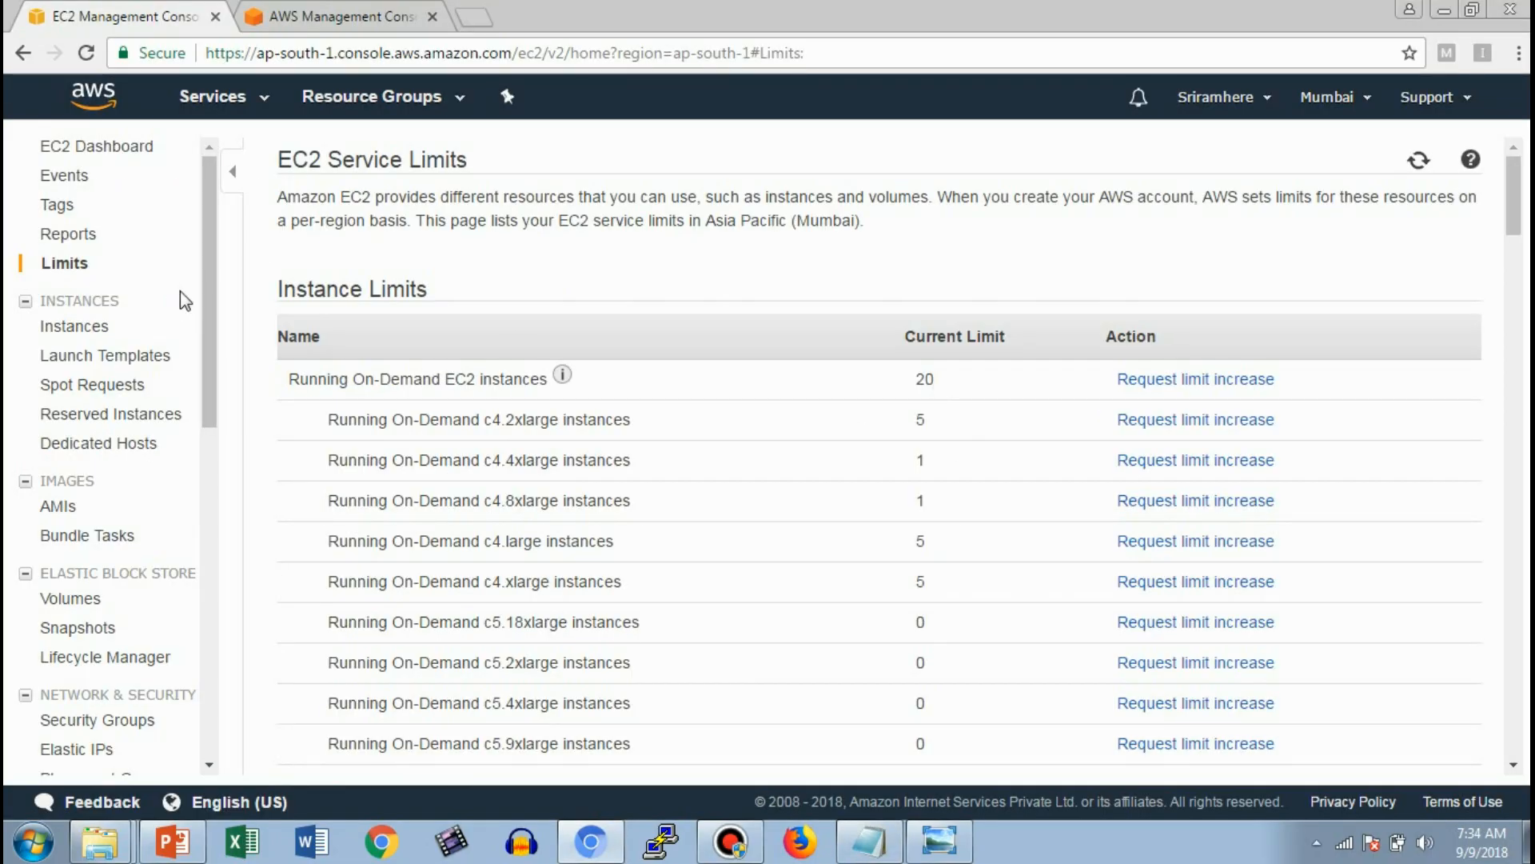
click(122, 150)
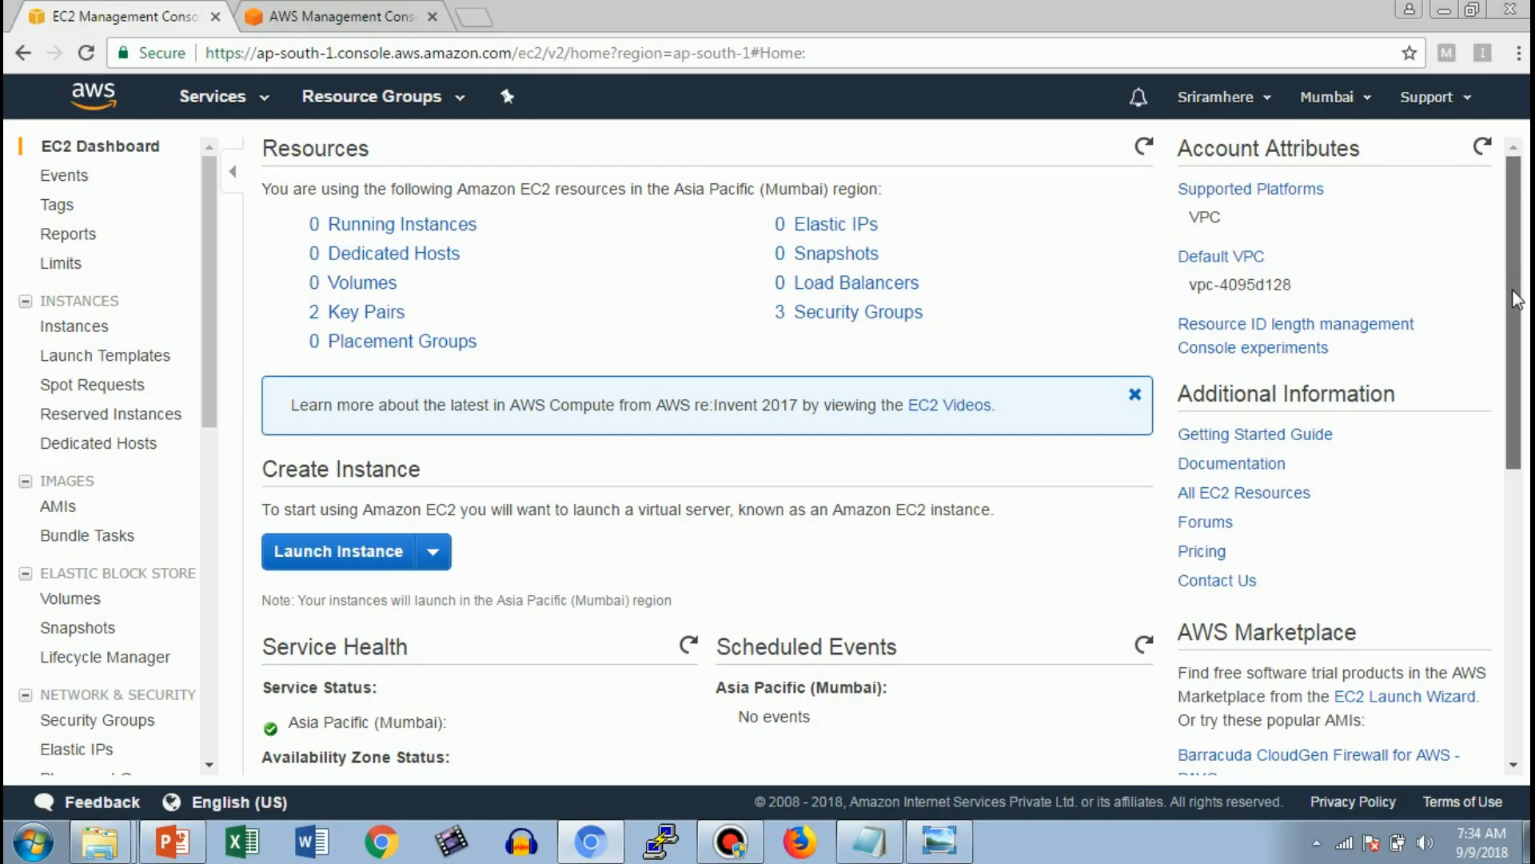
scroll(1513, 319, down, 2)
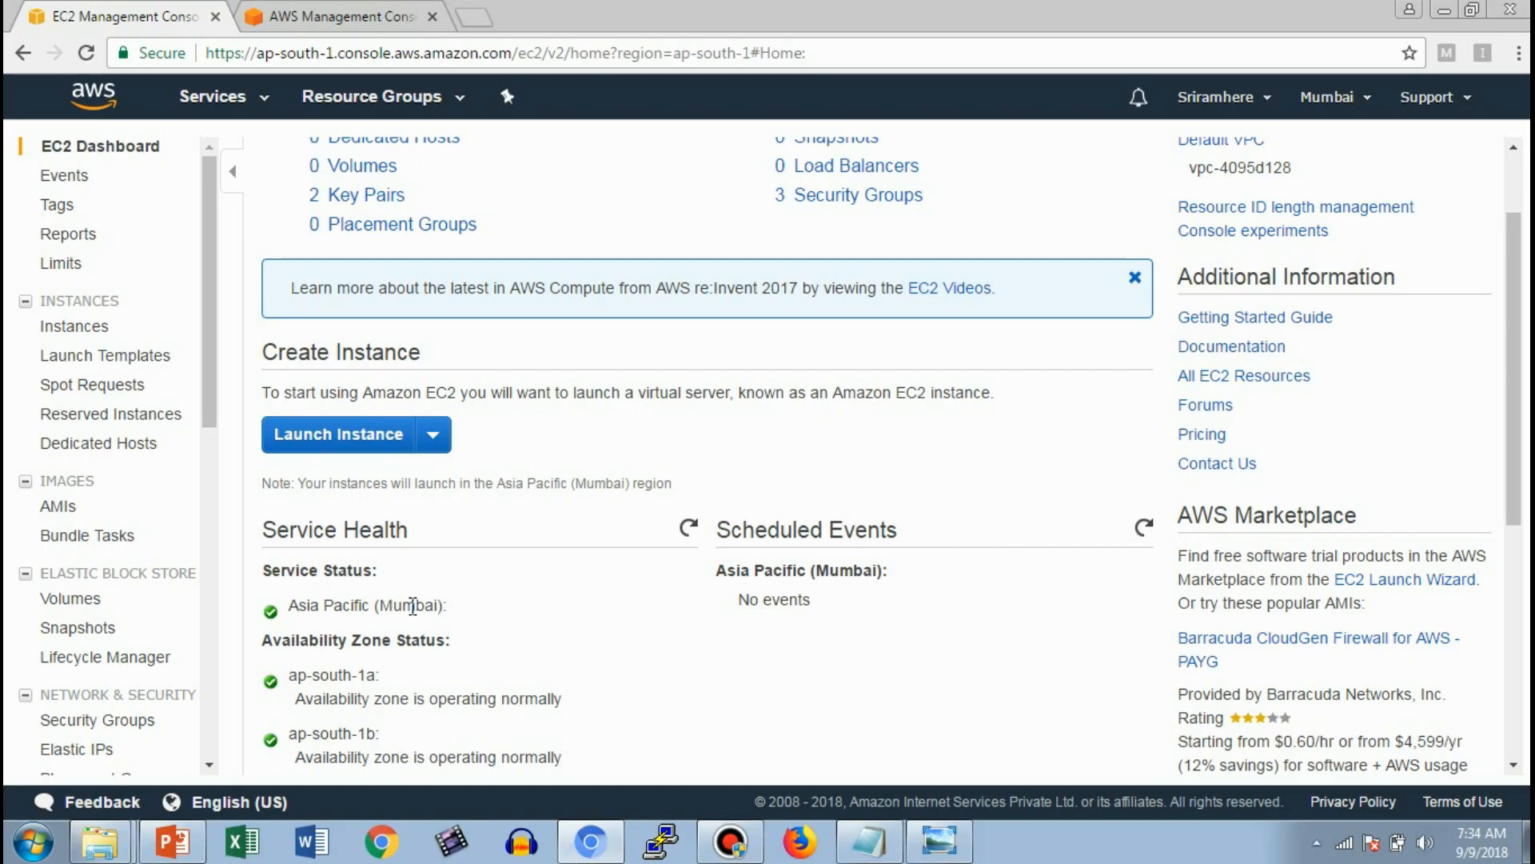
click(328, 439)
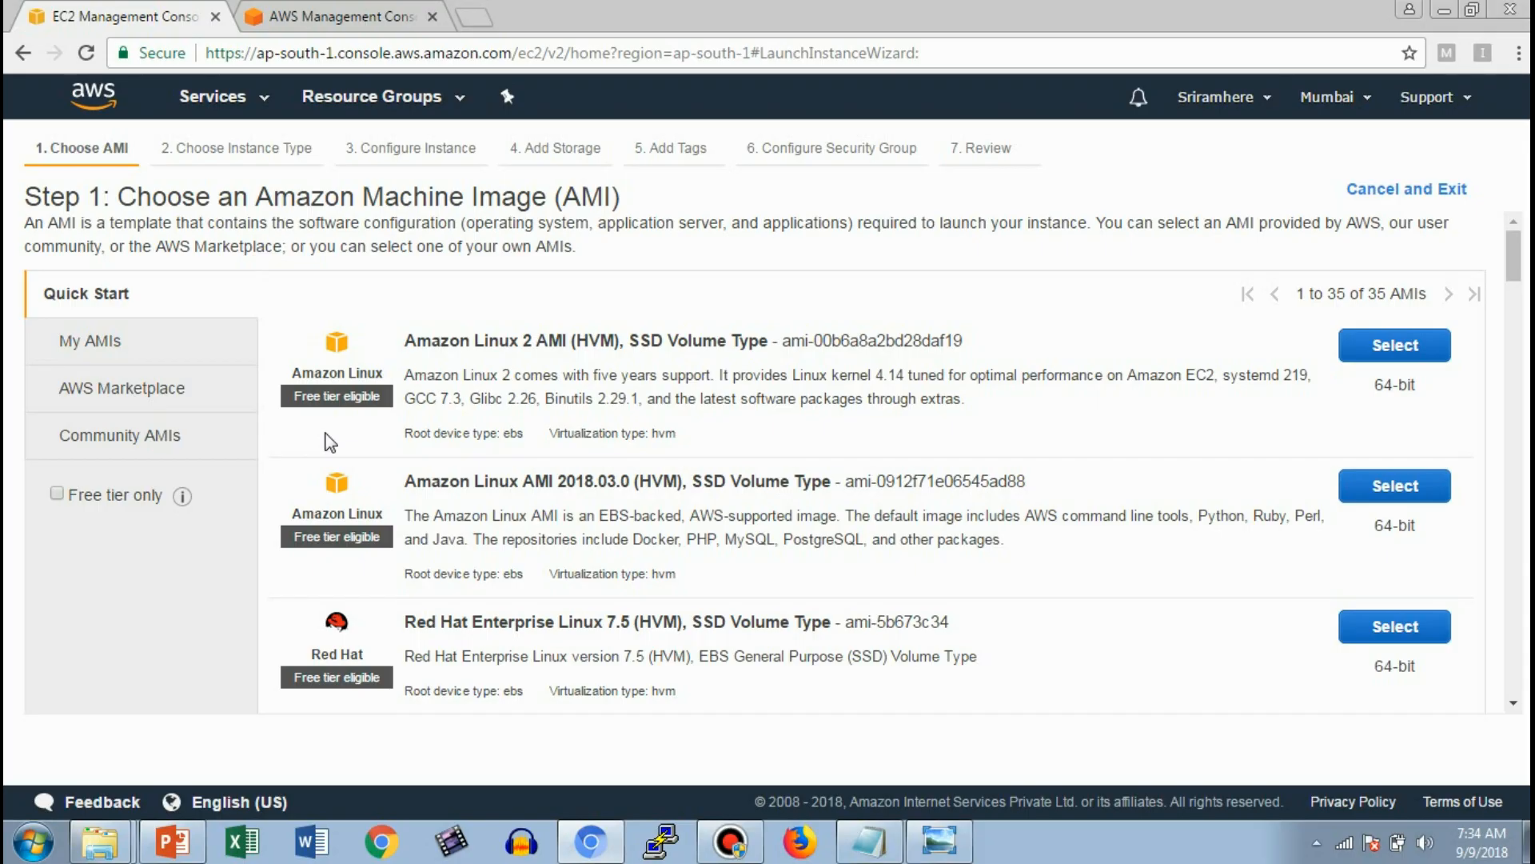
Step: Filter the machine images to free tier only and select Microsoft Windows Server 2012 R2 Base
click(57, 493)
drag(1516, 302, 1519, 581)
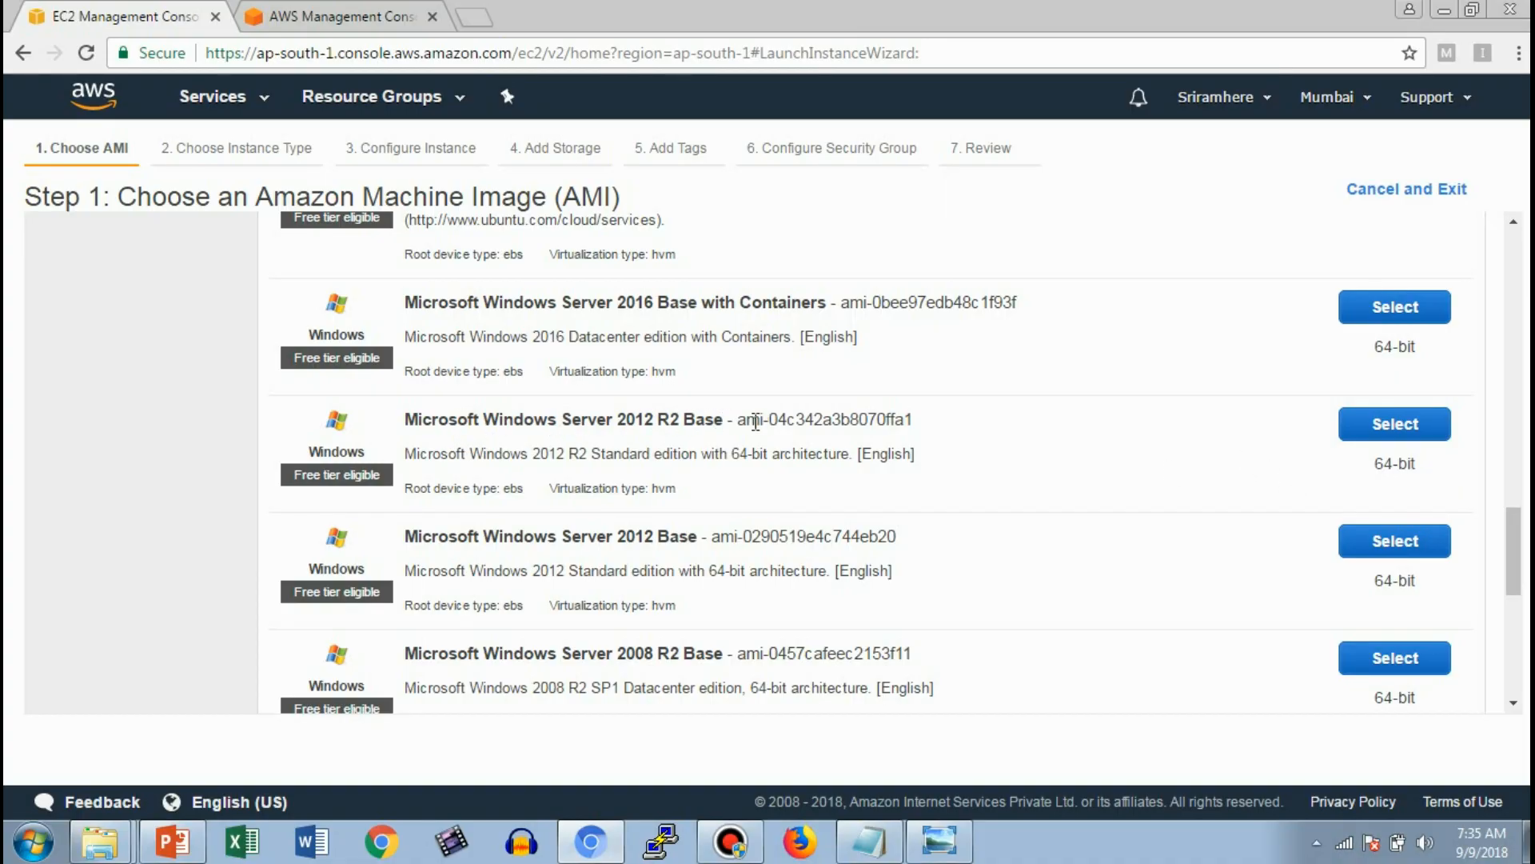
drag(778, 419, 918, 419)
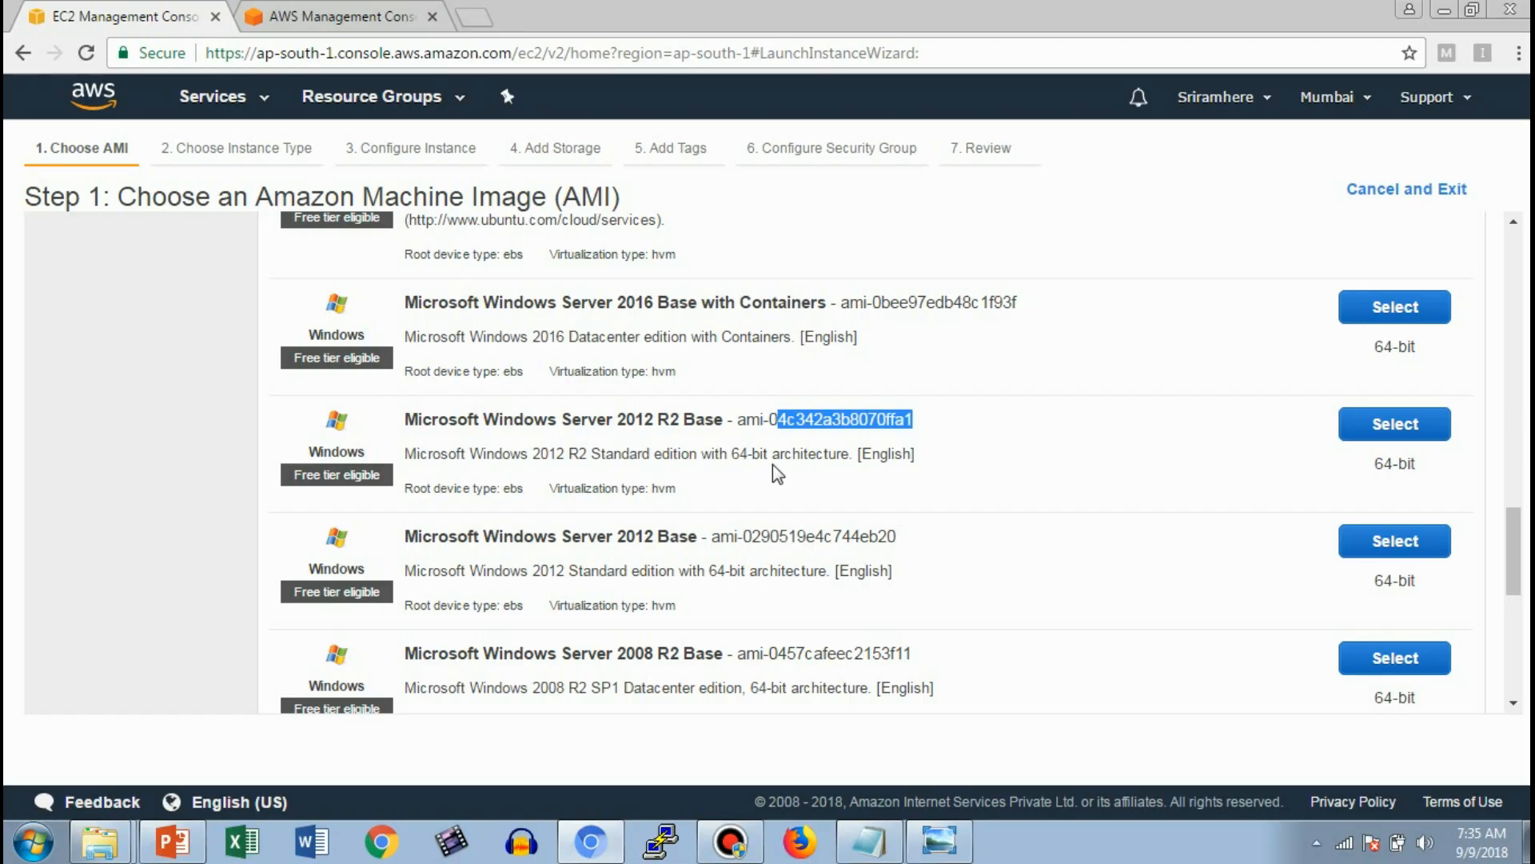
click(1406, 425)
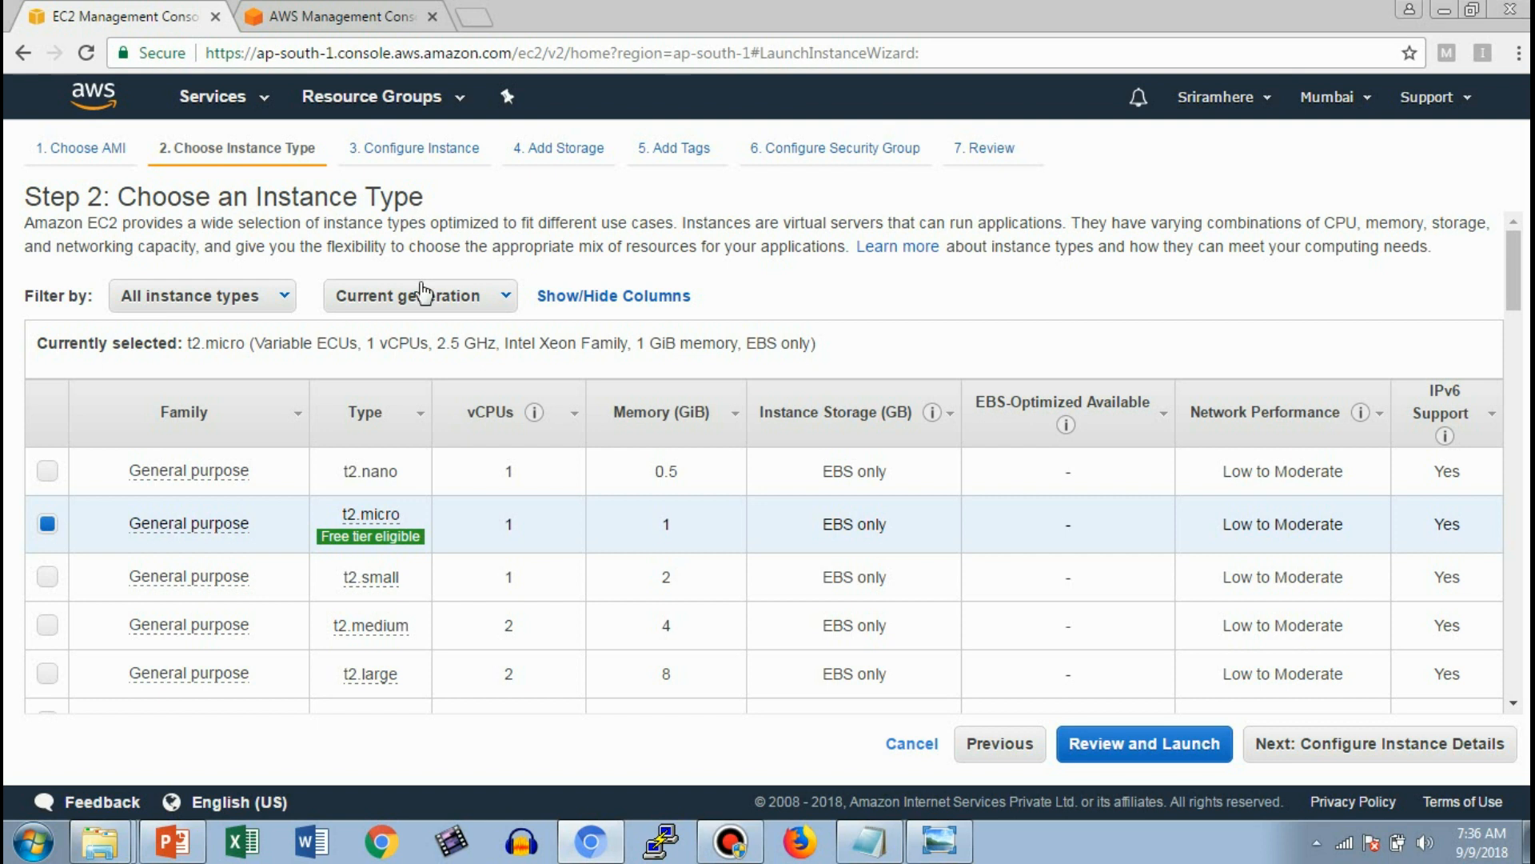
Step: Review the specifications and free tier terms of the t2.micro instance type, and continue with it to the instance details
mouse_move(370, 524)
double_click(439, 344)
drag(481, 346, 735, 344)
click(651, 345)
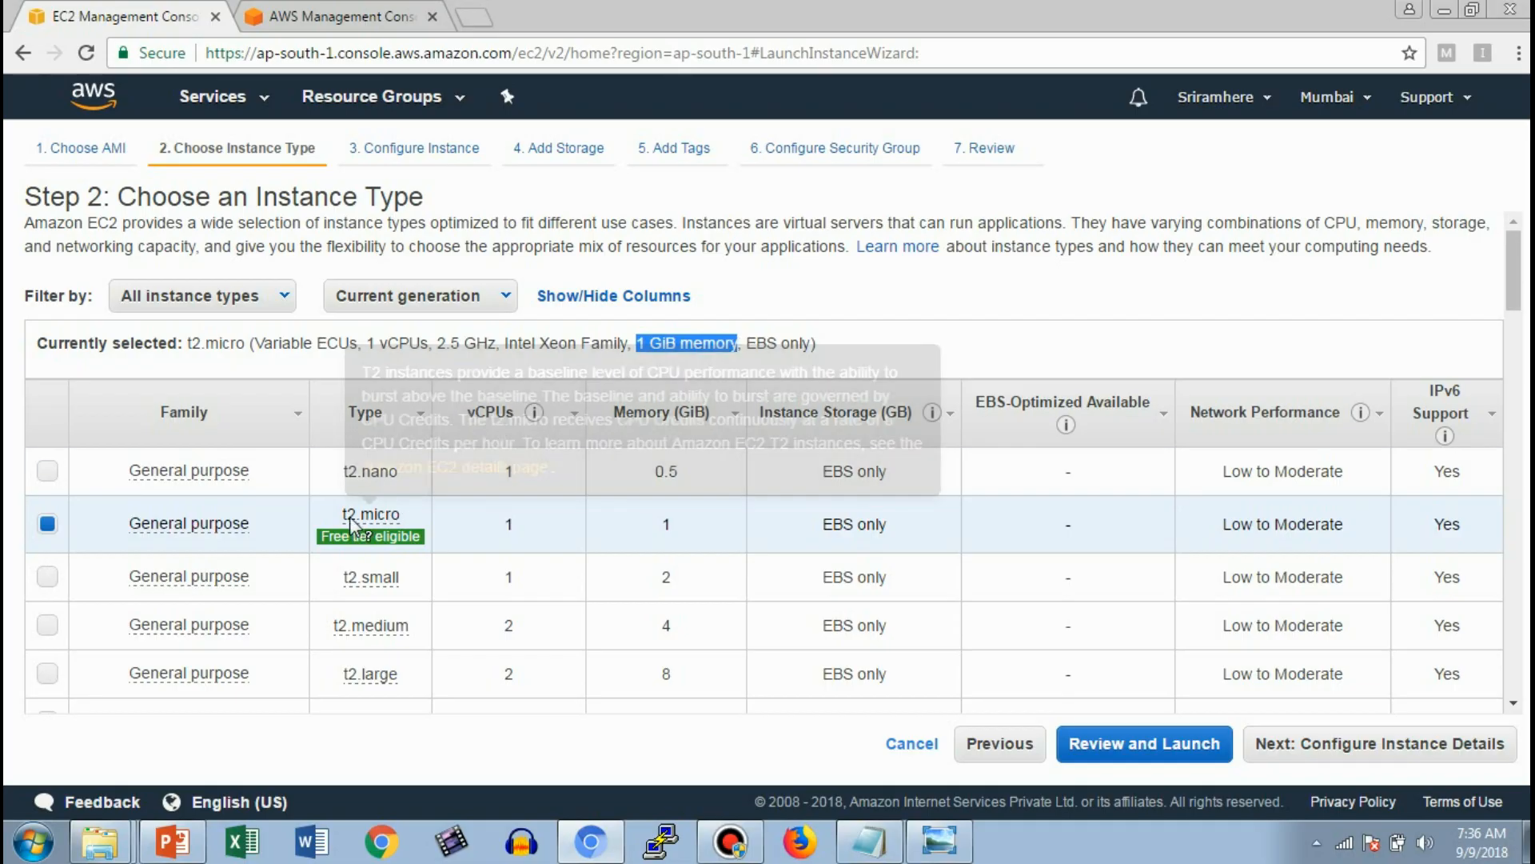
mouse_move(329, 550)
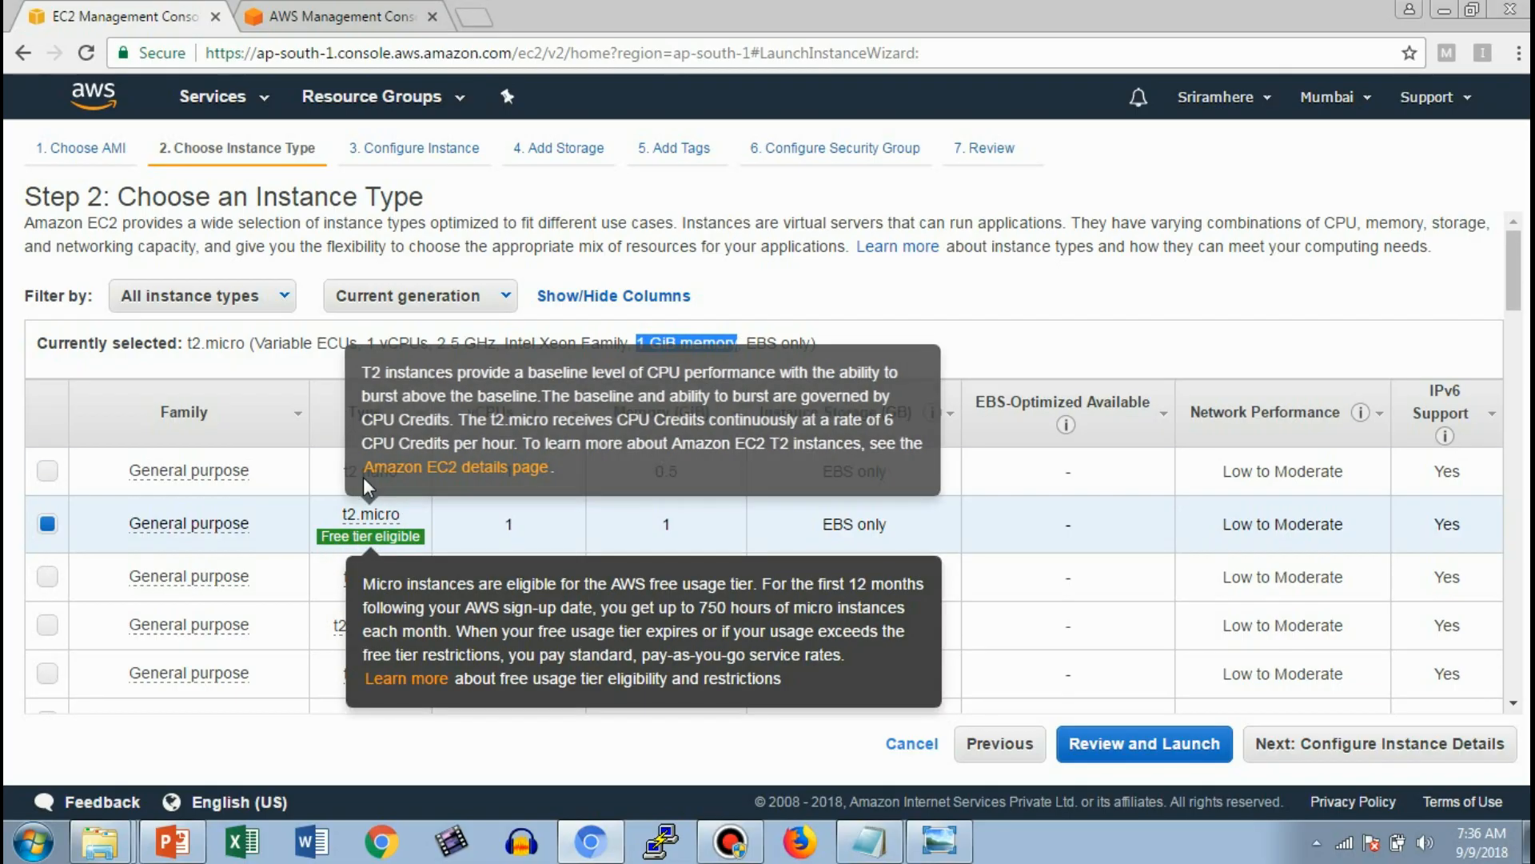
mouse_move(376, 630)
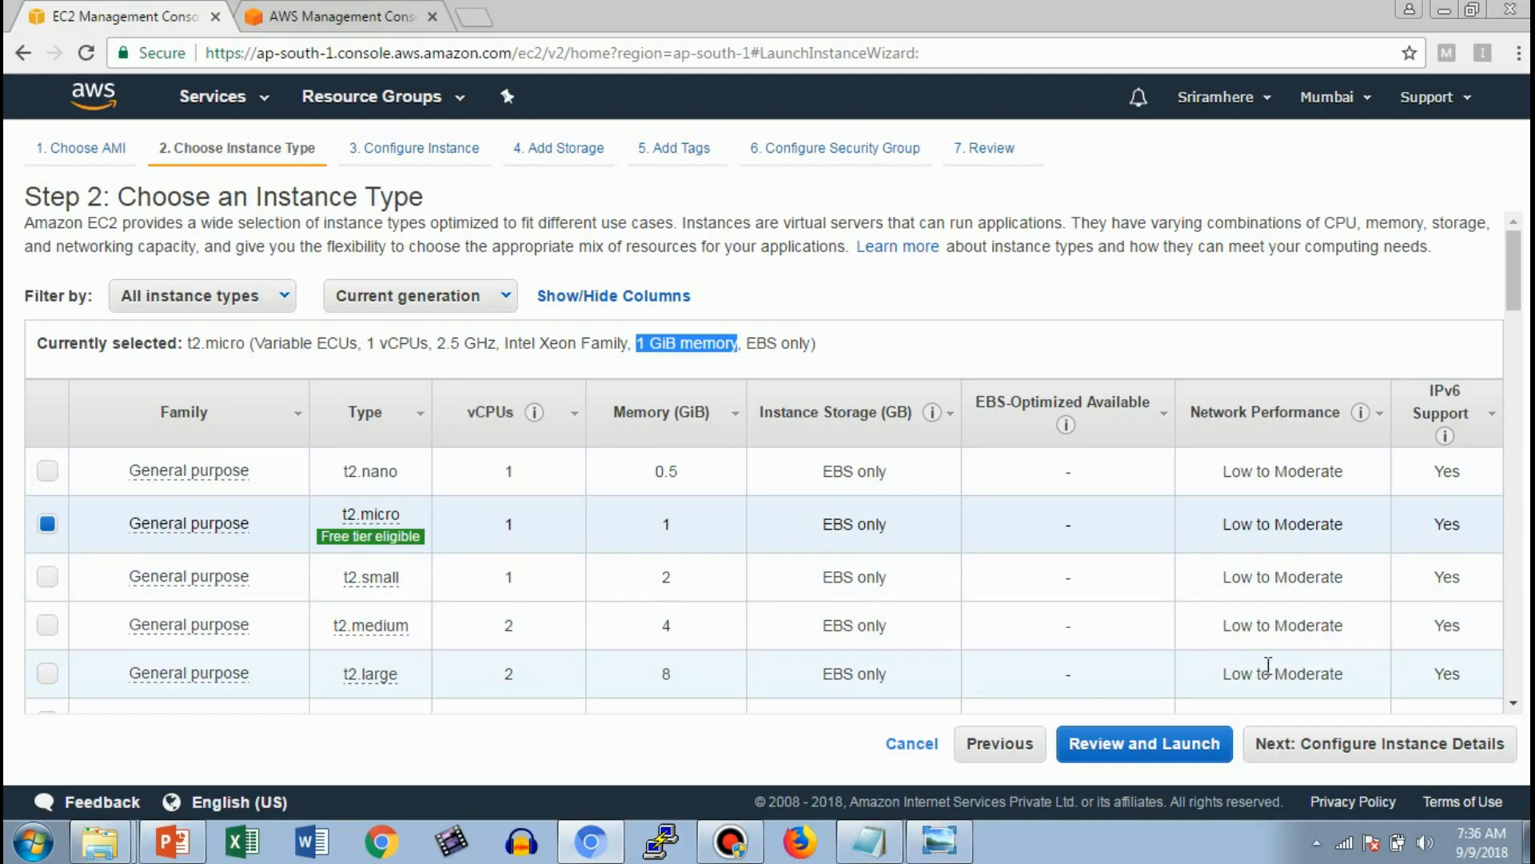
click(1352, 751)
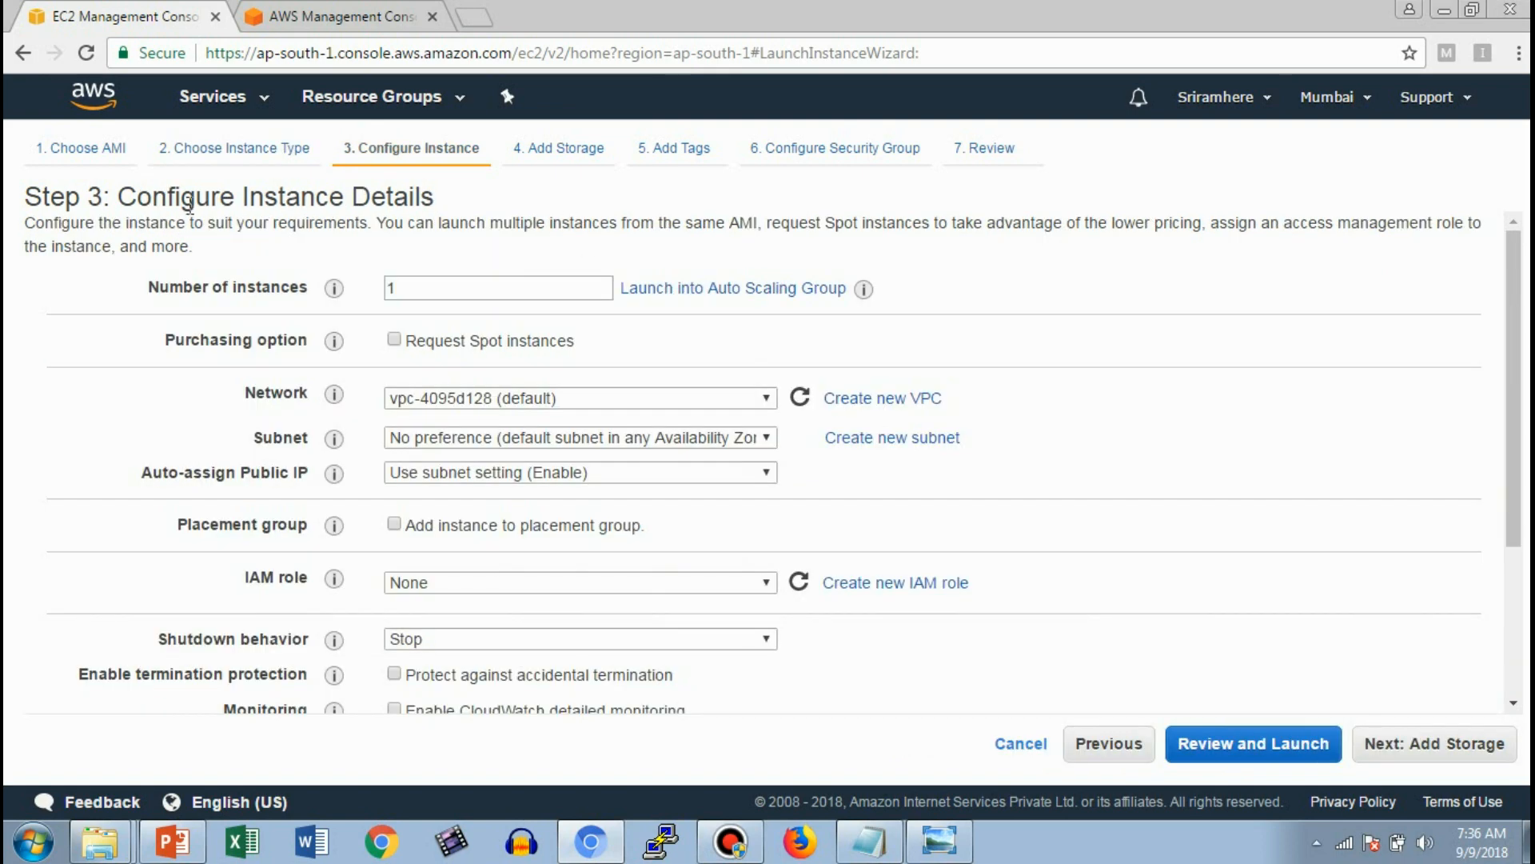
Step: Review the number of instances, network and IAM role settings in the instance details
double_click(406, 287)
click(407, 287)
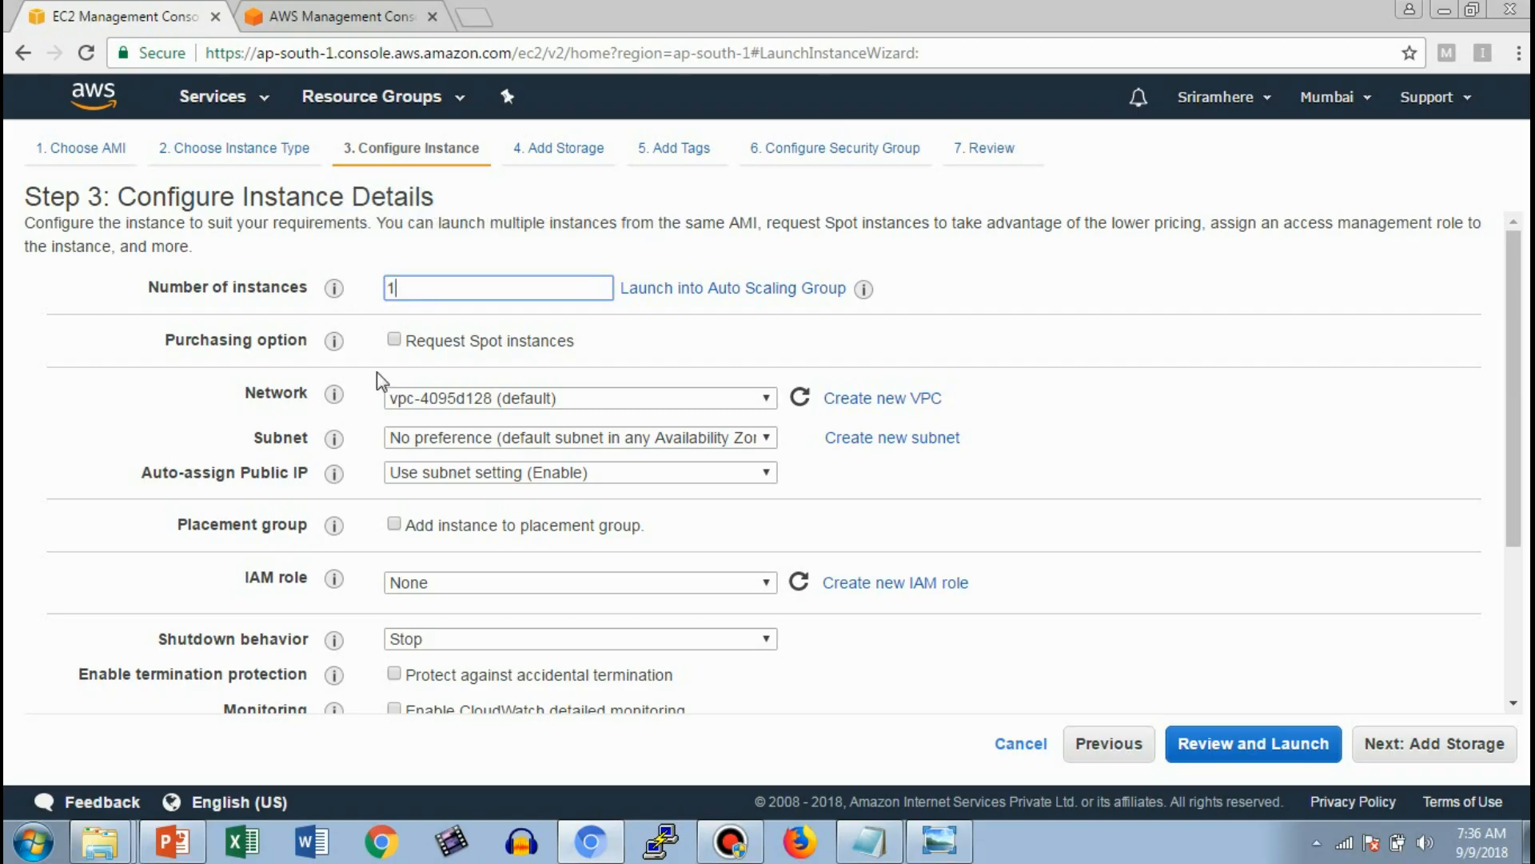
double_click(265, 394)
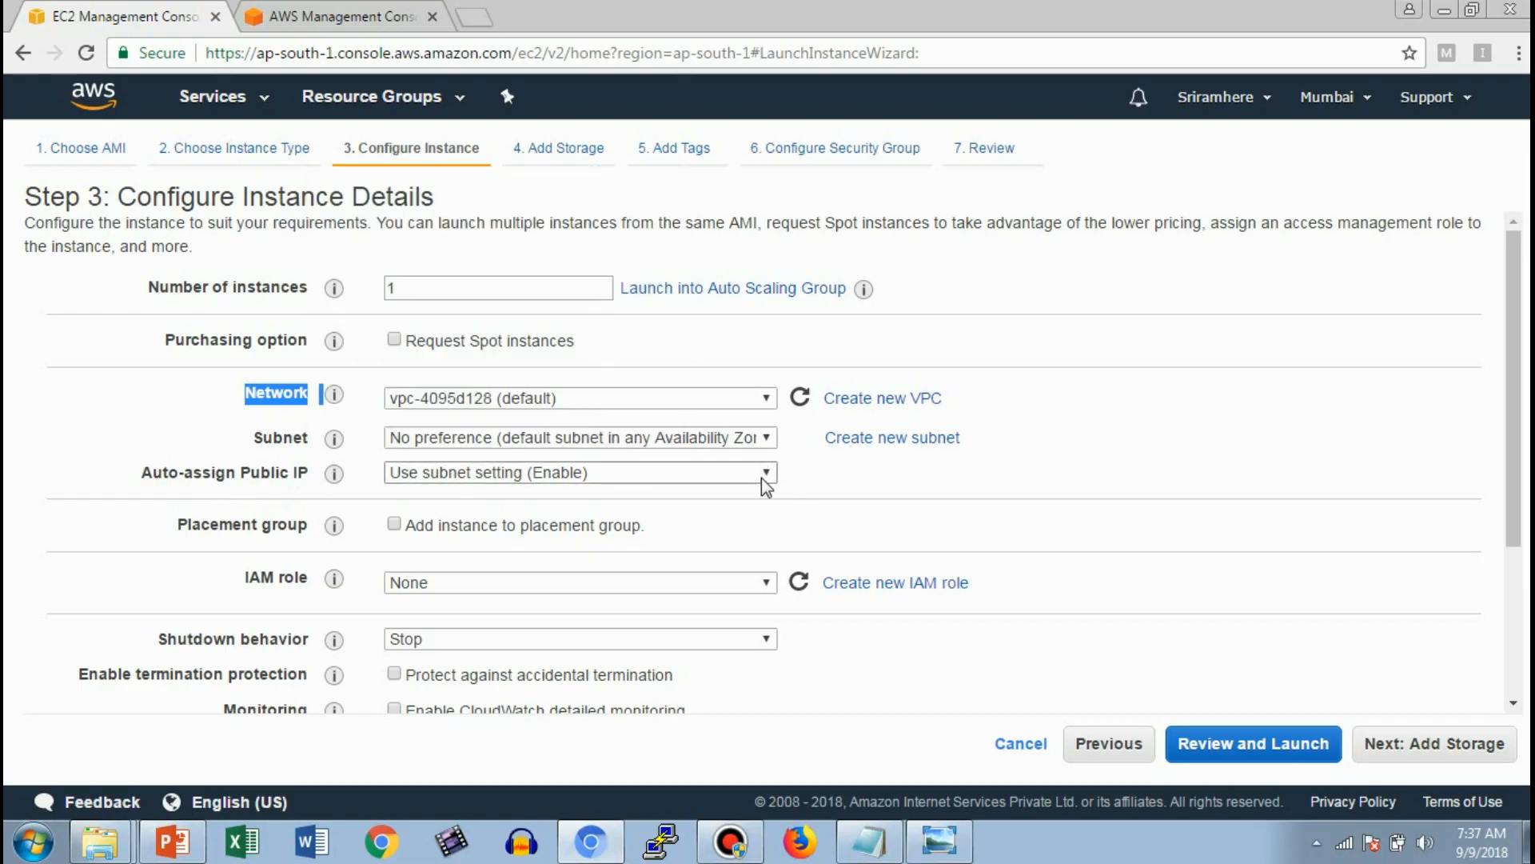
click(266, 574)
double_click(266, 574)
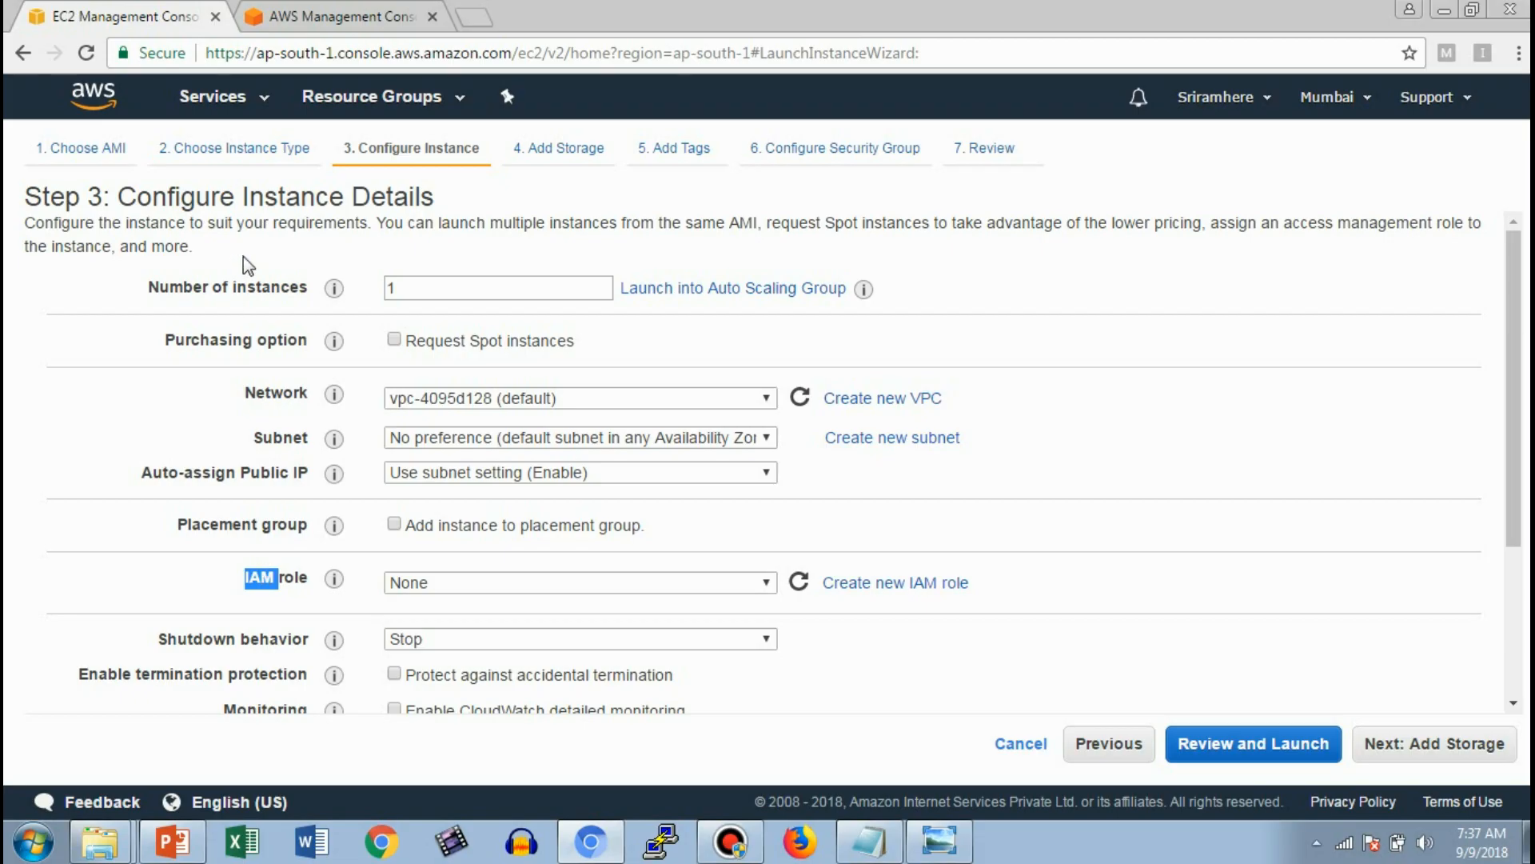
click(151, 610)
Step: Set the shutdown behavior to Terminate and continue to the storage settings
click(726, 640)
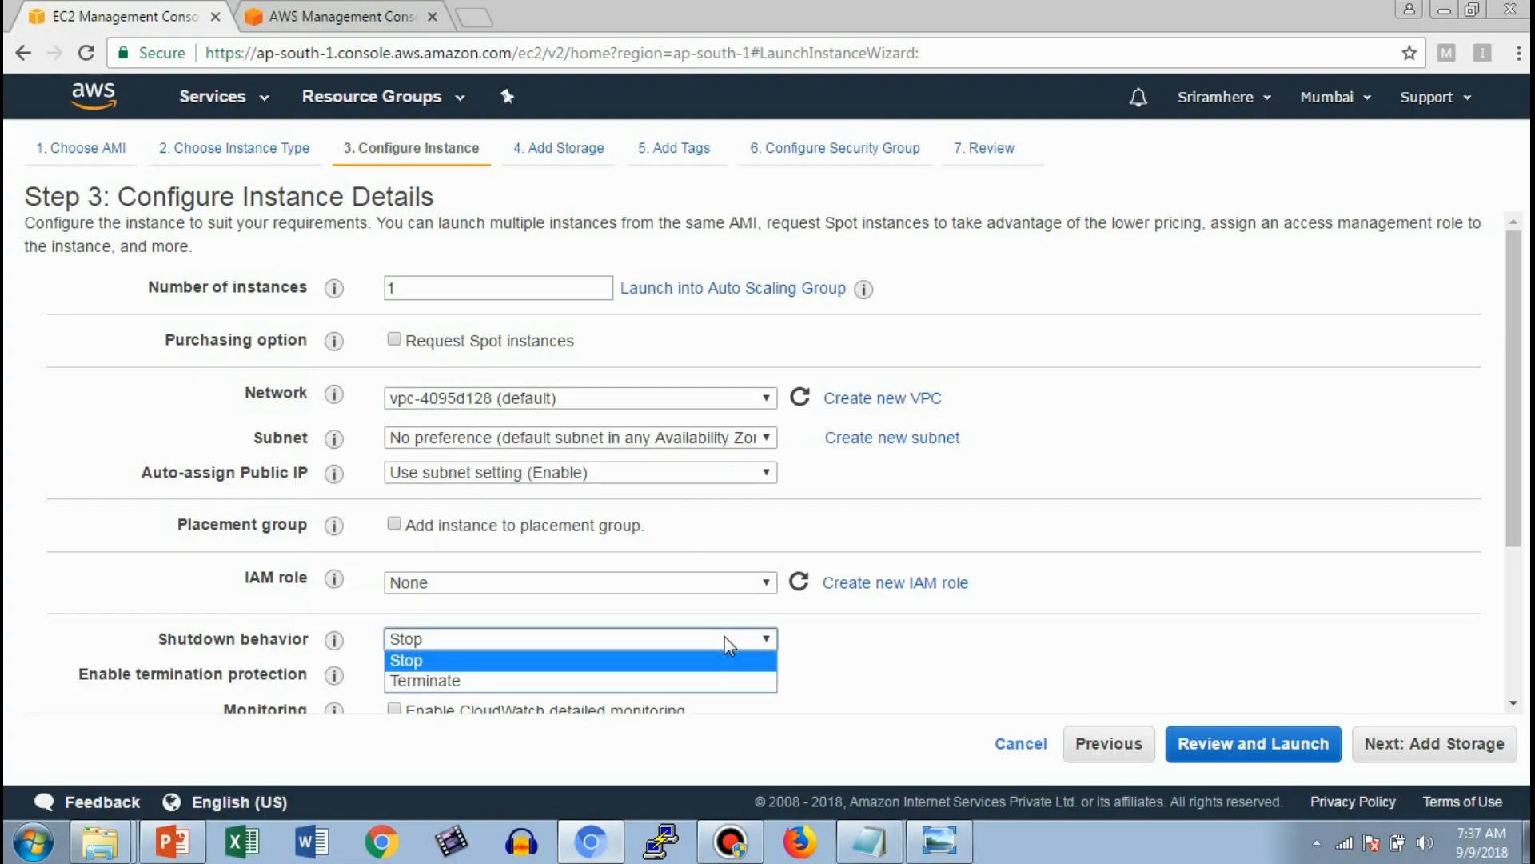
click(632, 686)
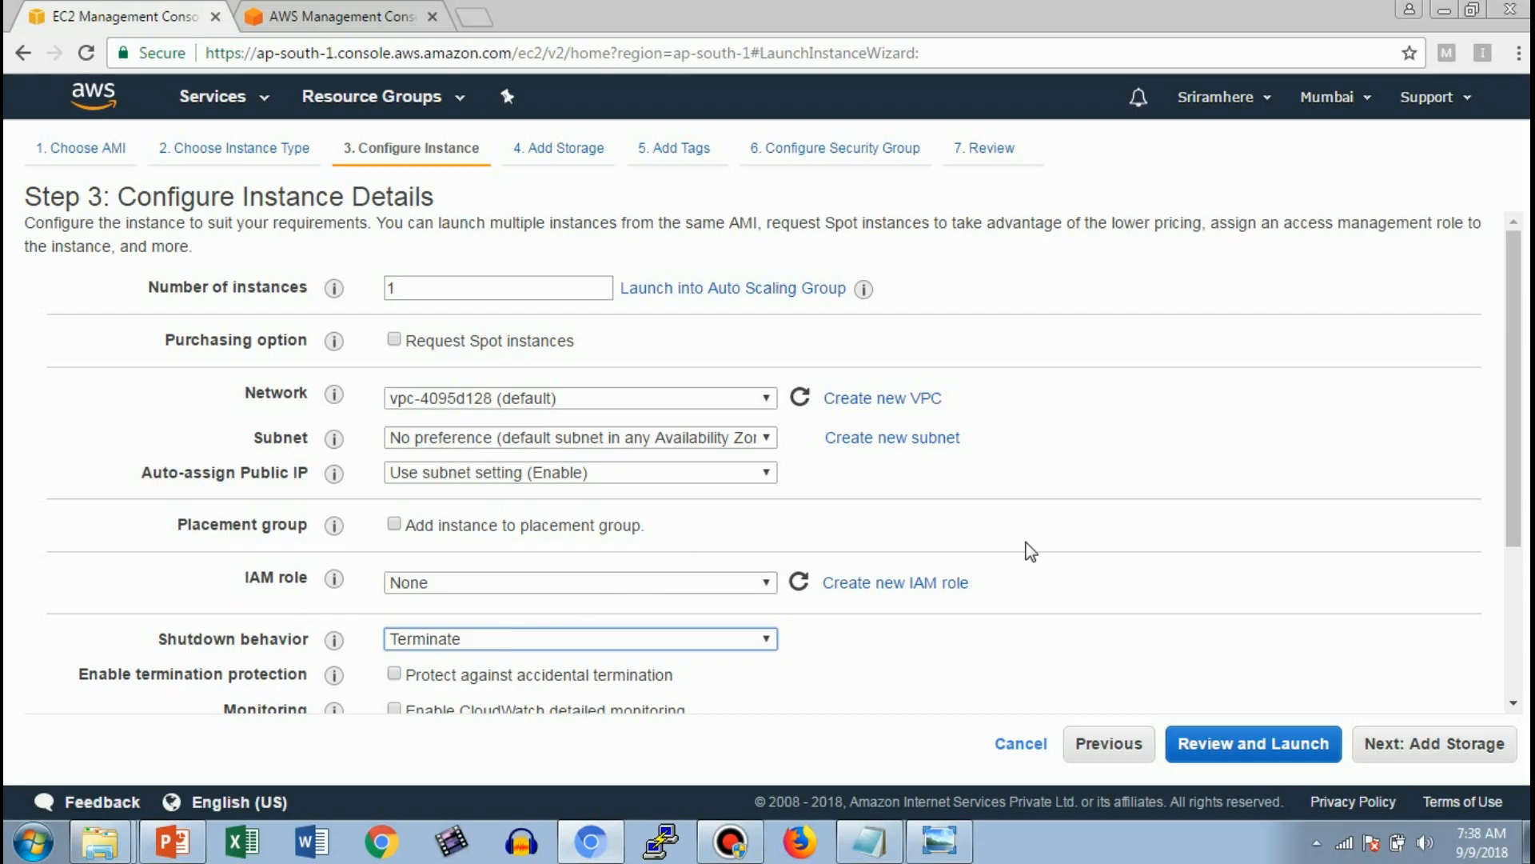
mouse_move(1513, 467)
mouse_down()
mouse_move(1516, 614)
mouse_move(1498, 449)
mouse_up()
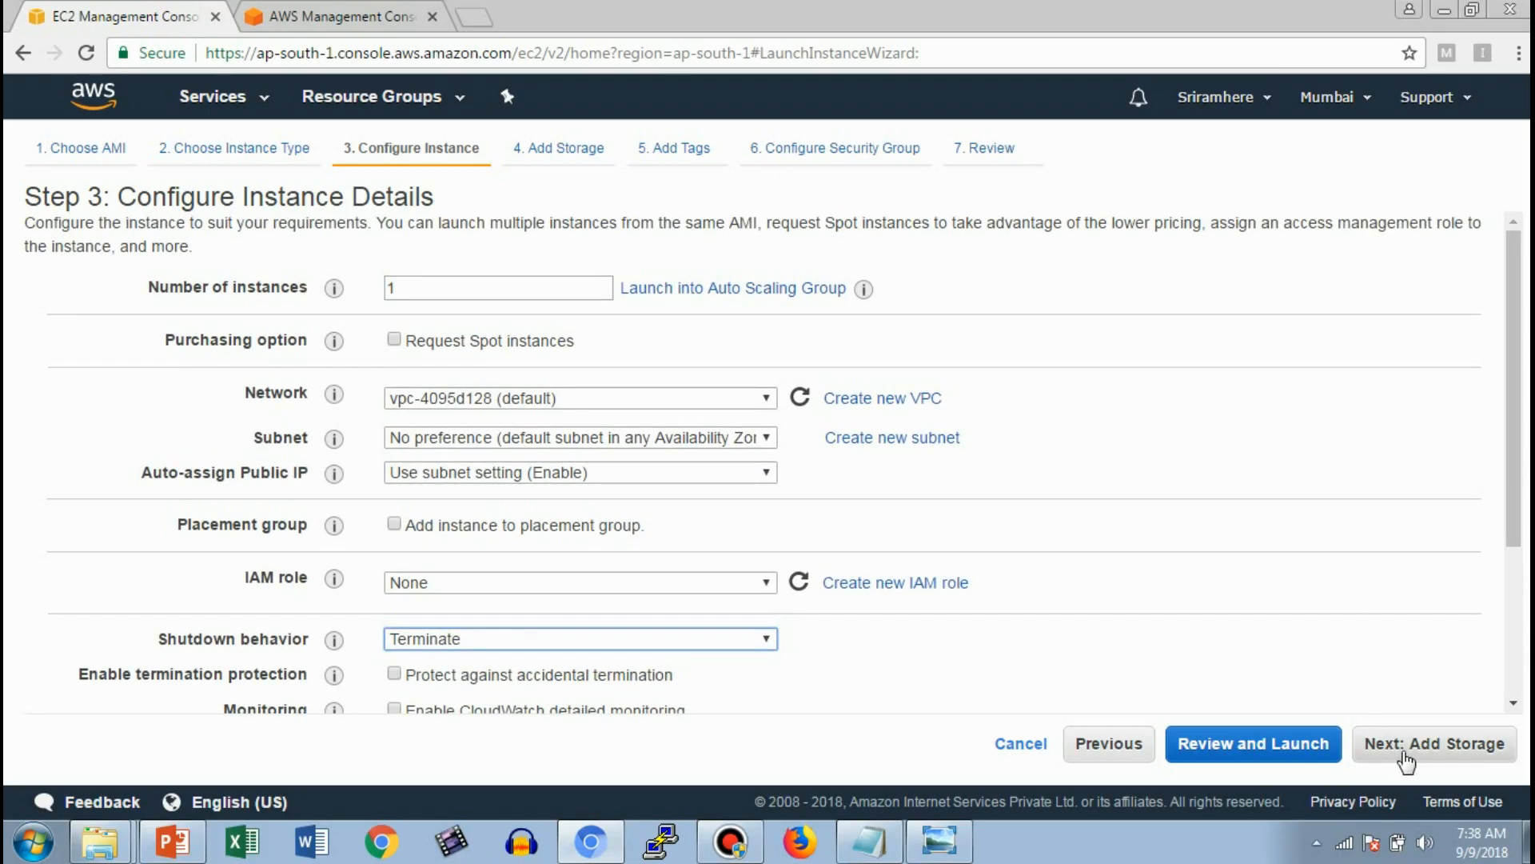
click(1405, 752)
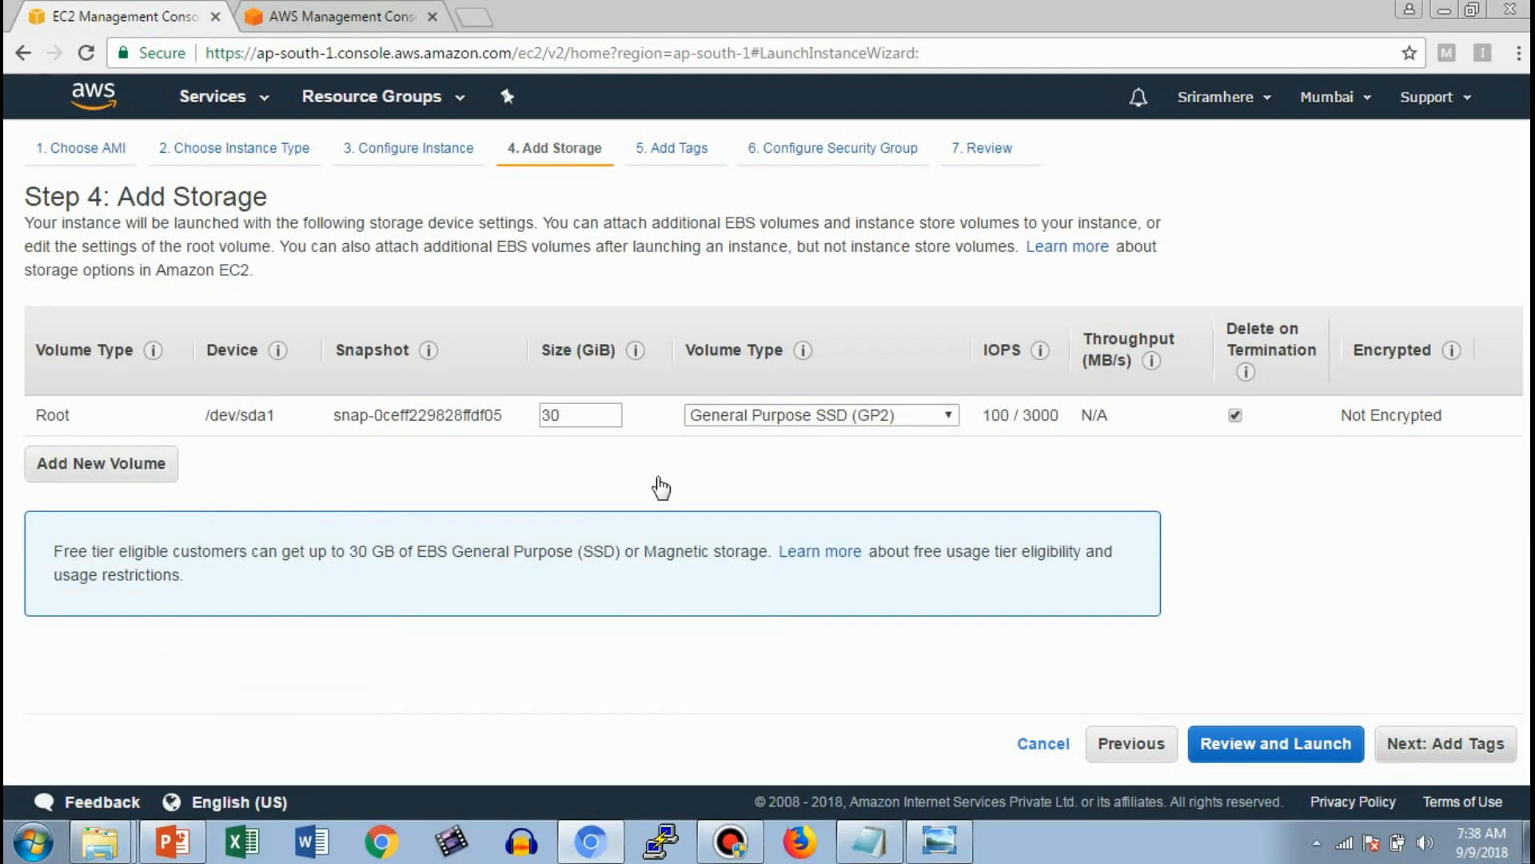
Step: Keep the root volume at 30 GiB with General Purpose SSD (GP2) and continue to the tags
double_click(571, 417)
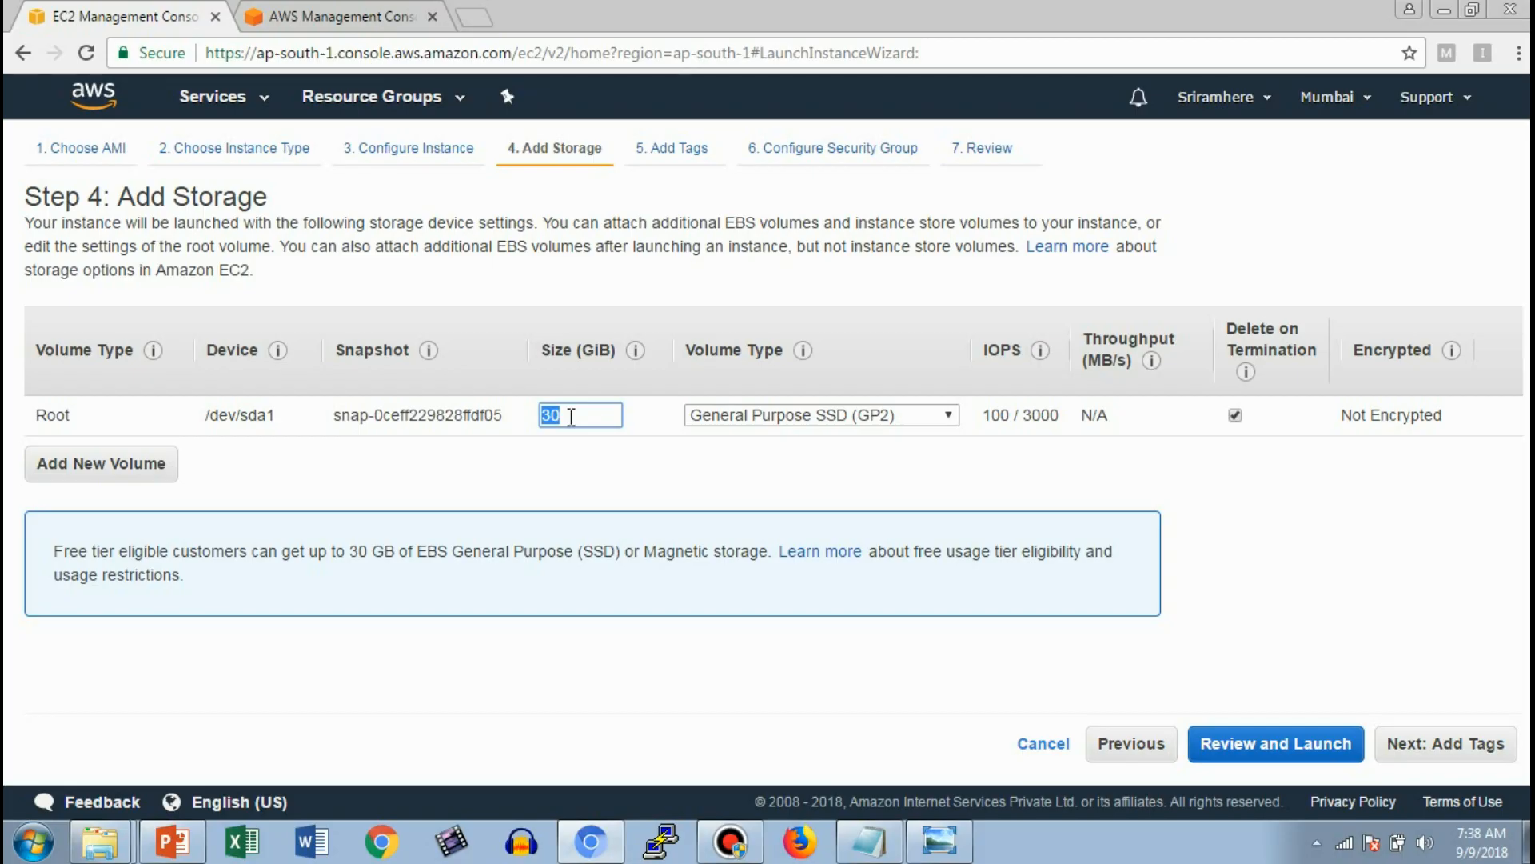
click(590, 418)
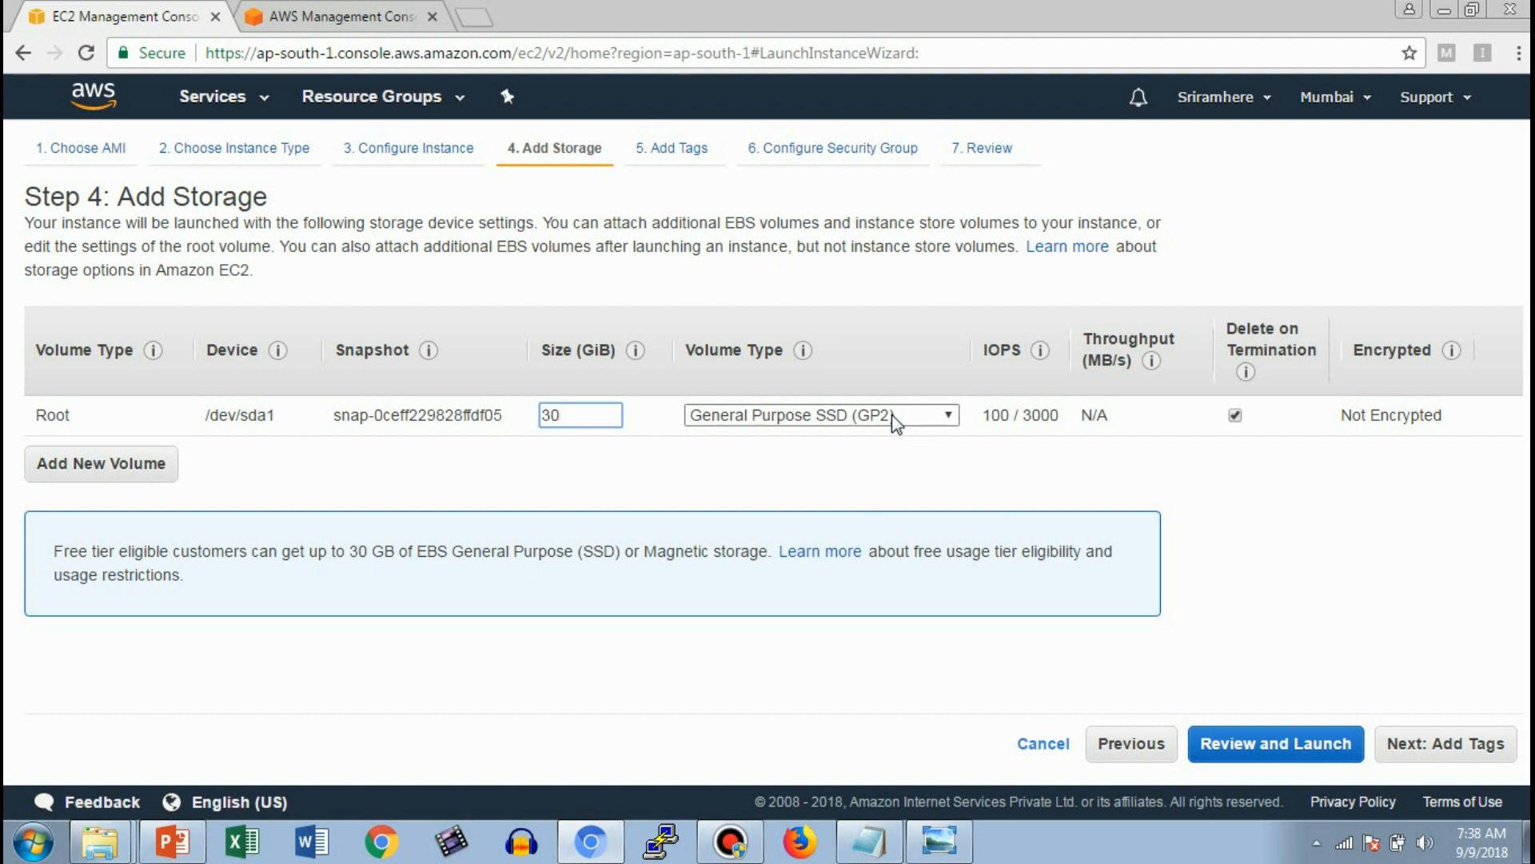
click(950, 418)
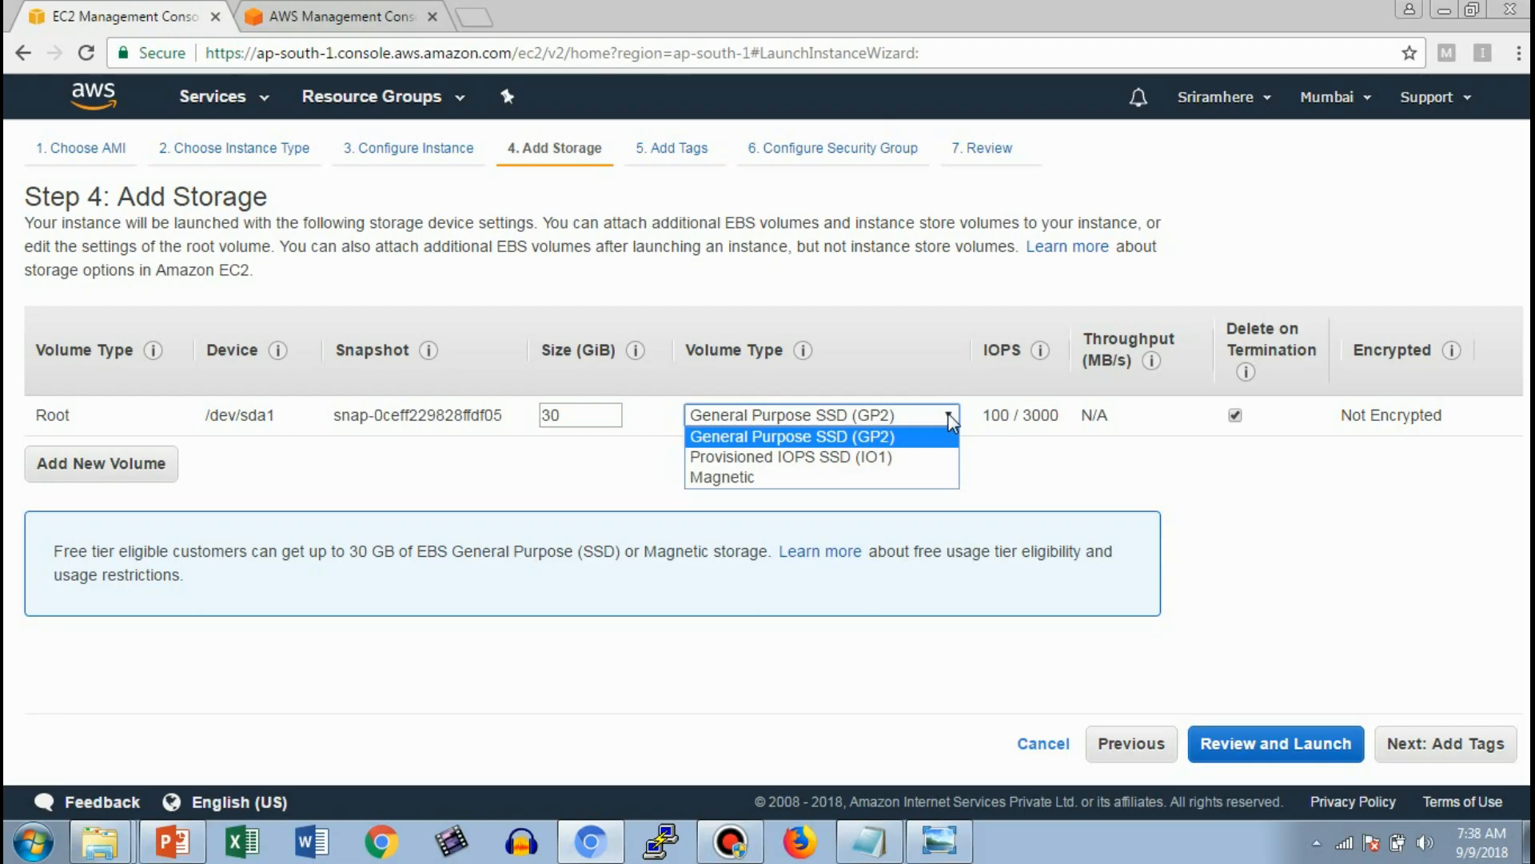
click(909, 433)
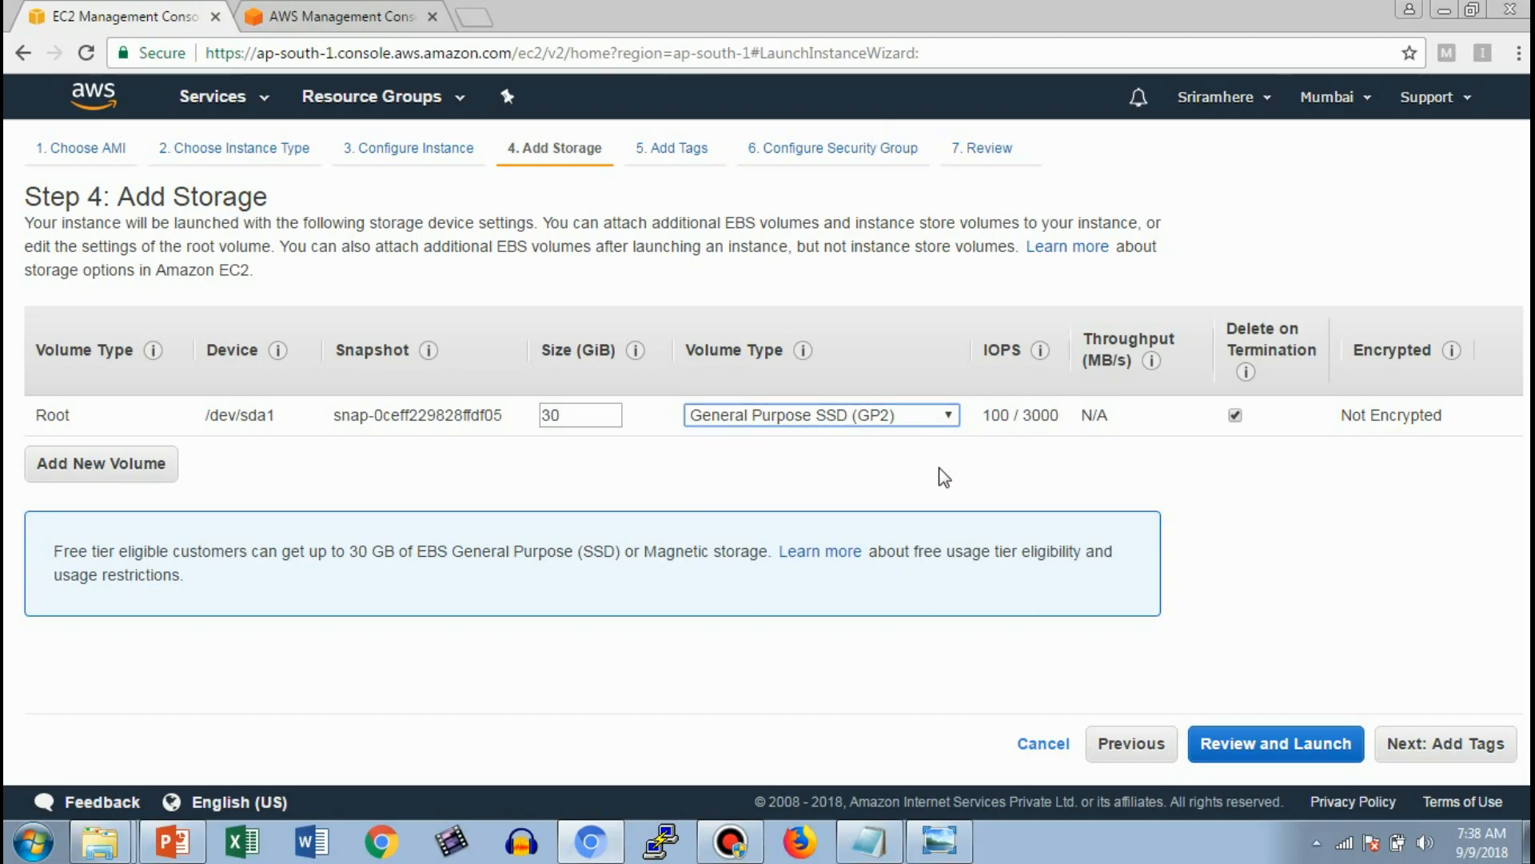
click(1447, 756)
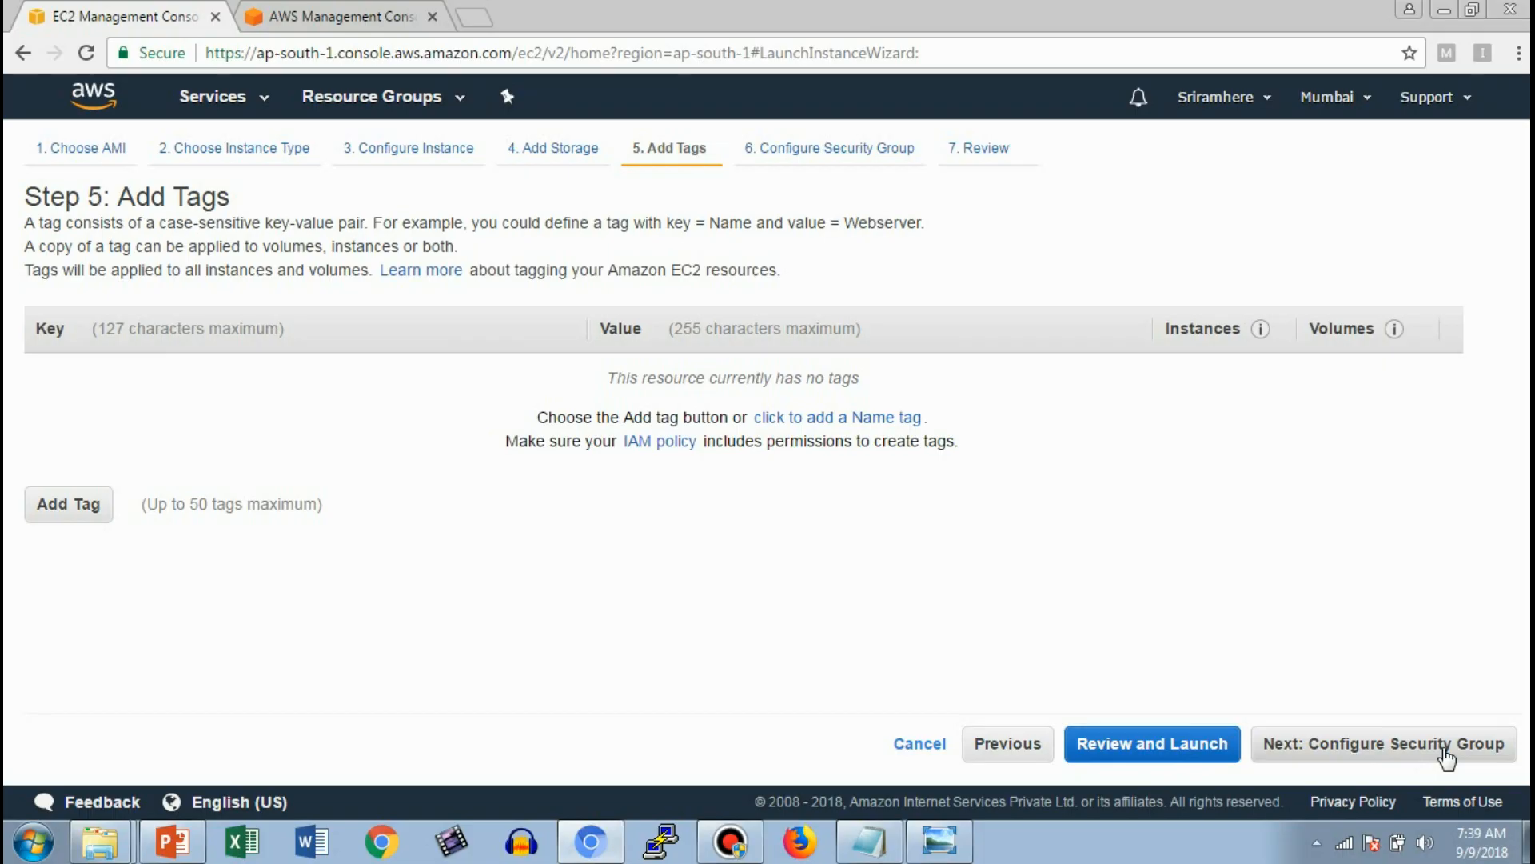
Step: Add a tag with key Name and value Sri_Win_server, and continue to the security group configuration
click(66, 507)
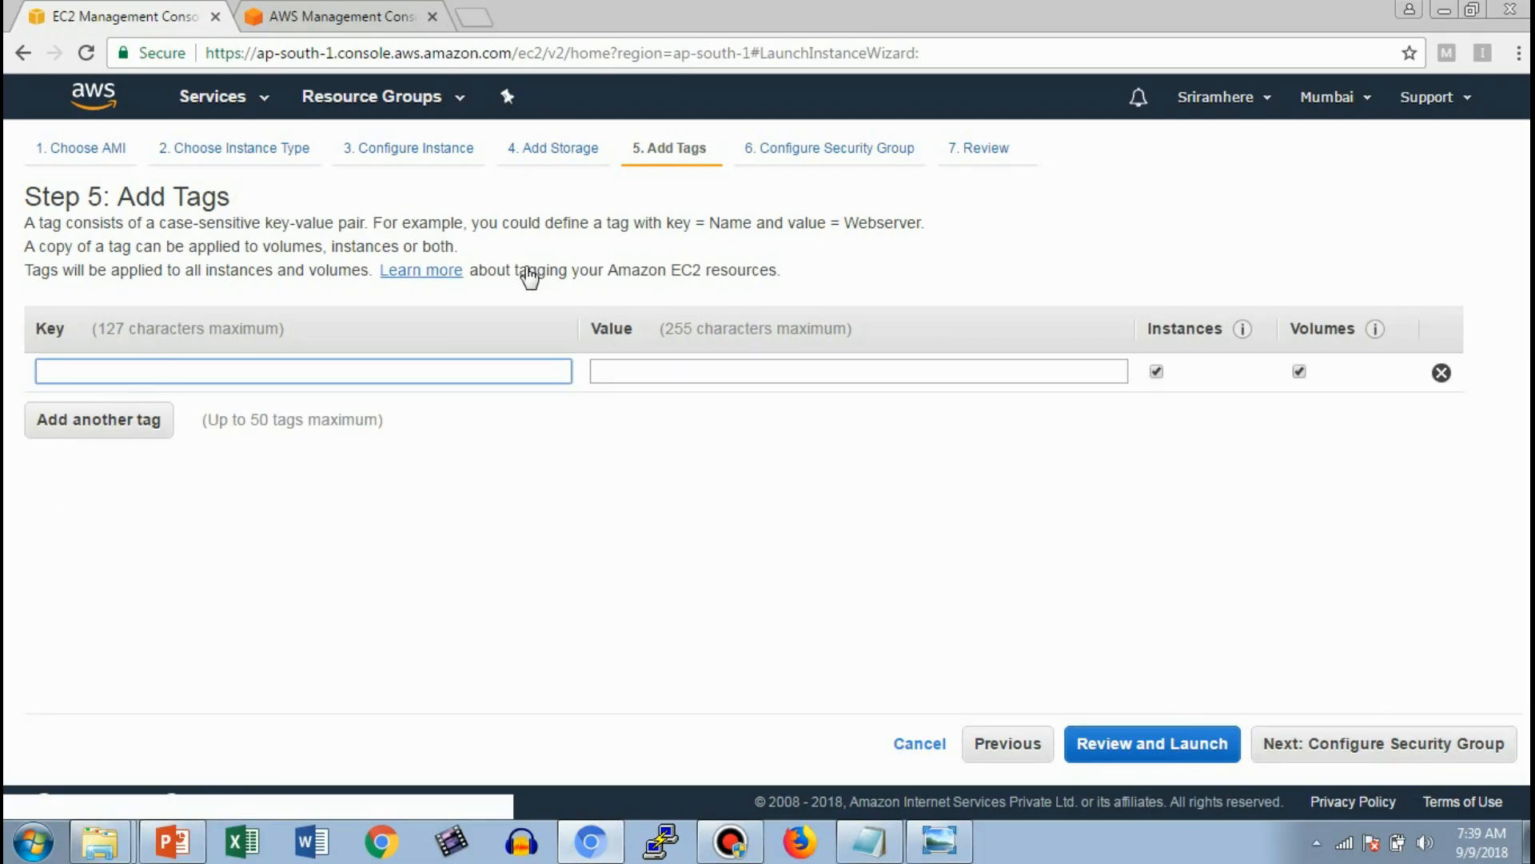
text(Name)
key(Tab)
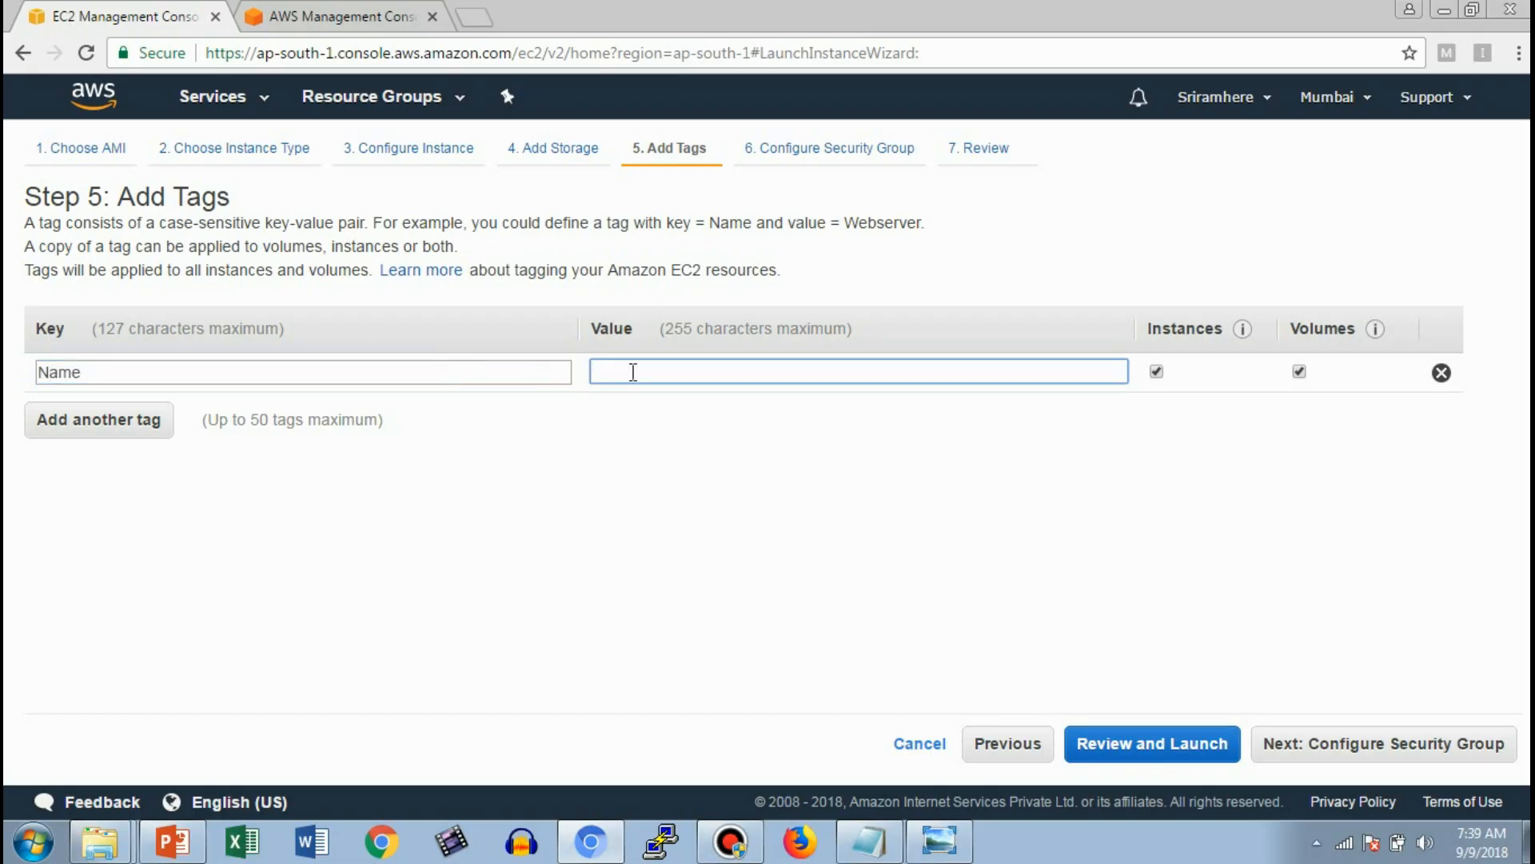
text(Sri)
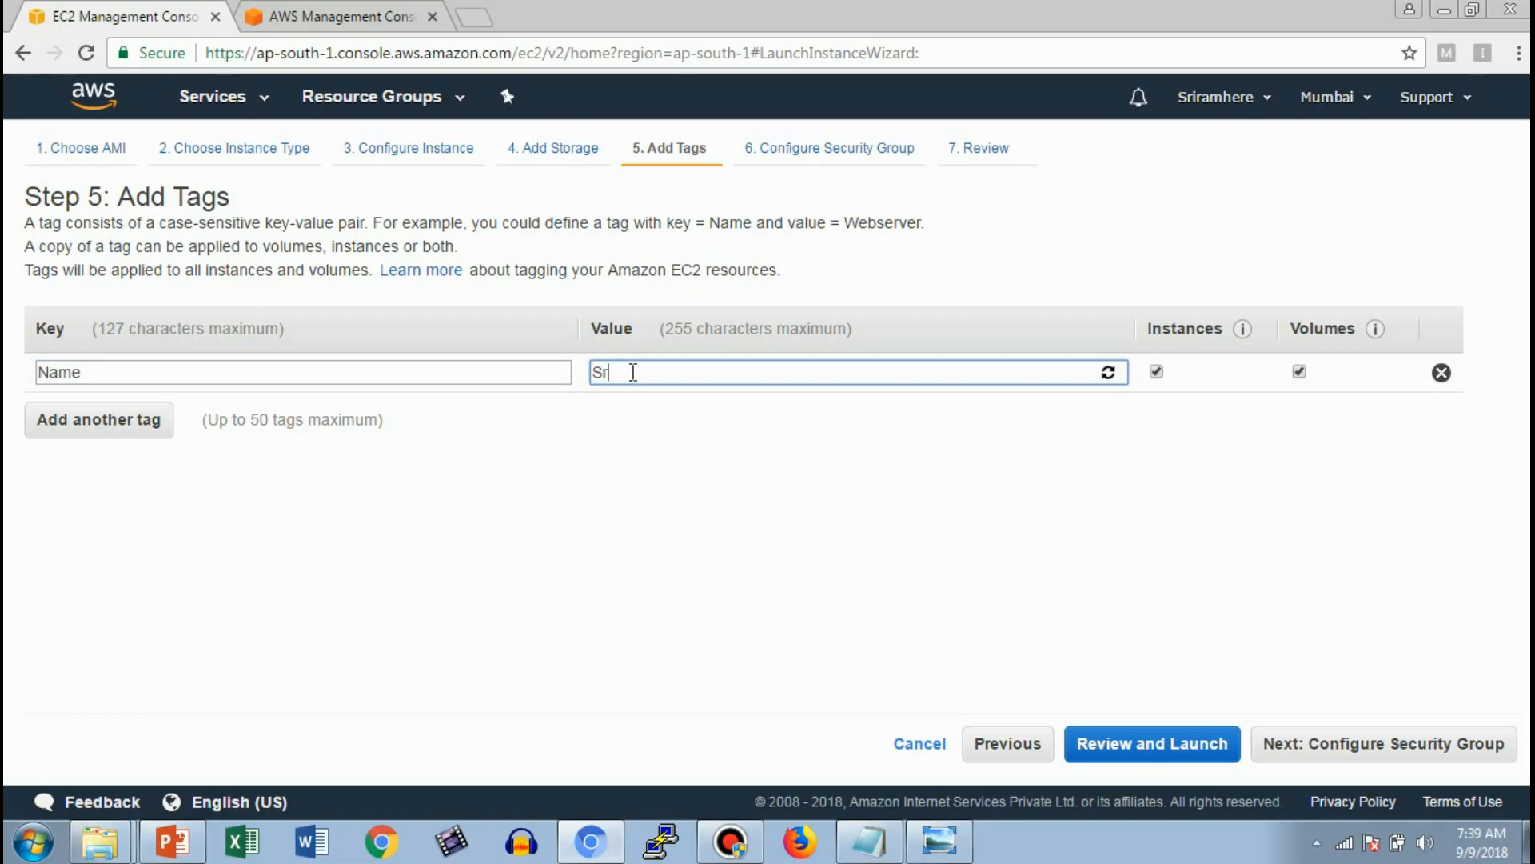
text(_Win_server)
click(1422, 754)
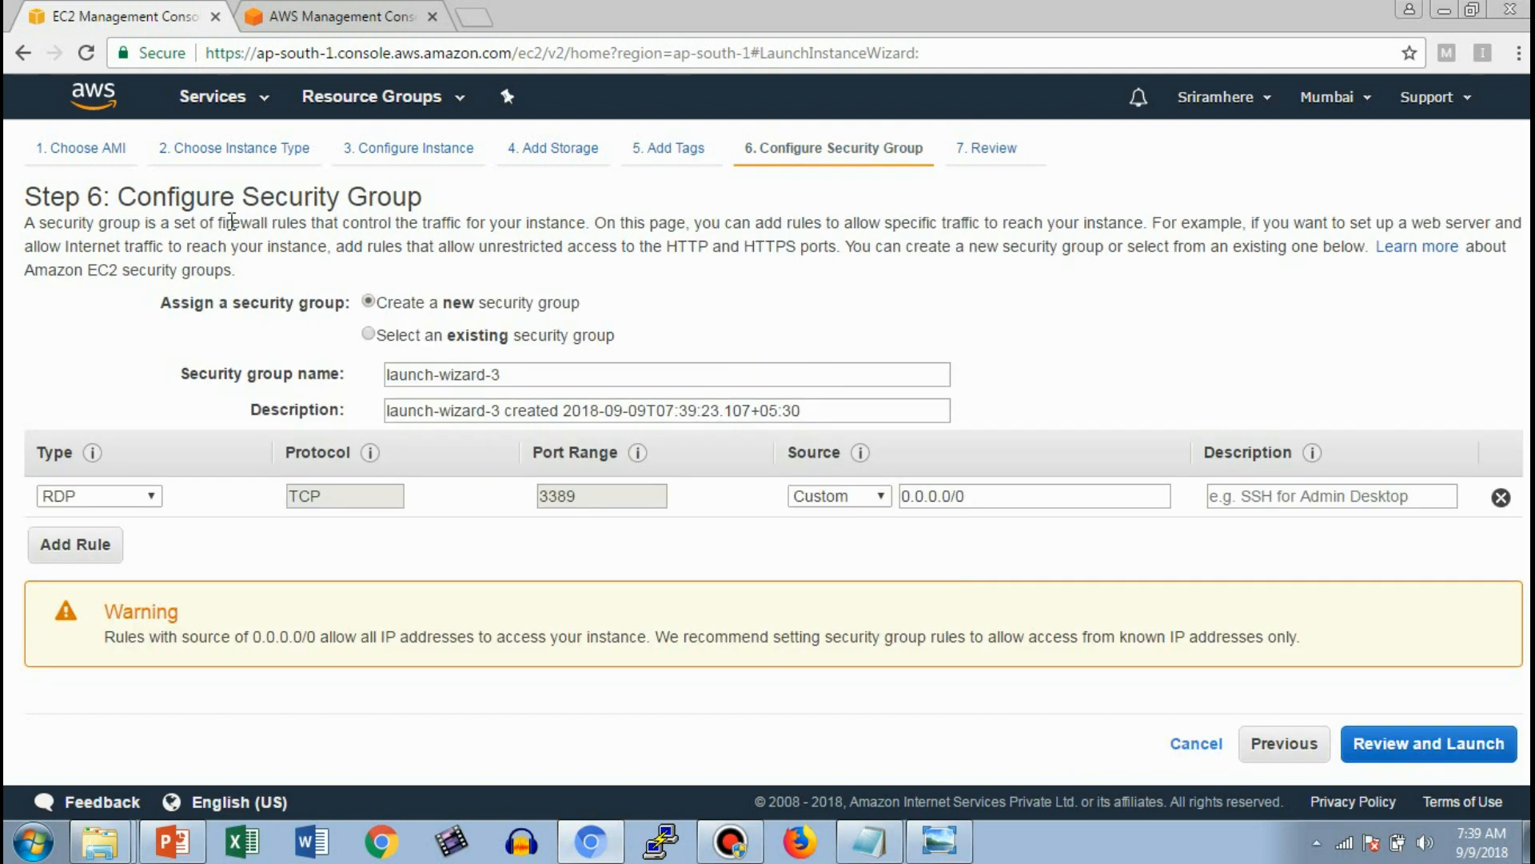
Step: Examine the security group diagram in Windows Photo Viewer and return to the launch wizard in the browser
drag(244, 197, 436, 213)
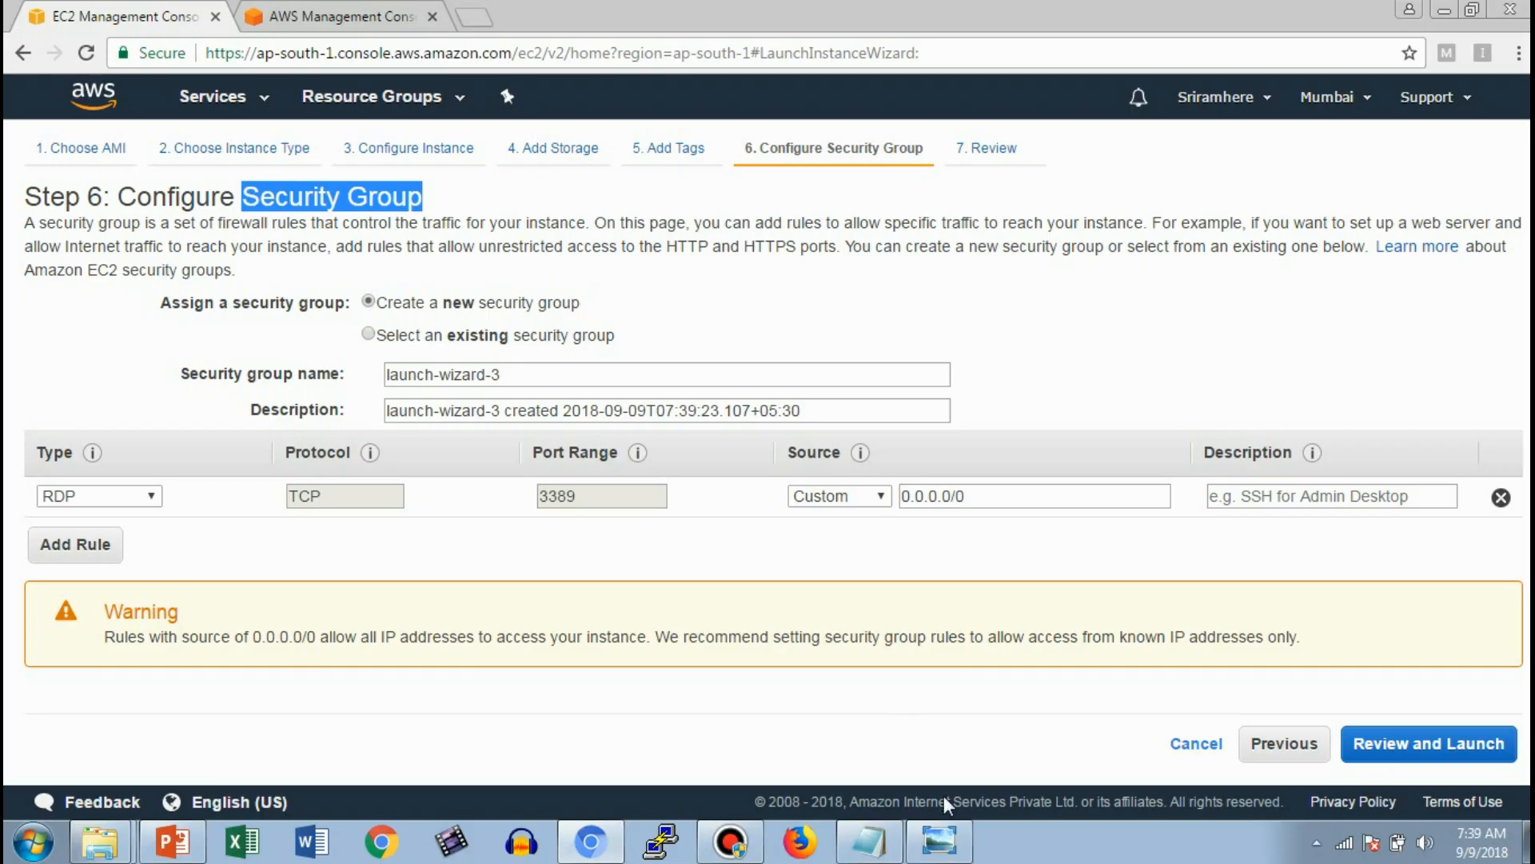
click(948, 849)
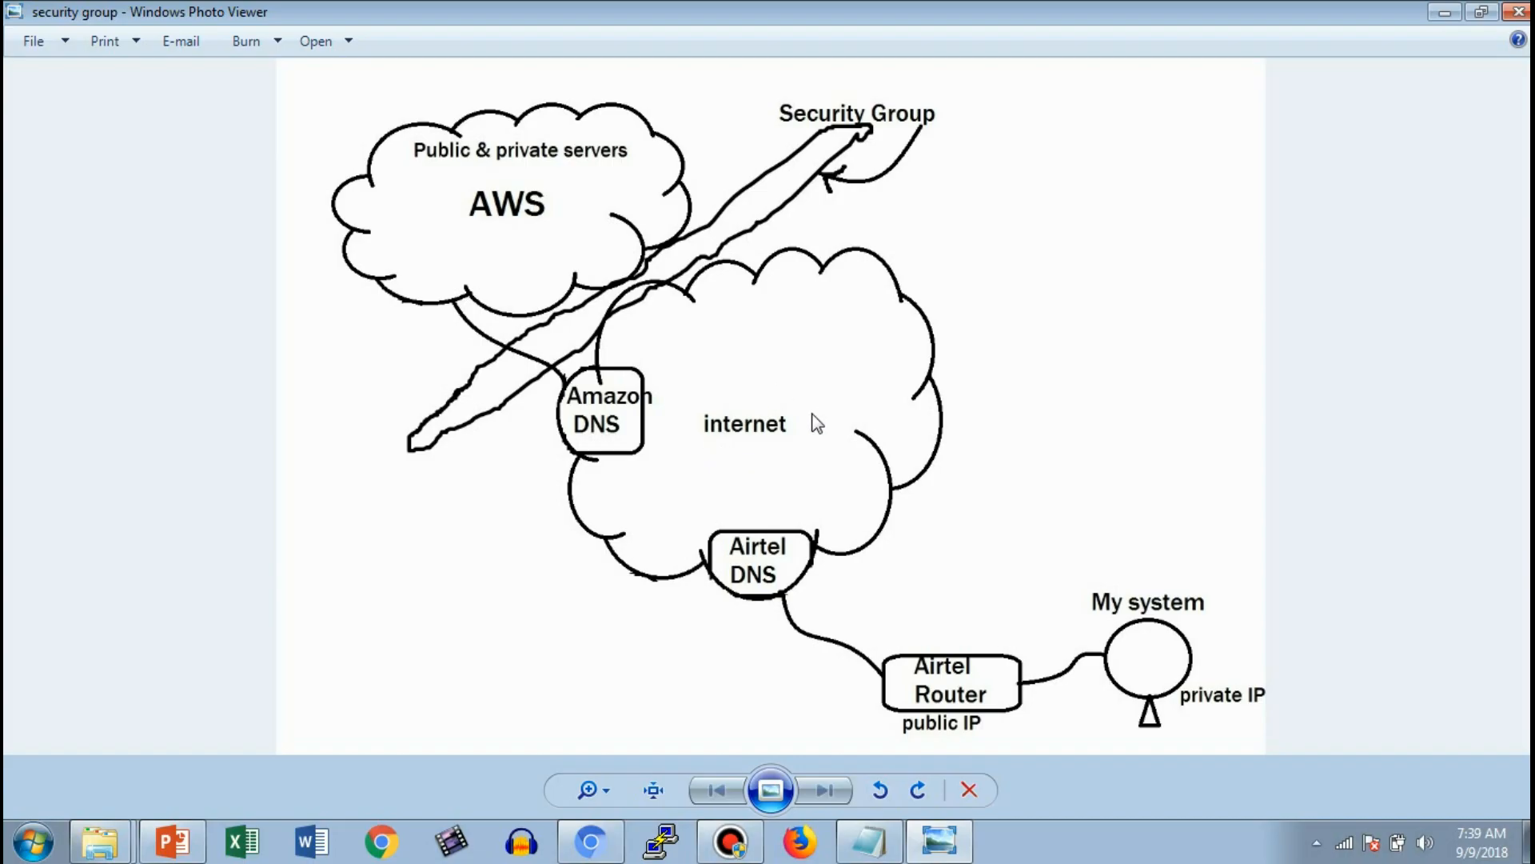
click(1345, 845)
click(1347, 846)
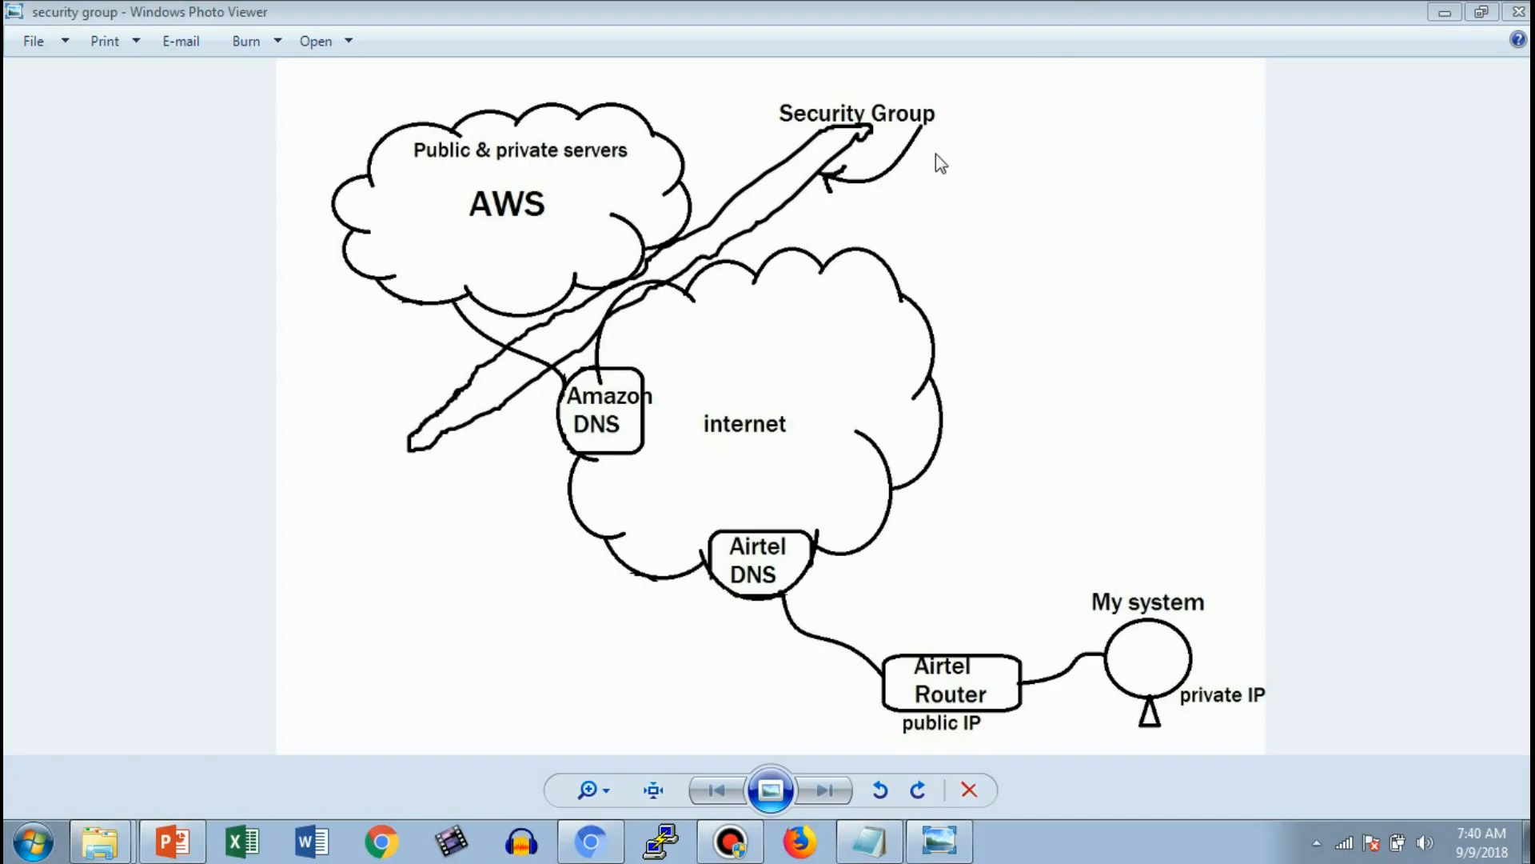
click(869, 841)
click(590, 841)
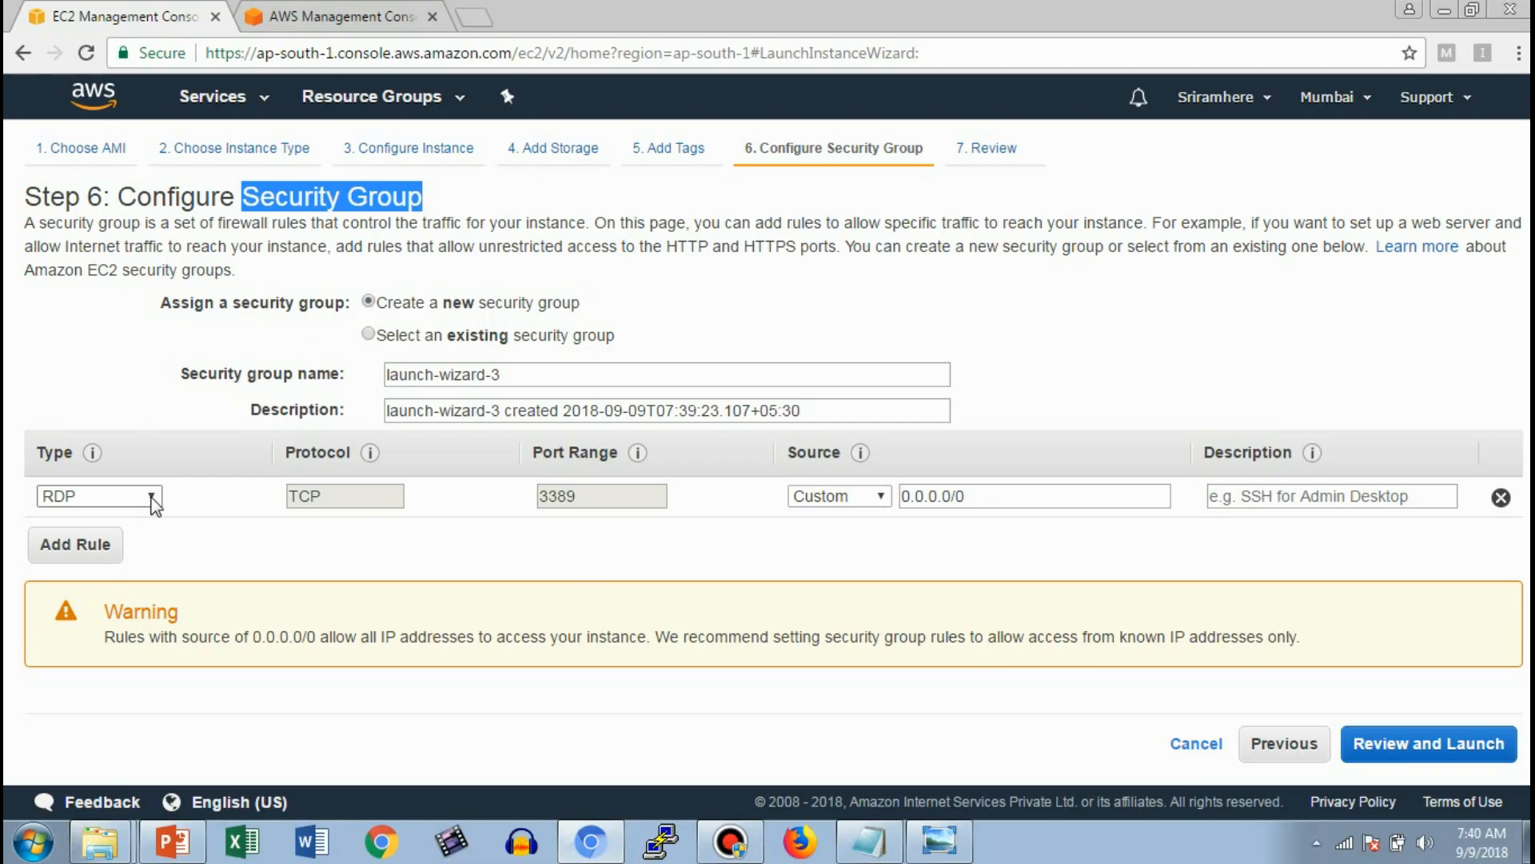
Step: Look through the protocol types available for the existing RDP rule without changing it
click(152, 496)
drag(235, 295, 236, 203)
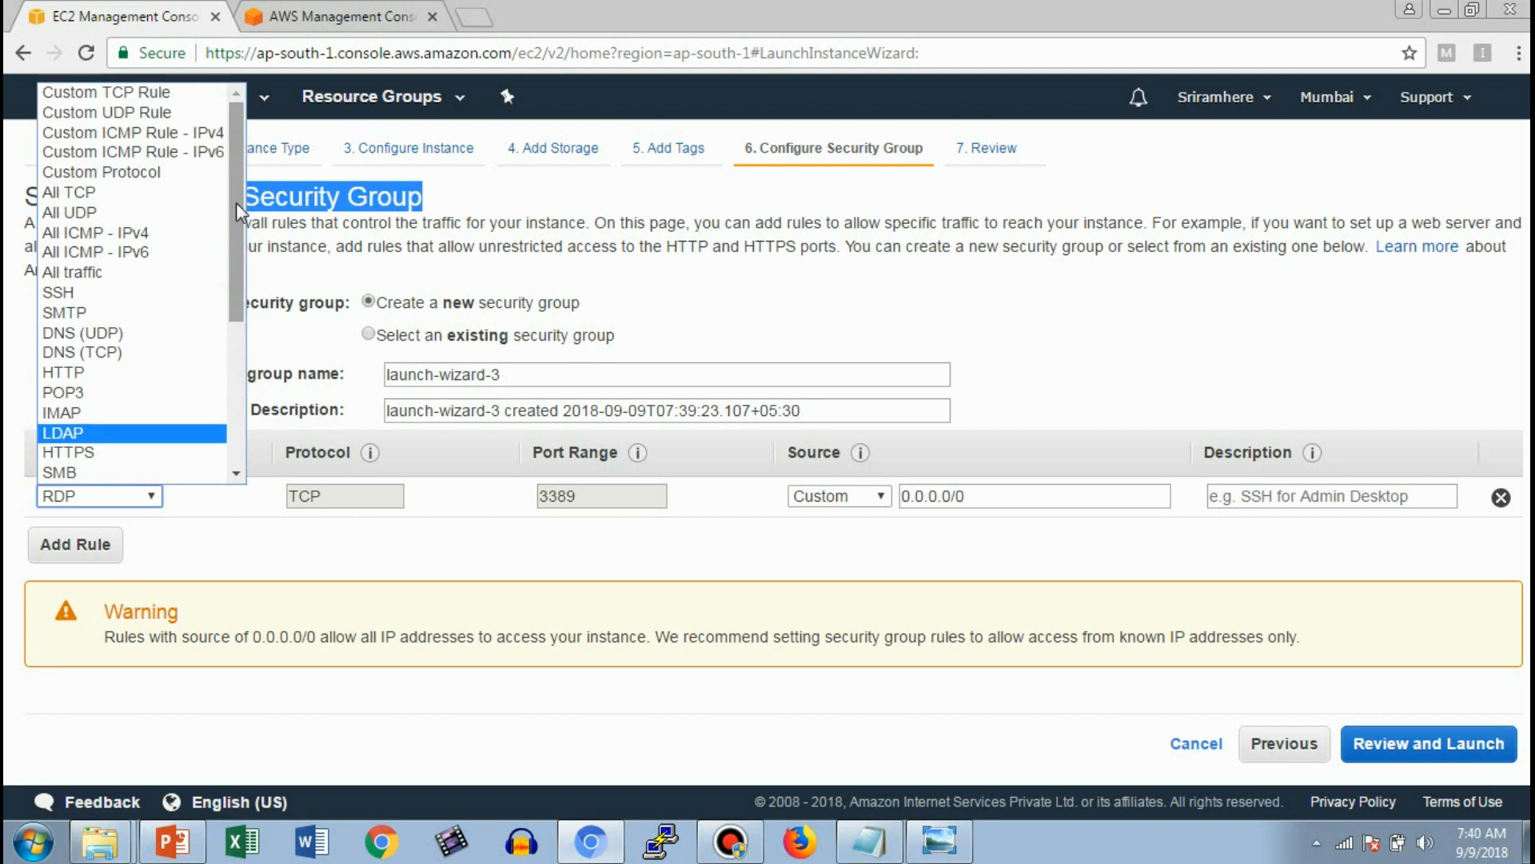
click(838, 742)
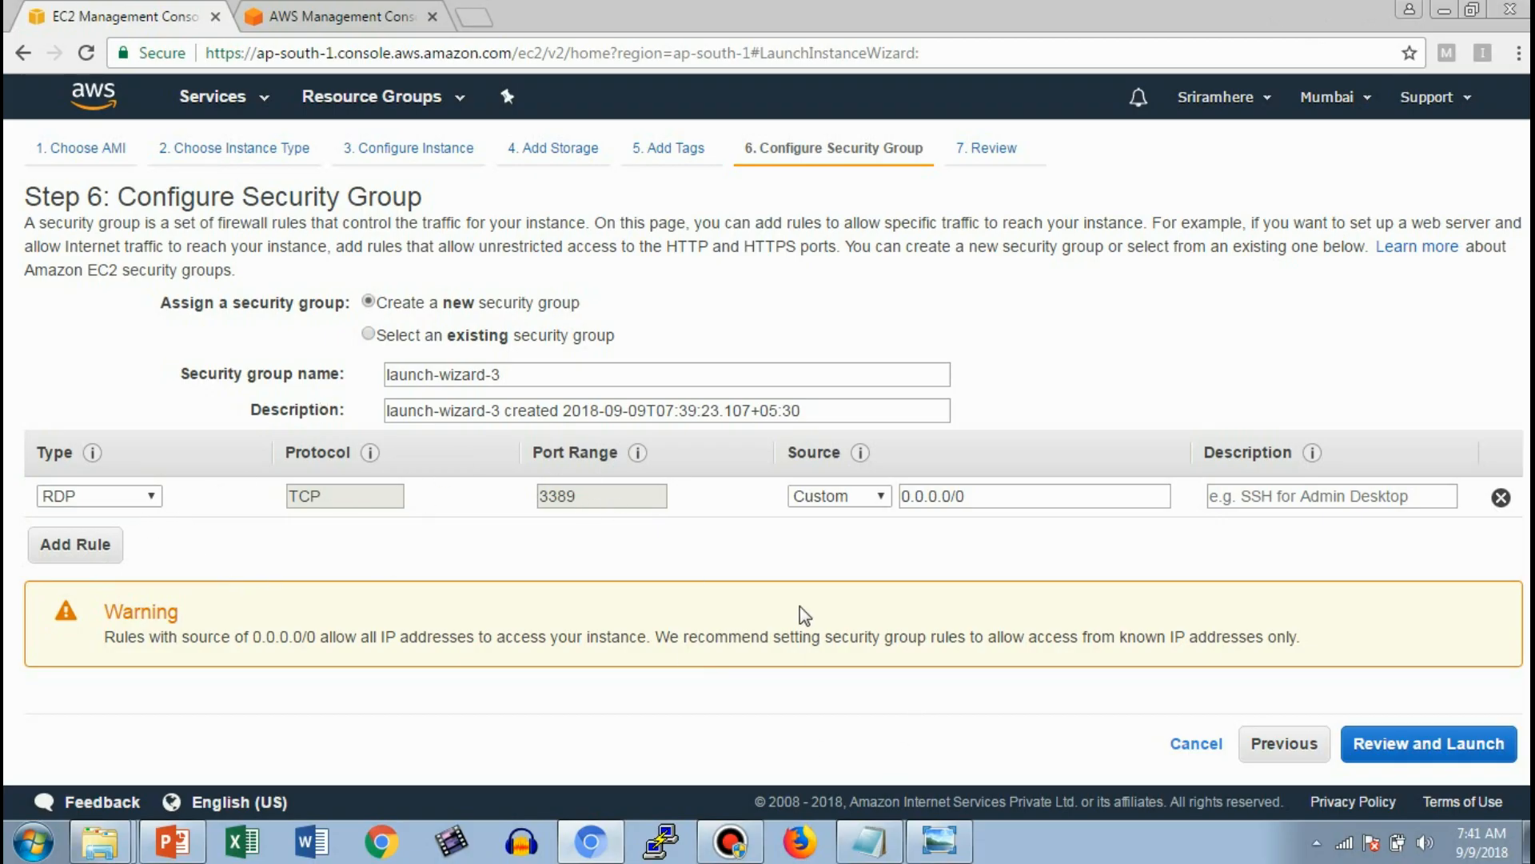
Step: Read the notes on the RDP, ICMP and HTTP protocols in the Notepad topics file, and return to the launch wizard
click(867, 844)
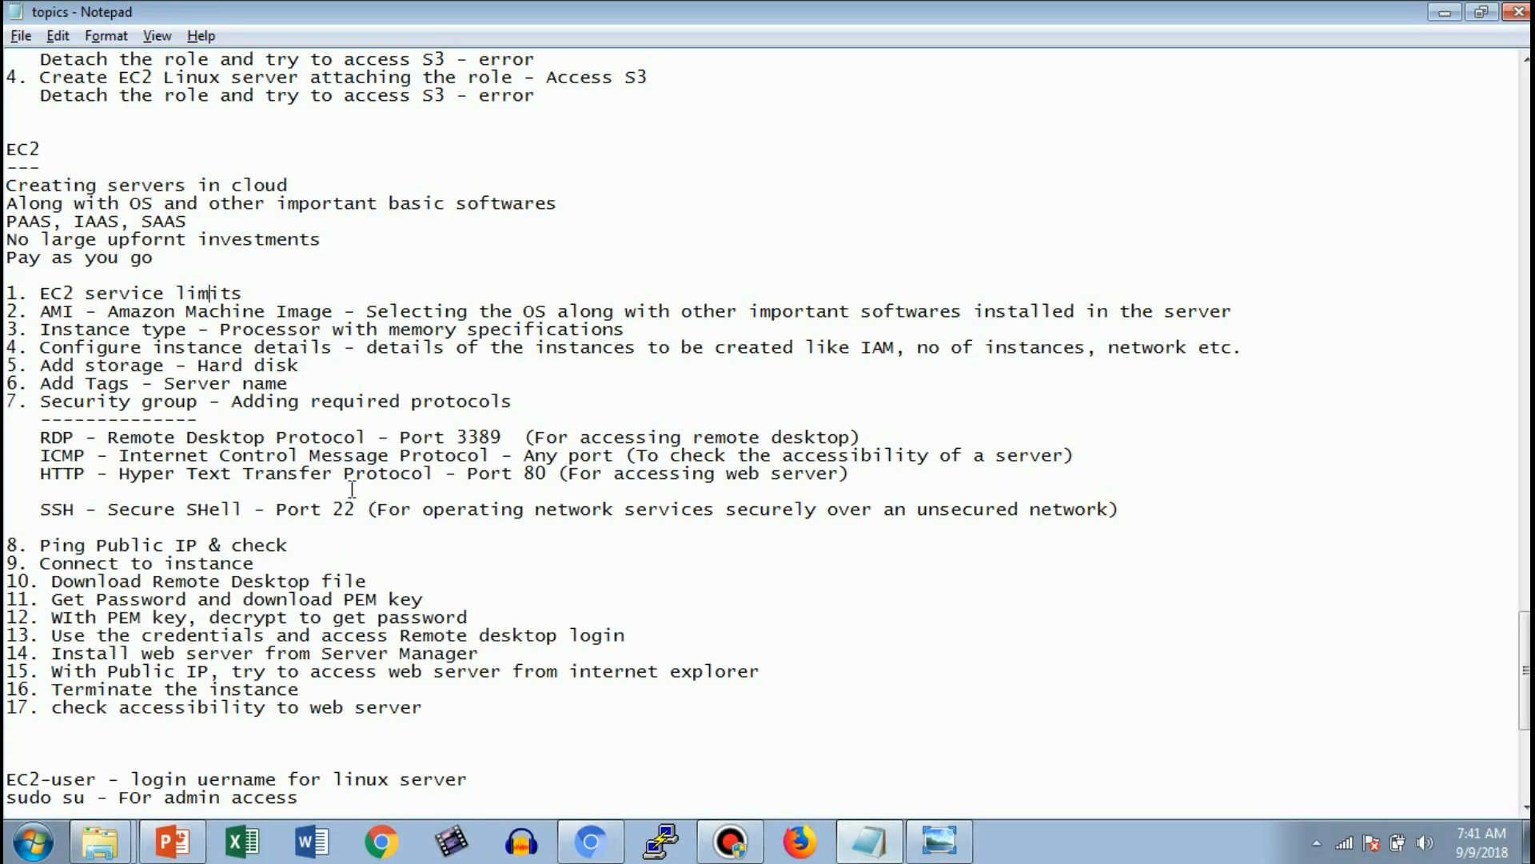
double_click(61, 437)
double_click(491, 432)
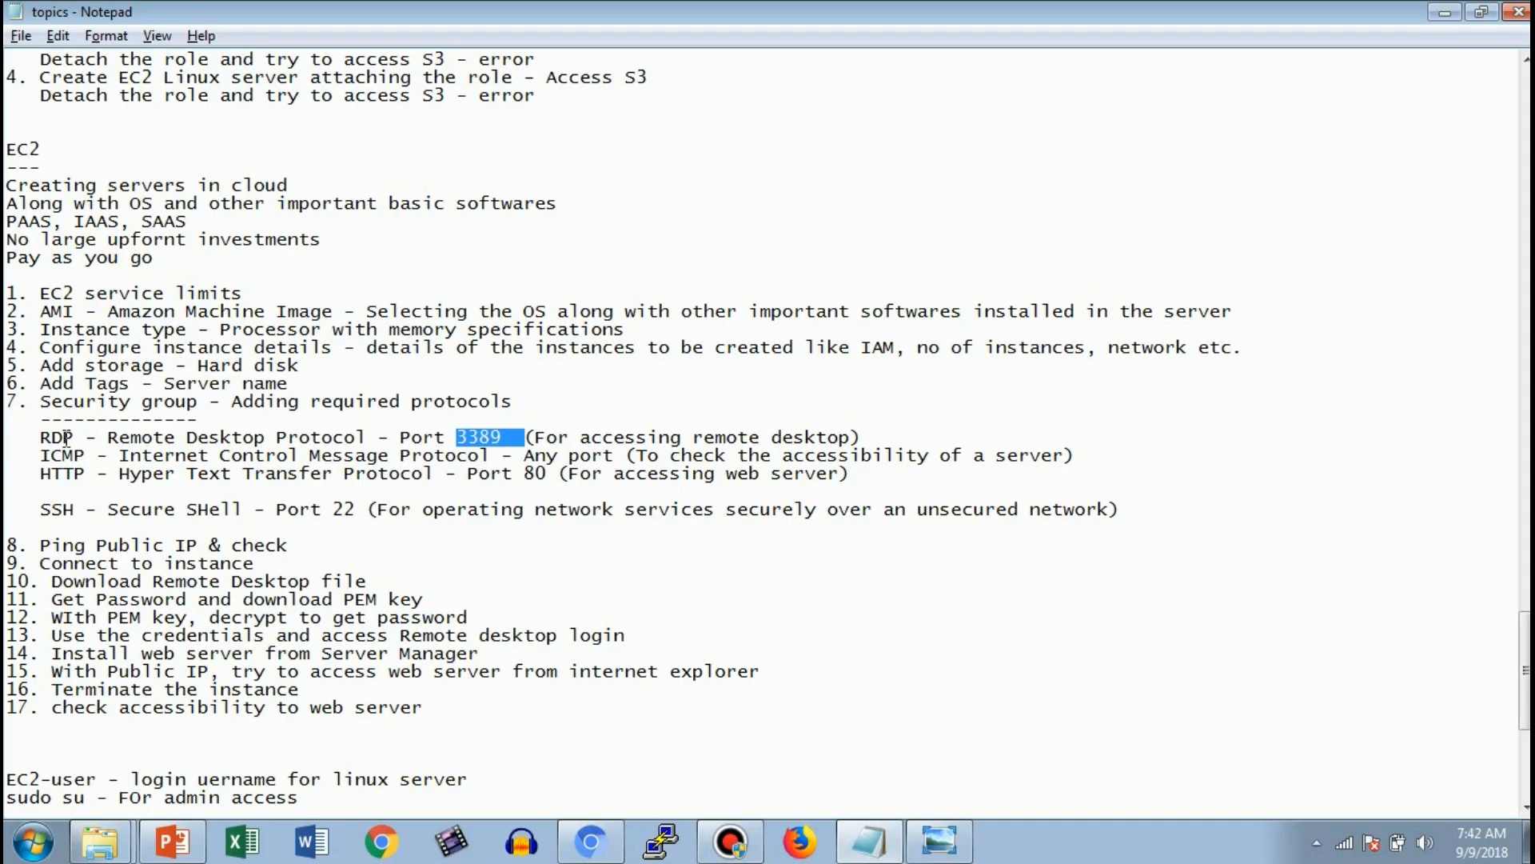
drag(64, 437, 75, 437)
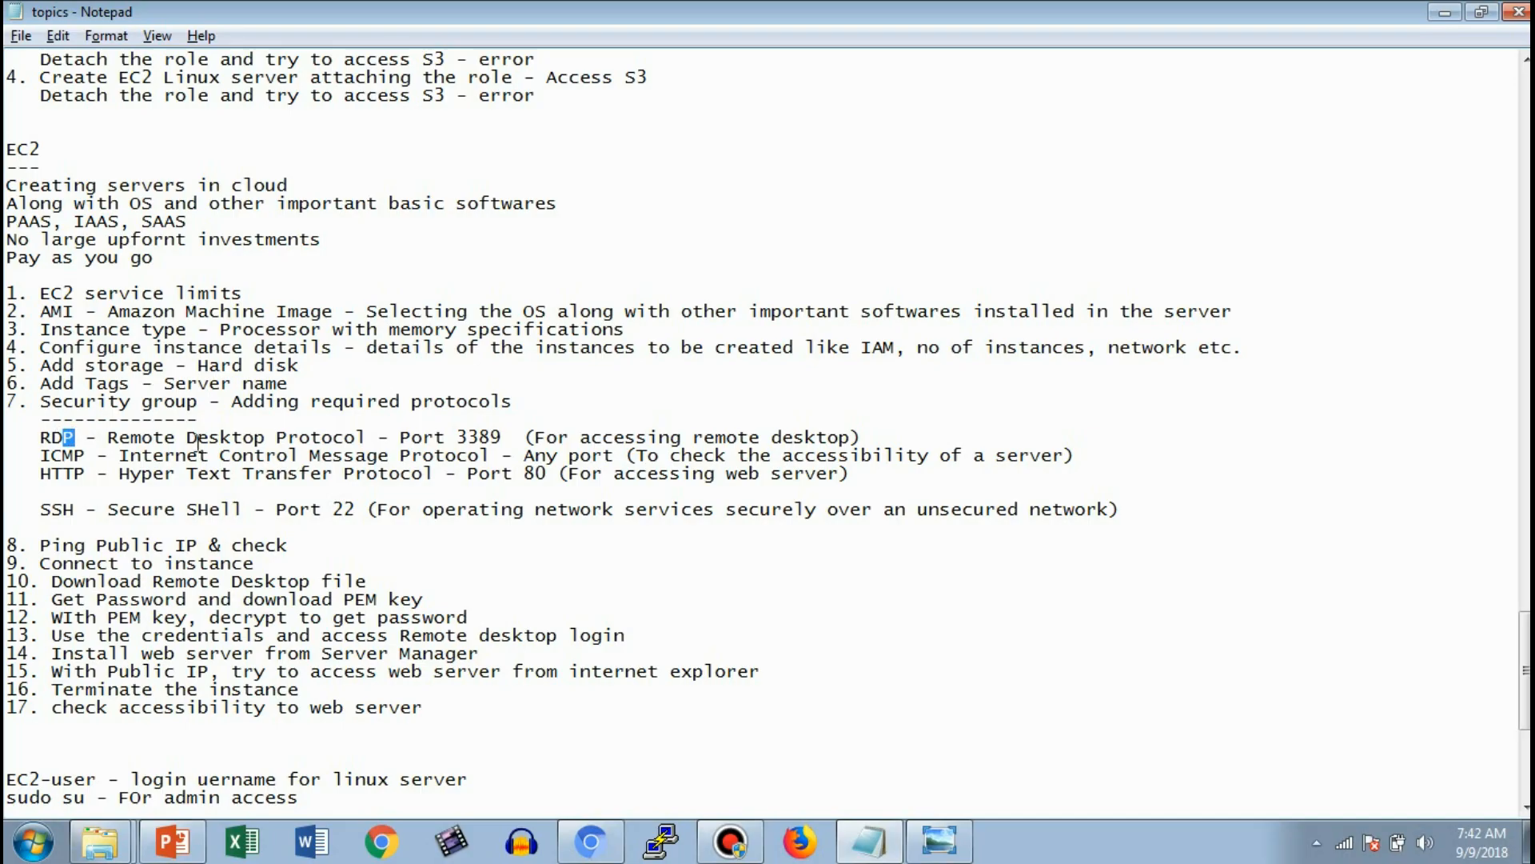
double_click(823, 437)
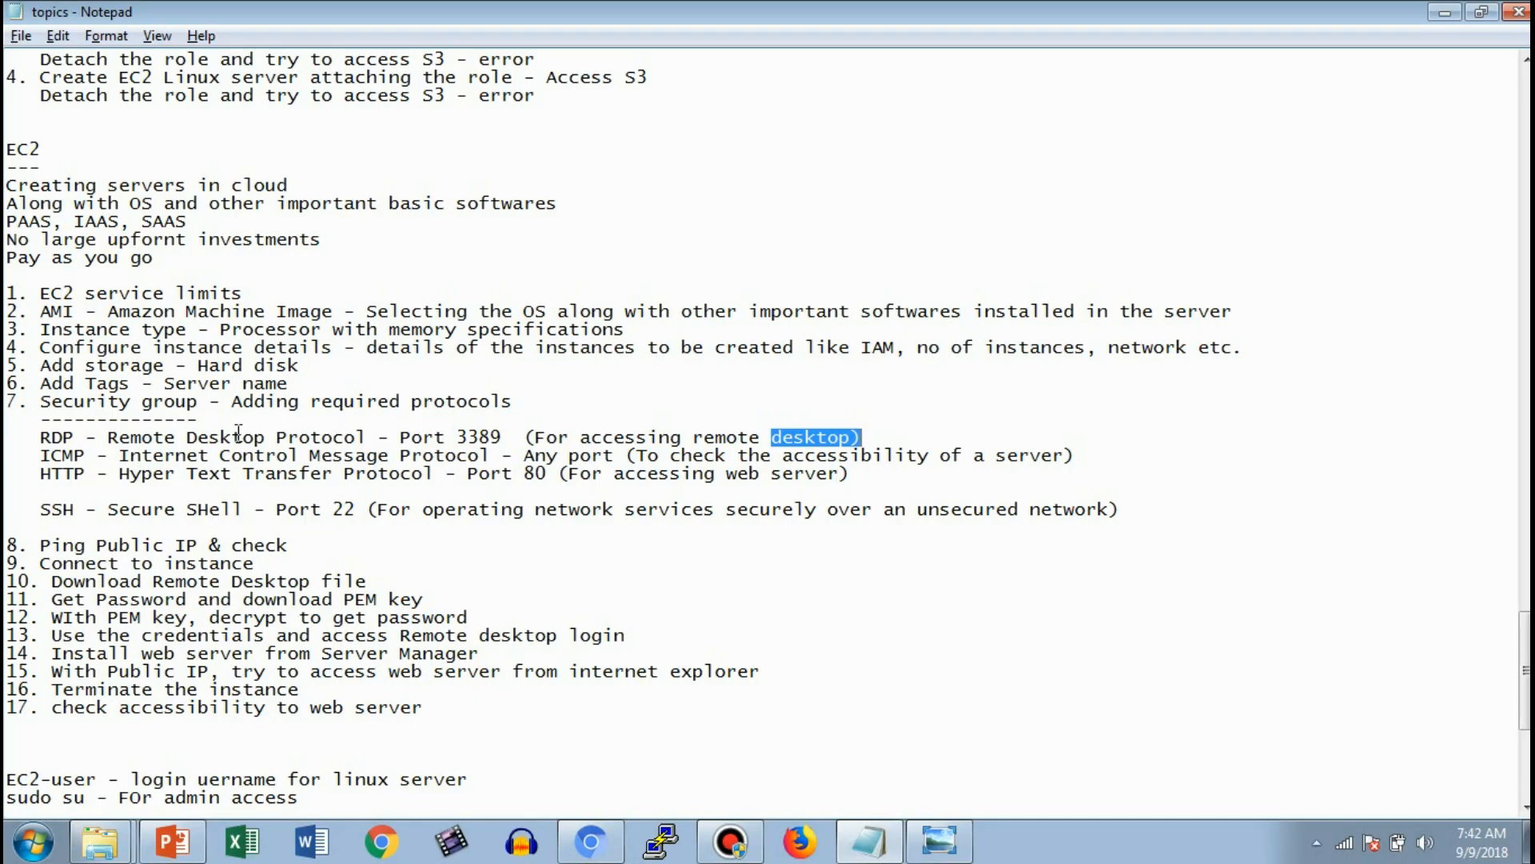
double_click(64, 437)
double_click(71, 454)
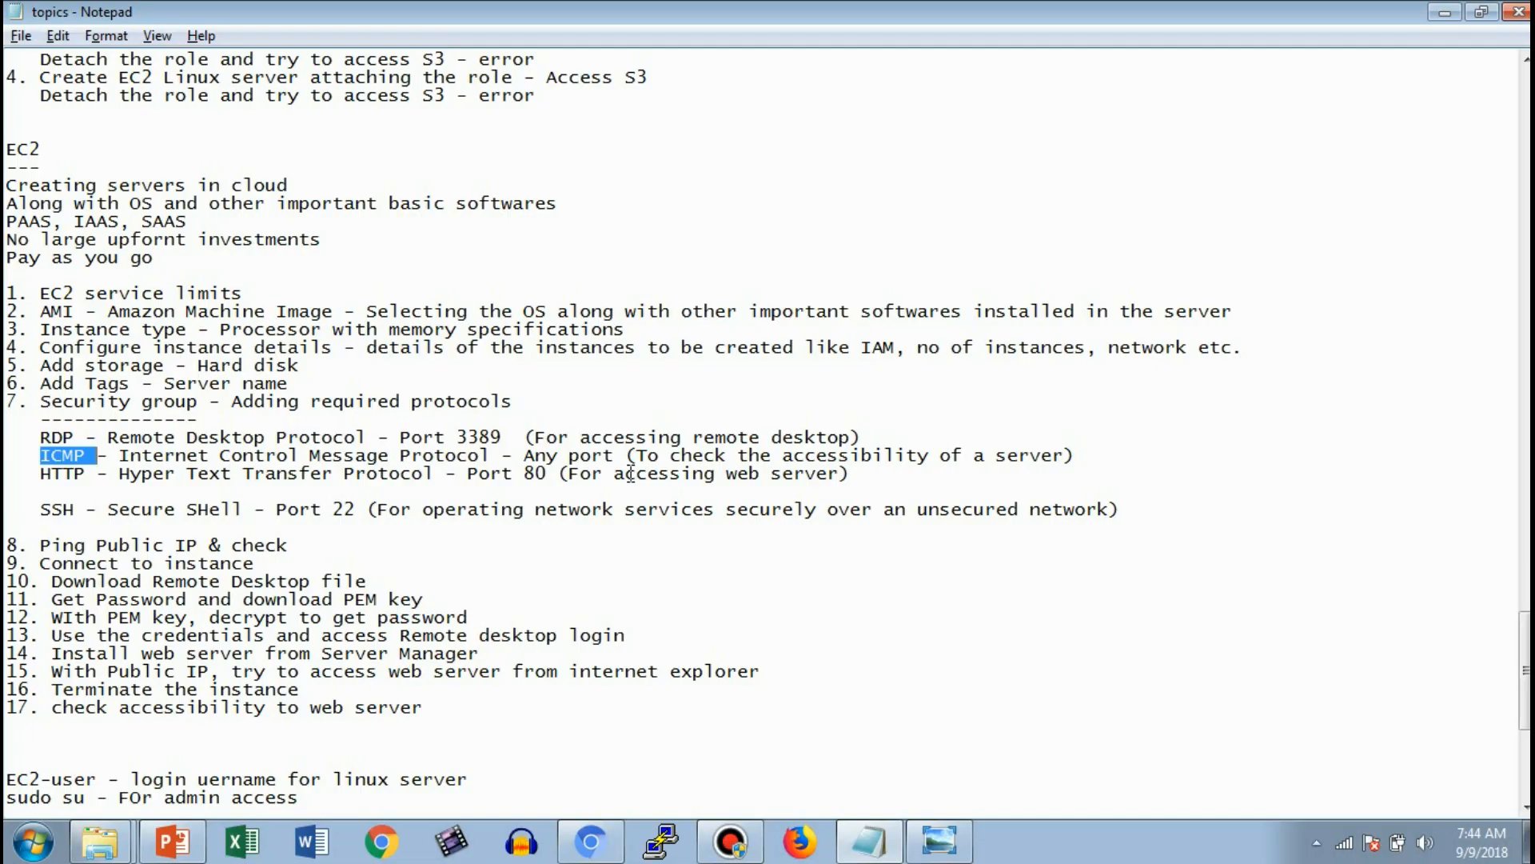
double_click(79, 472)
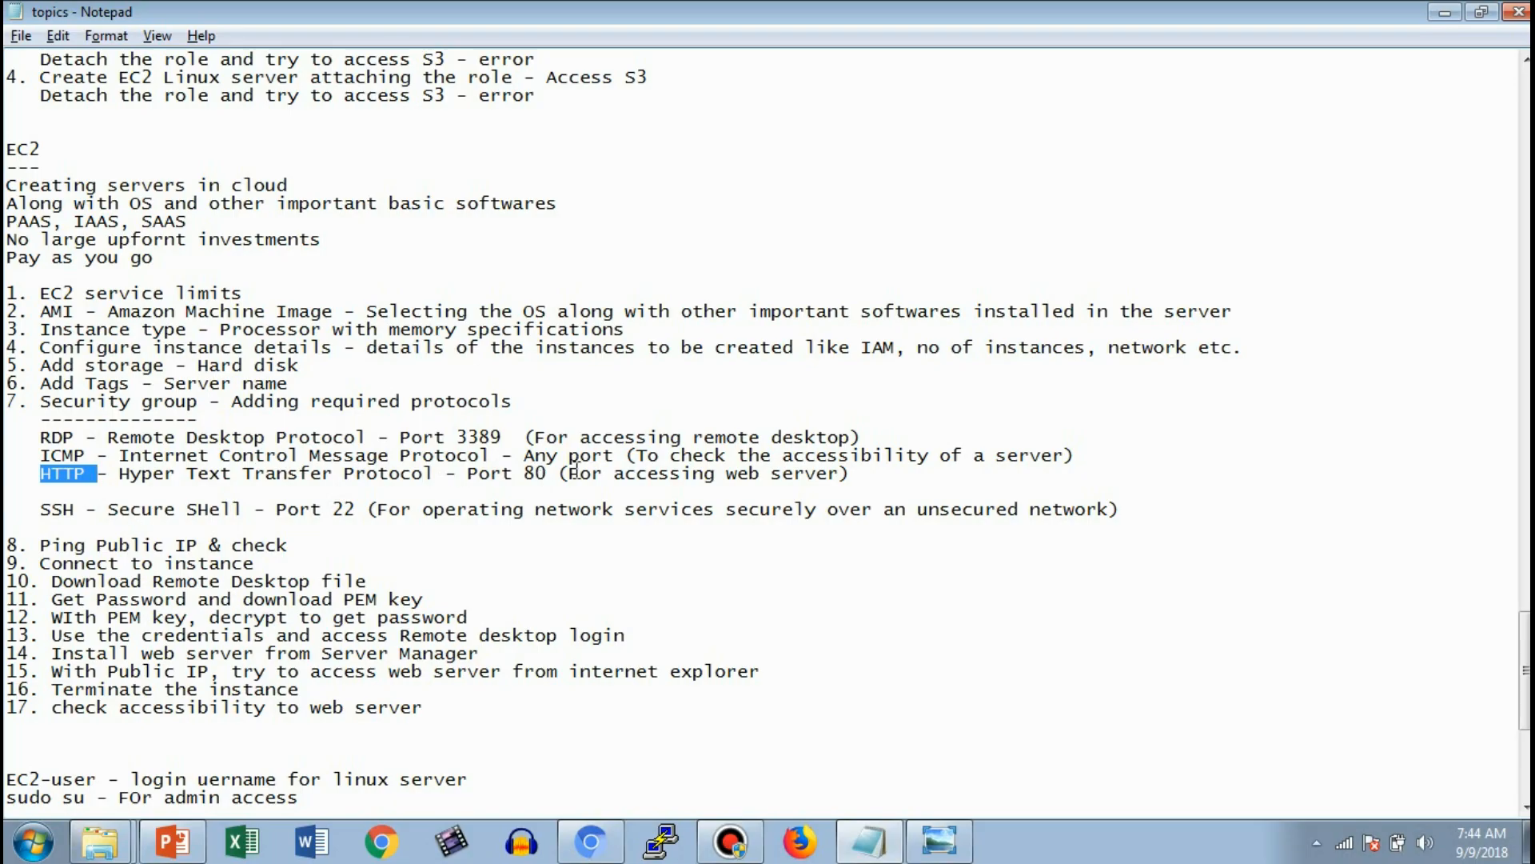
double_click(662, 476)
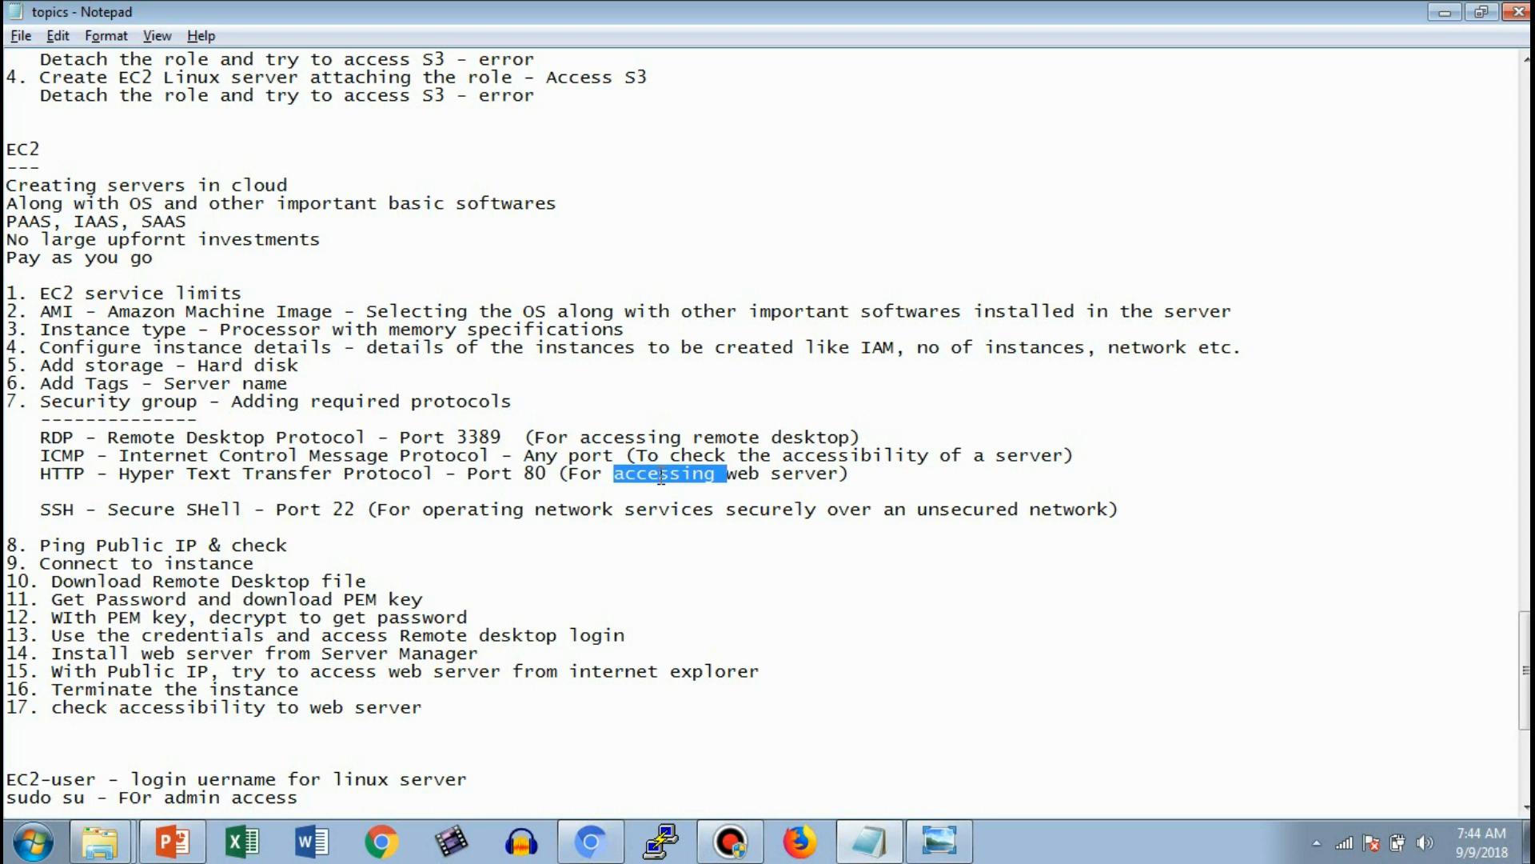
double_click(745, 476)
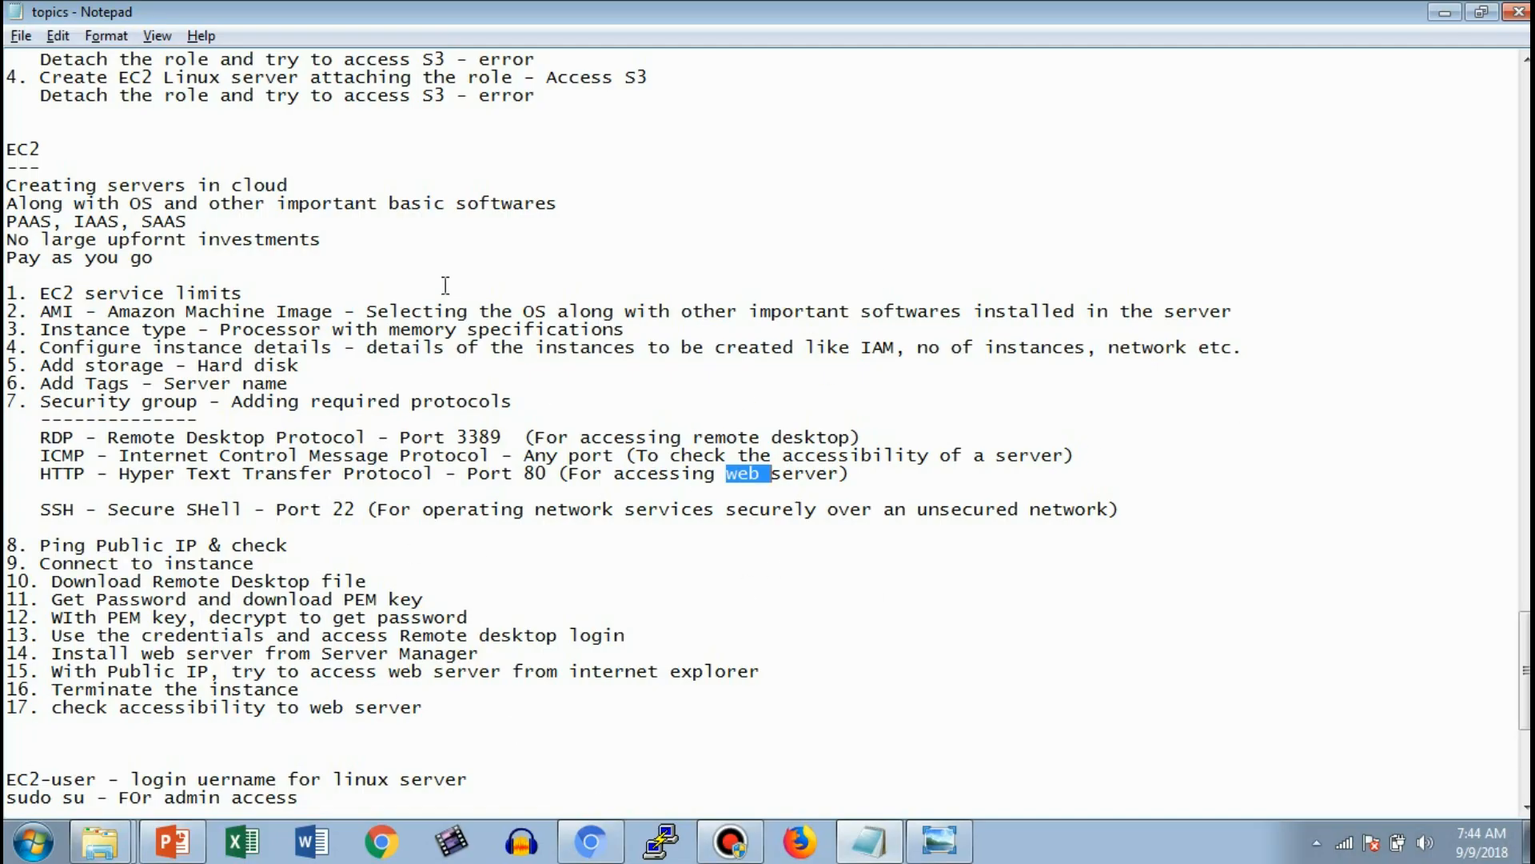
click(594, 853)
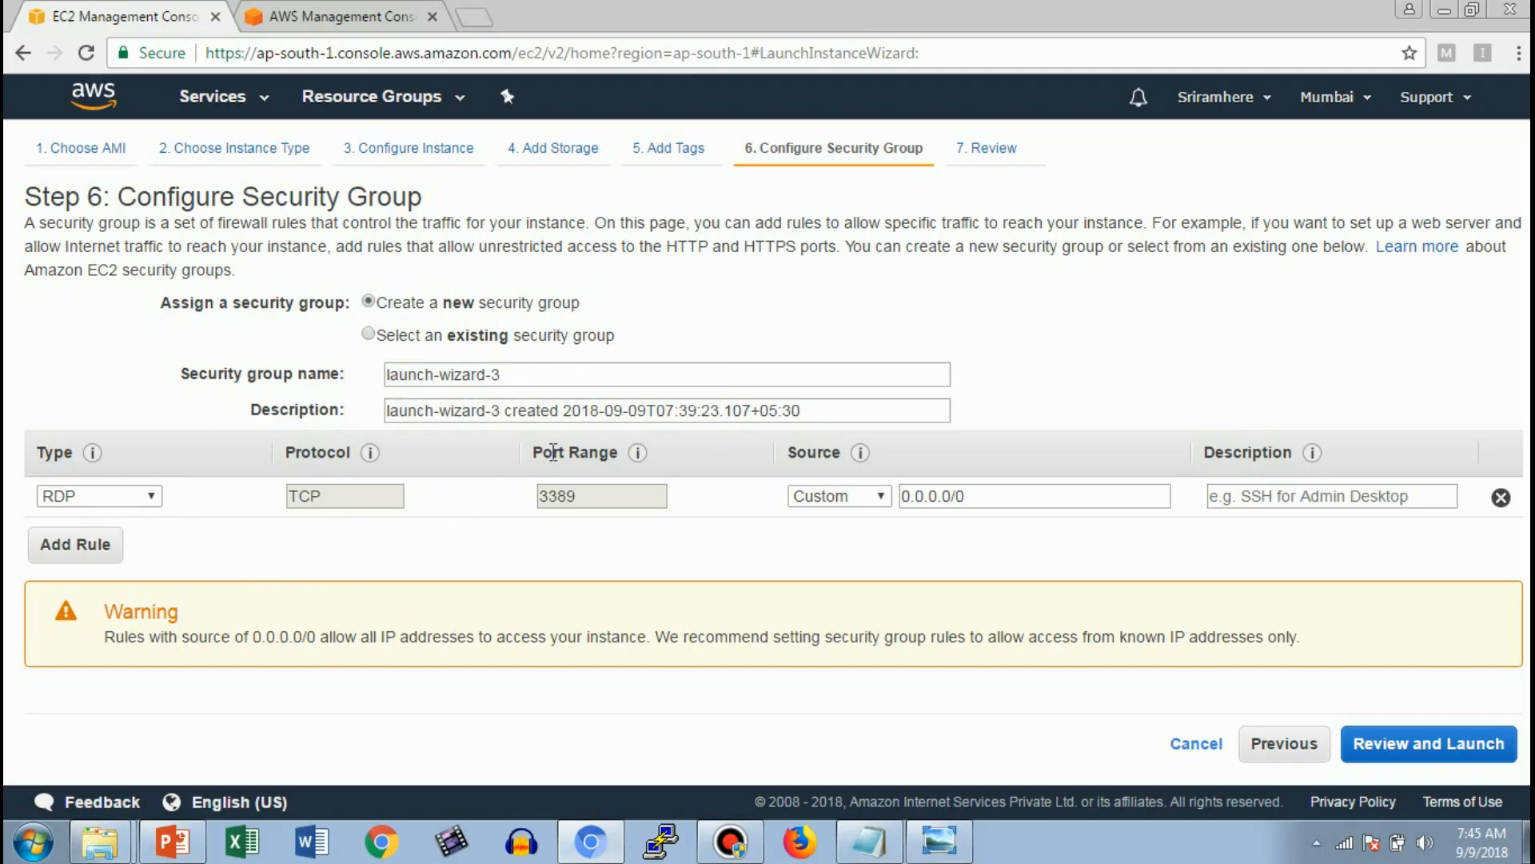
Step: Set the source of the RDP rule to Anywhere
click(838, 506)
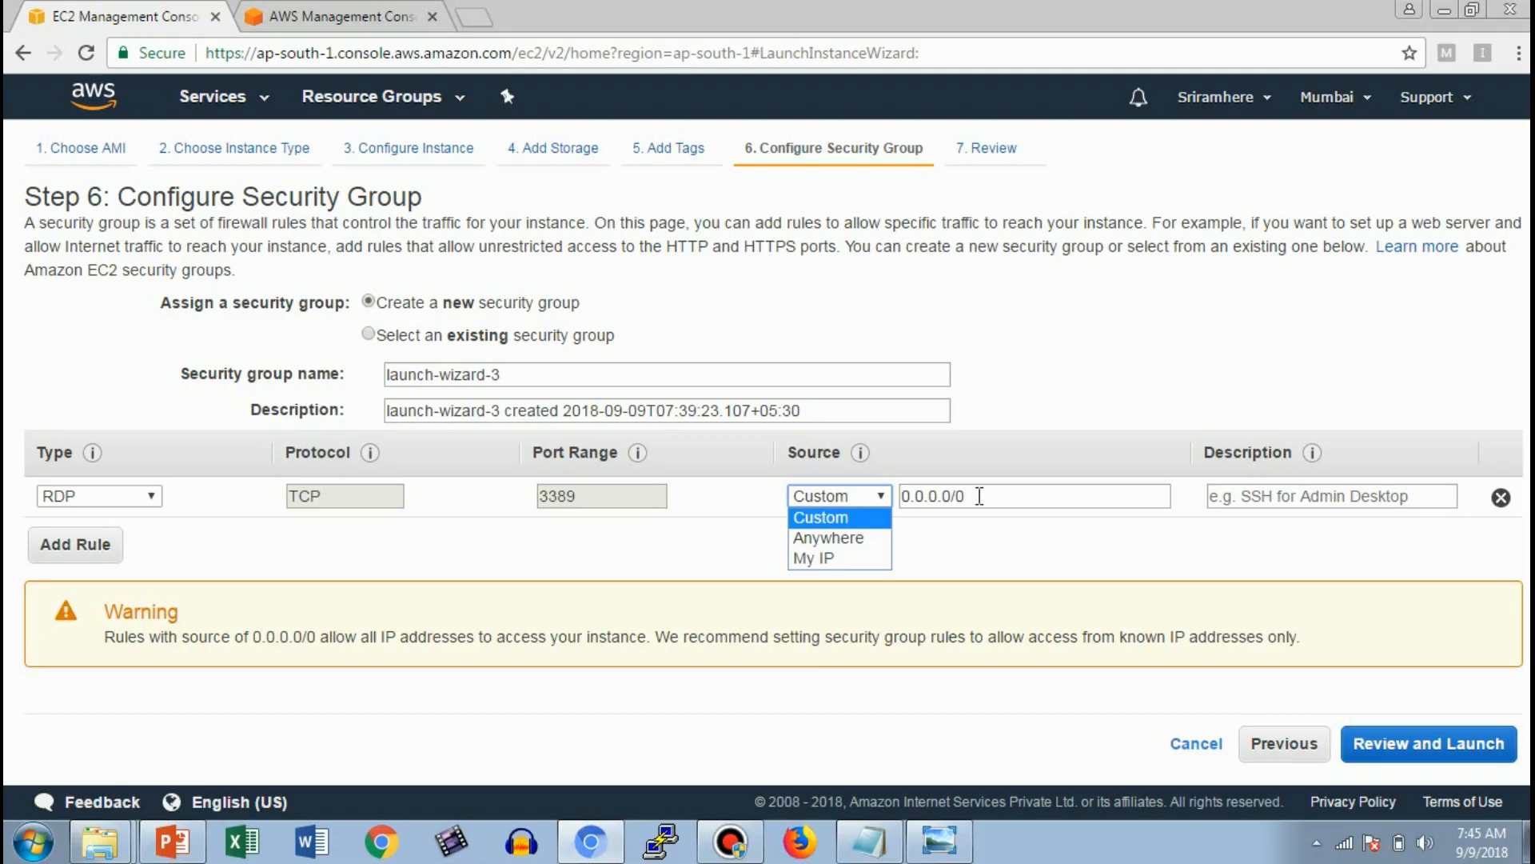
click(875, 539)
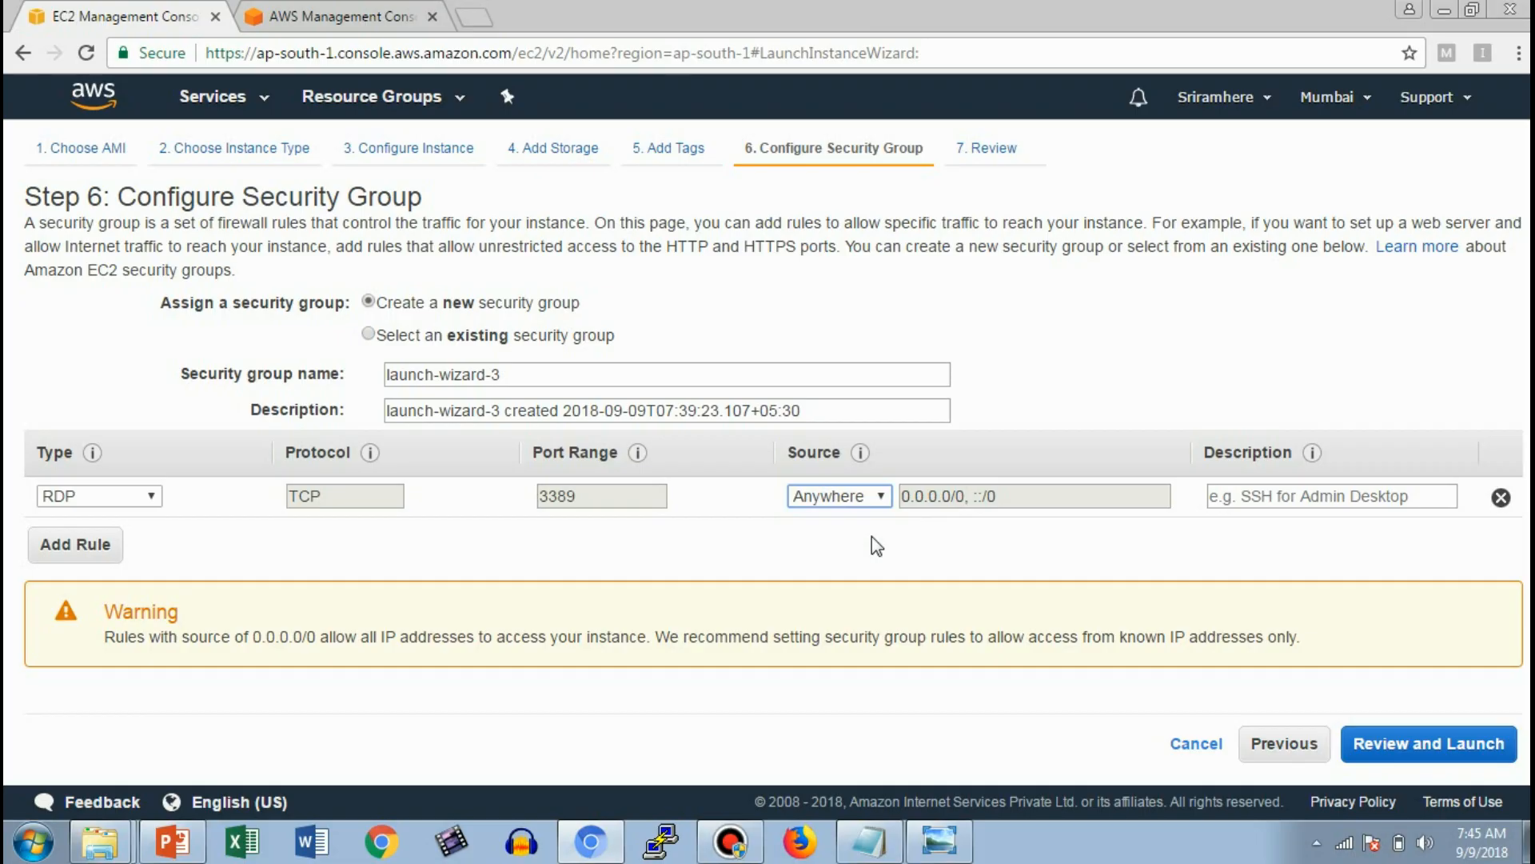
click(880, 497)
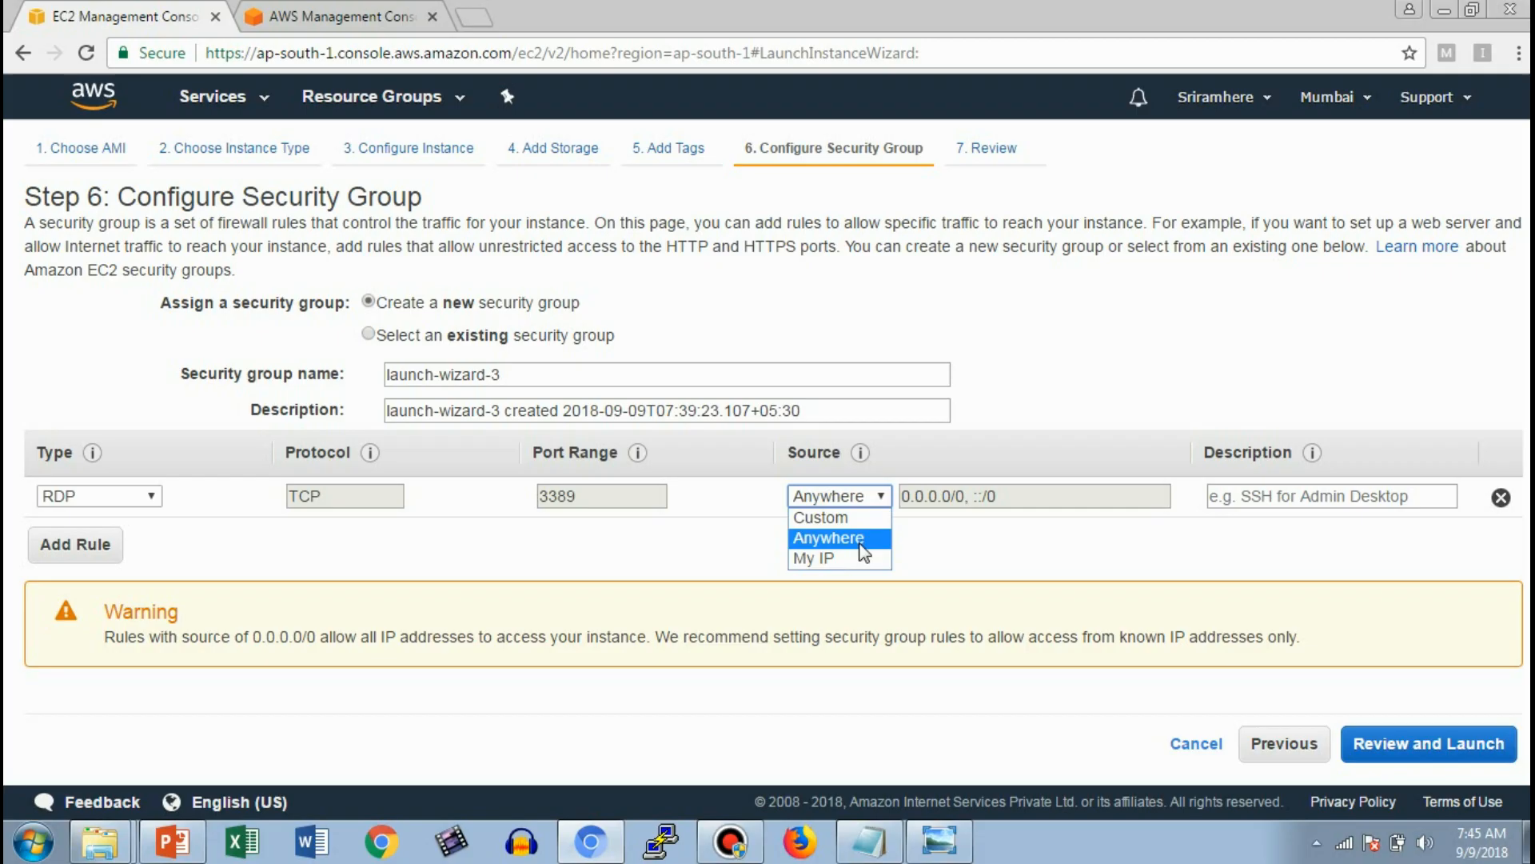
click(863, 550)
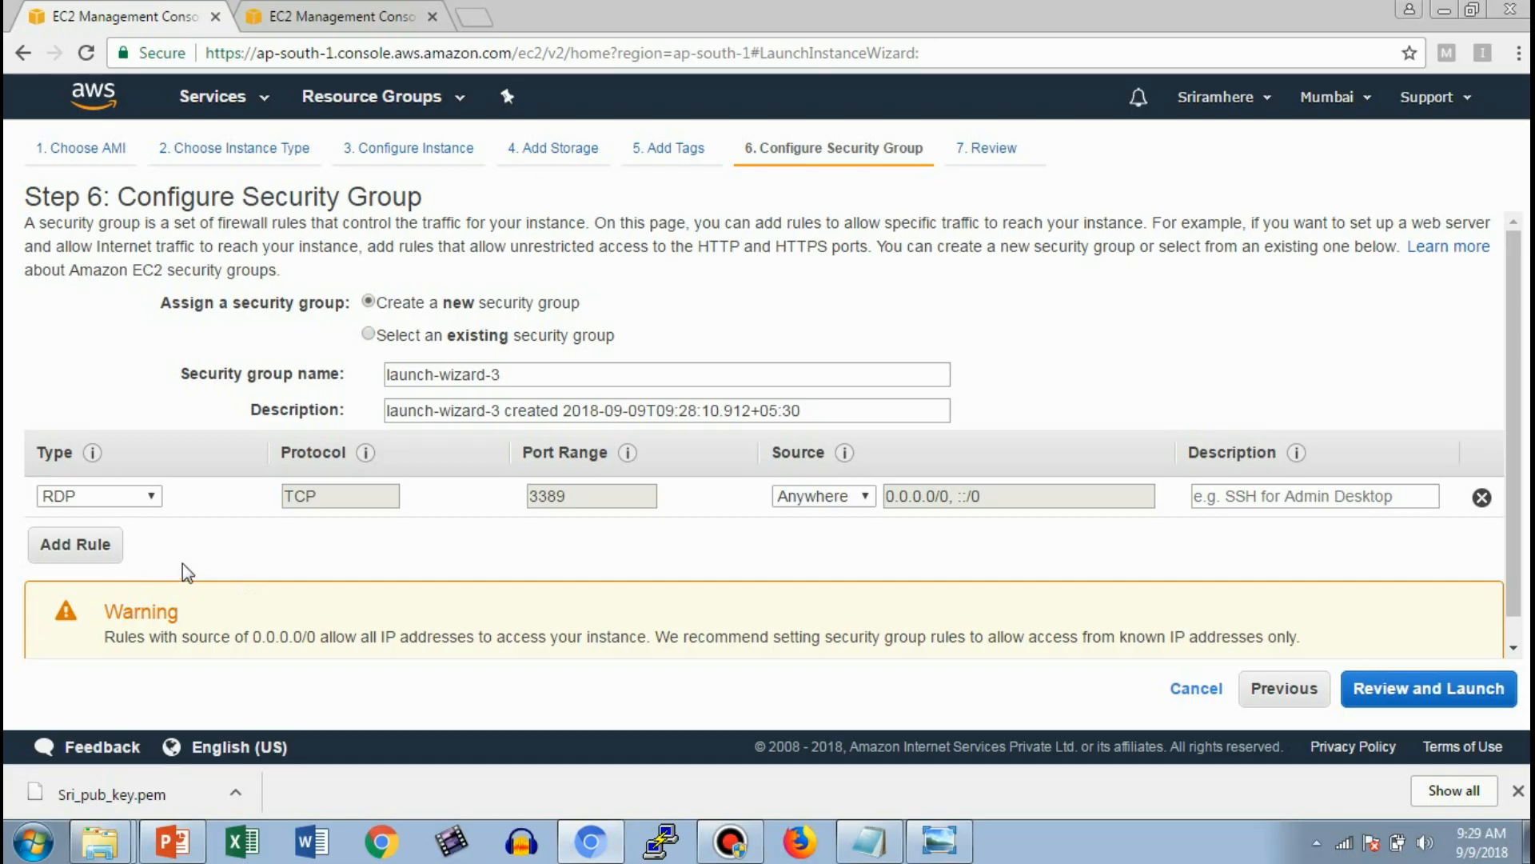
Step: Add an All ICMP - IPv4 rule to the security group, checking the protocol notes in Notepad, and set its source to Anywhere
click(73, 544)
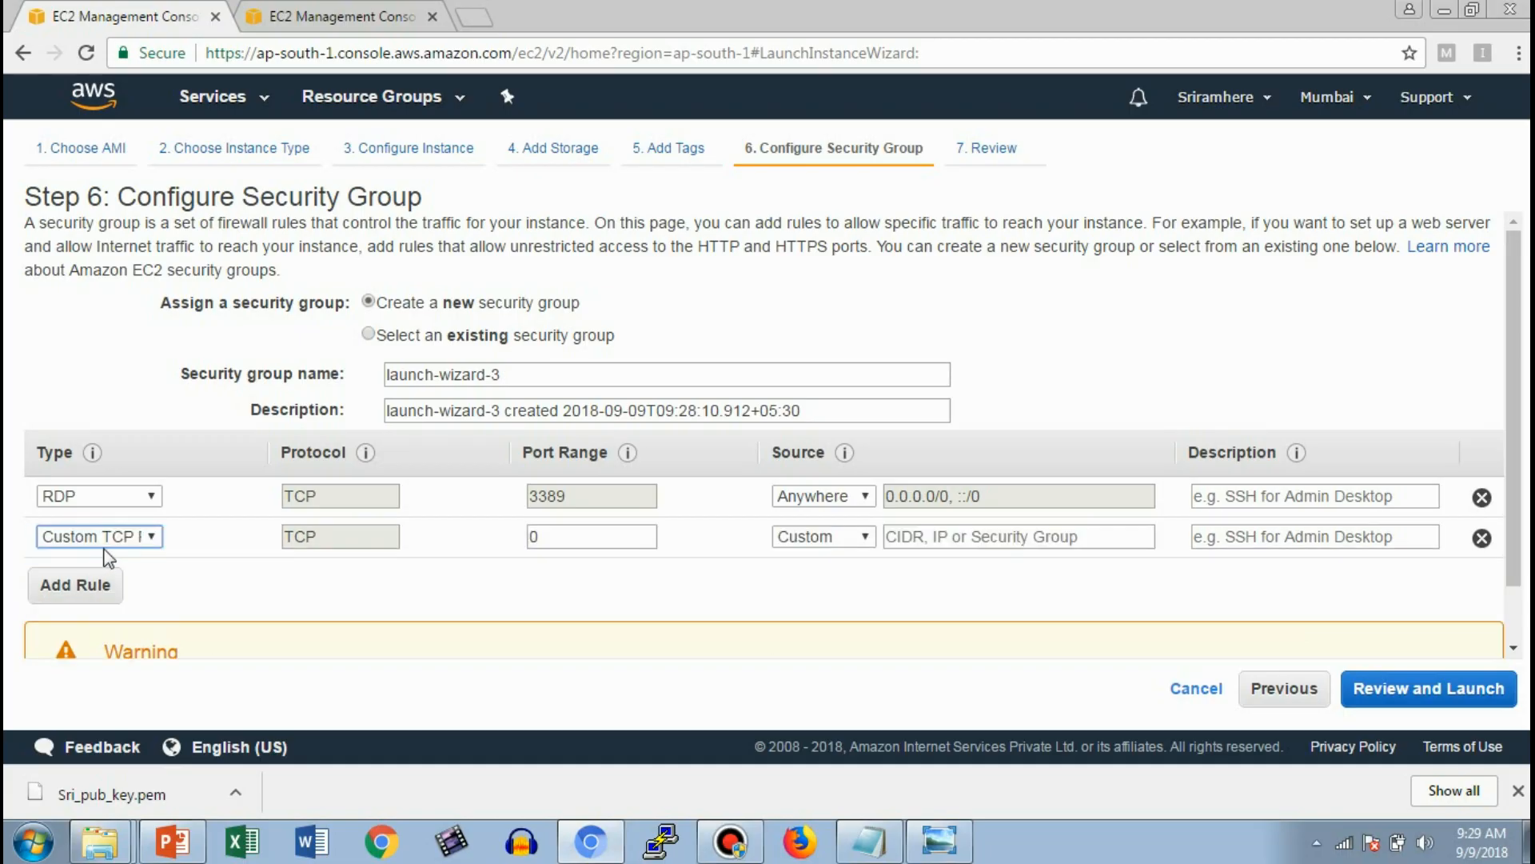
click(870, 839)
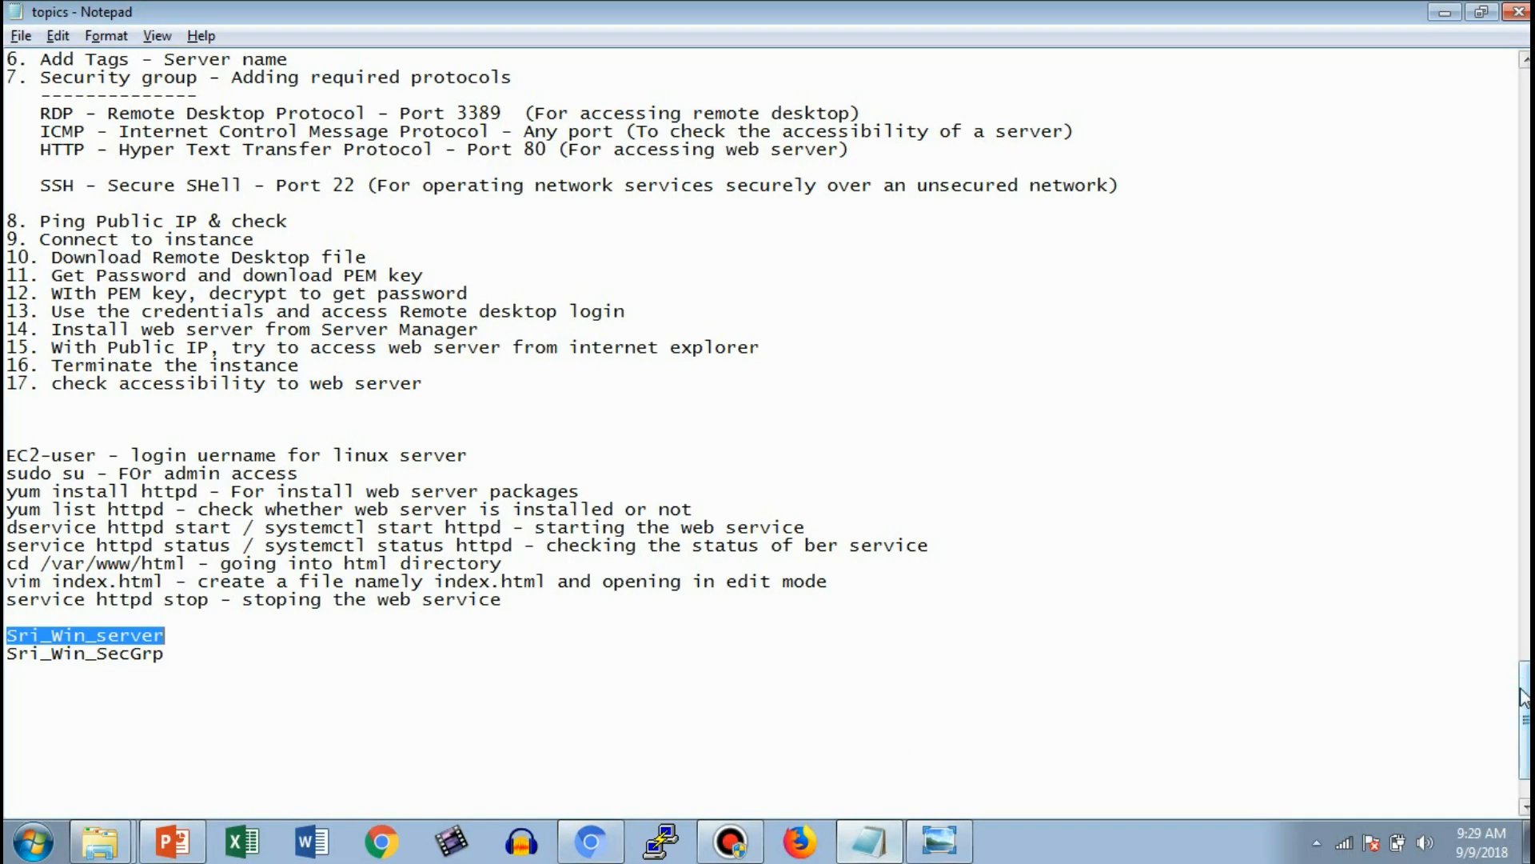
scroll(1524, 696, up, 4)
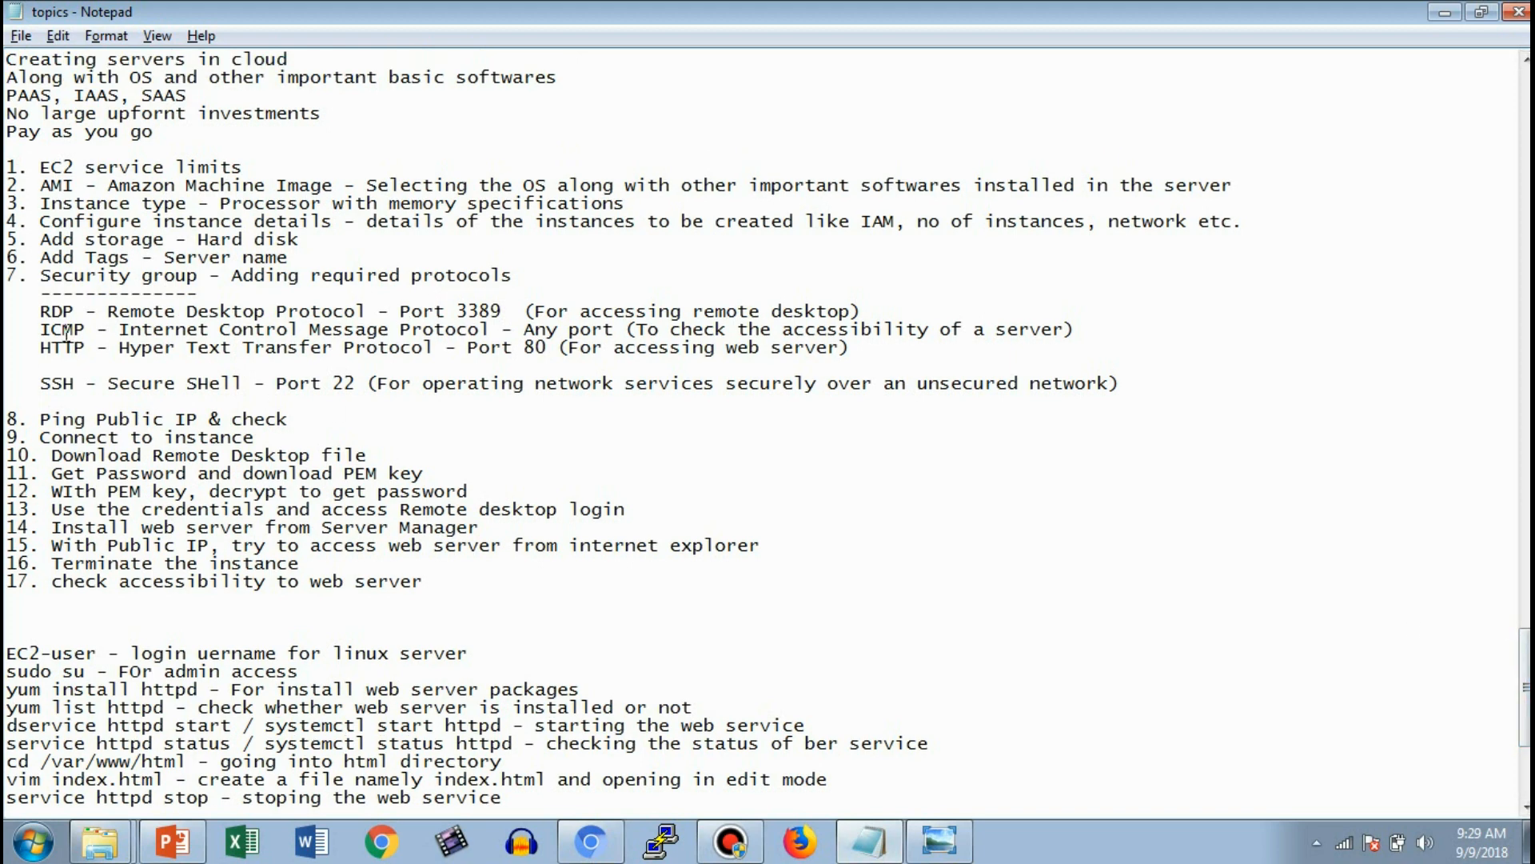
key(alt+Tab)
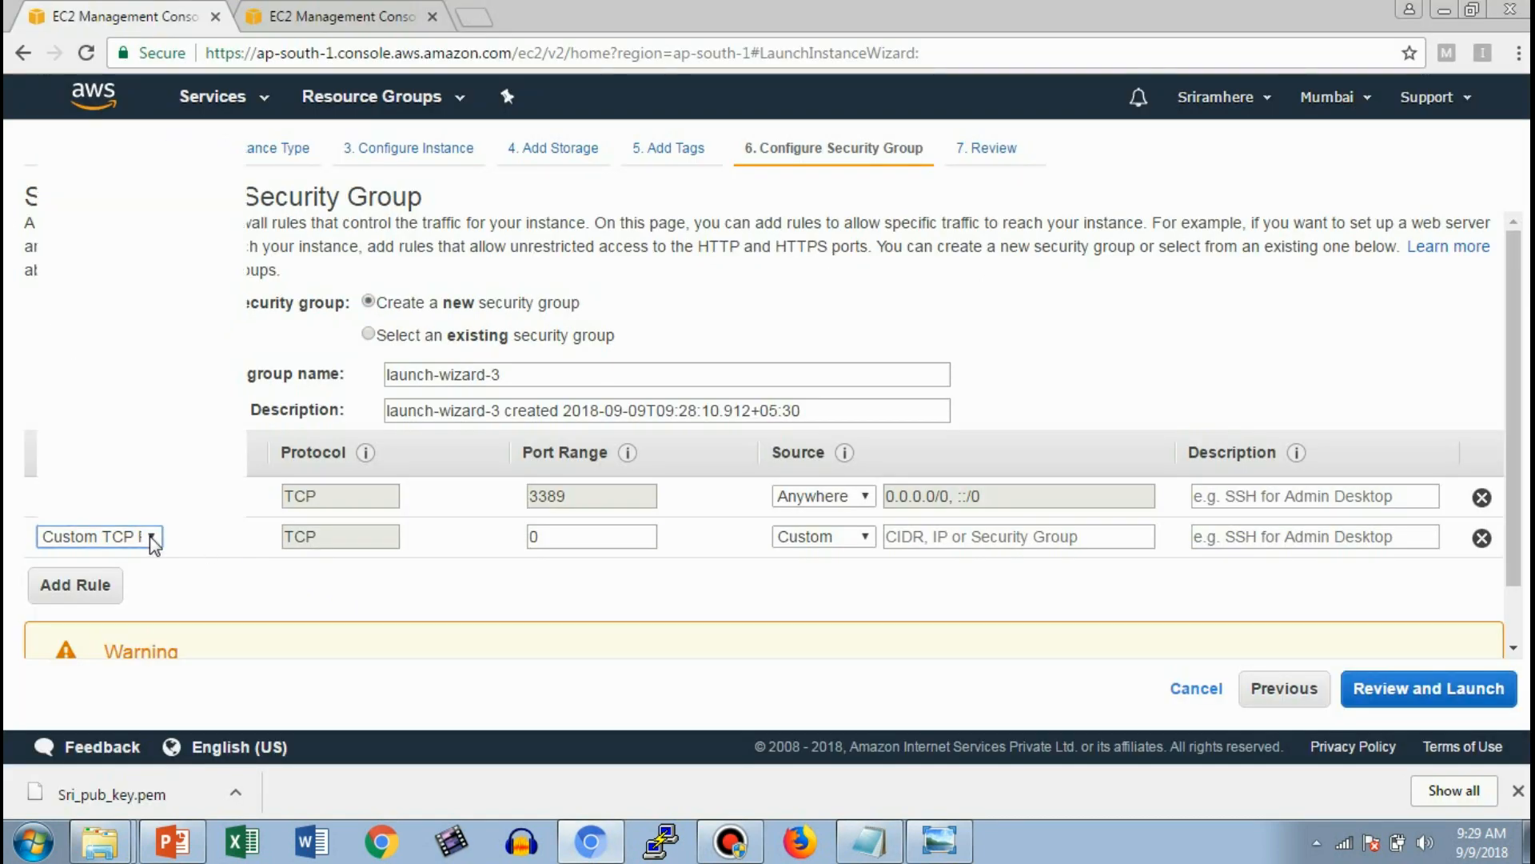
click(152, 538)
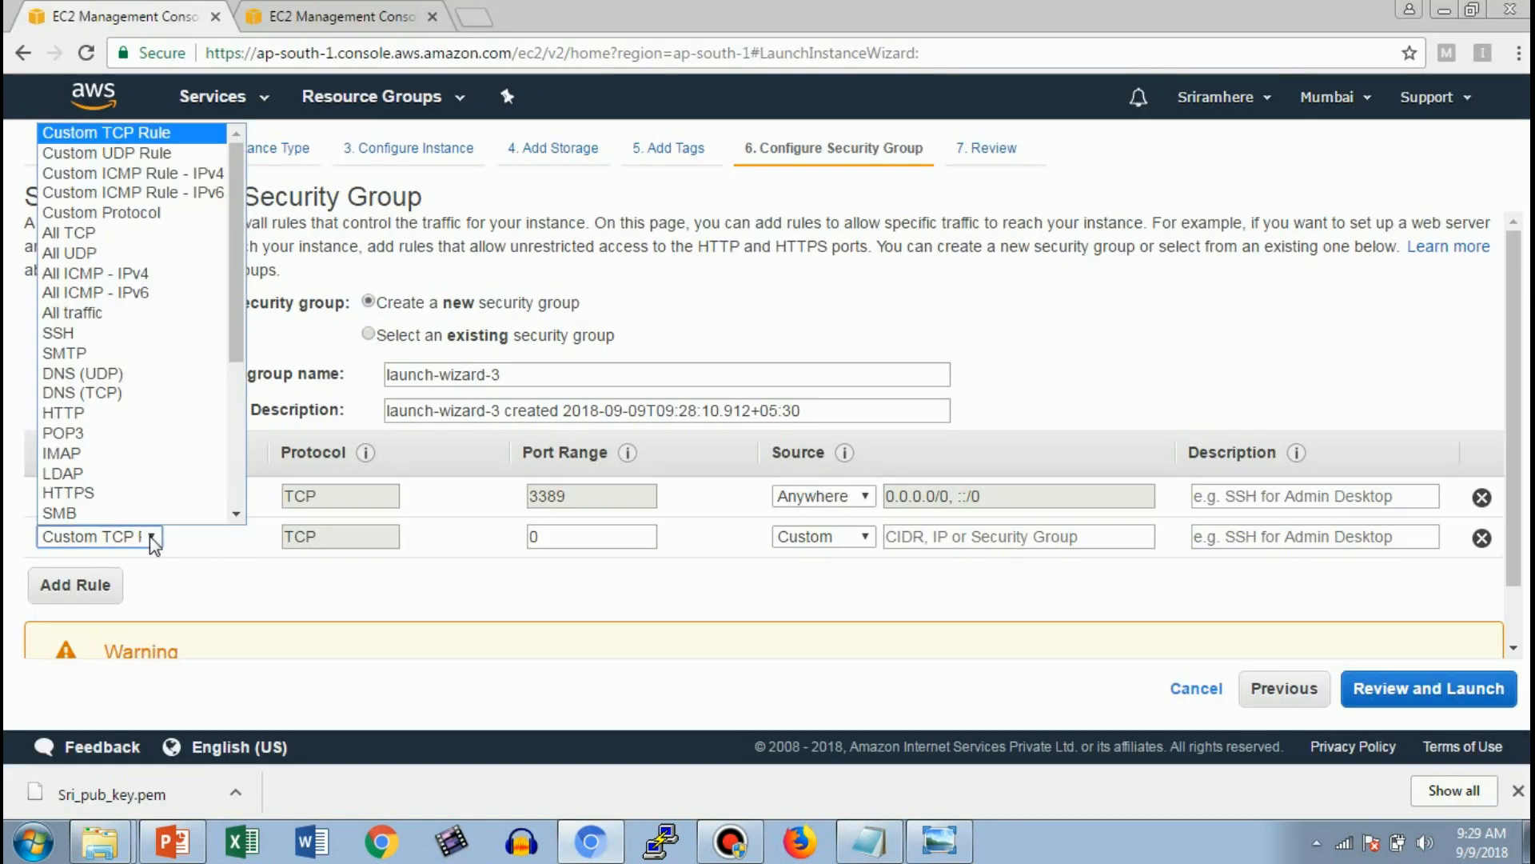
click(146, 274)
key(alt+Tab)
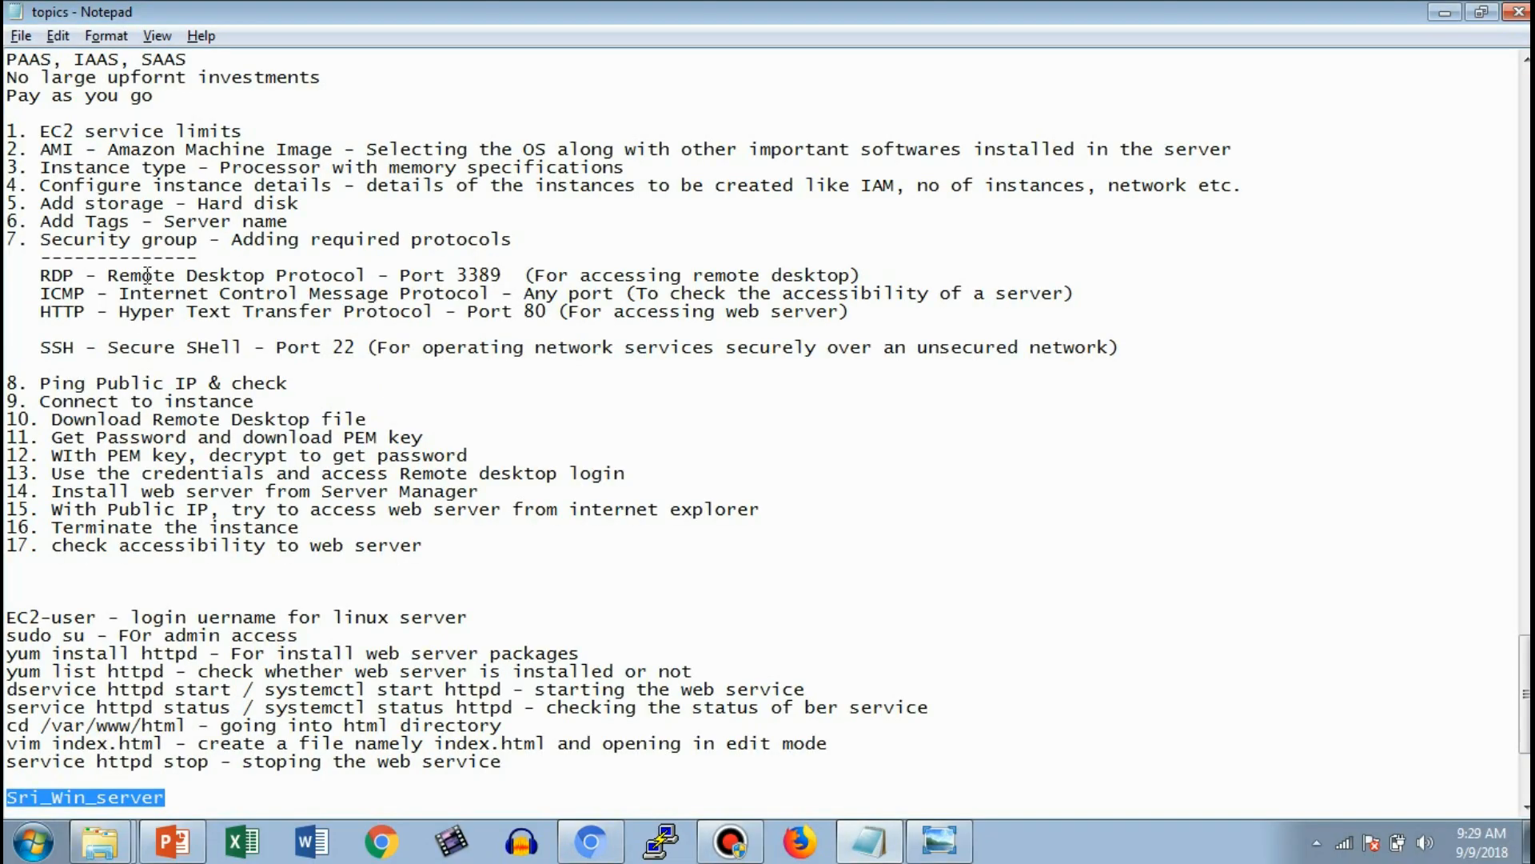
key(alt+Tab)
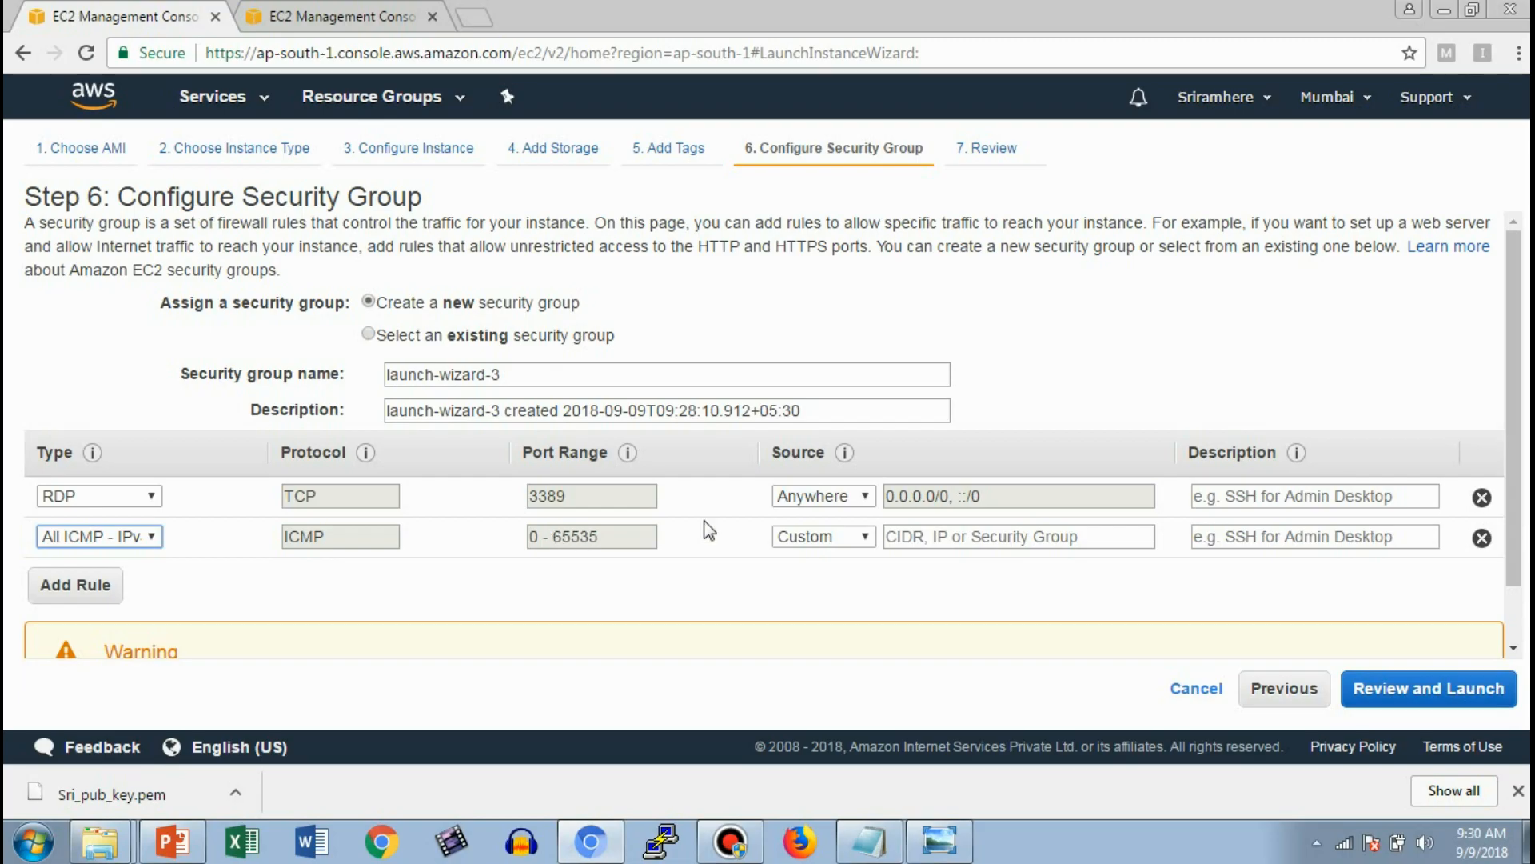
click(802, 537)
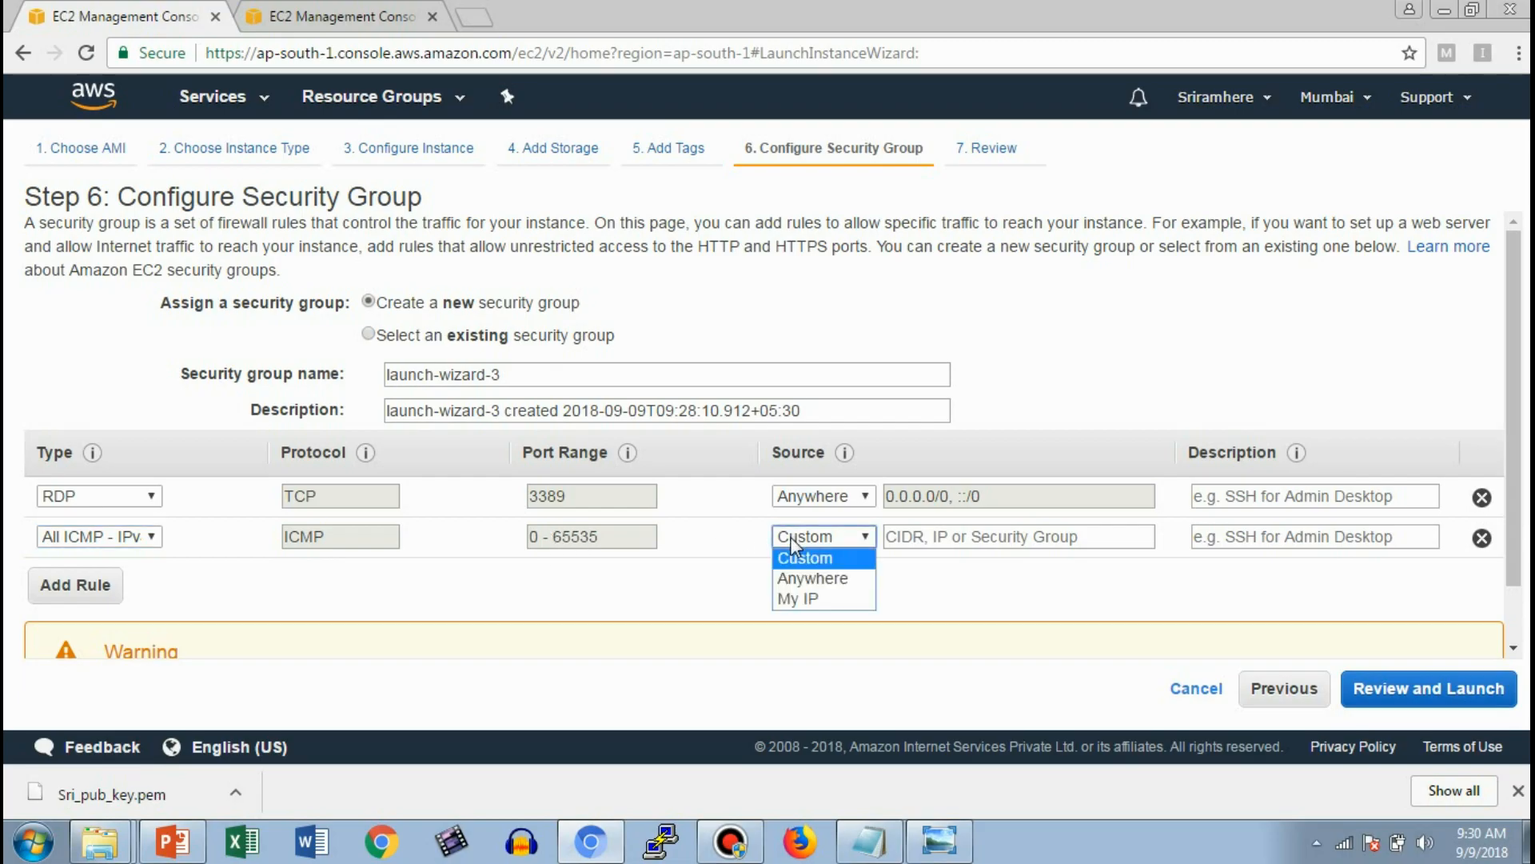
click(807, 578)
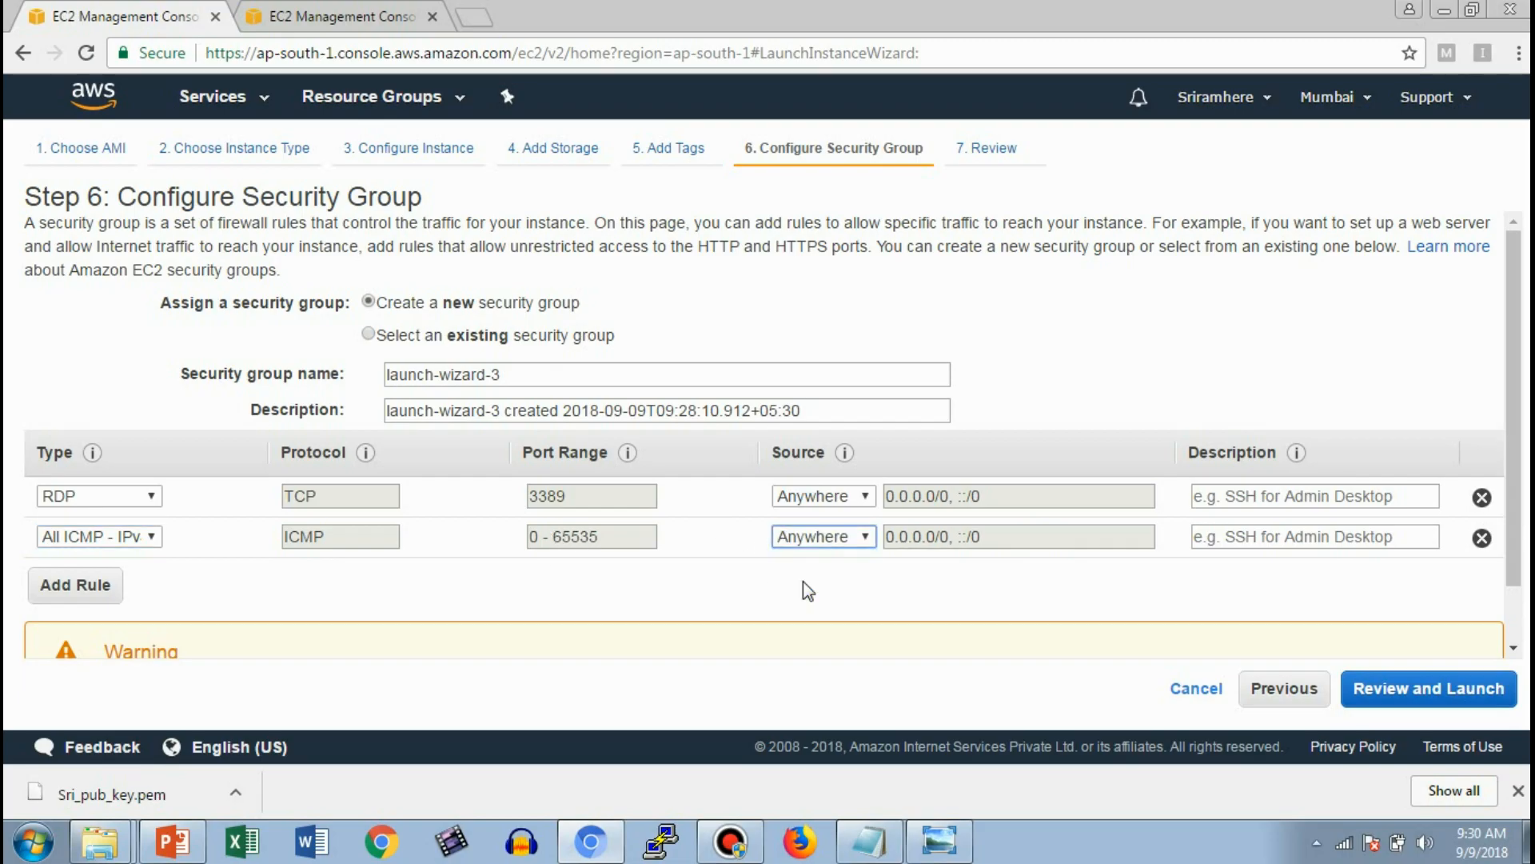
Step: Try the Custom source option for the ICMP rule and restore its source to Anywhere
click(860, 539)
click(840, 560)
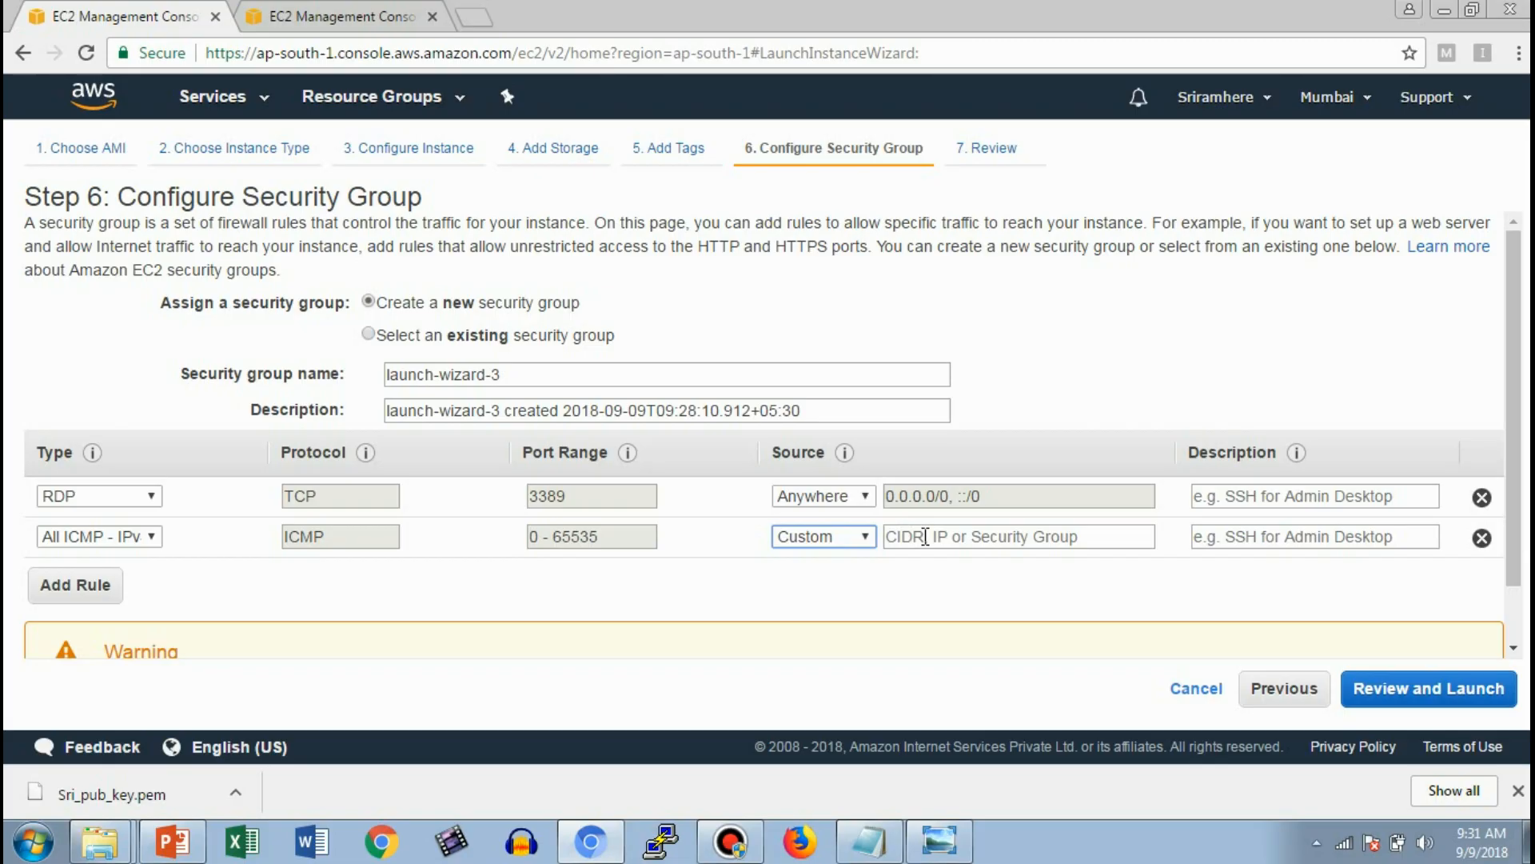
click(925, 537)
click(861, 538)
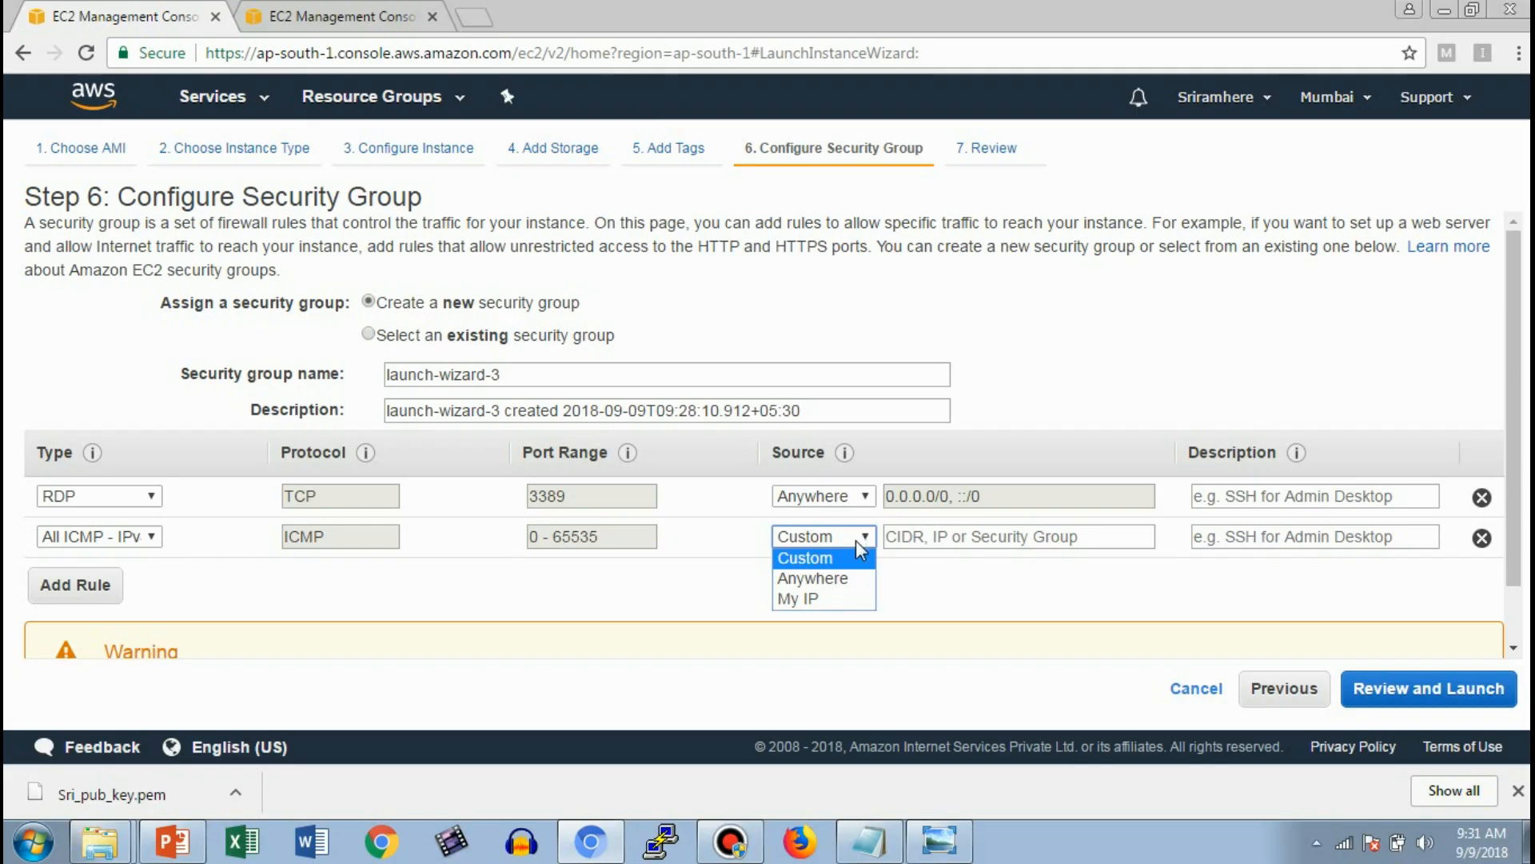
click(813, 578)
Step: Add an HTTP rule to the security group and set its source to Anywhere
click(75, 584)
click(99, 576)
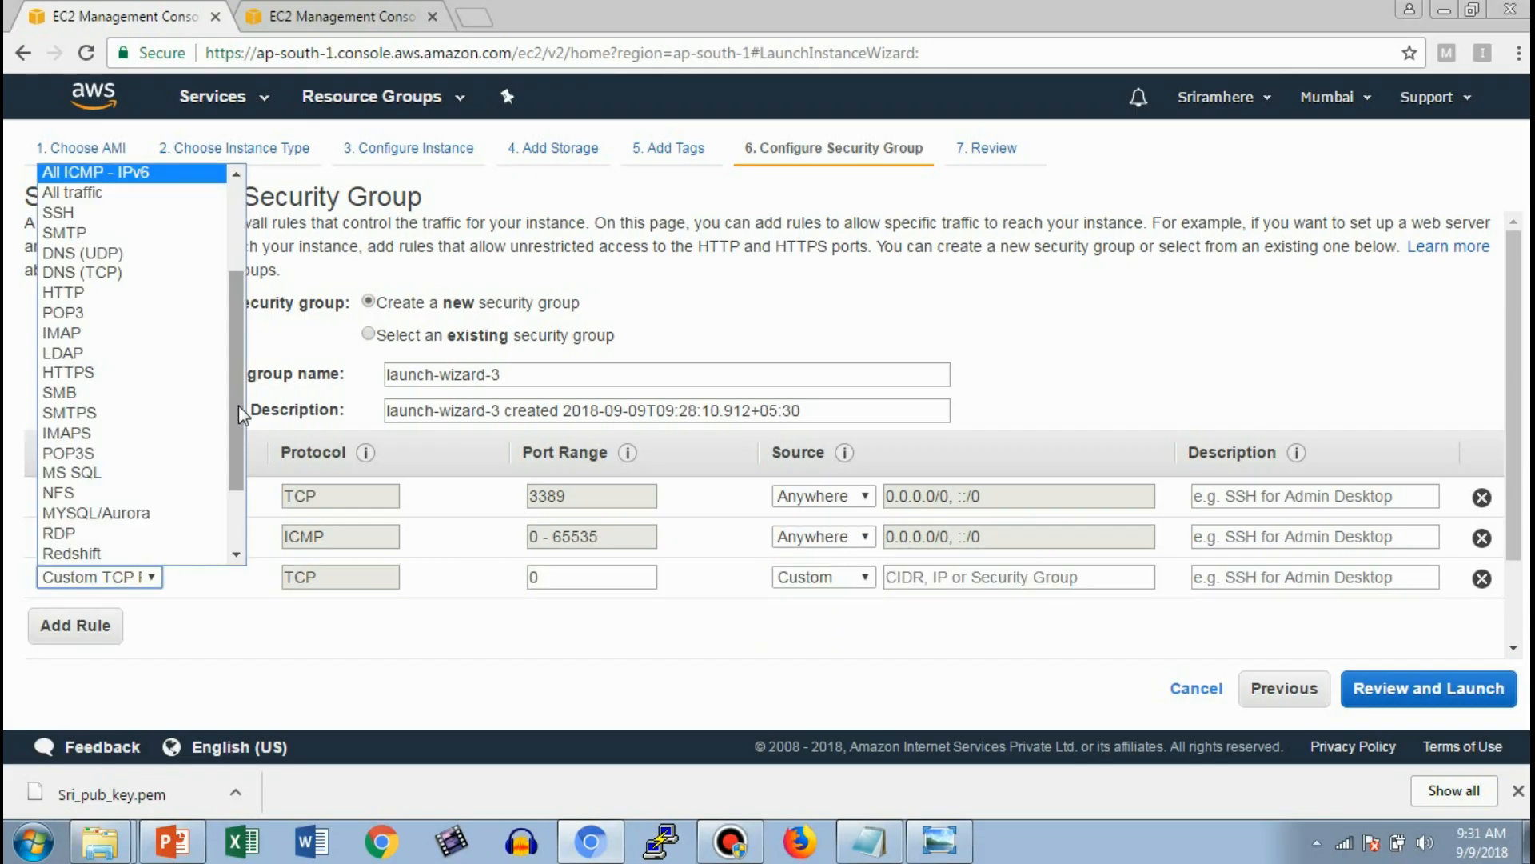
click(158, 293)
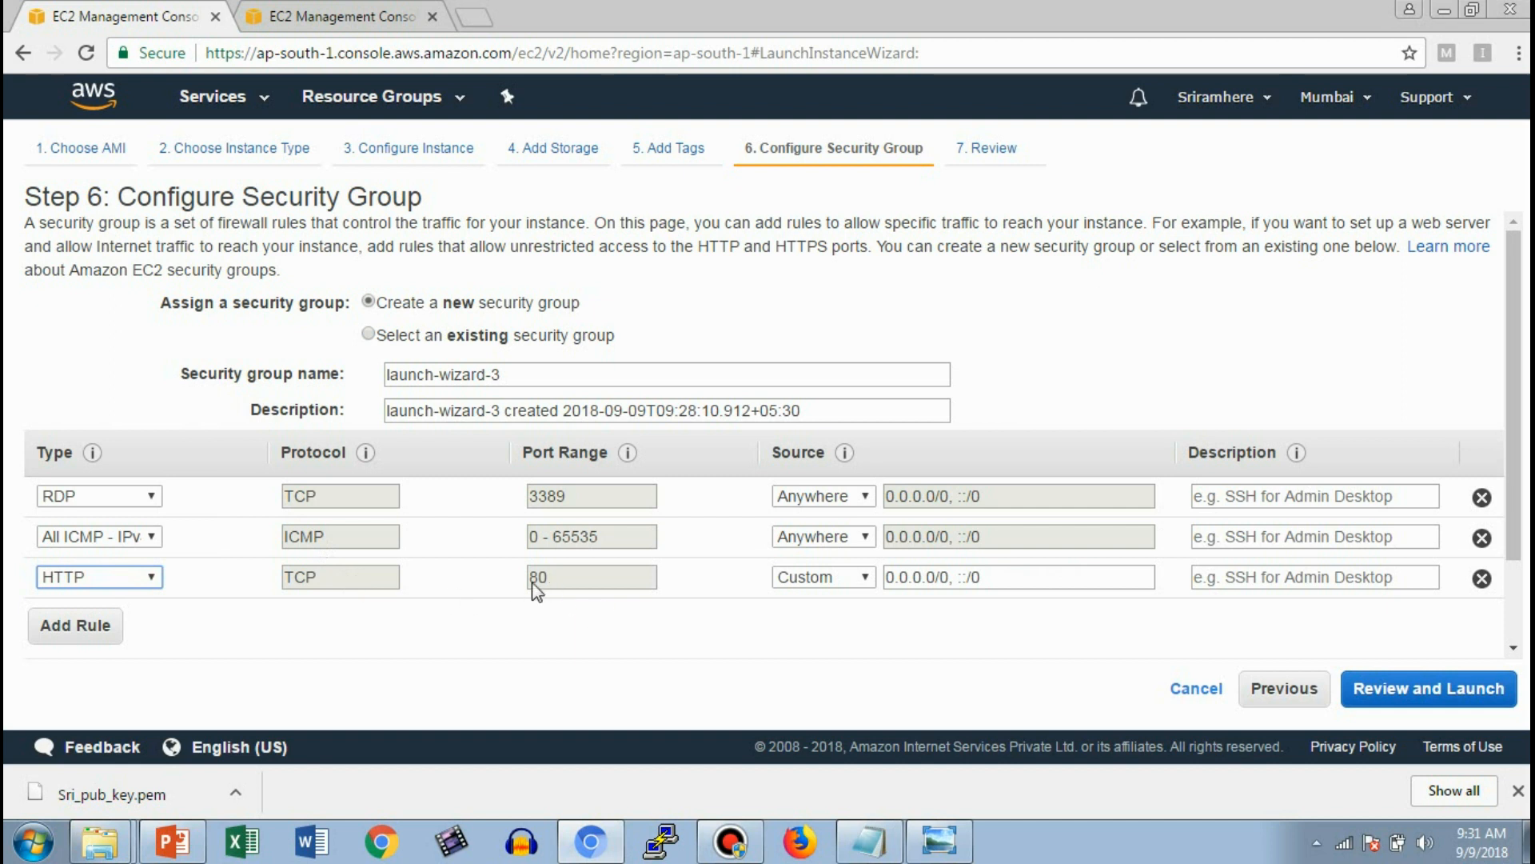
click(864, 579)
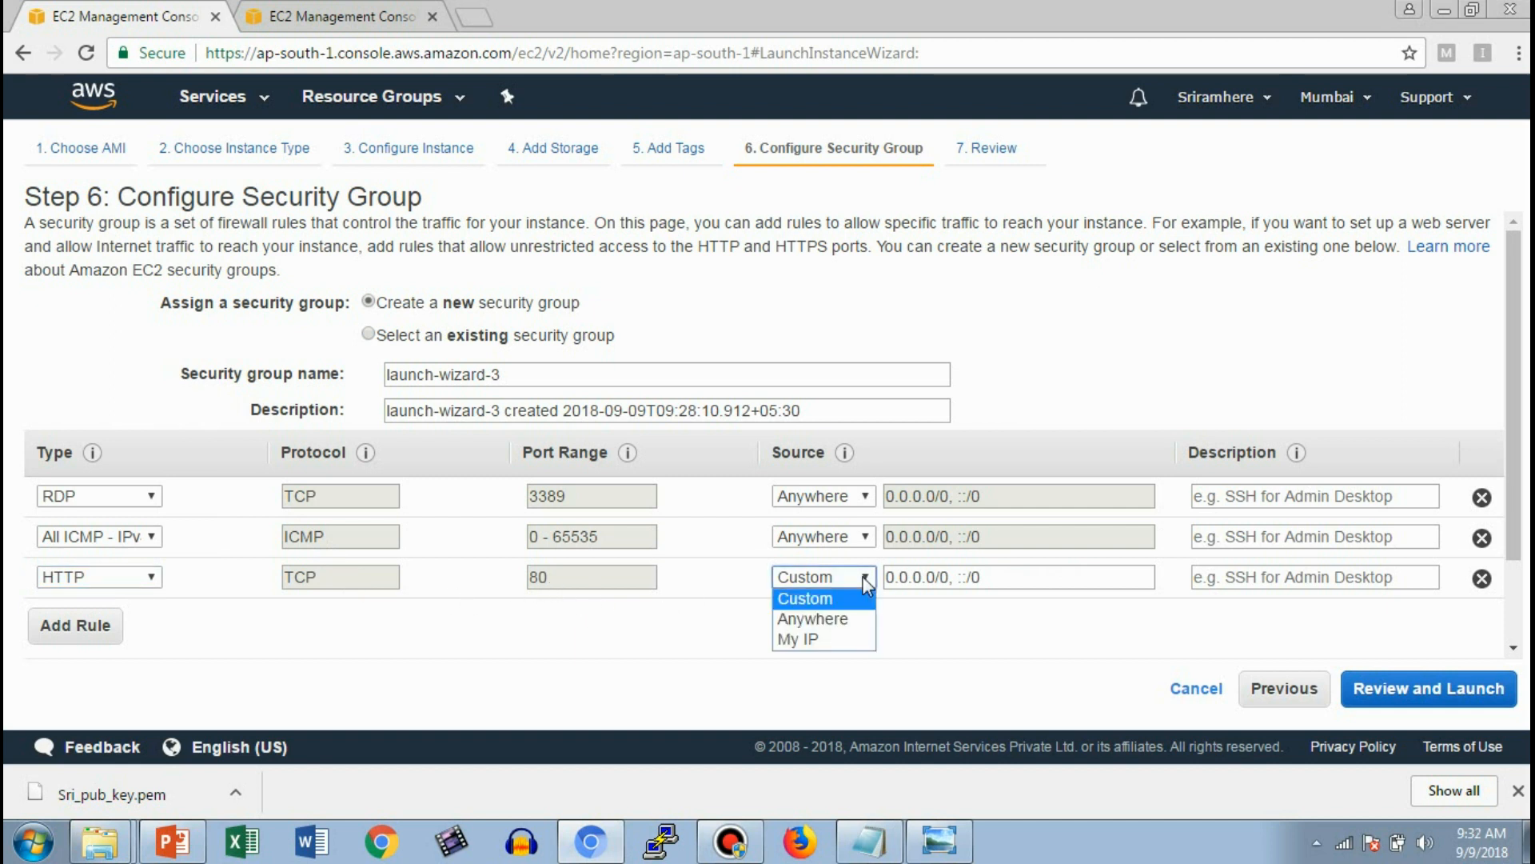
click(849, 620)
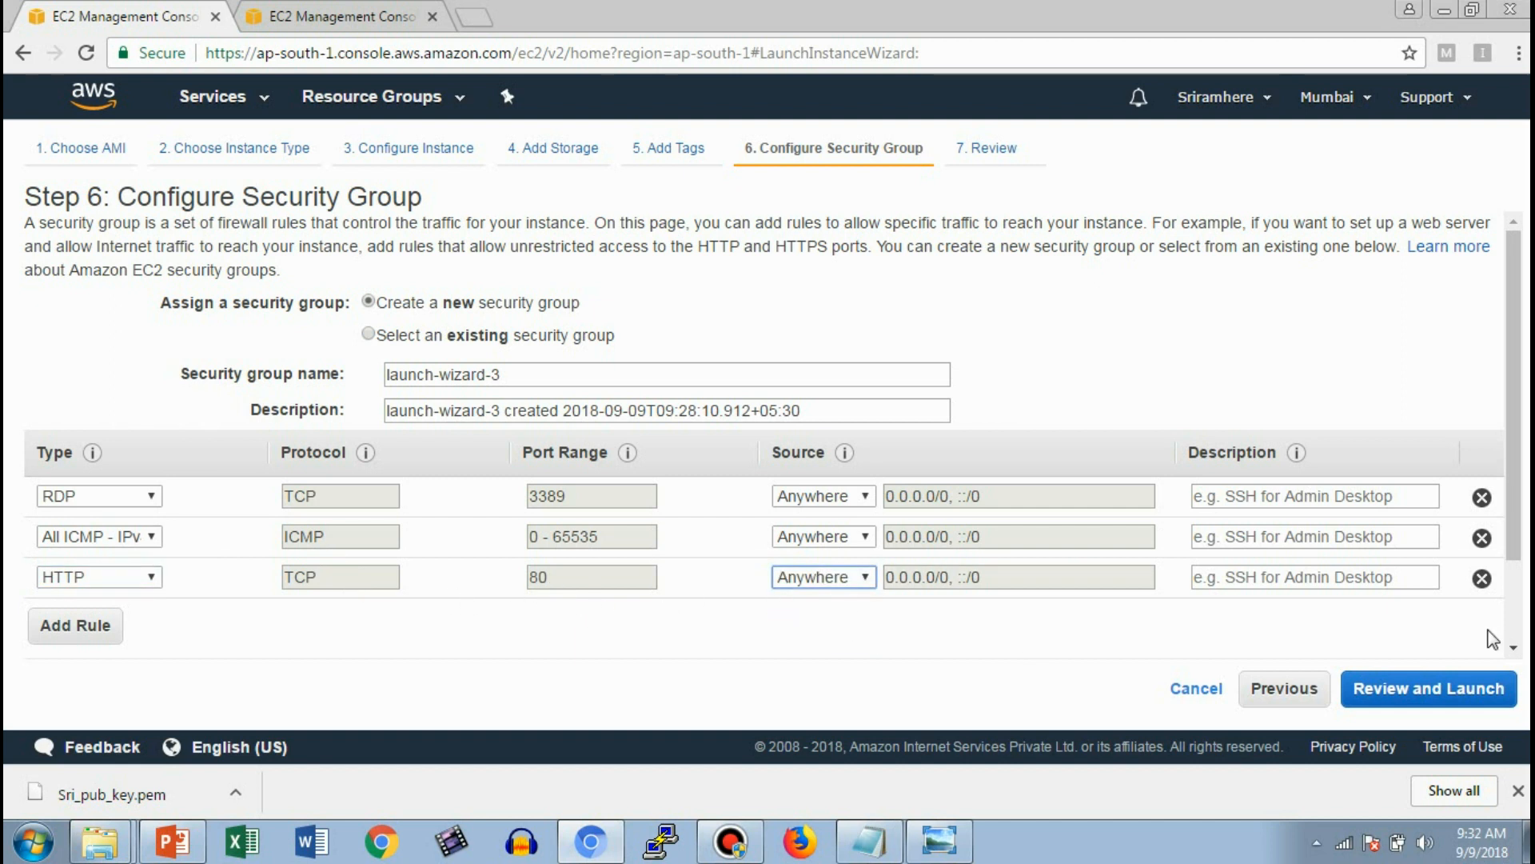
Step: Proceed to the launch review and examine the security rules, instance details, storage and tags
click(1468, 689)
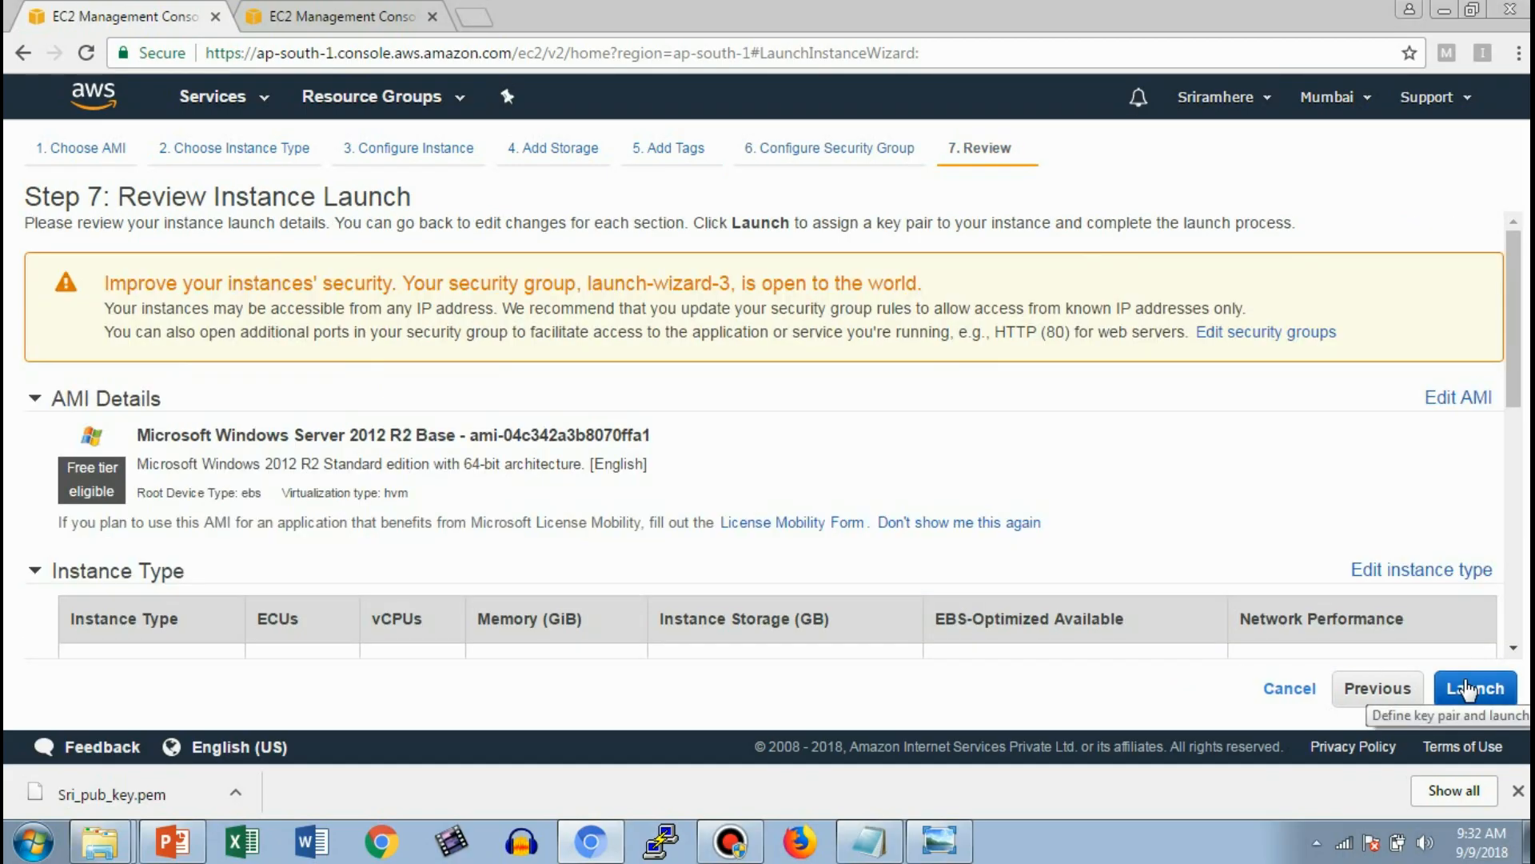
drag(1510, 369, 1520, 594)
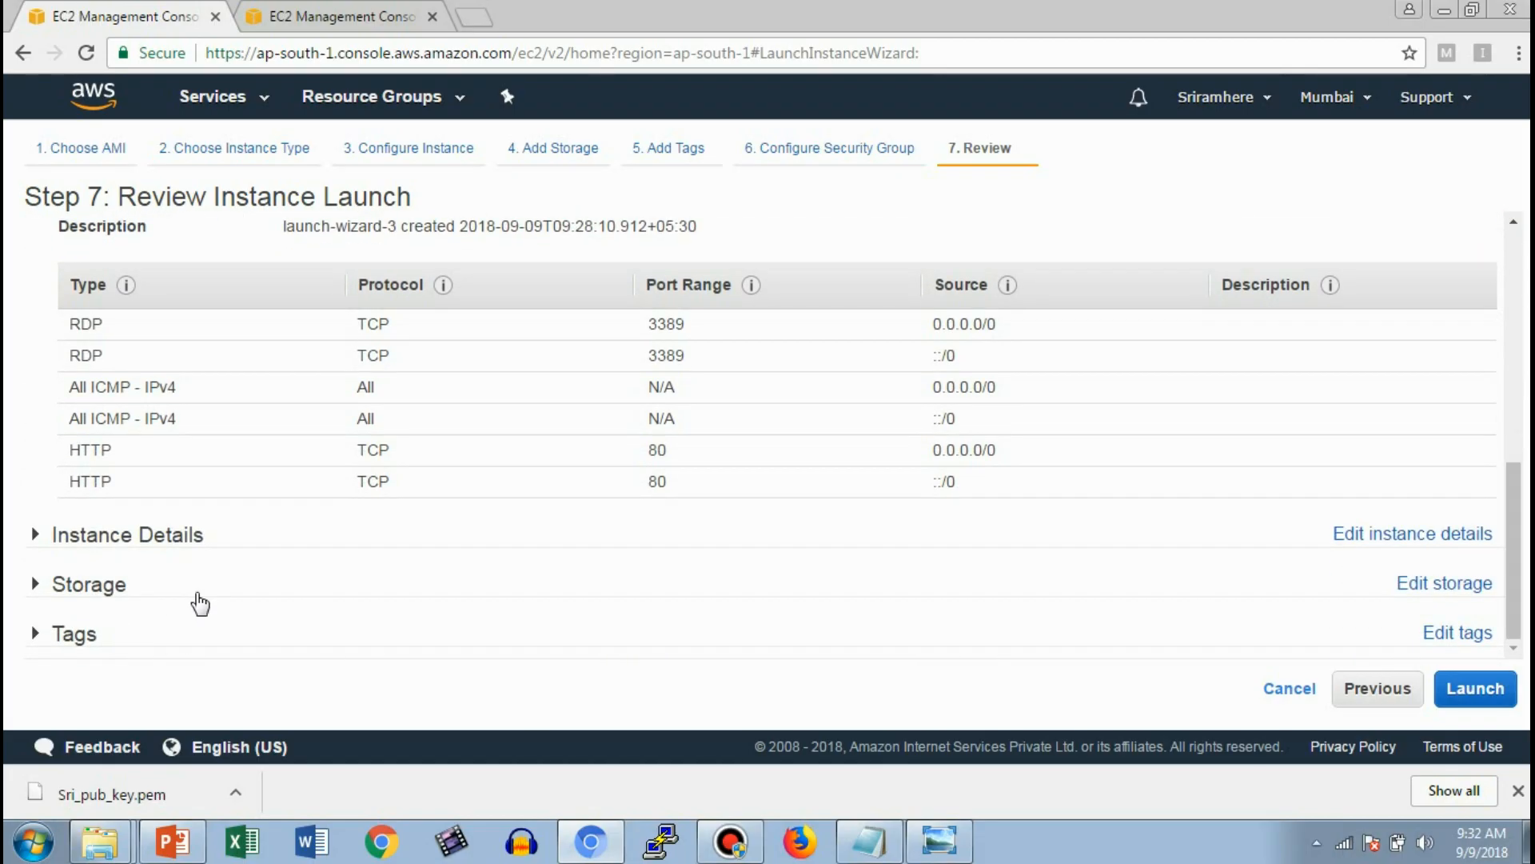
click(32, 534)
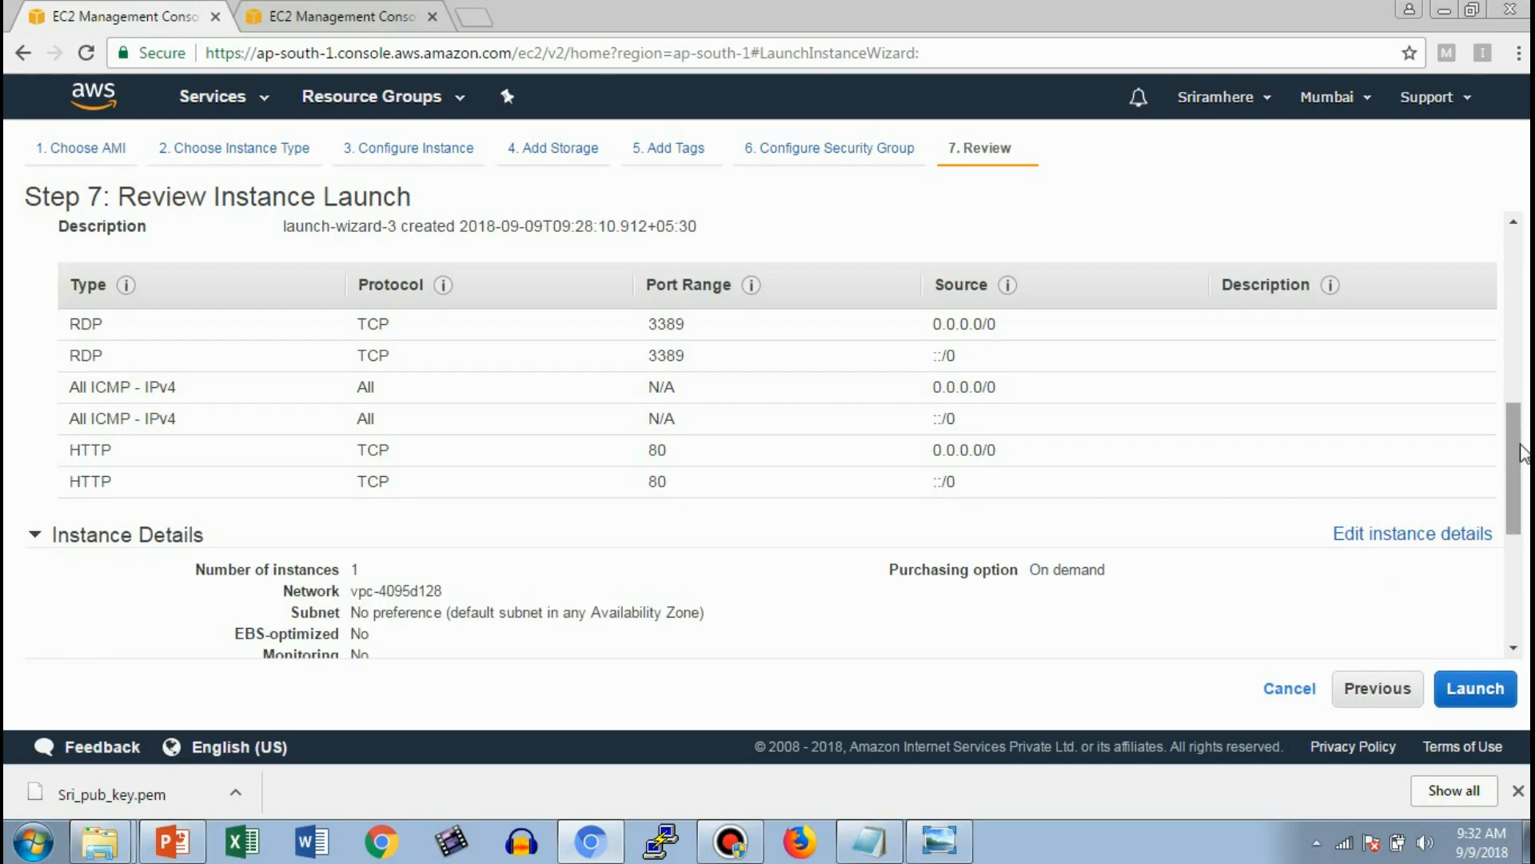
drag(1516, 465, 1523, 570)
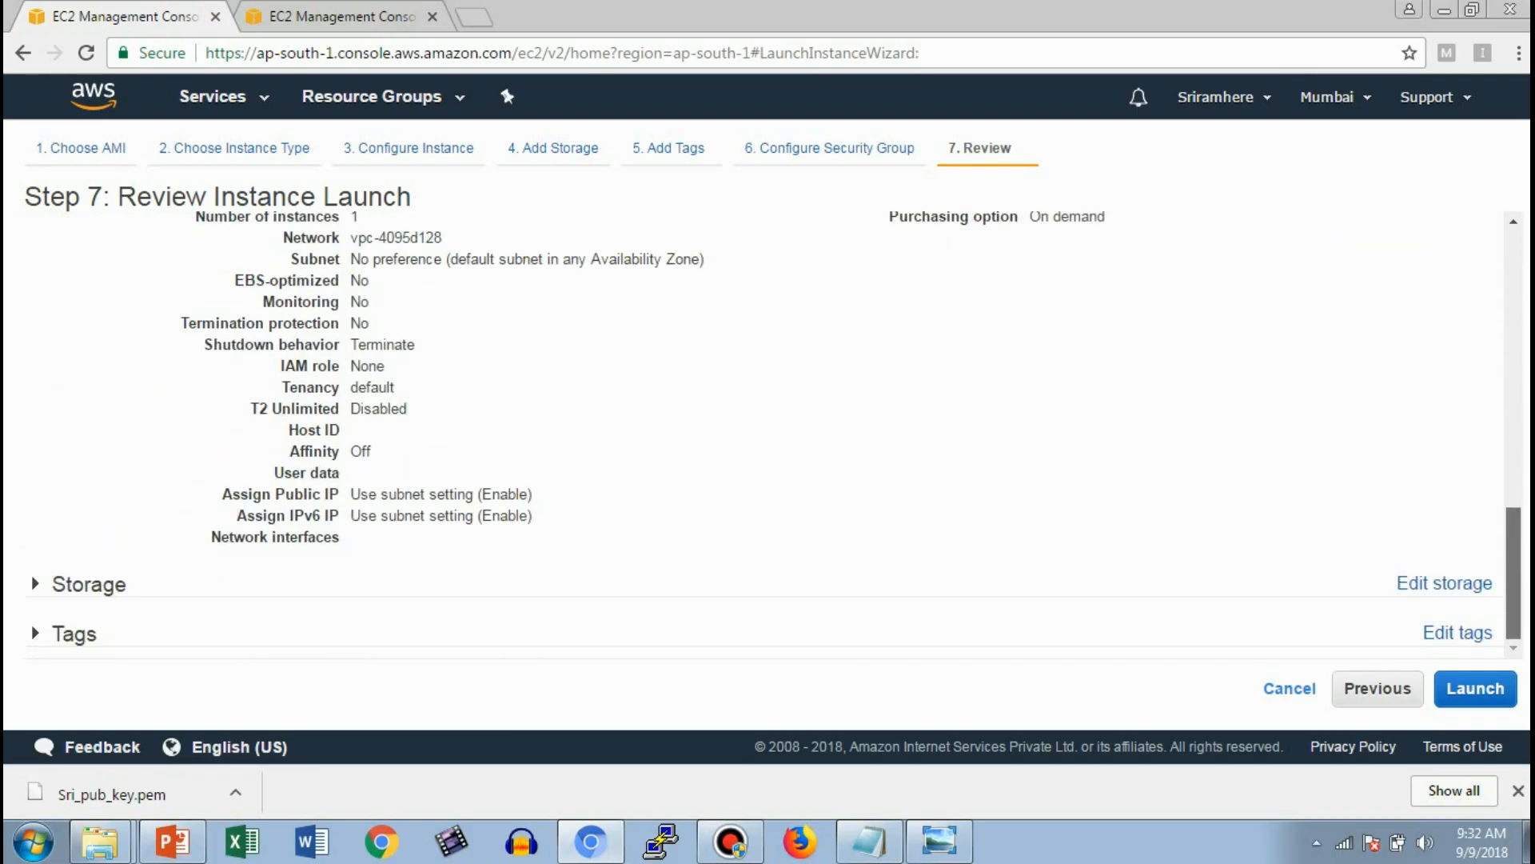
click(34, 585)
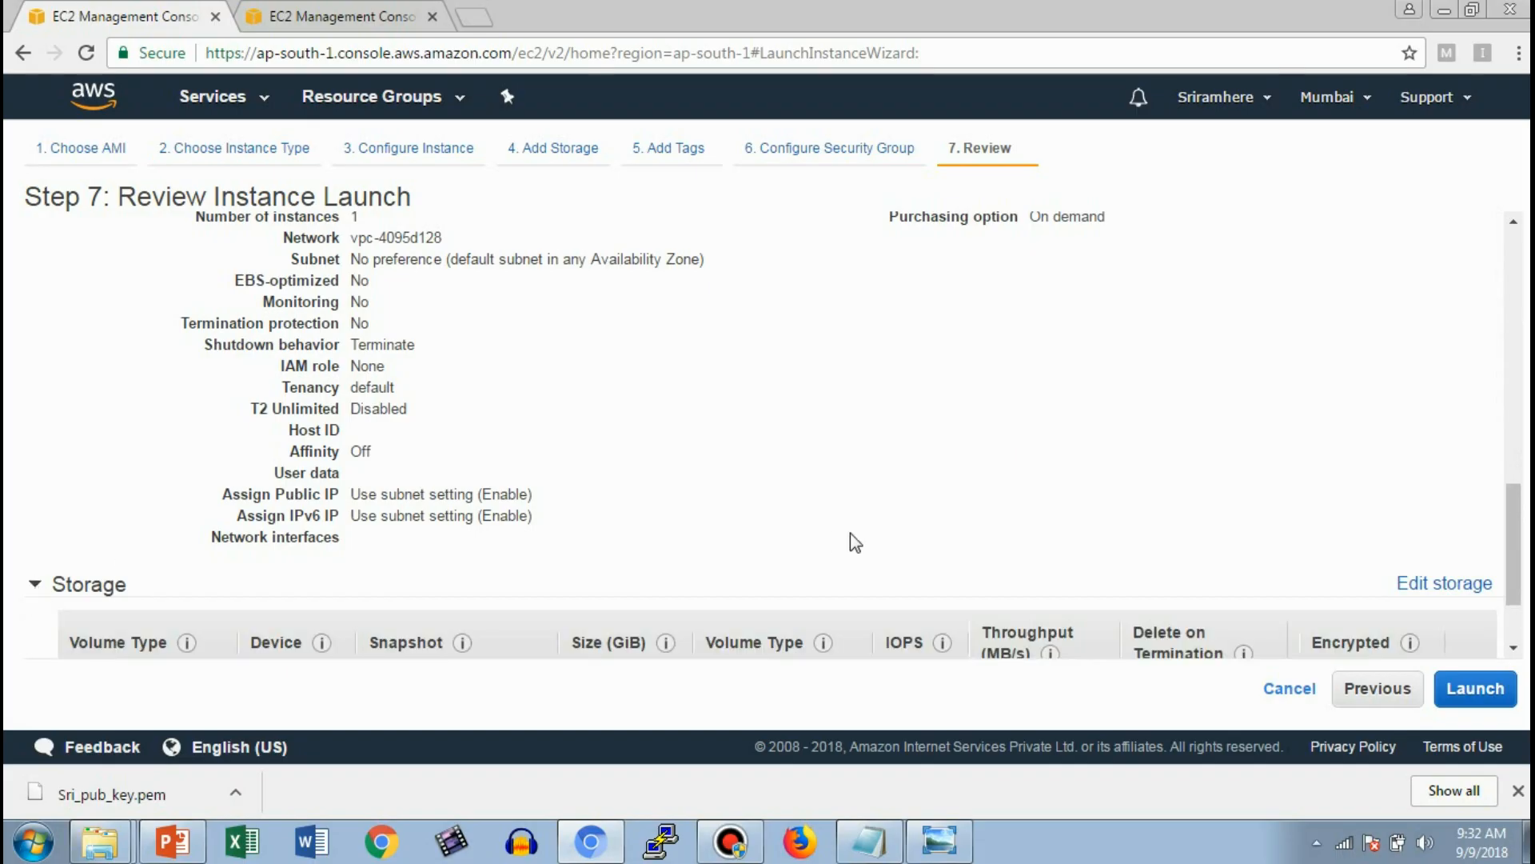
drag(1522, 560, 1524, 626)
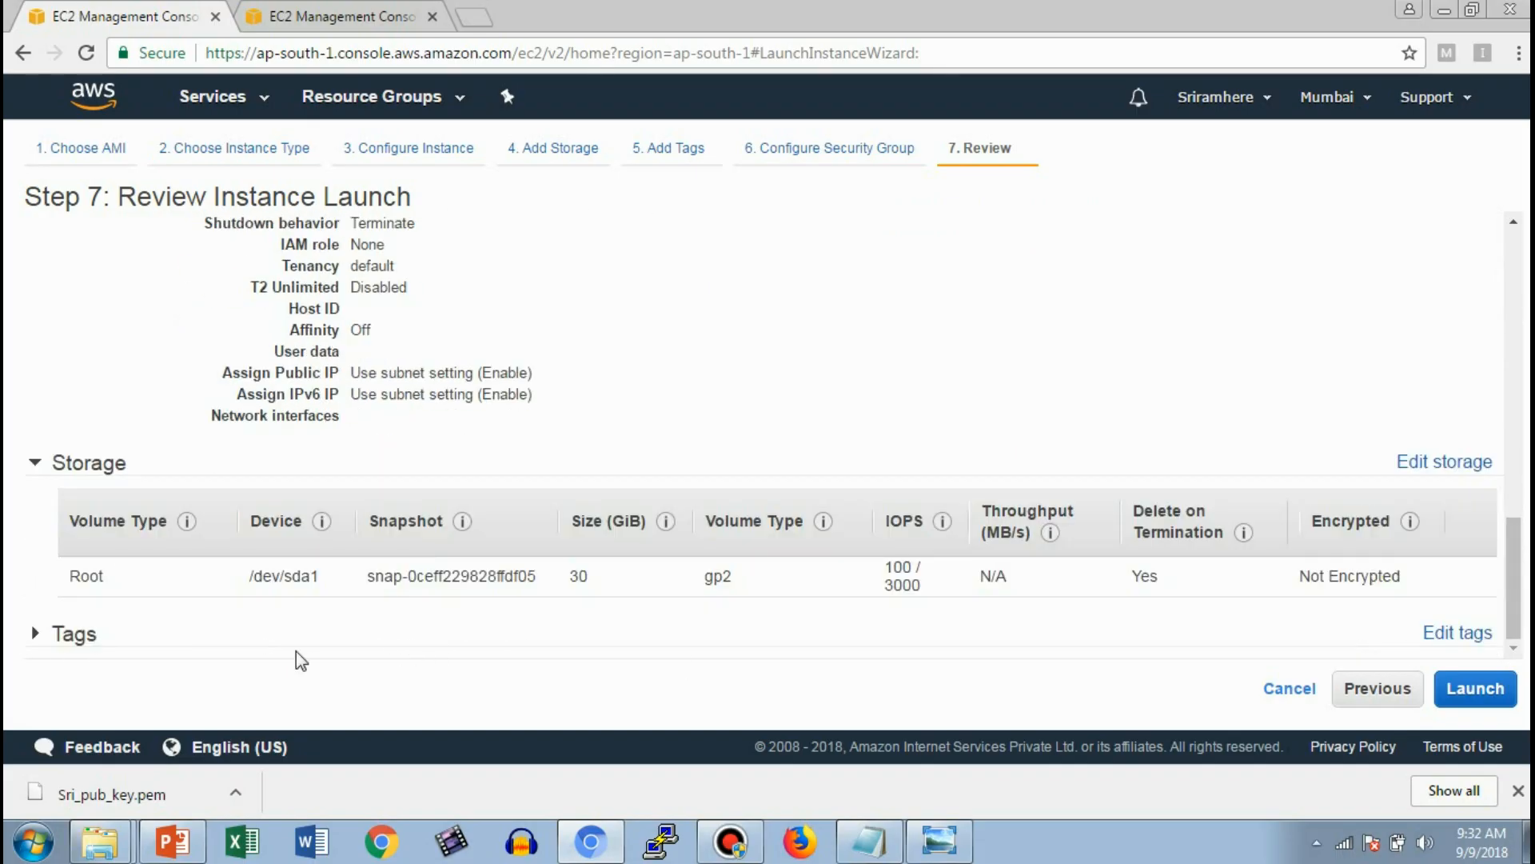
drag(1520, 578, 1519, 596)
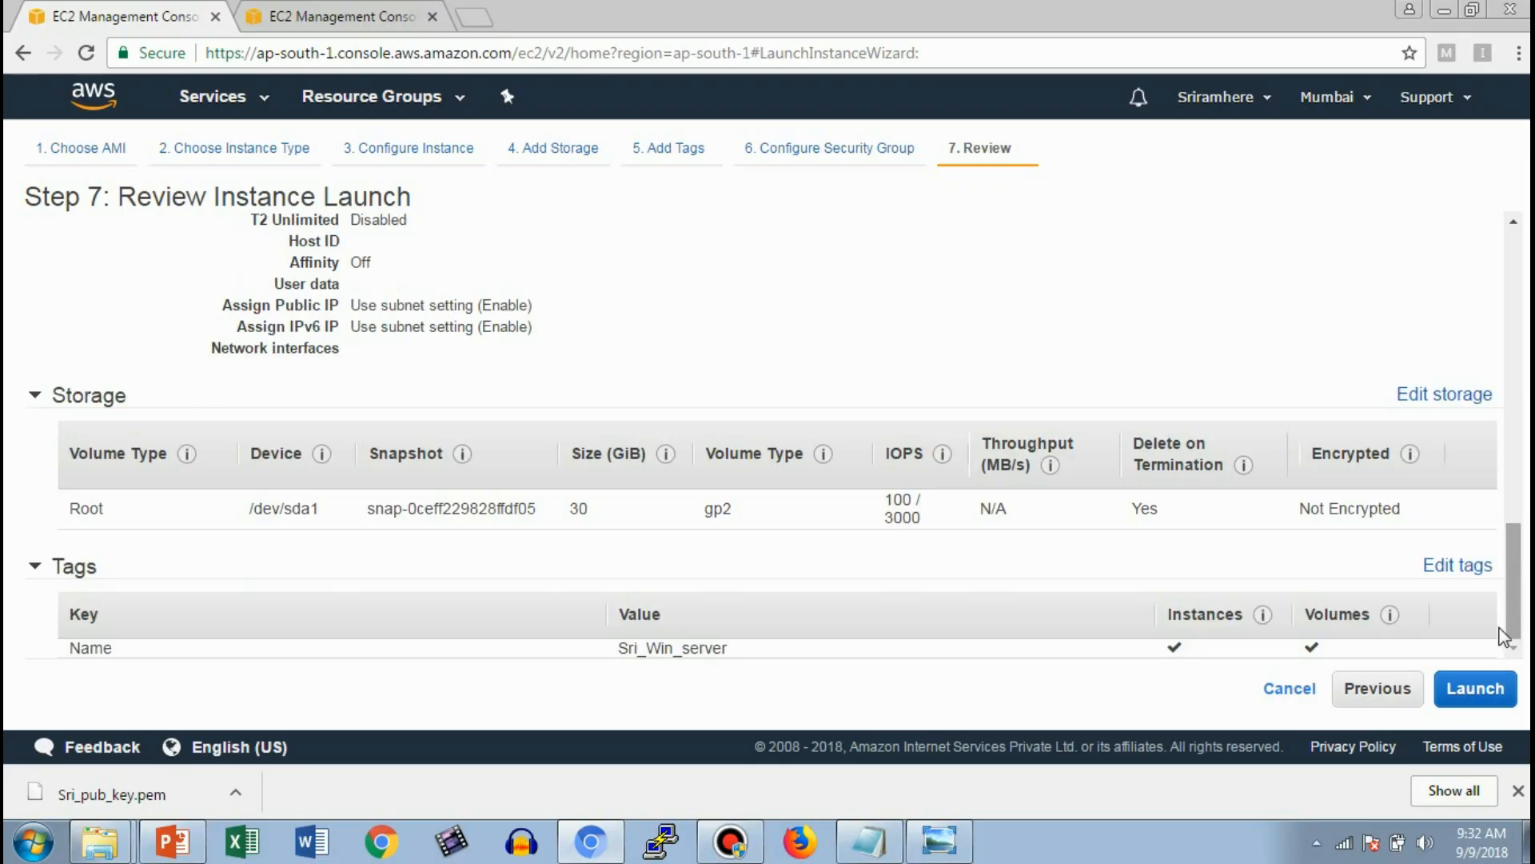
Step: Start the launch and choose to create a new key pair named Sri_Pub_key
click(1485, 693)
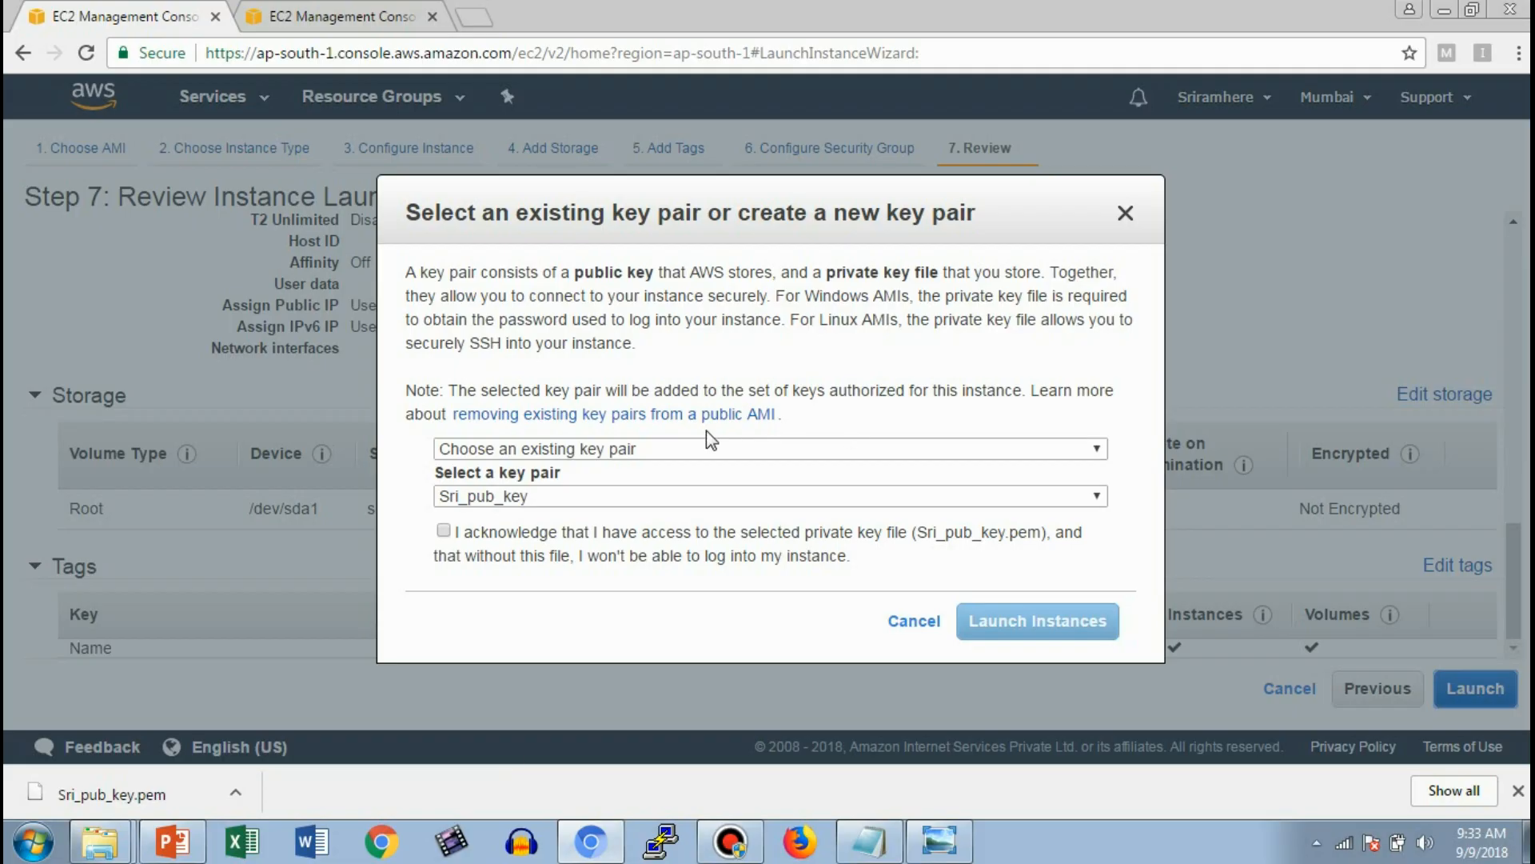
click(966, 449)
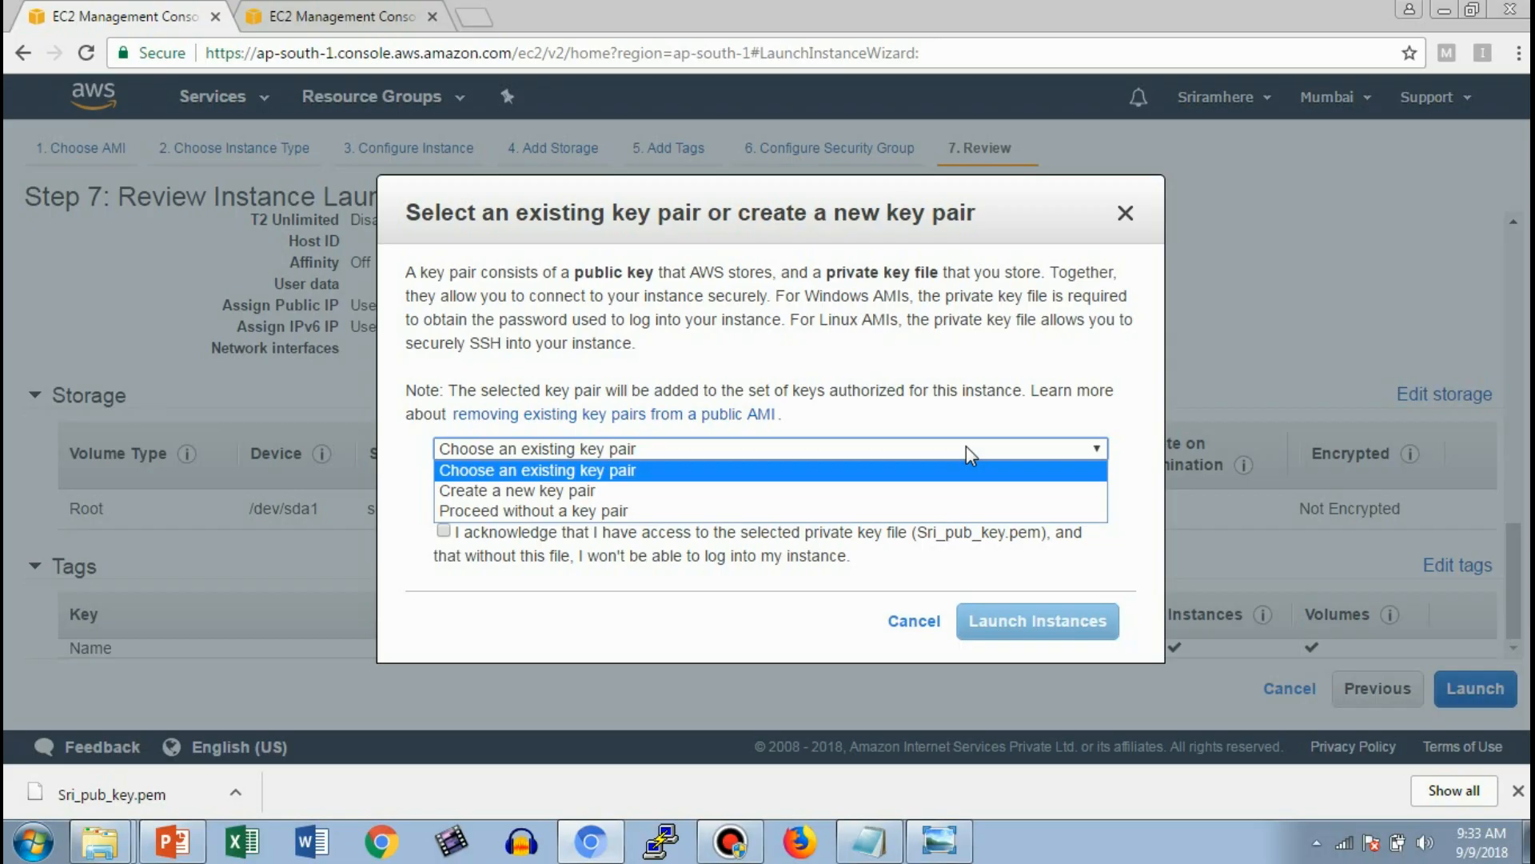
click(950, 490)
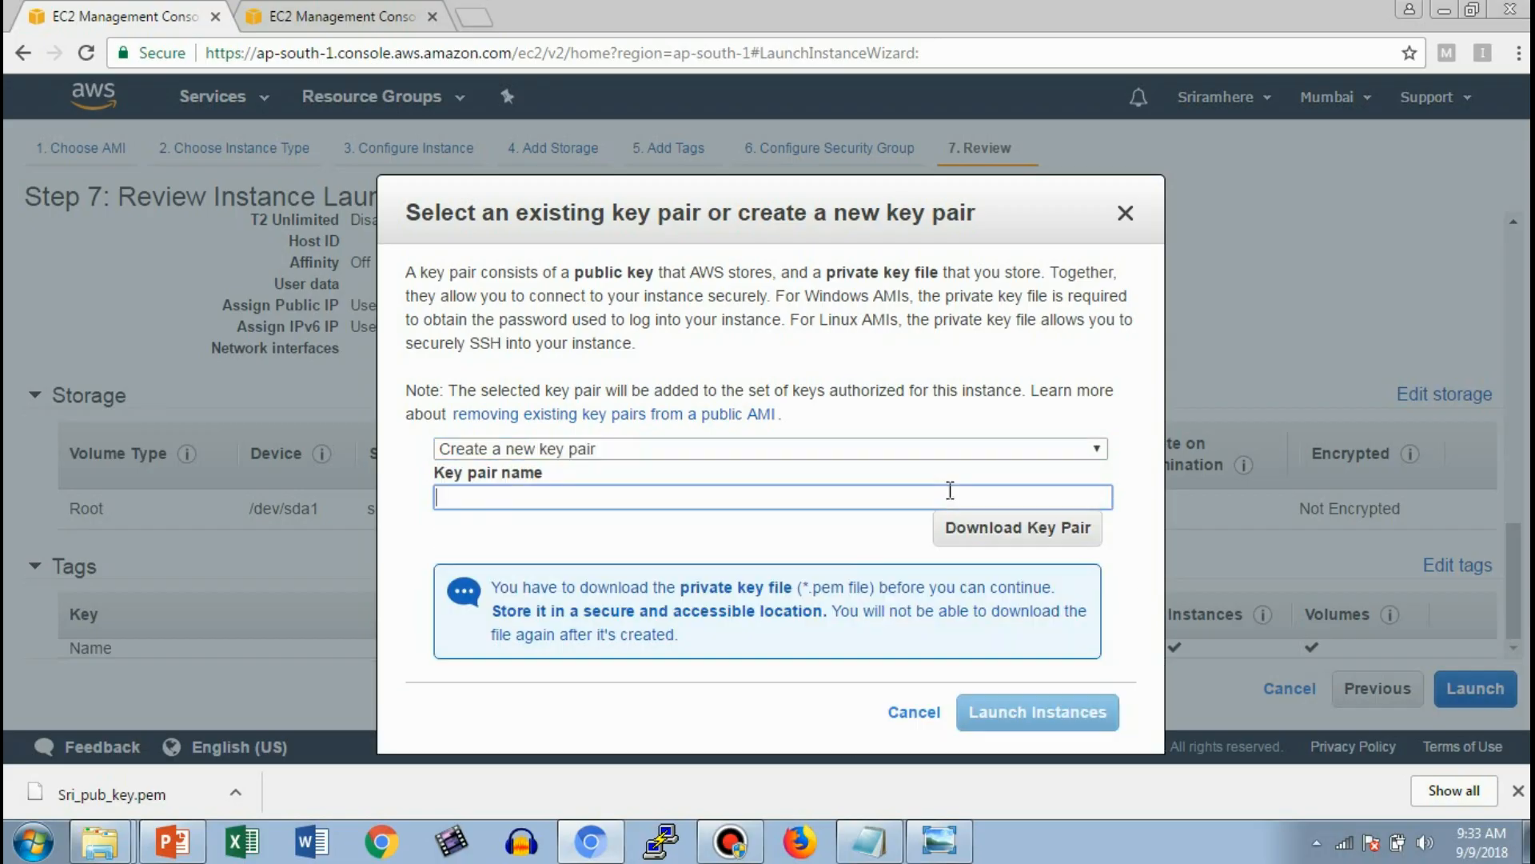
click(869, 842)
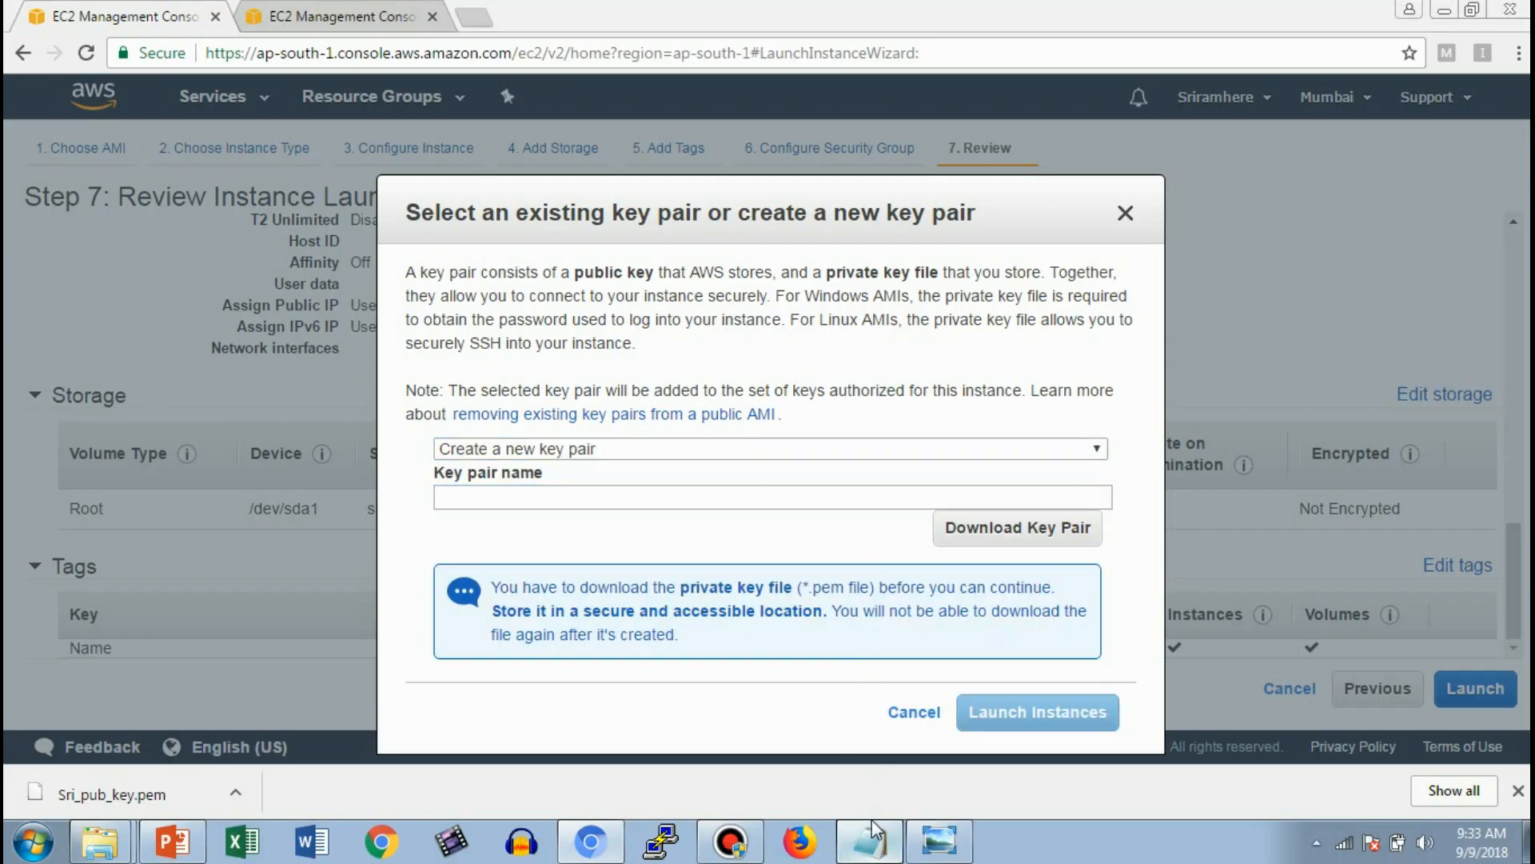
key(alt+Tab)
text(Sri)
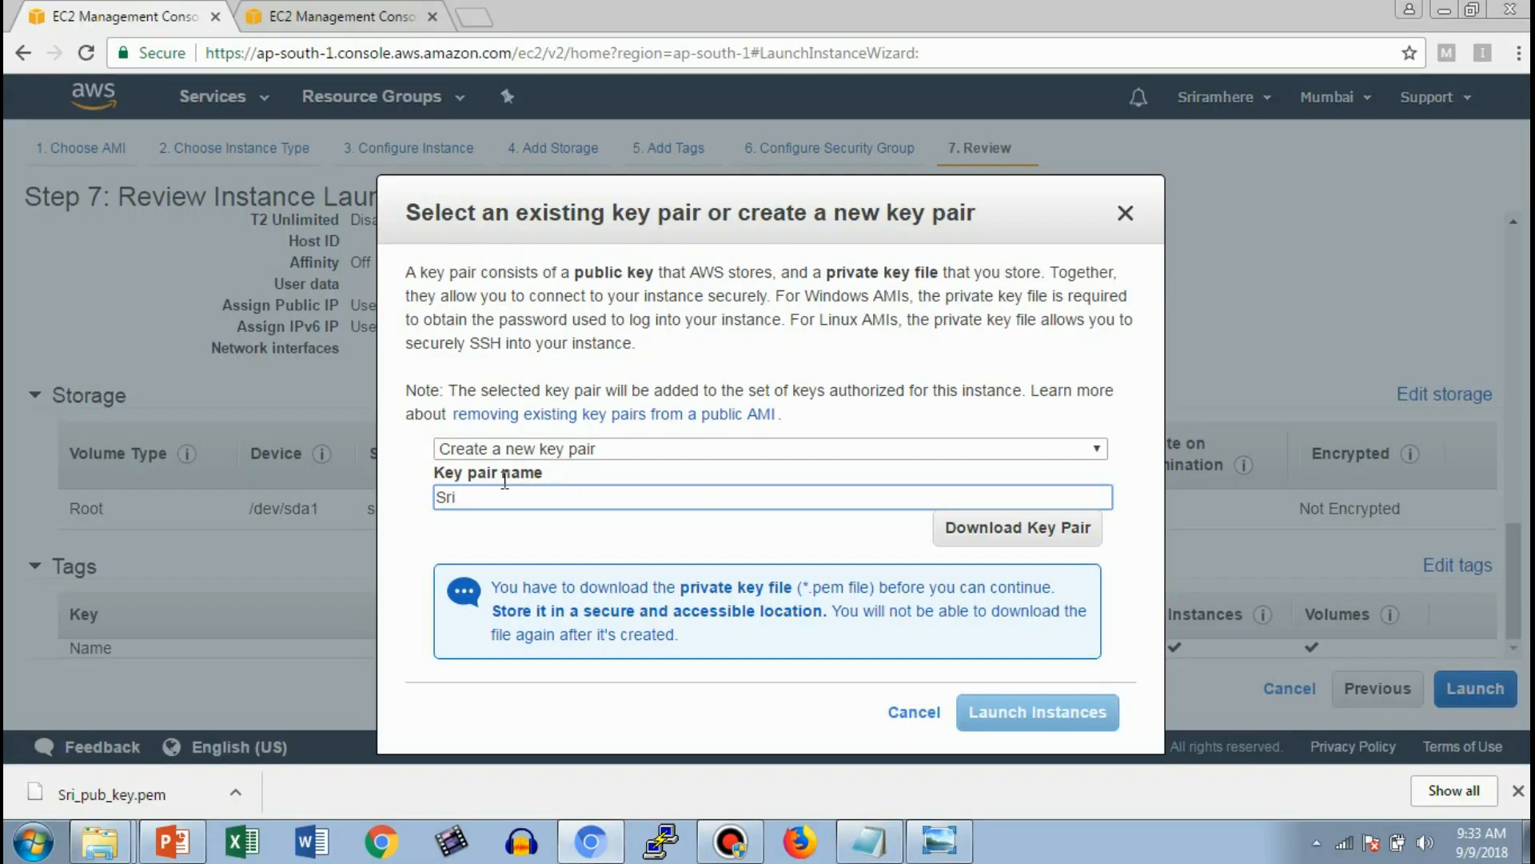
text(_win_key)
text(Pub_key)
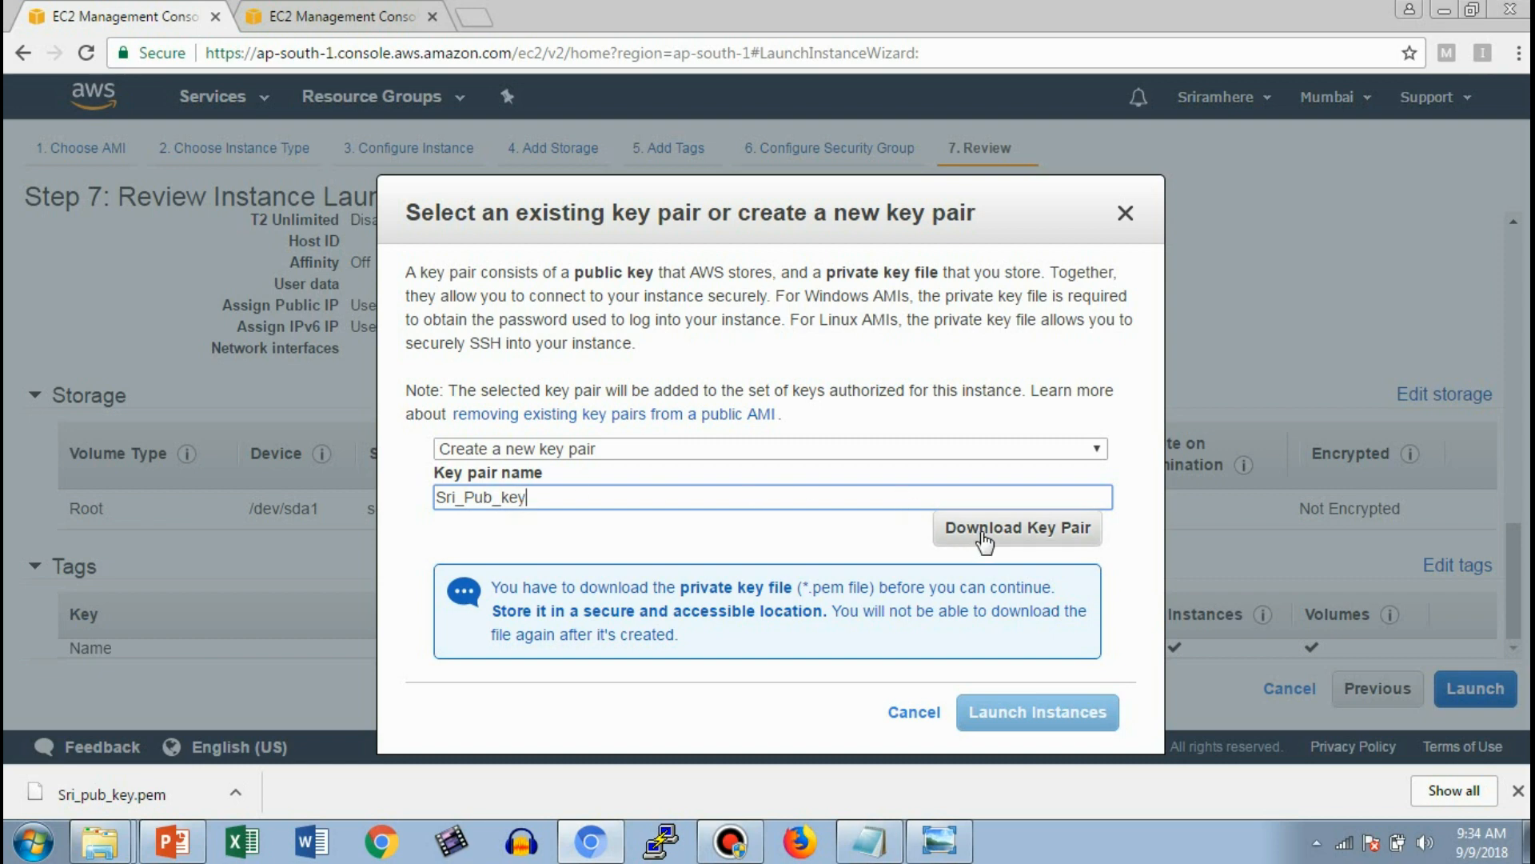
Step: Copy the key pair name into the Notepad topics file and try to download the key pair
click(526, 510)
drag(537, 497, 408, 509)
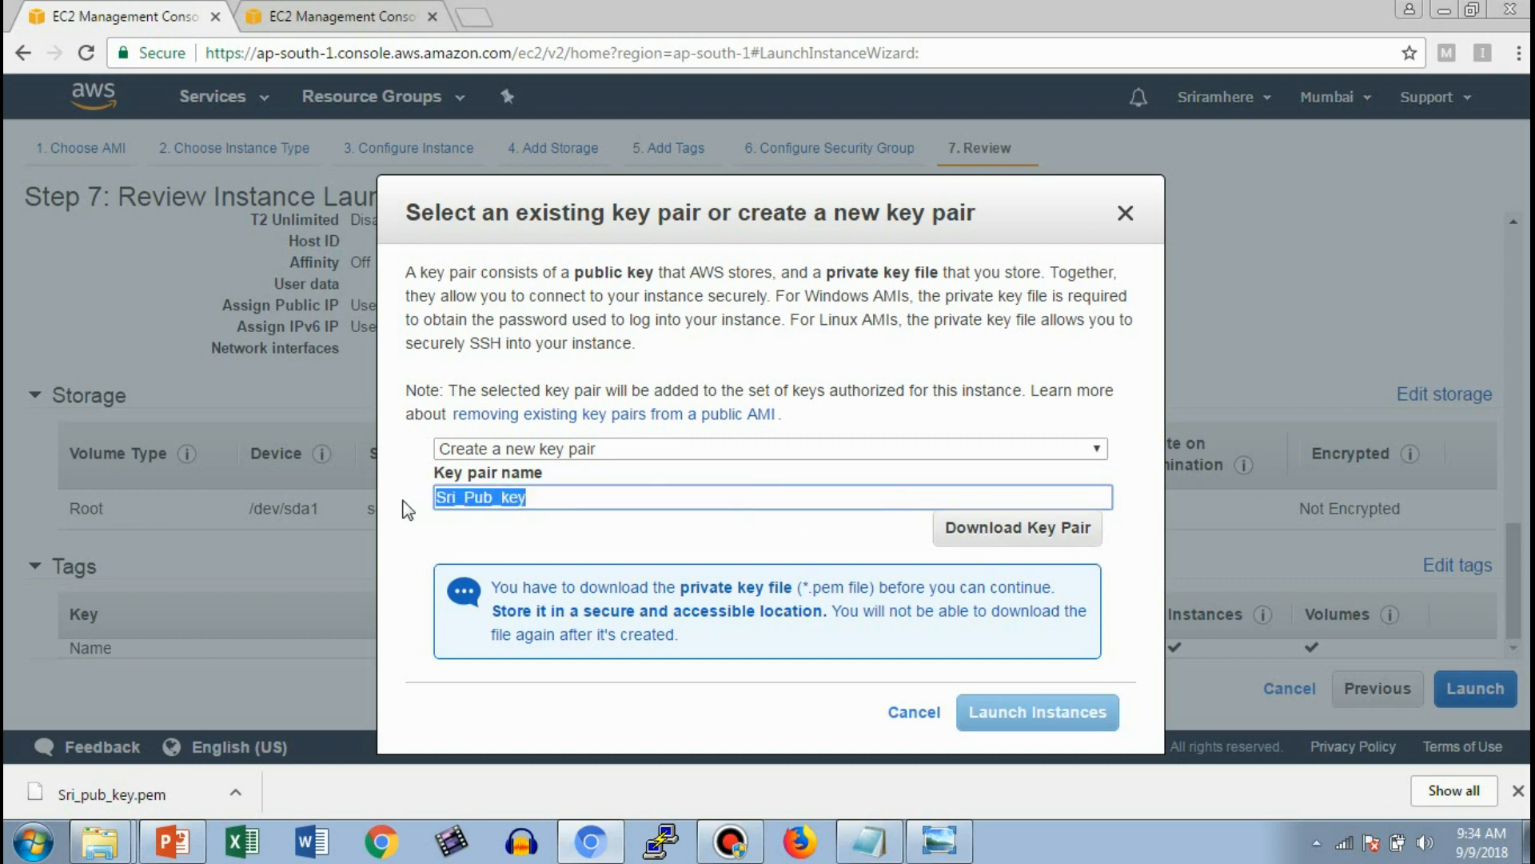
key(ctrl+c)
key(alt+Tab)
key(ctrl+v)
key(alt+Tab)
click(1001, 547)
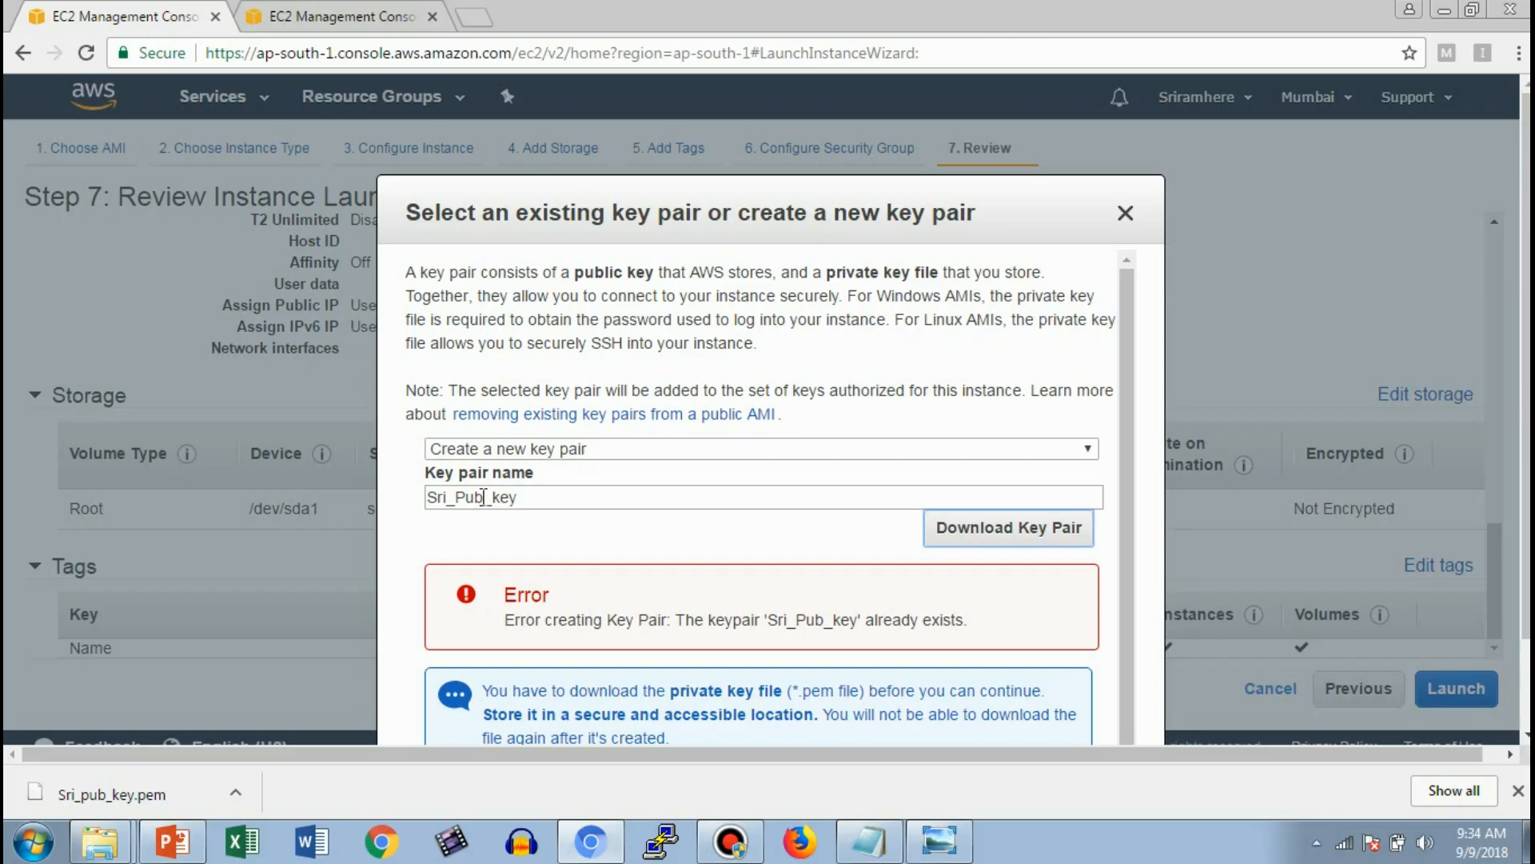
Step: Change the key pair name to Sri_Pub_key1 and download the key pair
click(521, 497)
text(1)
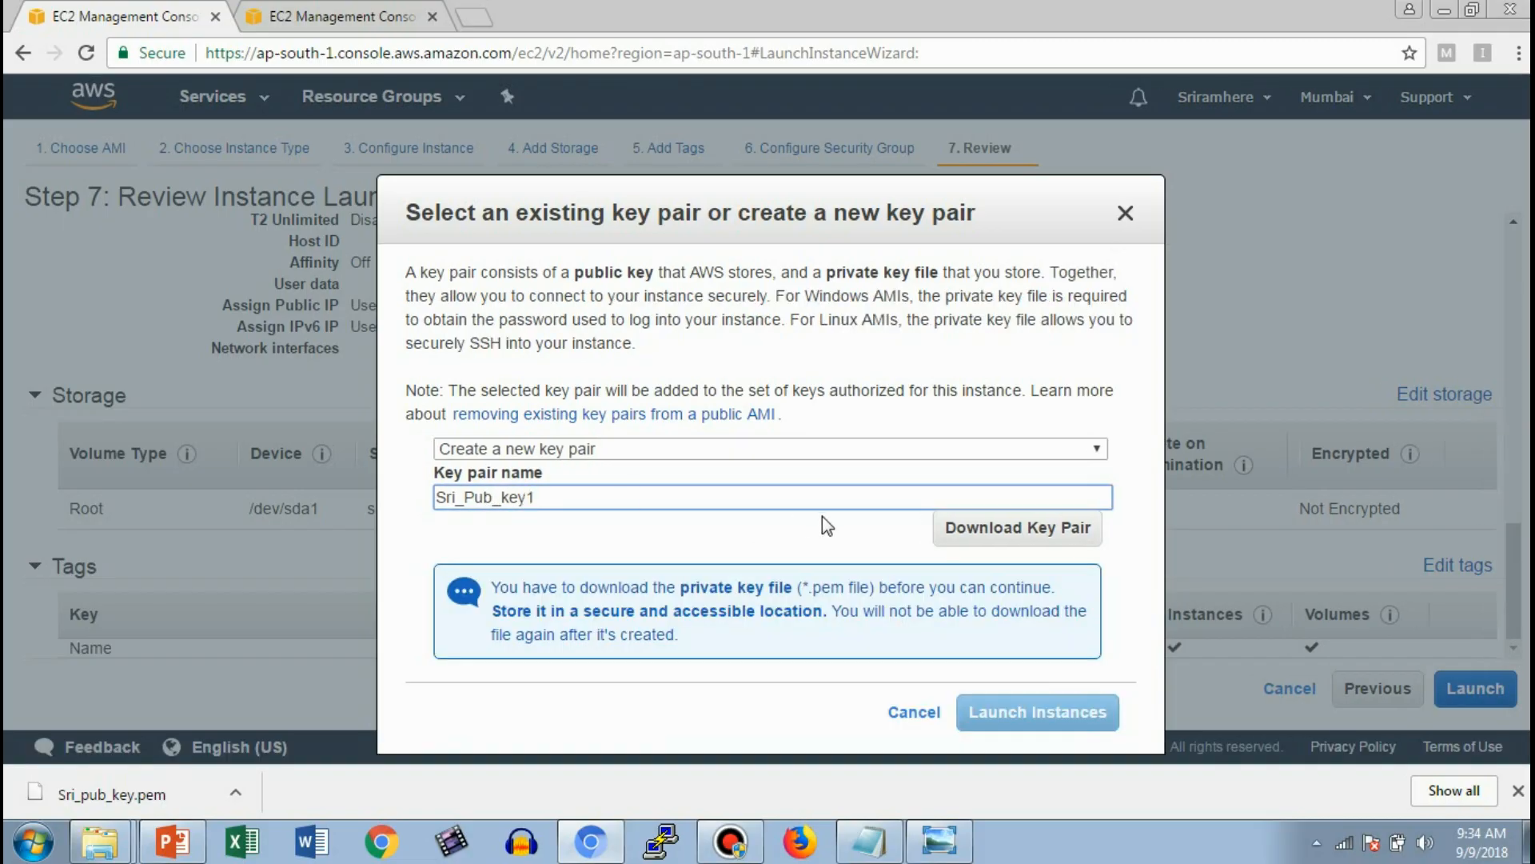
click(981, 530)
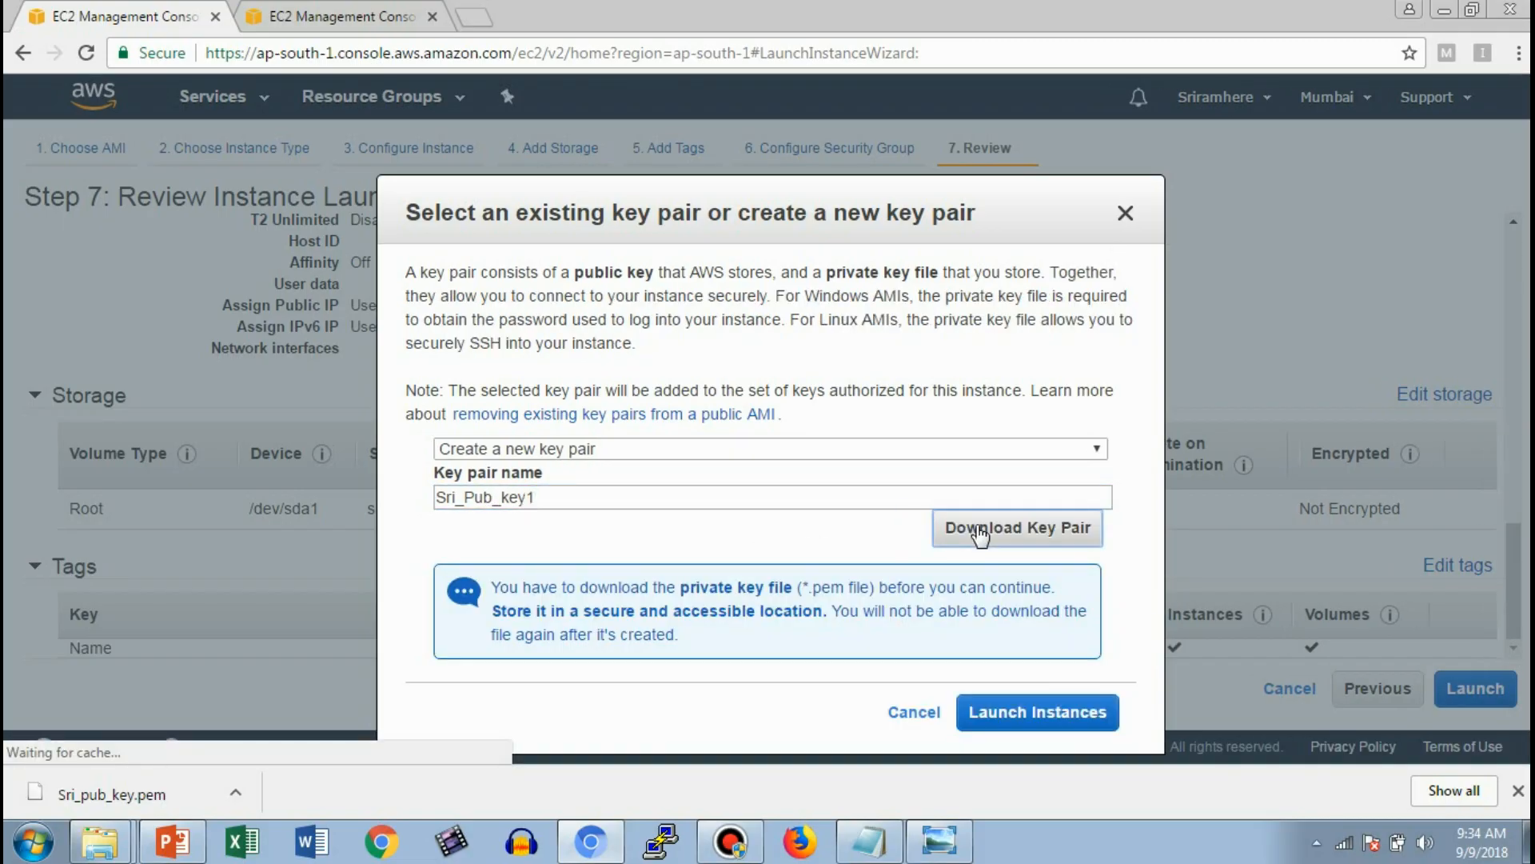
key(alt+Tab)
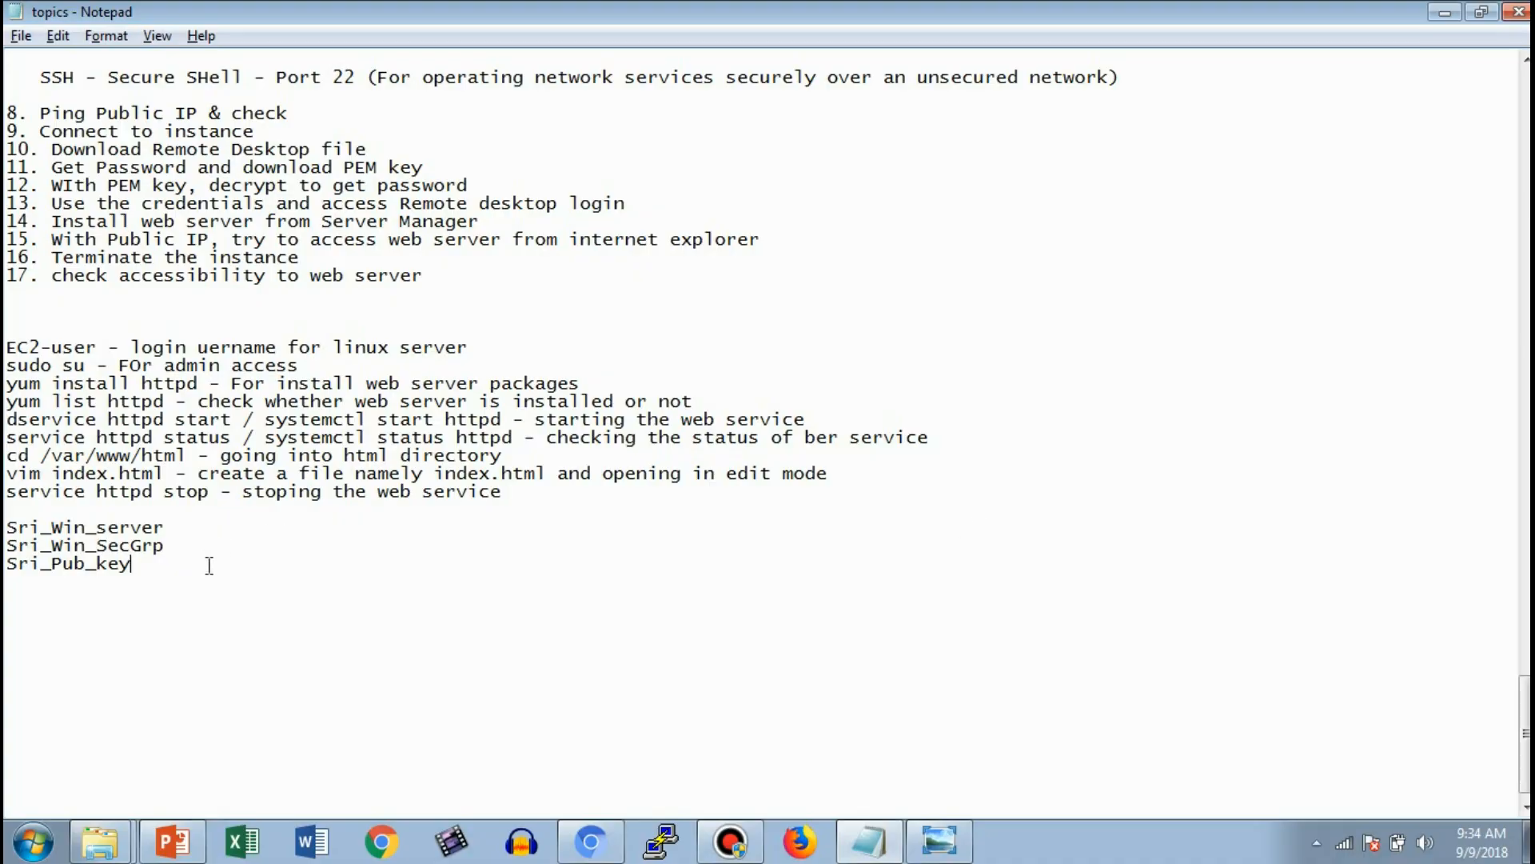
key(alt+Tab)
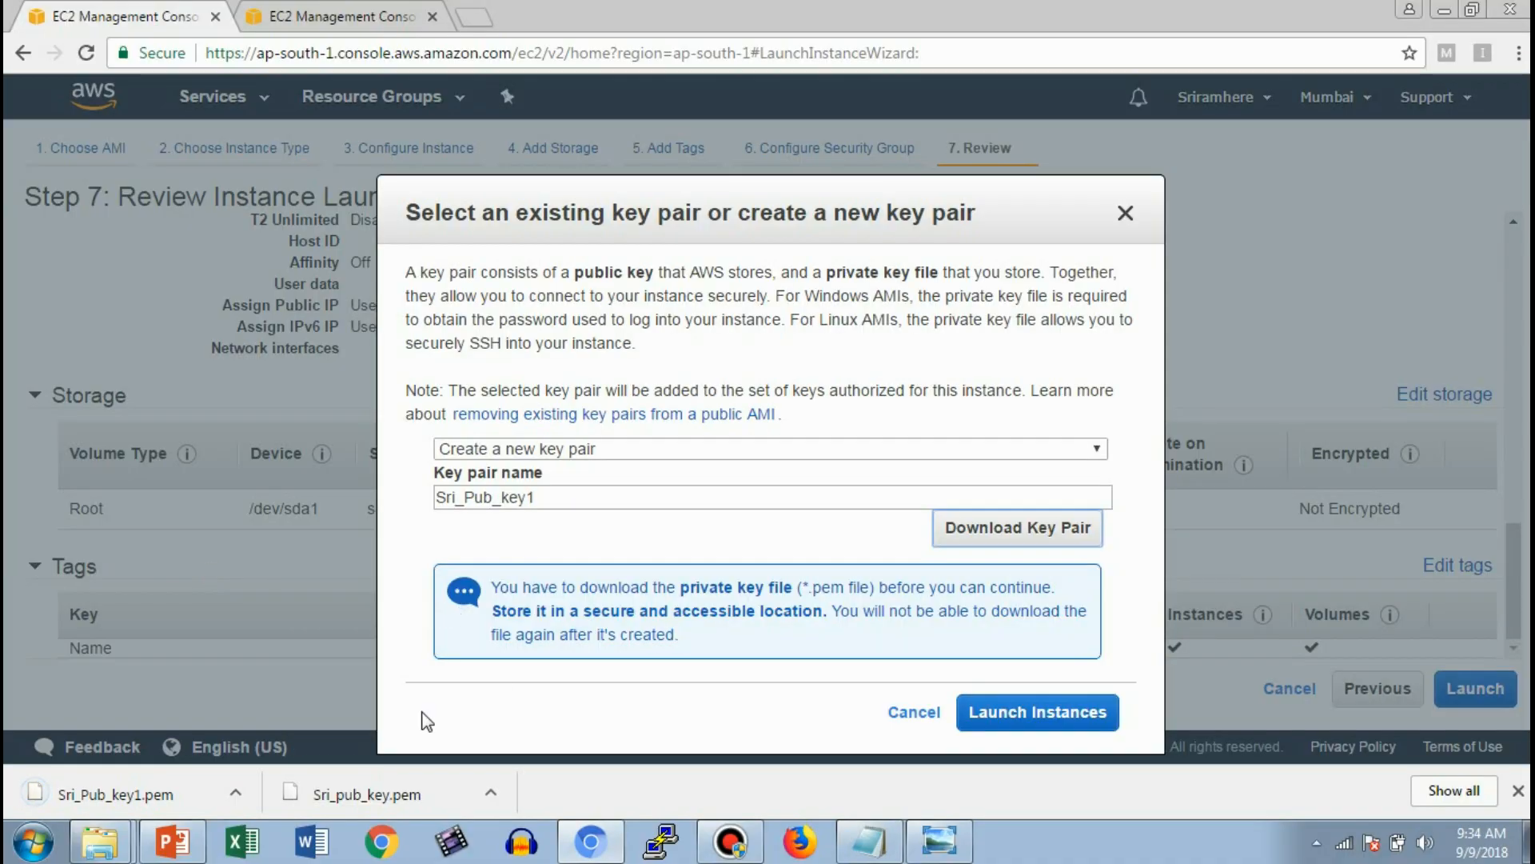
Step: Locate the downloaded Sri_Pub_key1.pem file in the Downloads folder
right_click(97, 854)
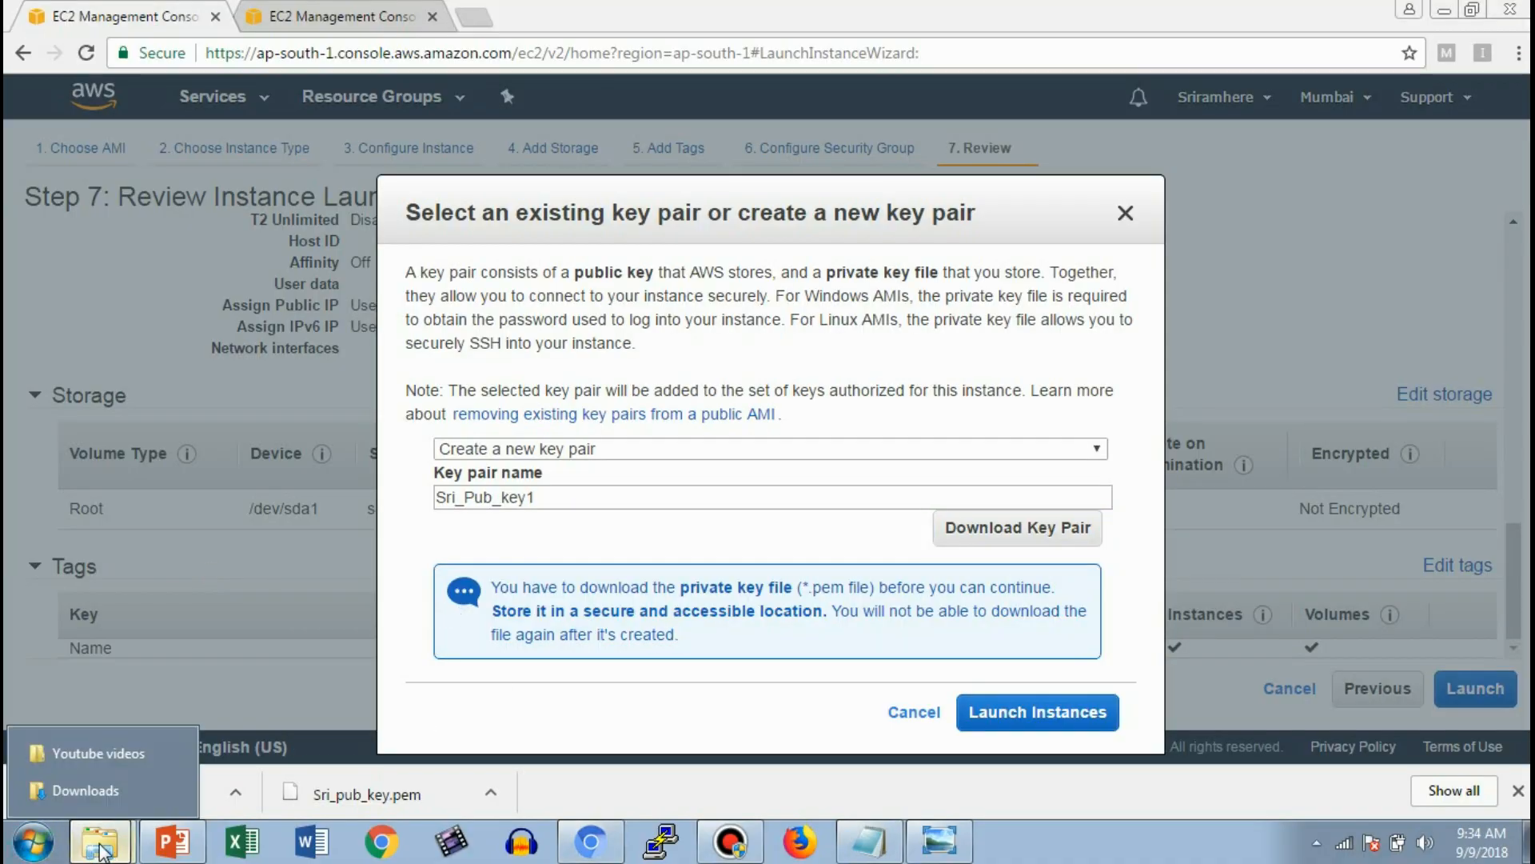
click(120, 772)
click(1344, 224)
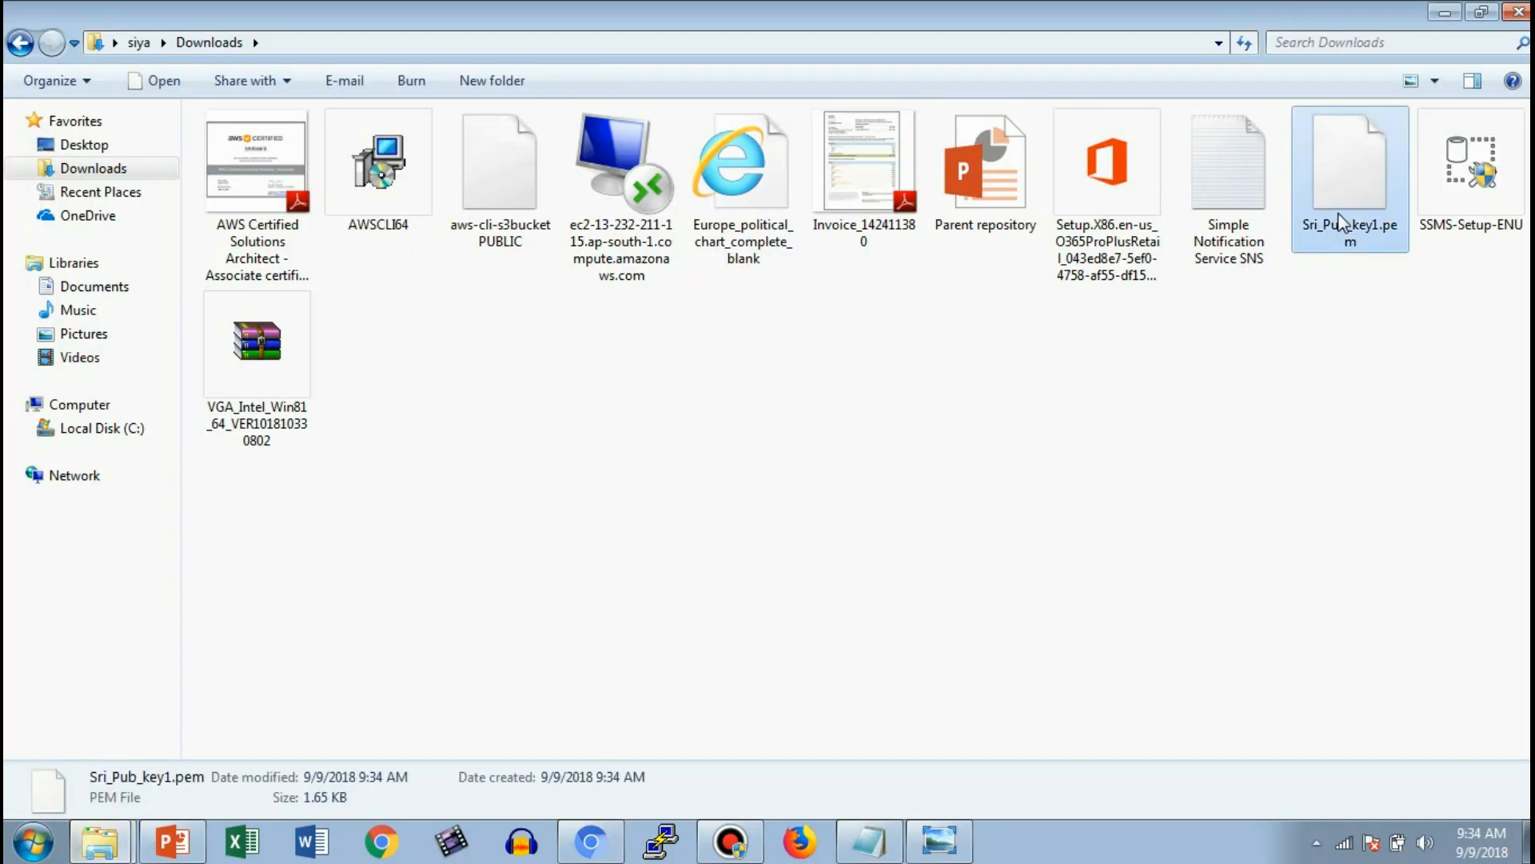
key(alt+Tab)
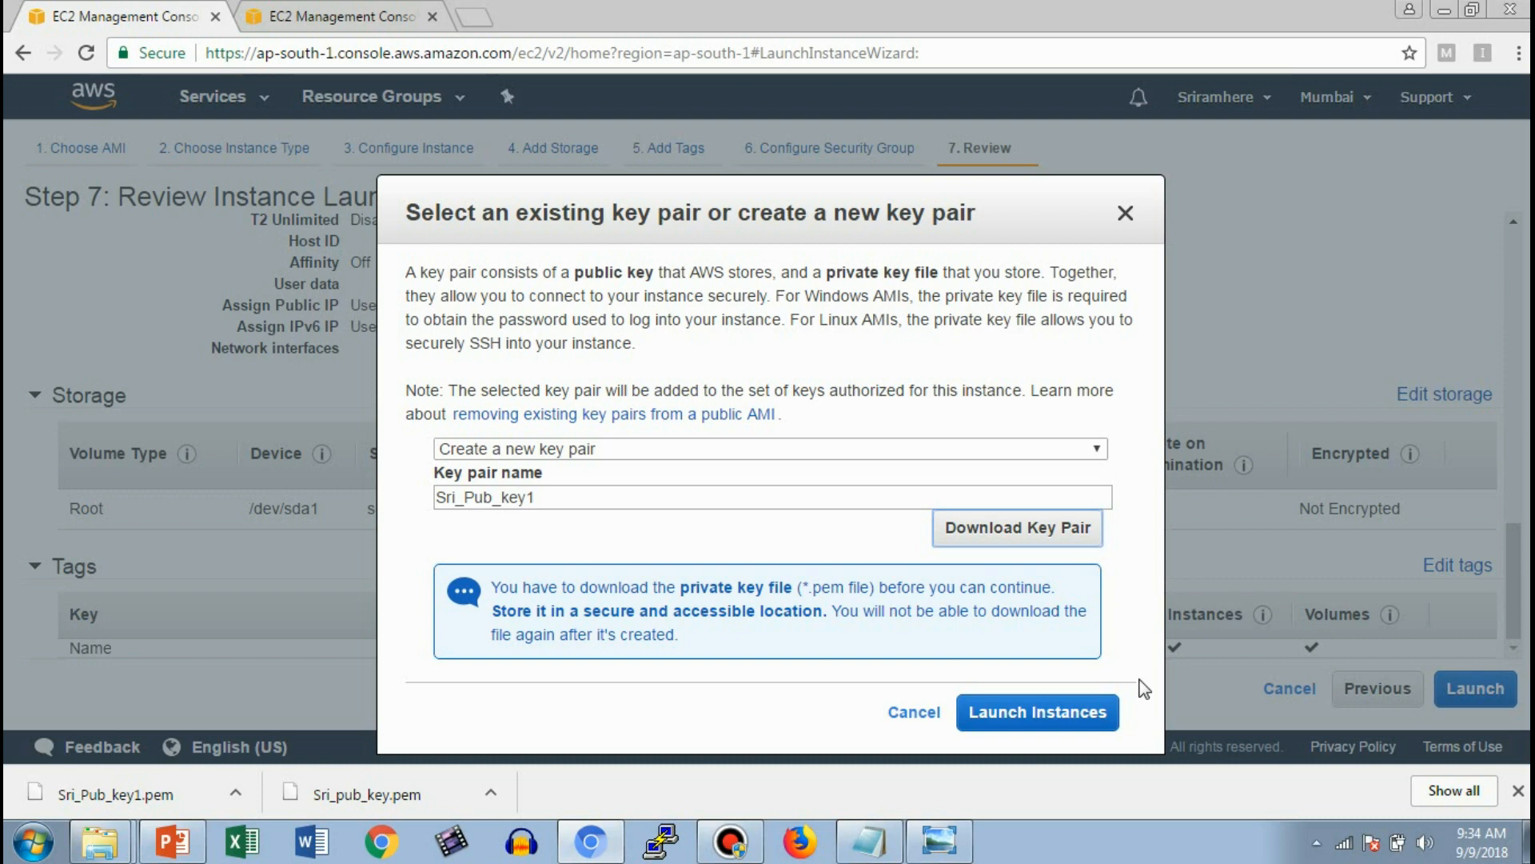
key(alt+Tab)
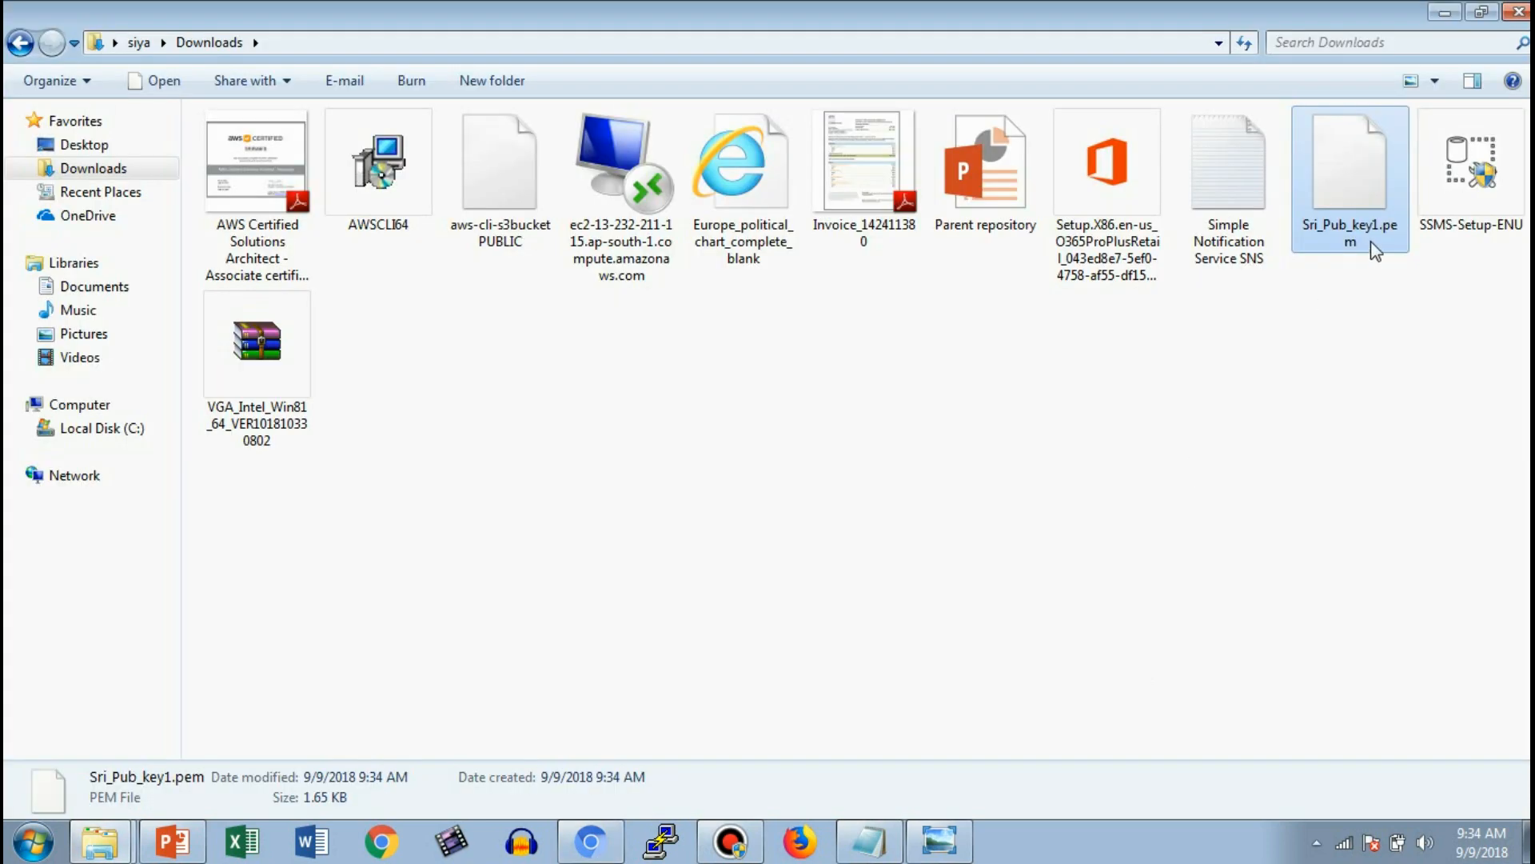
Step: Open Sri_Pub_key1.pem in Notepad++, examine its private key block, and return to the launch wizard
right_click(1359, 215)
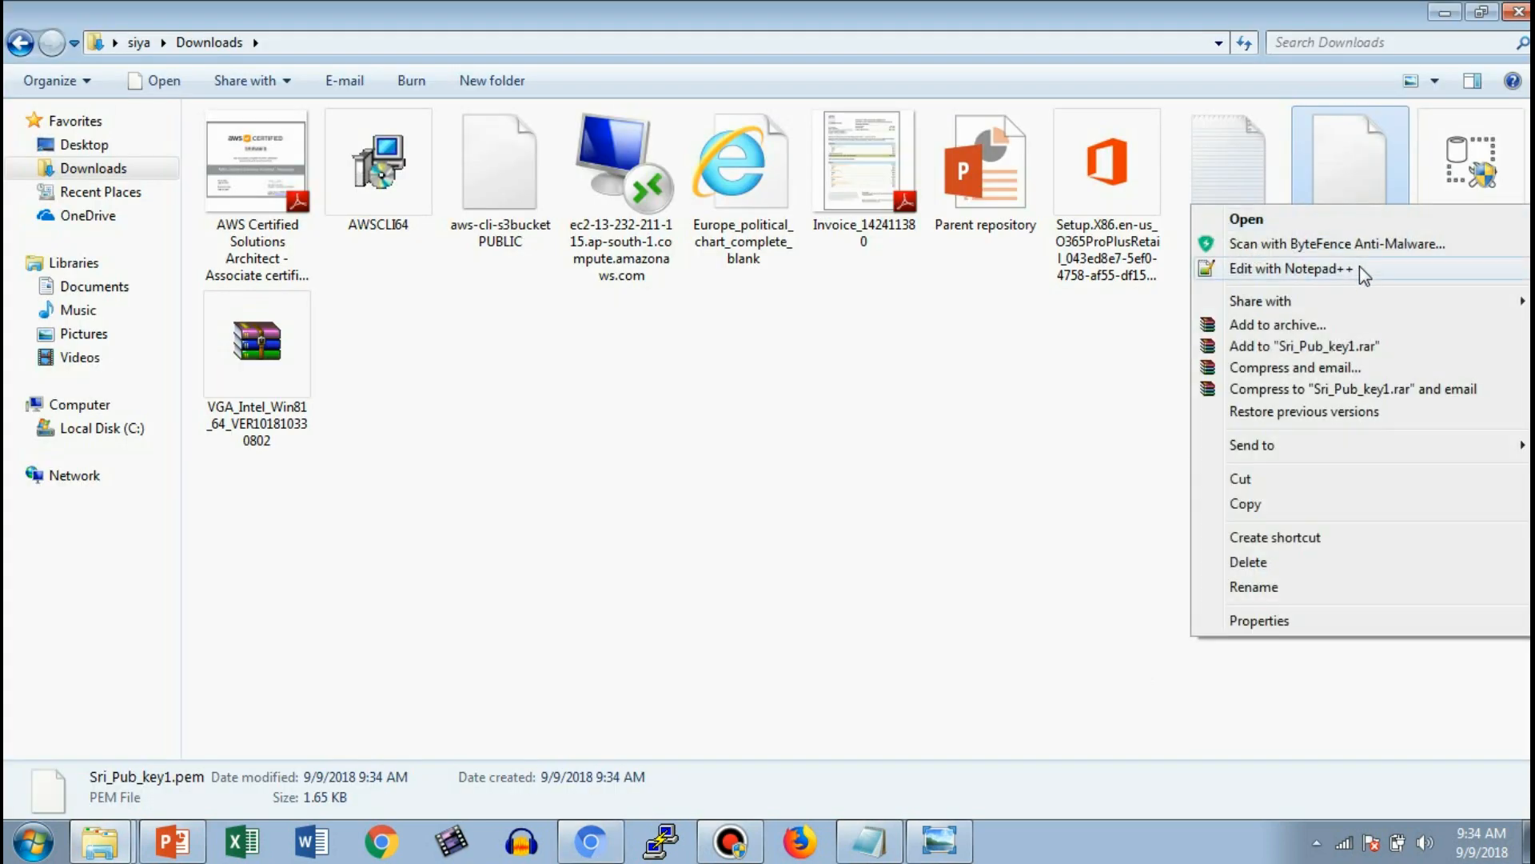
click(1361, 264)
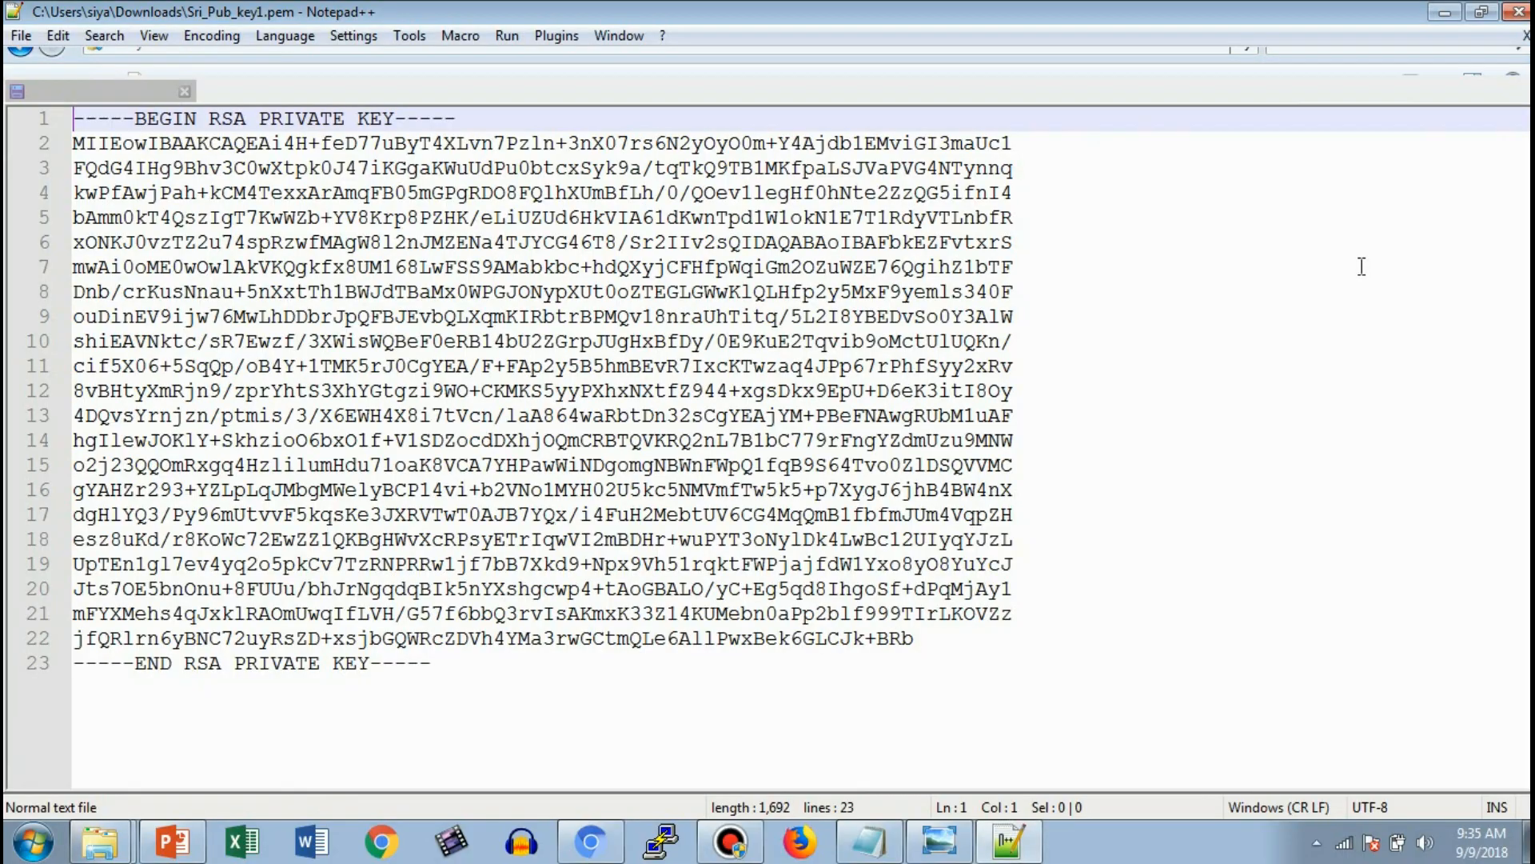
double_click(306, 122)
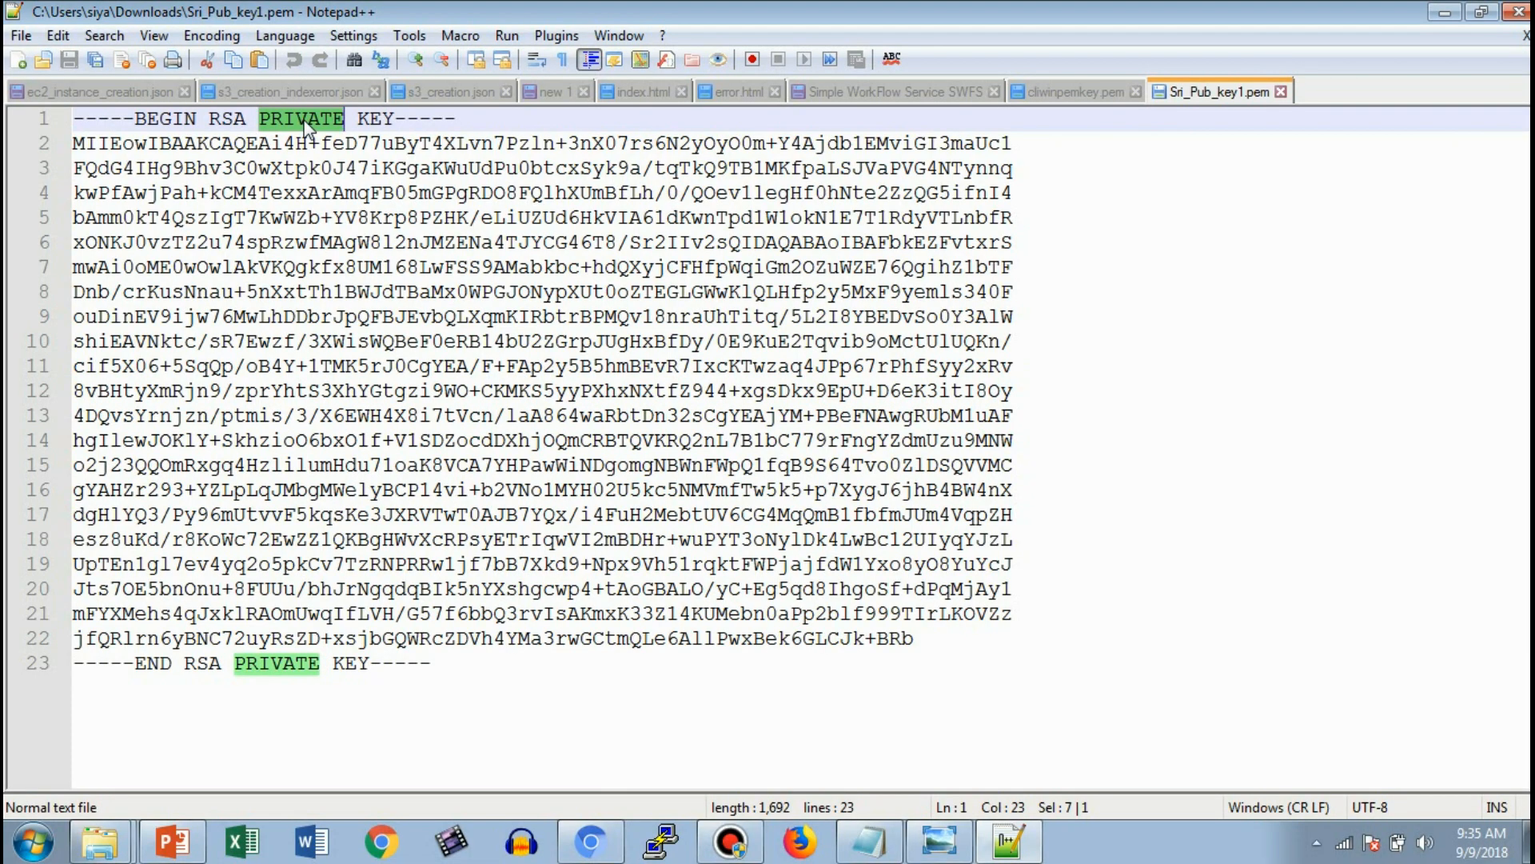
drag(80, 146, 920, 637)
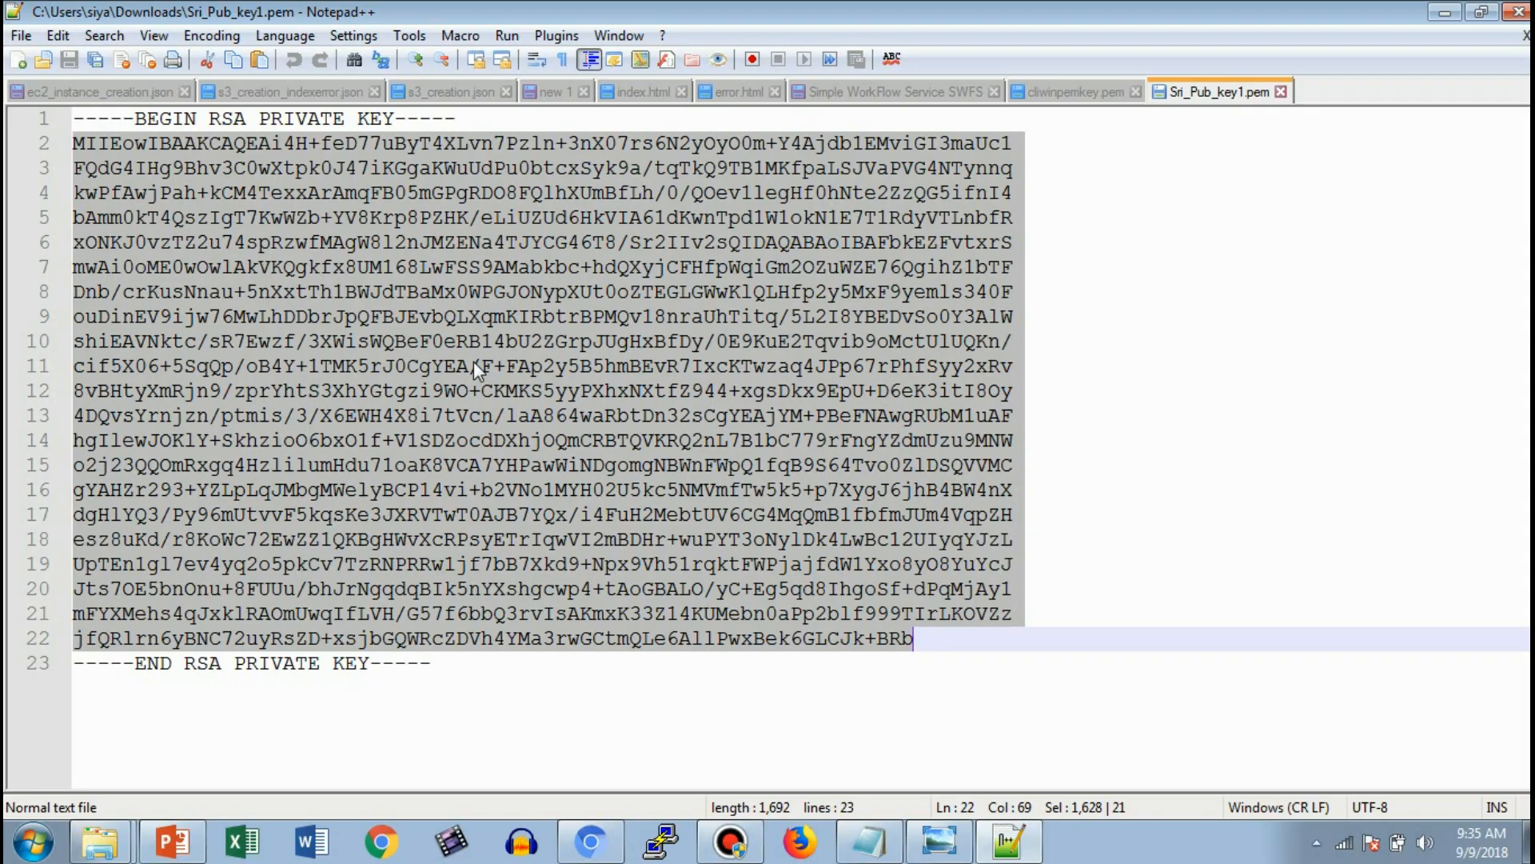
key(alt+Tab)
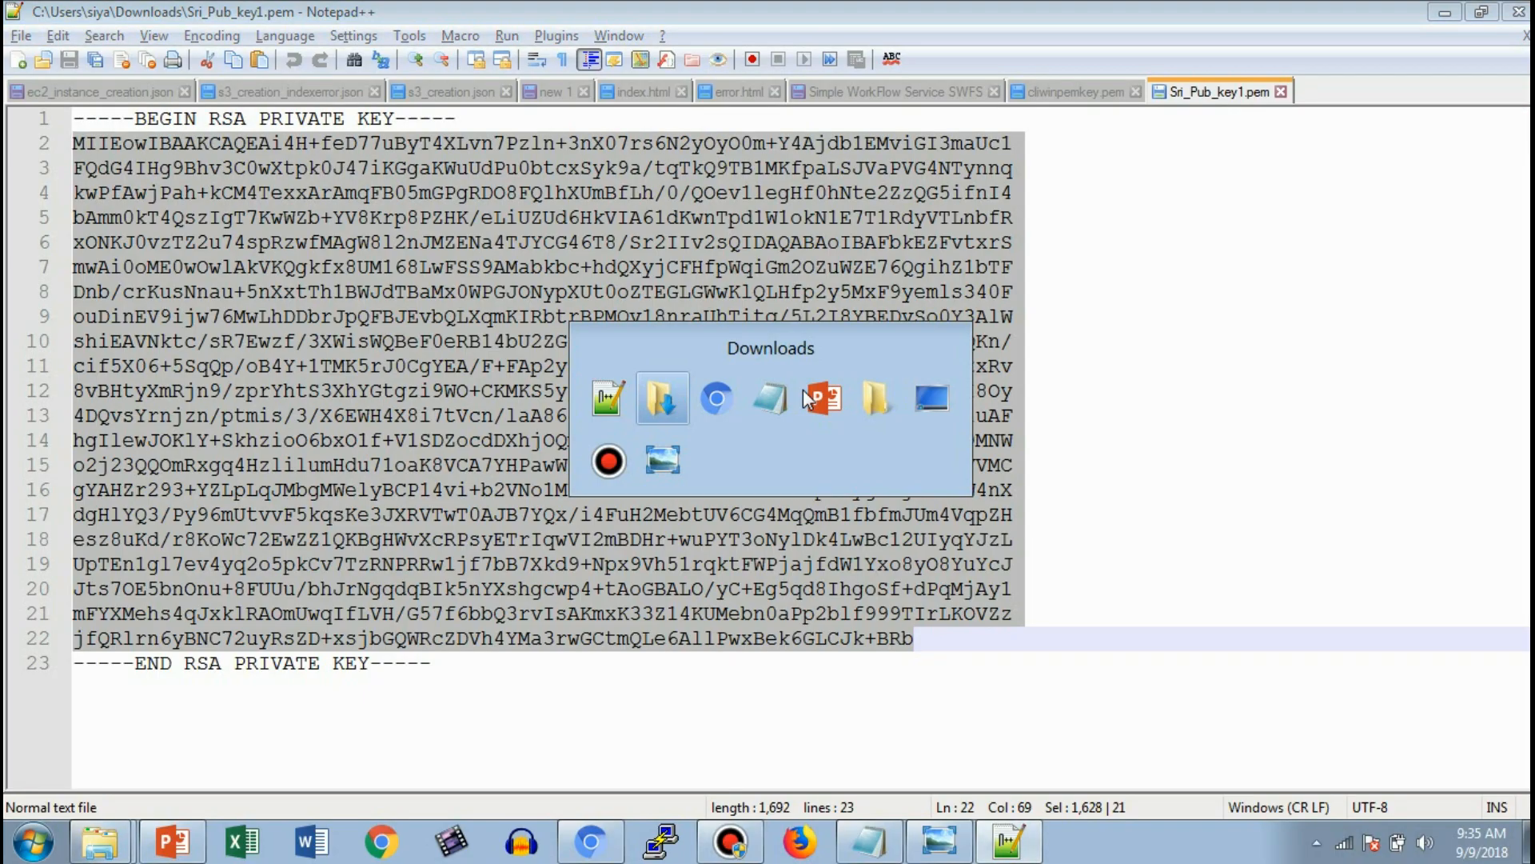
key(alt+Tab)
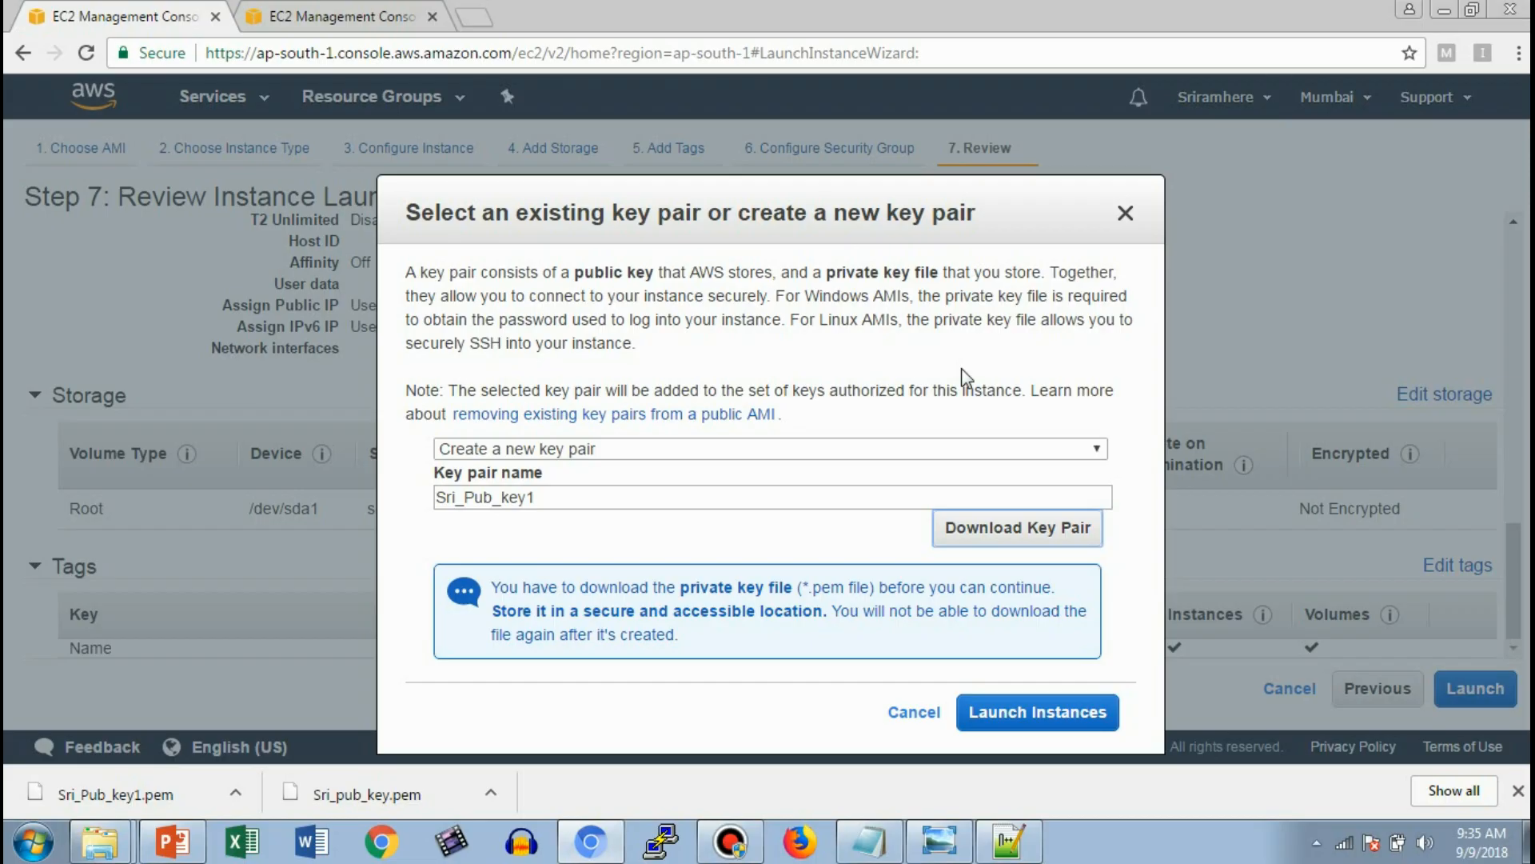
Step: Close Notepad++ and launch the instance with the new key pair
key(alt+Tab)
key(alt+Tab)
key(alt+Tab)
click(1523, 12)
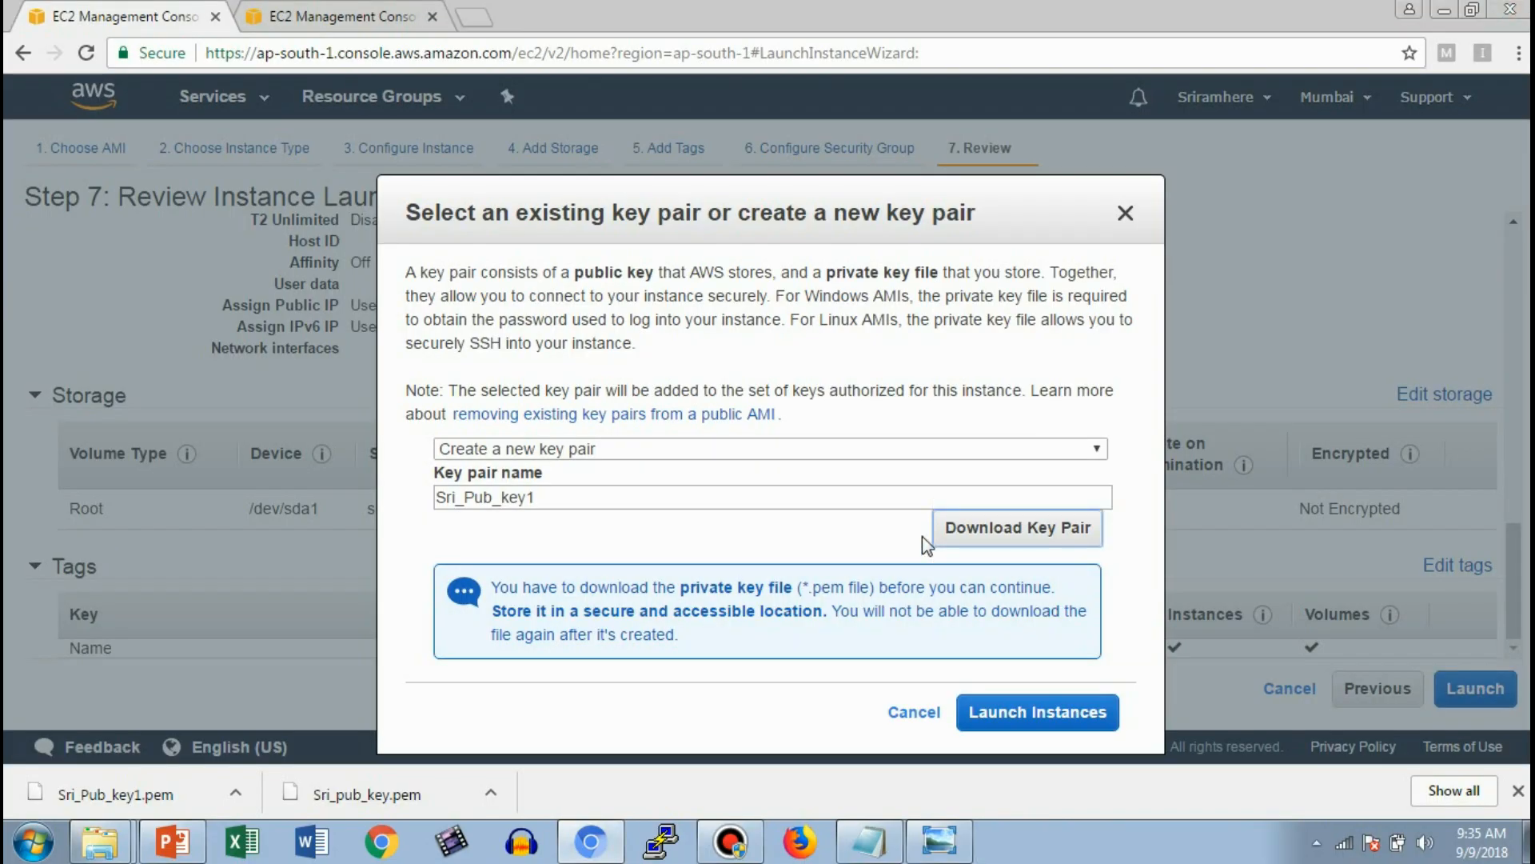
click(1087, 720)
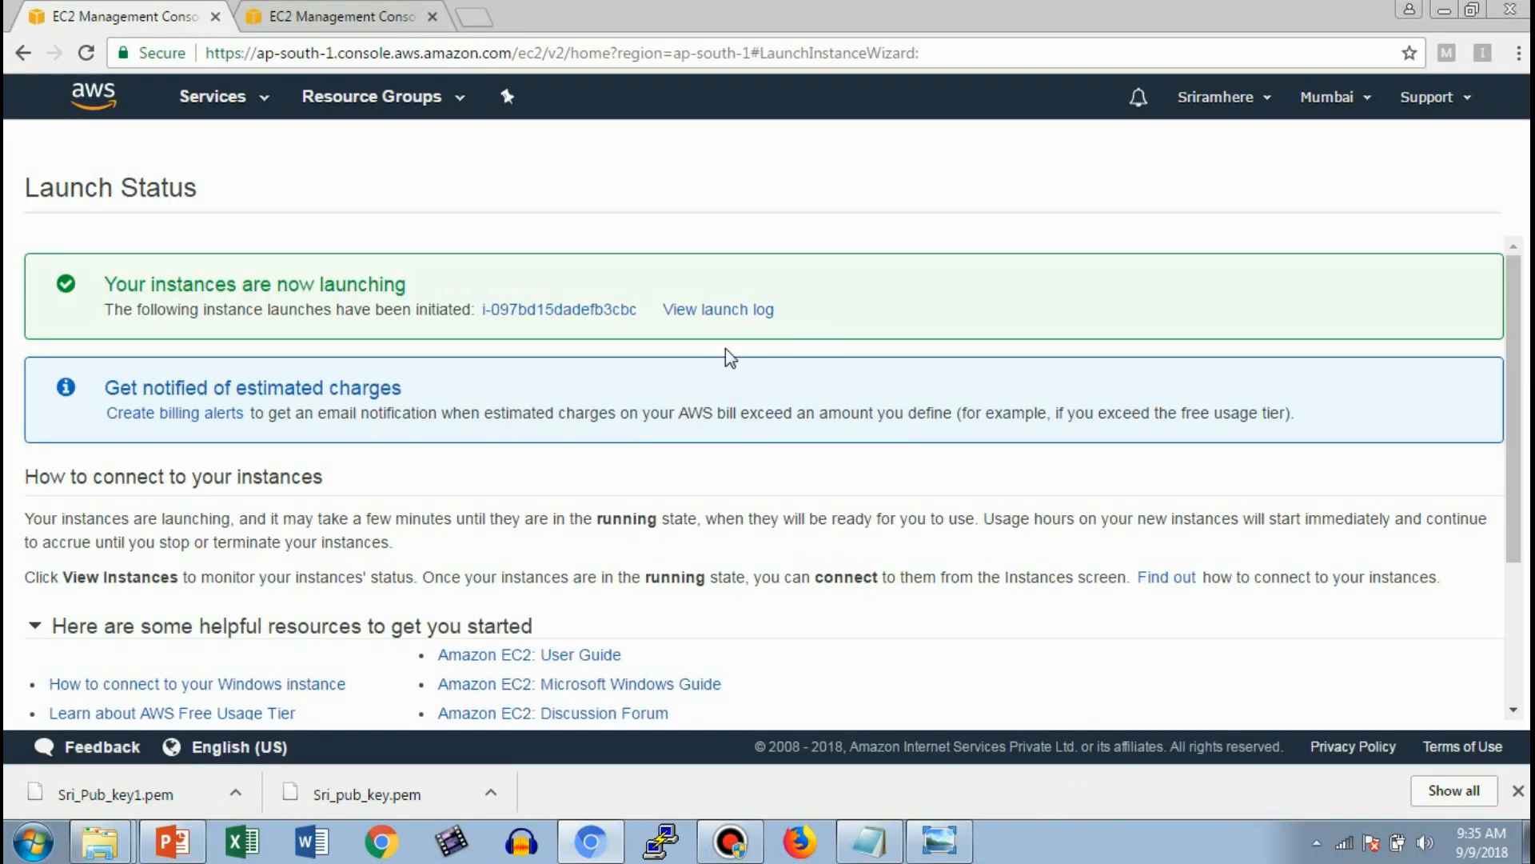
Step: Review the launch log of the new instance and open the list of instances
click(742, 312)
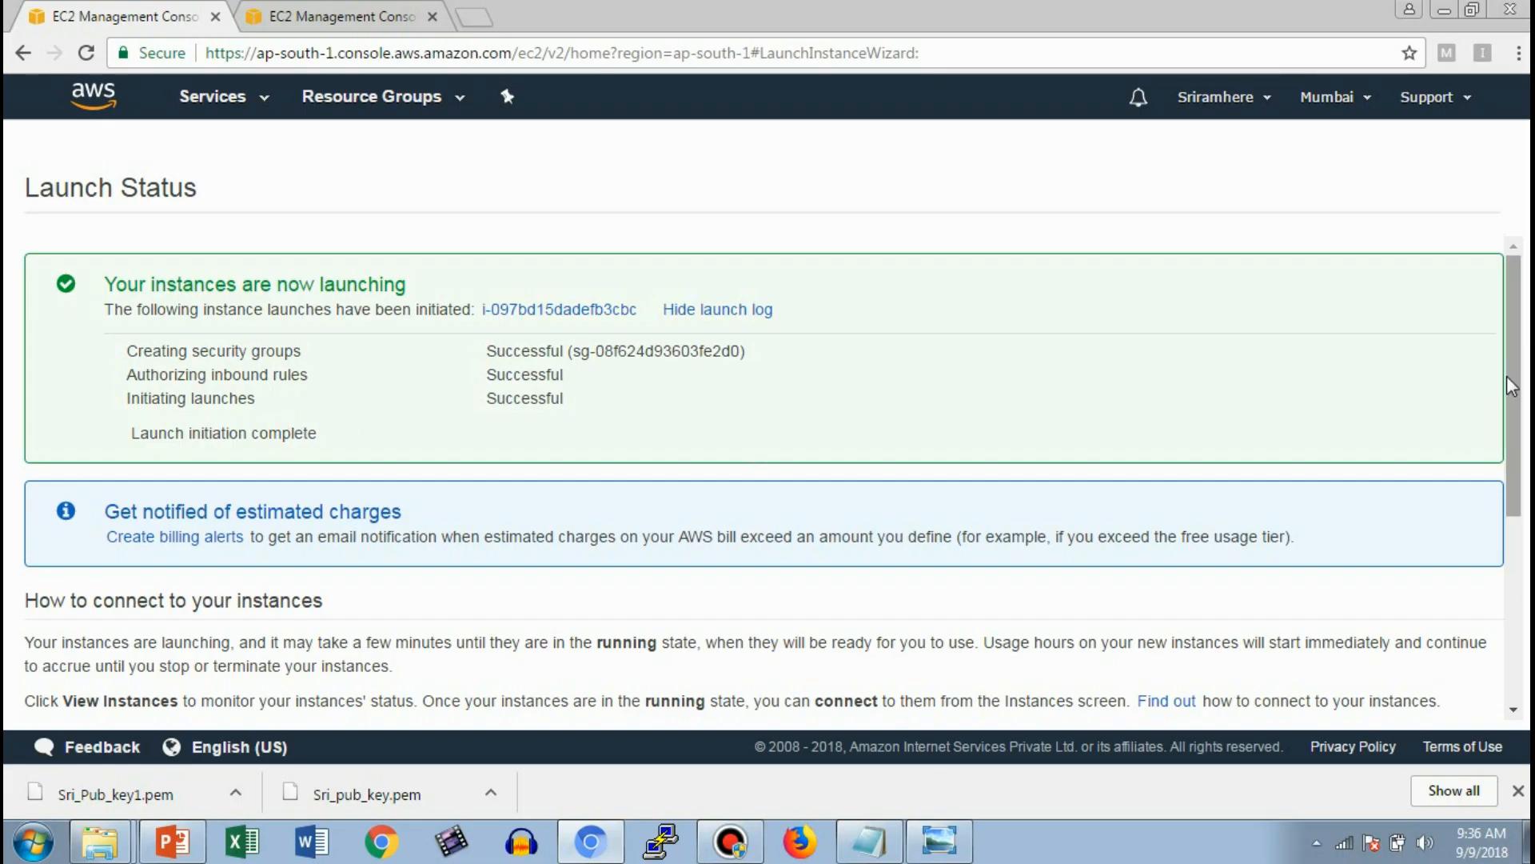
scroll(1507, 376, down, 5)
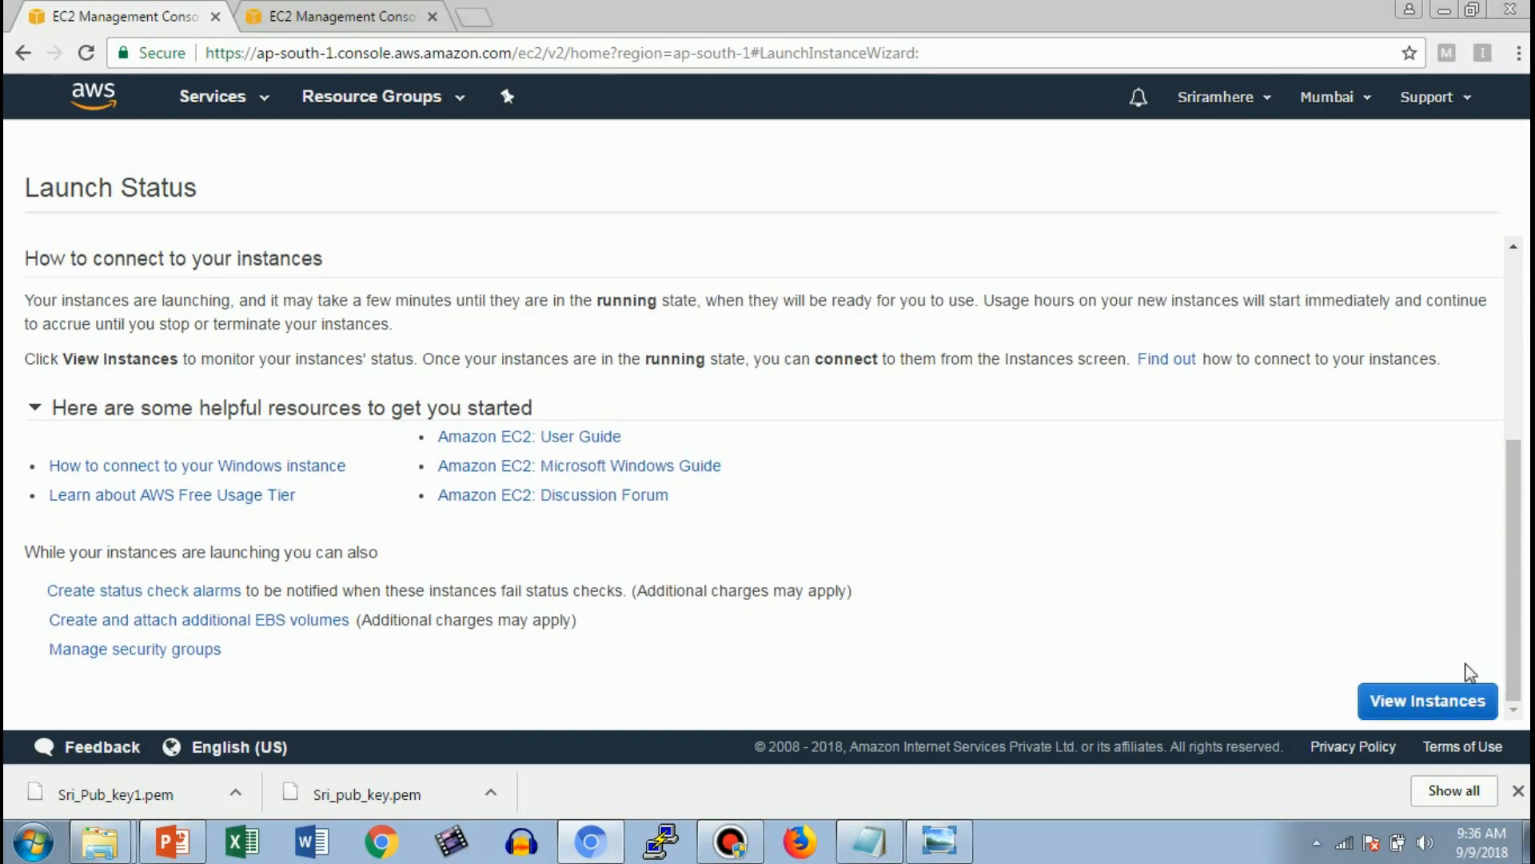
click(1458, 707)
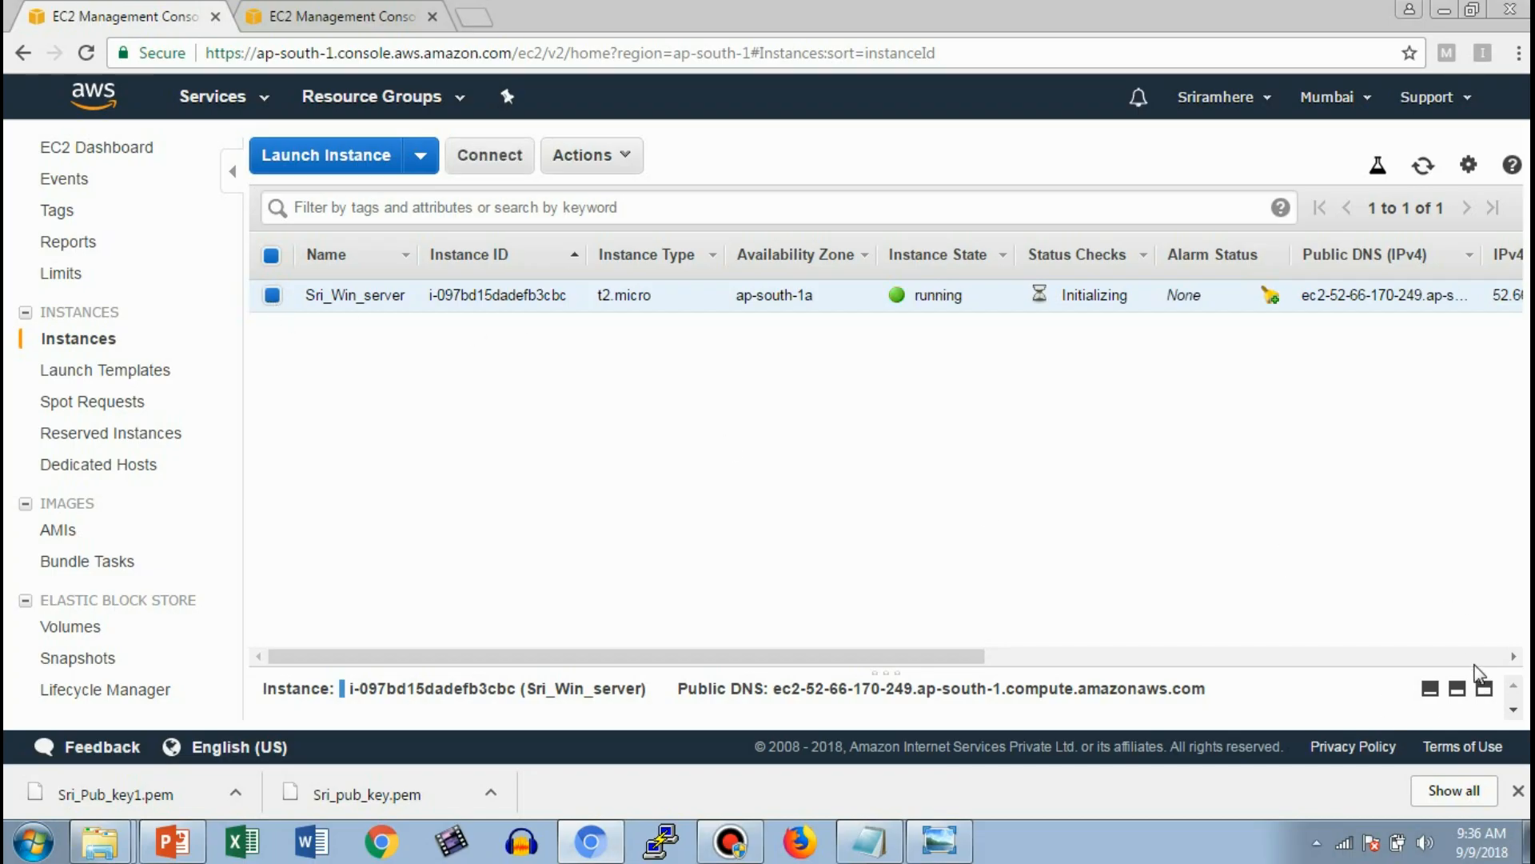
Step: Expand the details of Sri_Win_server and examine its instance state, inbound and outbound security group rules, and IP addresses
click(1484, 690)
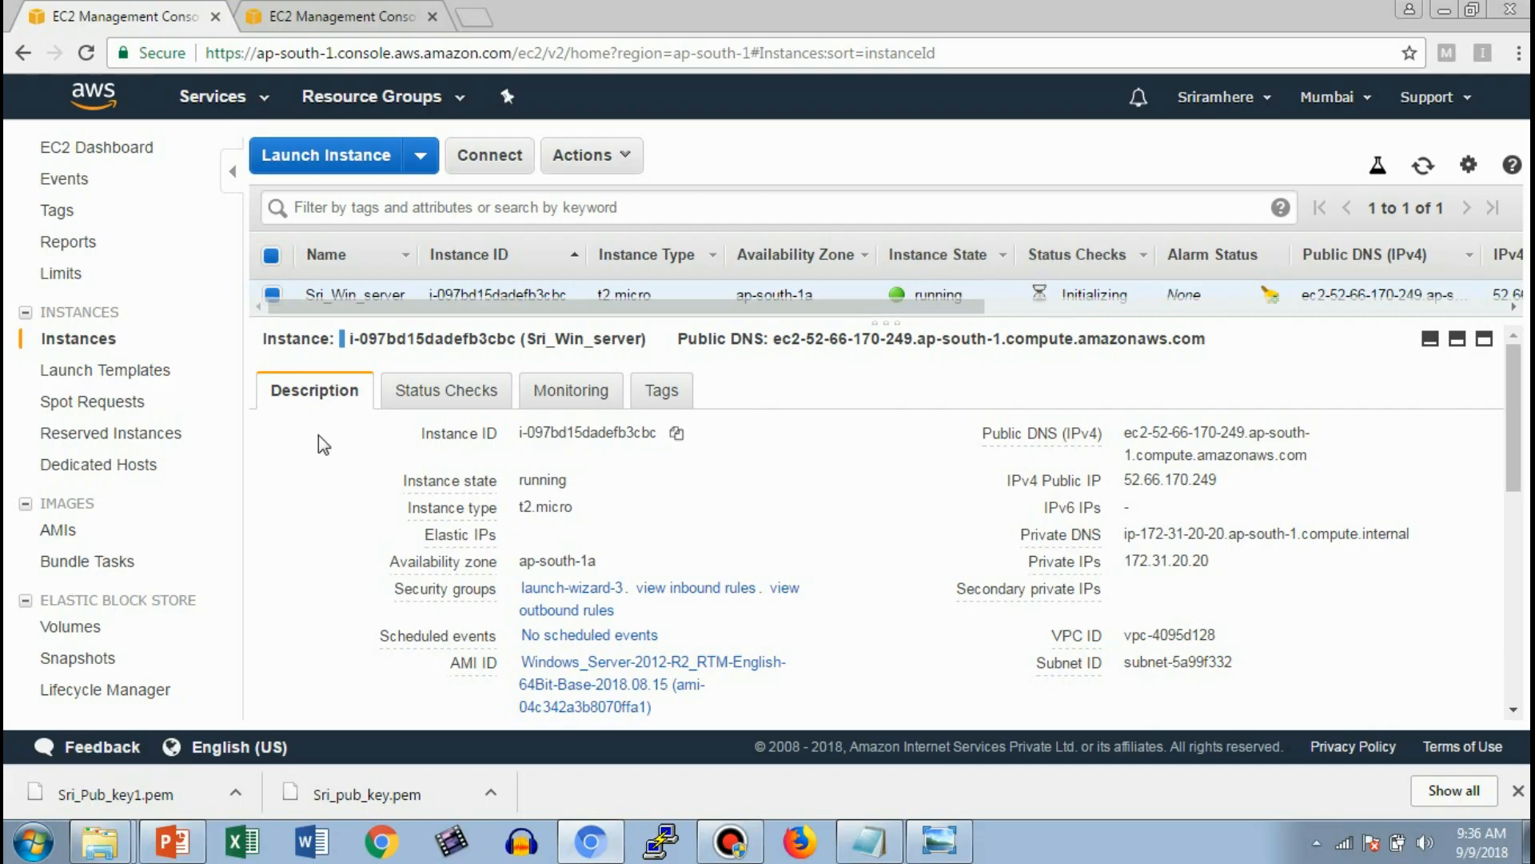
double_click(557, 482)
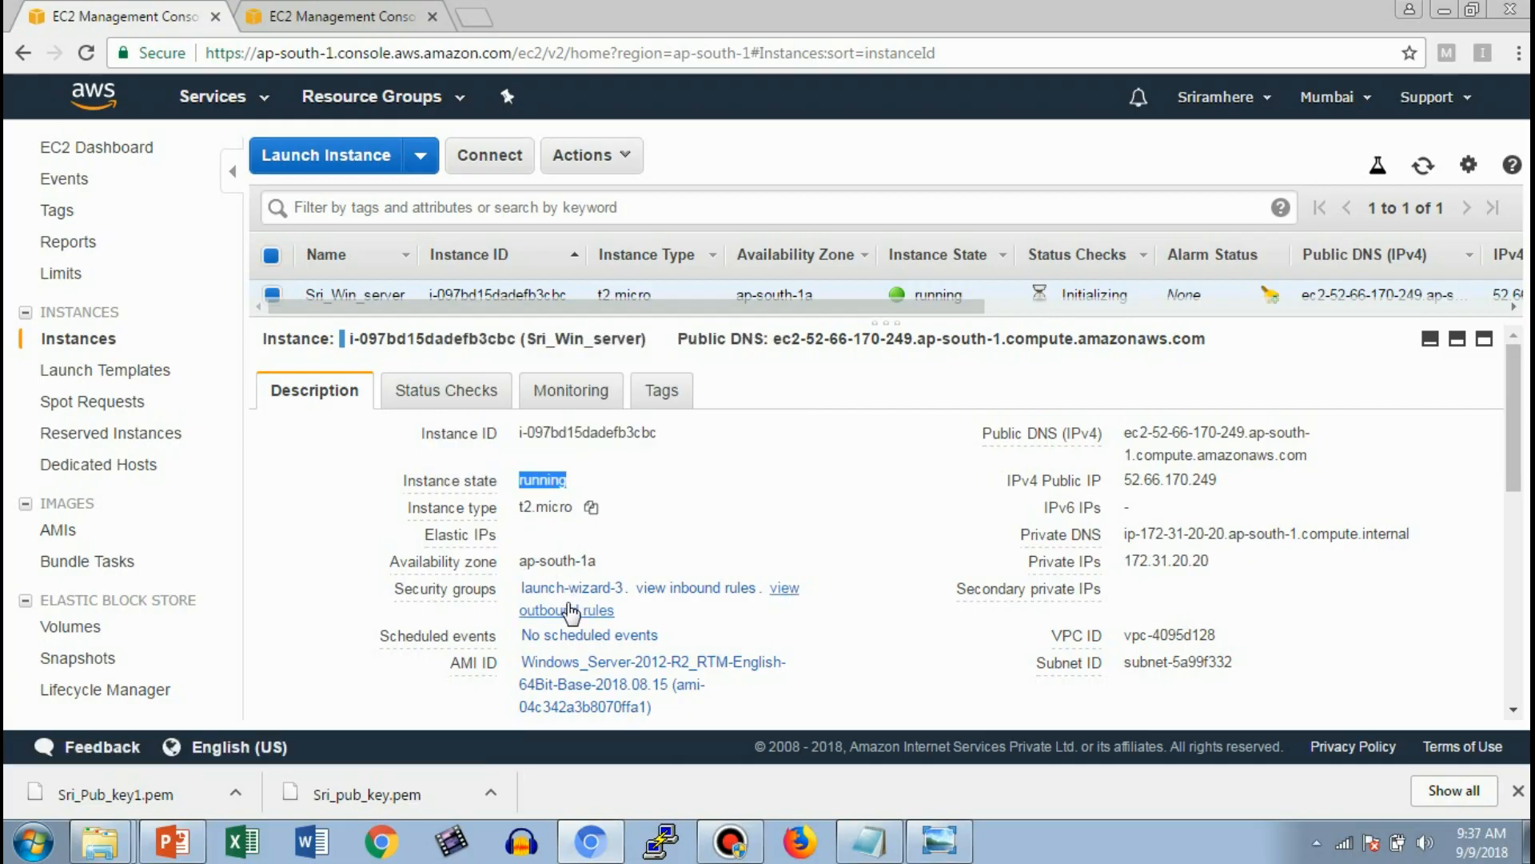
click(687, 592)
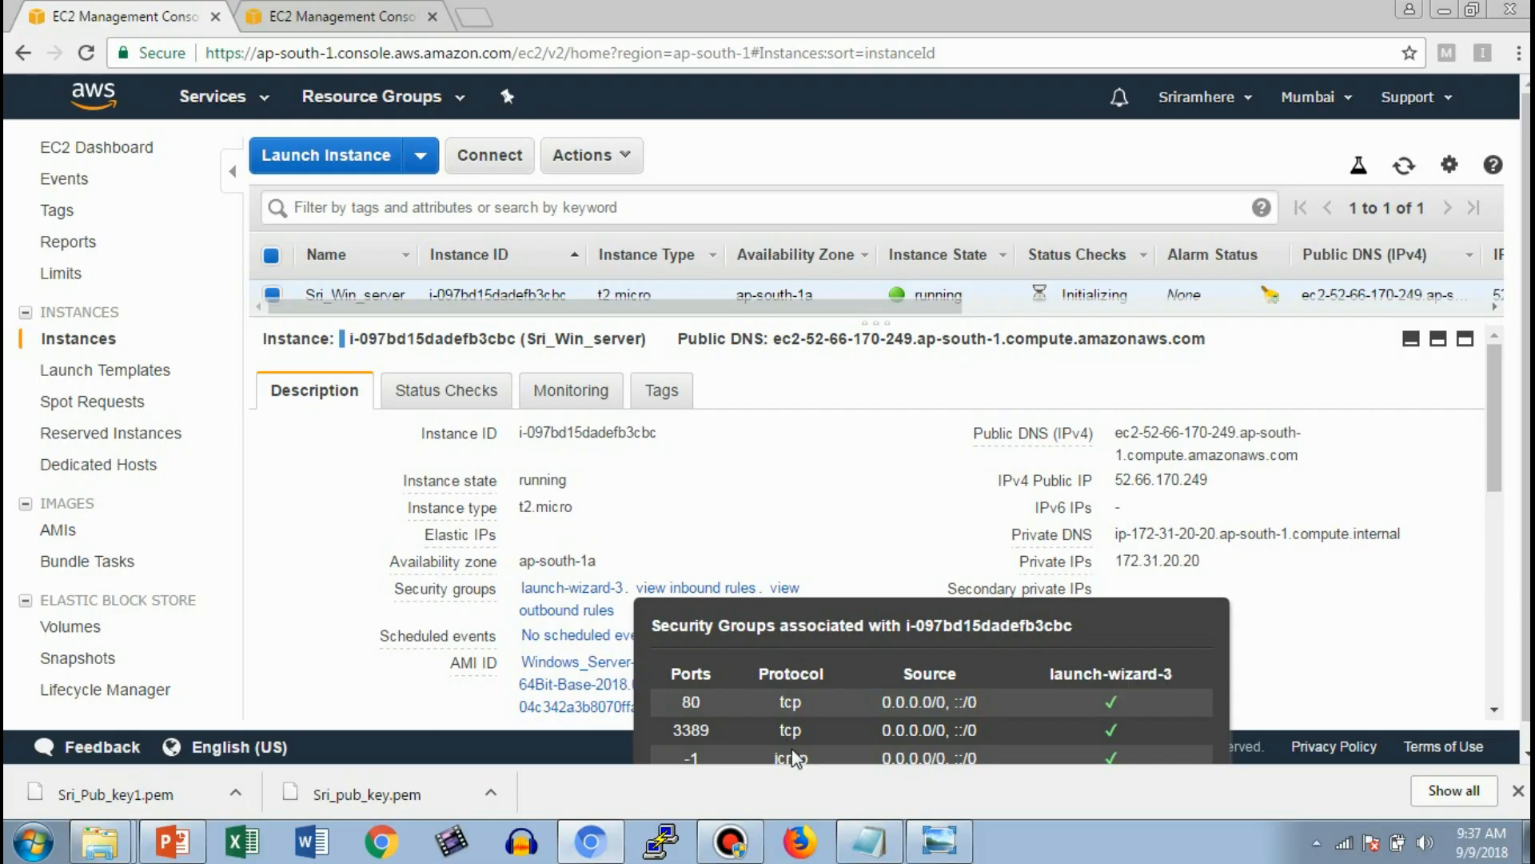
click(827, 549)
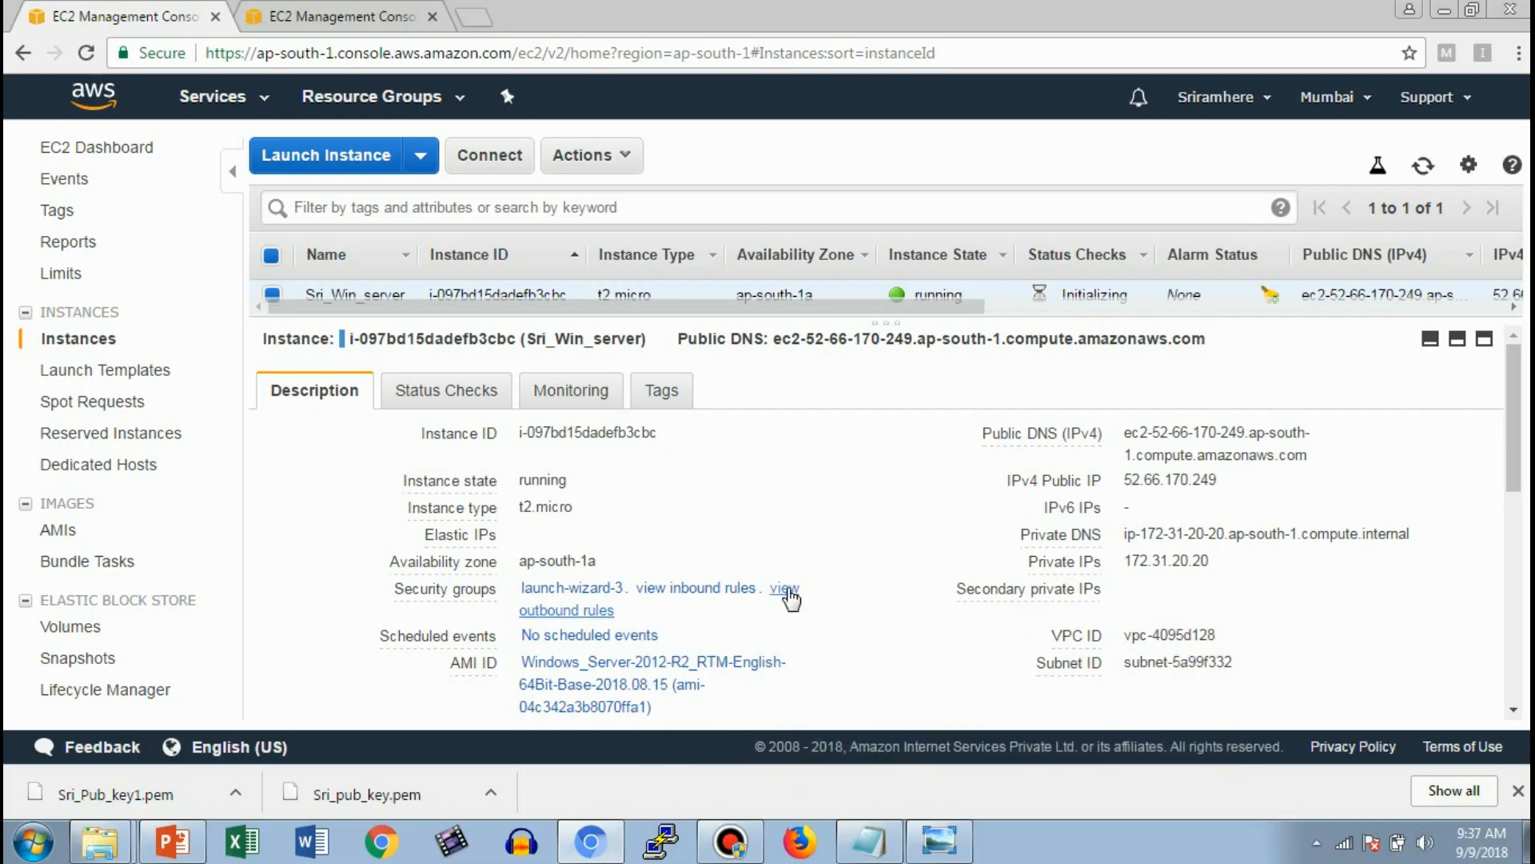
click(786, 591)
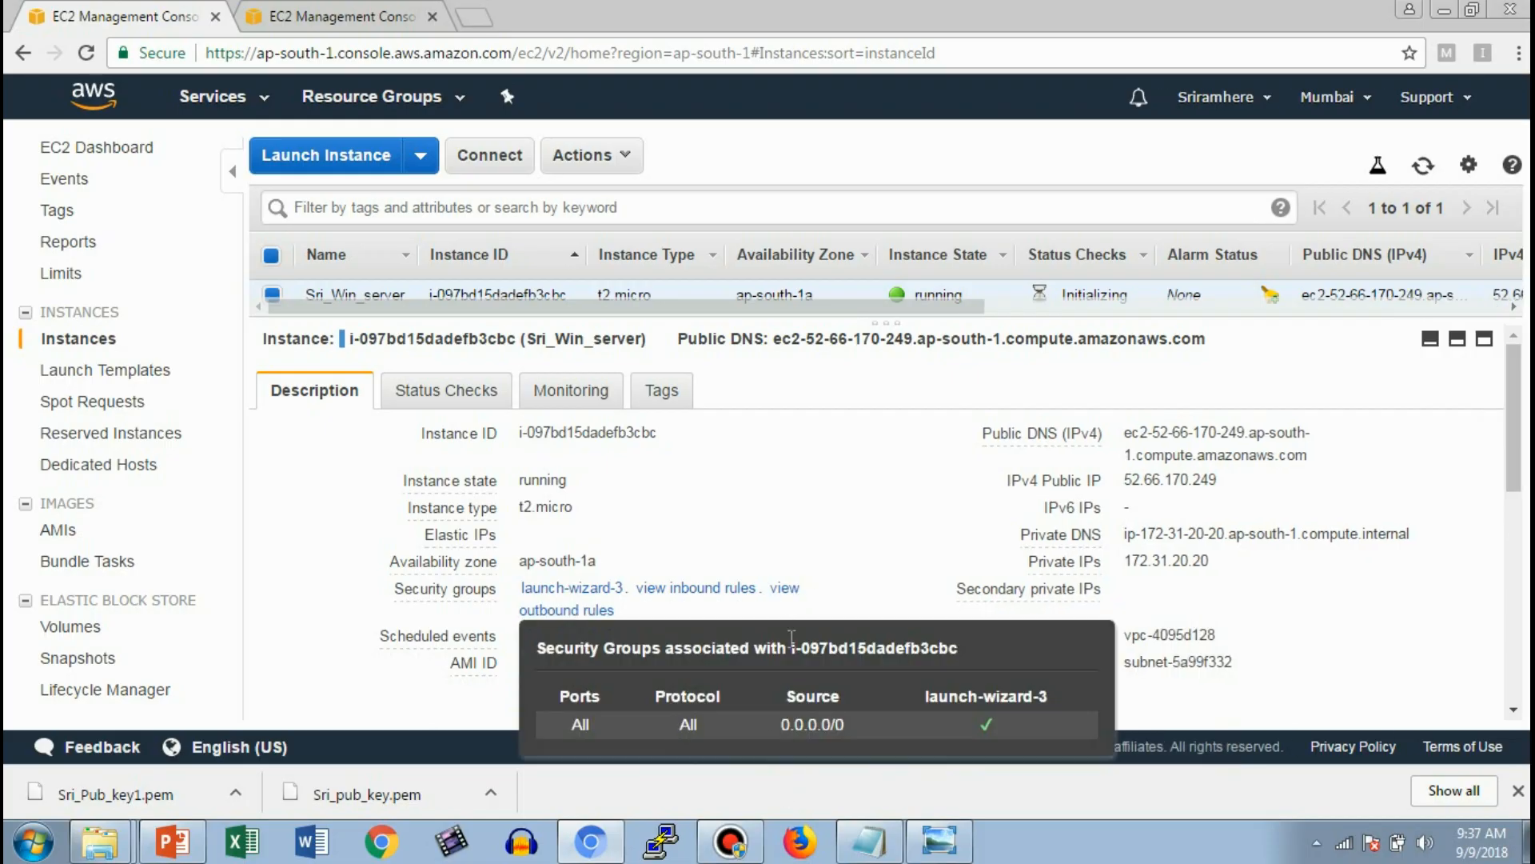
click(821, 576)
mouse_move(1515, 390)
mouse_down()
mouse_move(1524, 505)
mouse_move(1525, 380)
mouse_up()
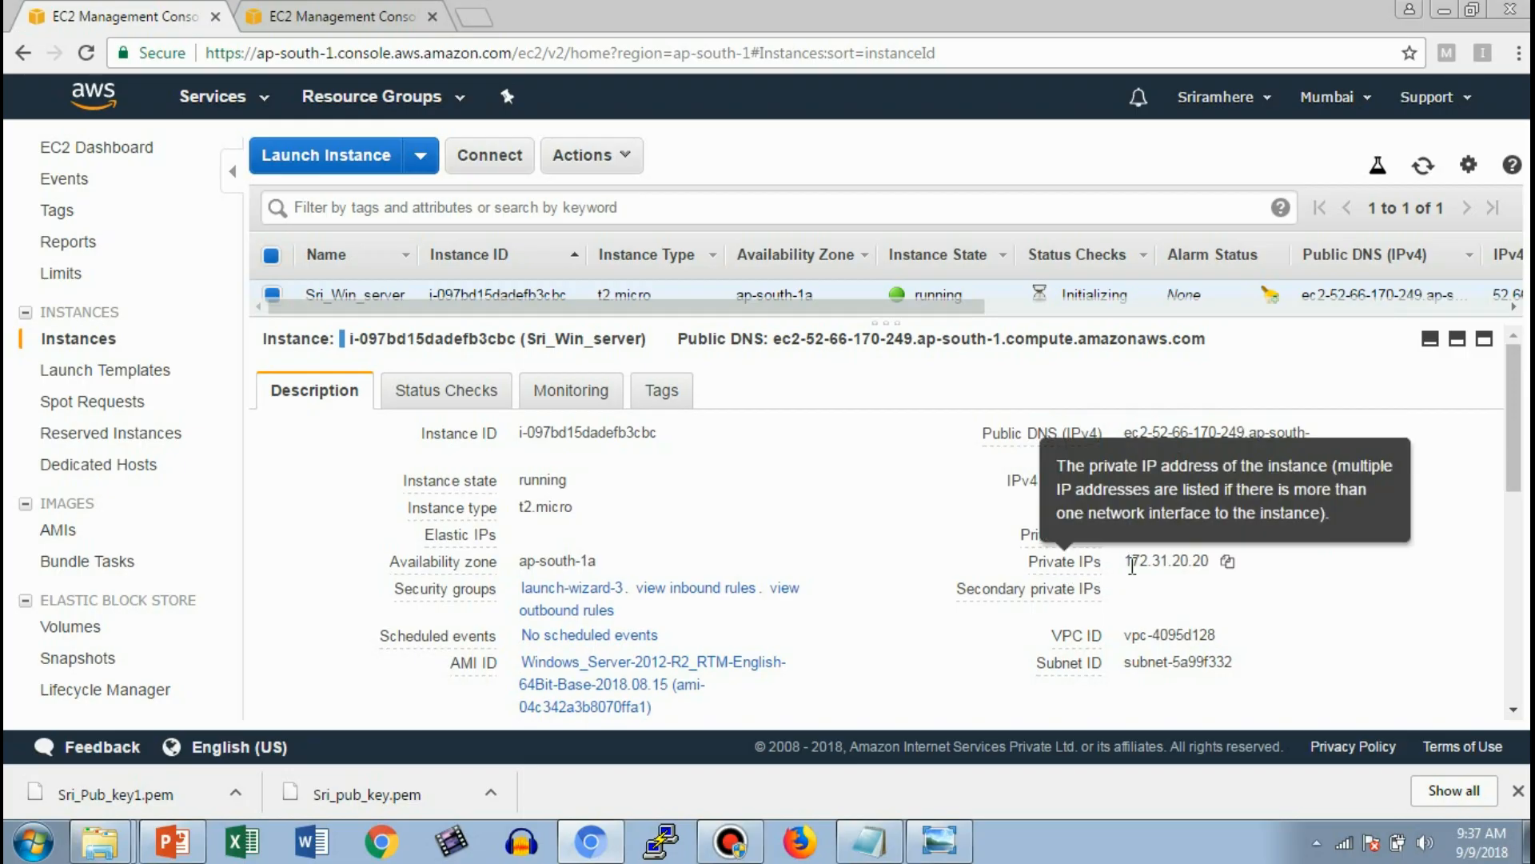
Step: Check the system and instance status checks of Sri_Win_server, refreshing the instance list
click(436, 394)
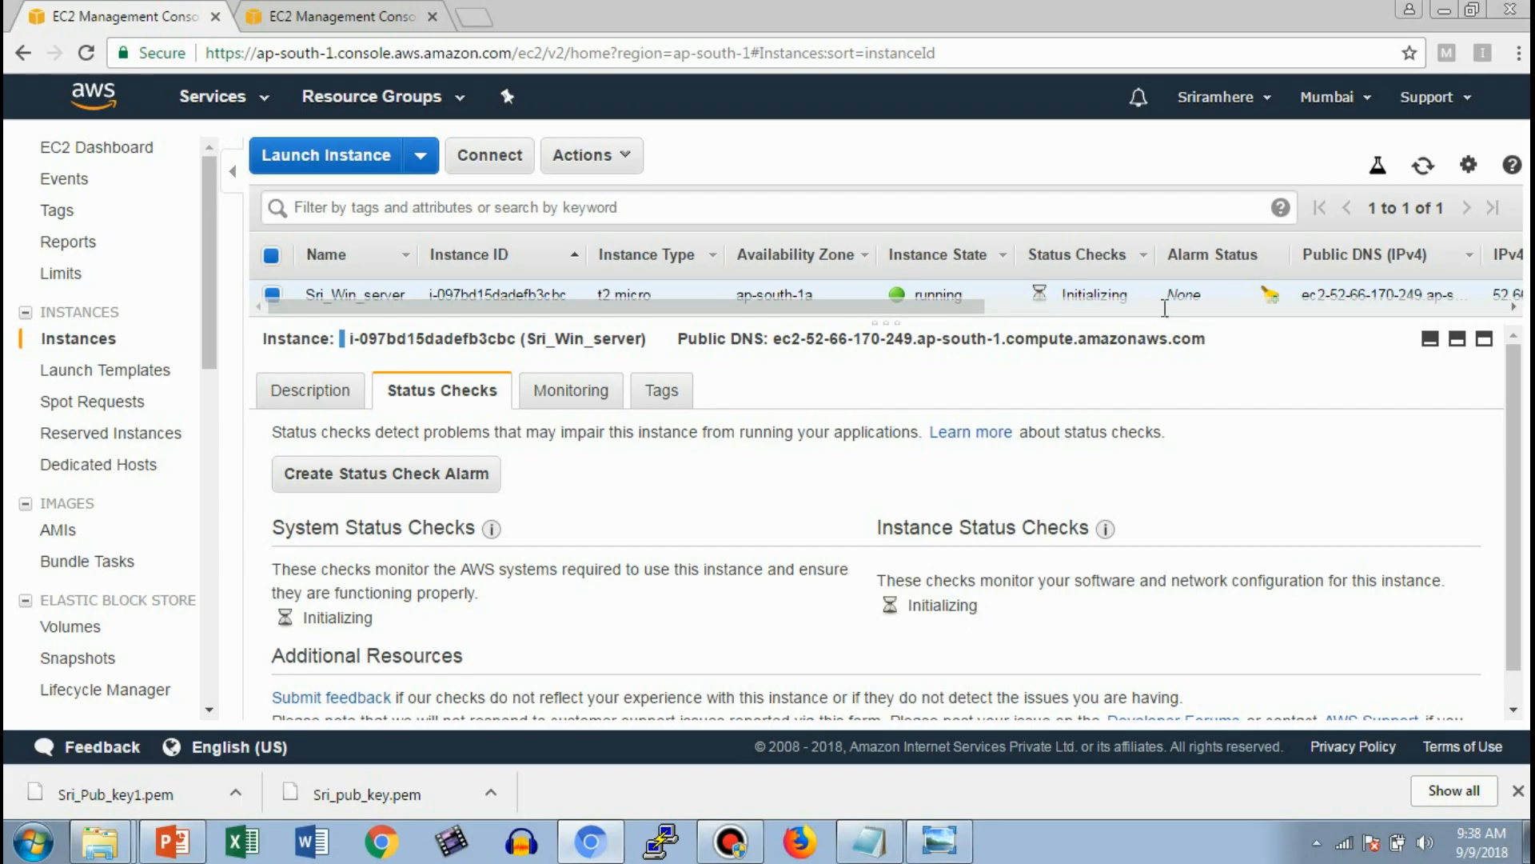
click(1428, 342)
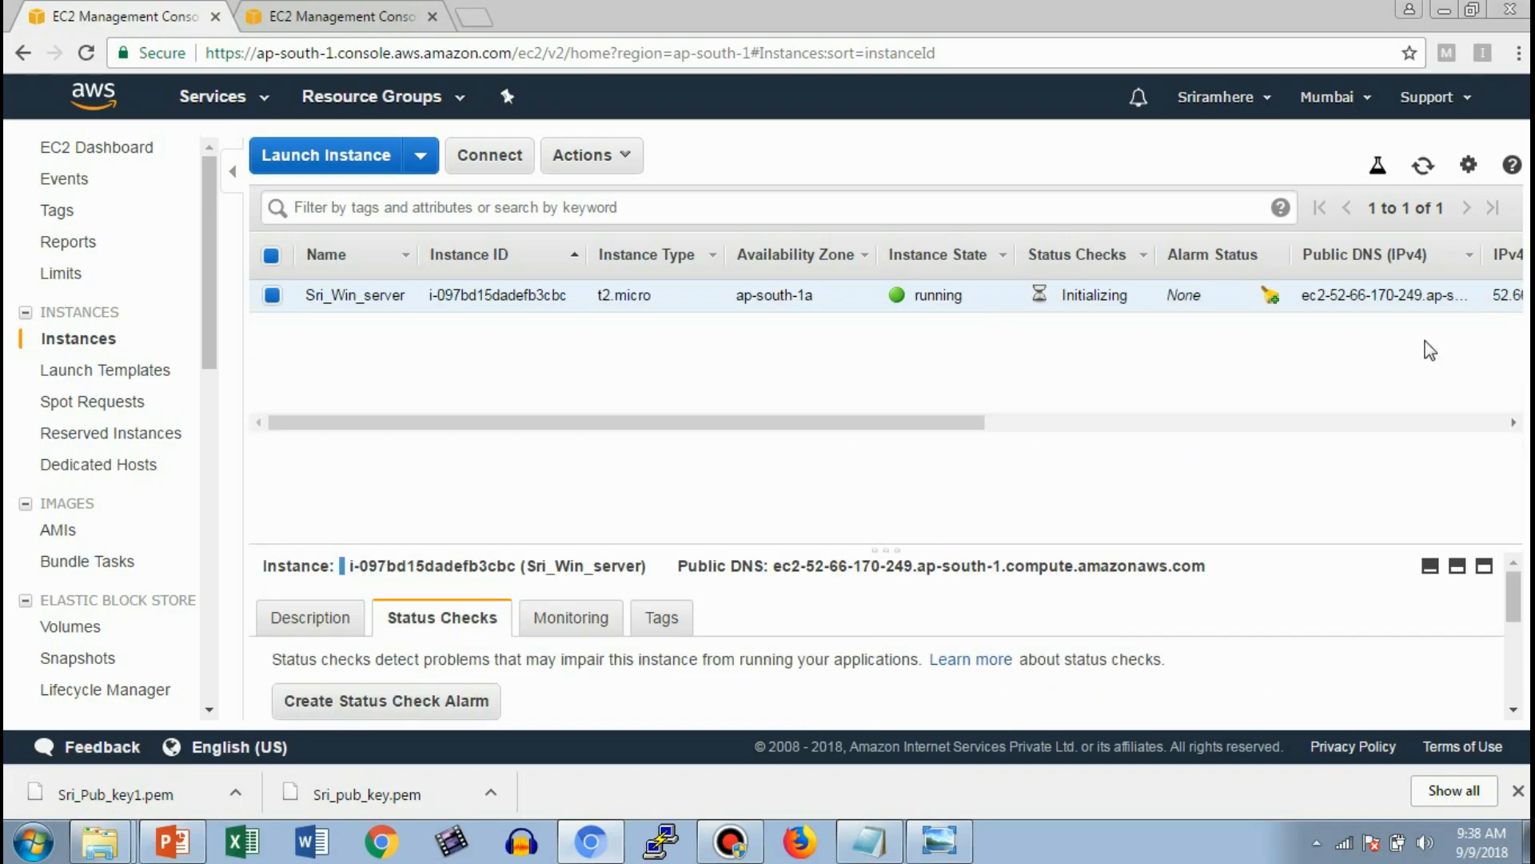
click(1424, 168)
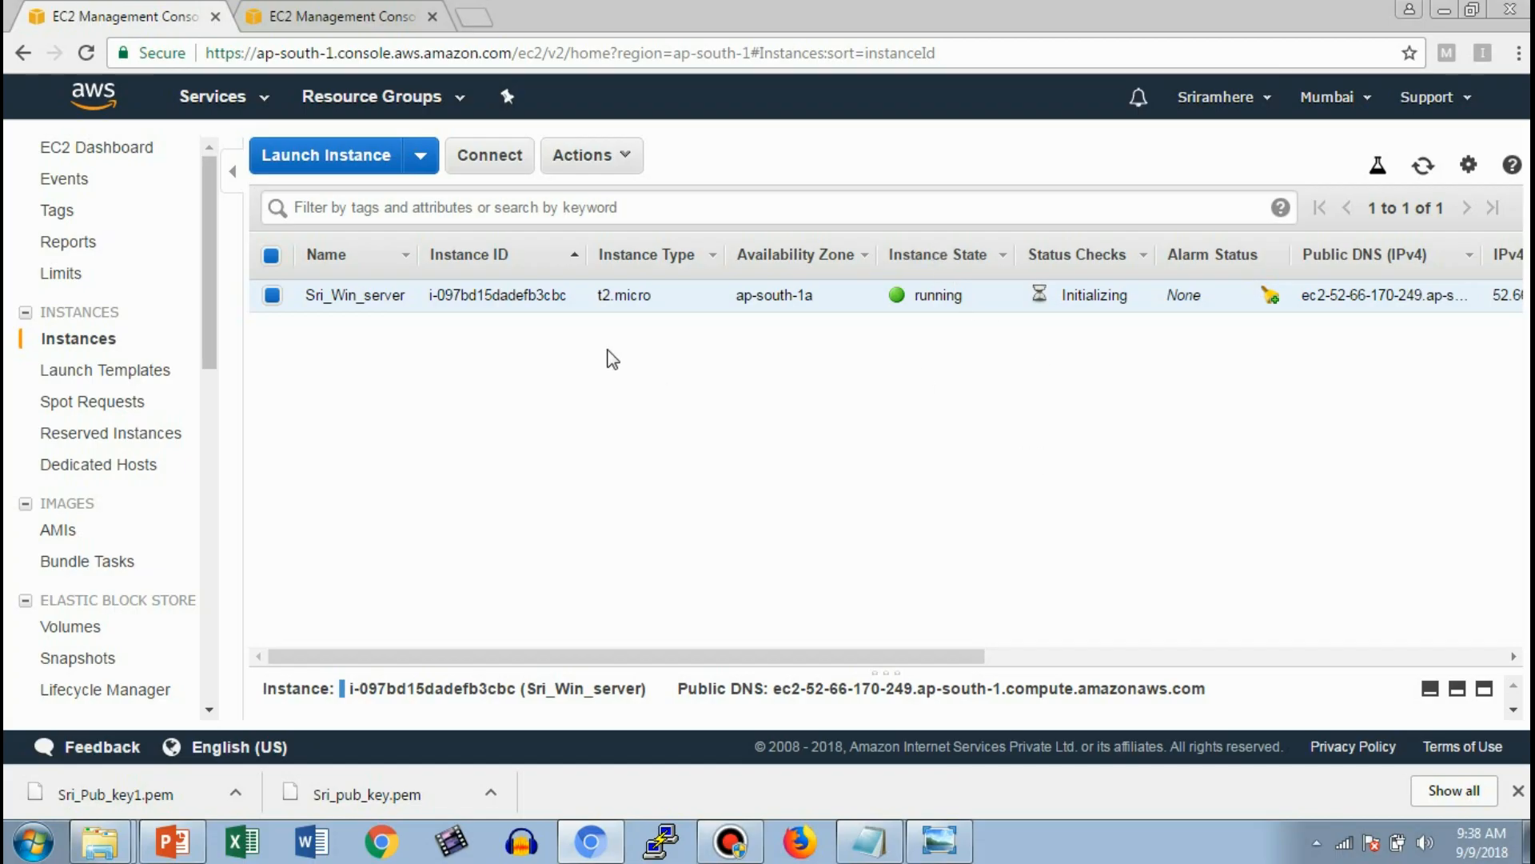
click(1484, 688)
Step: Switch to the topics notes in Notepad, read the EC2 step list, and return to the EC2 console
click(872, 839)
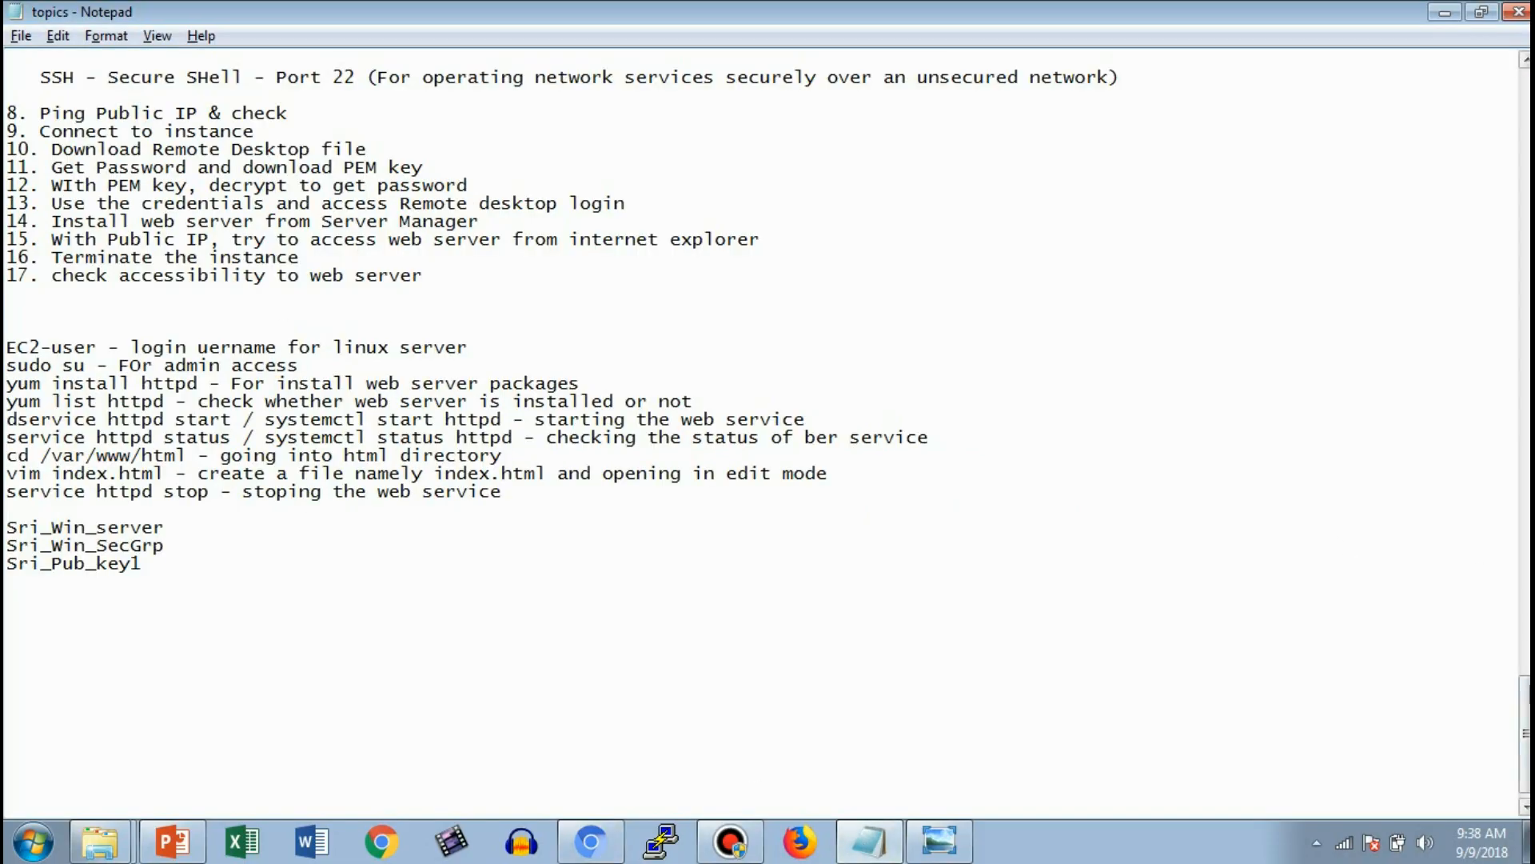
scroll(408, 476, up, 8)
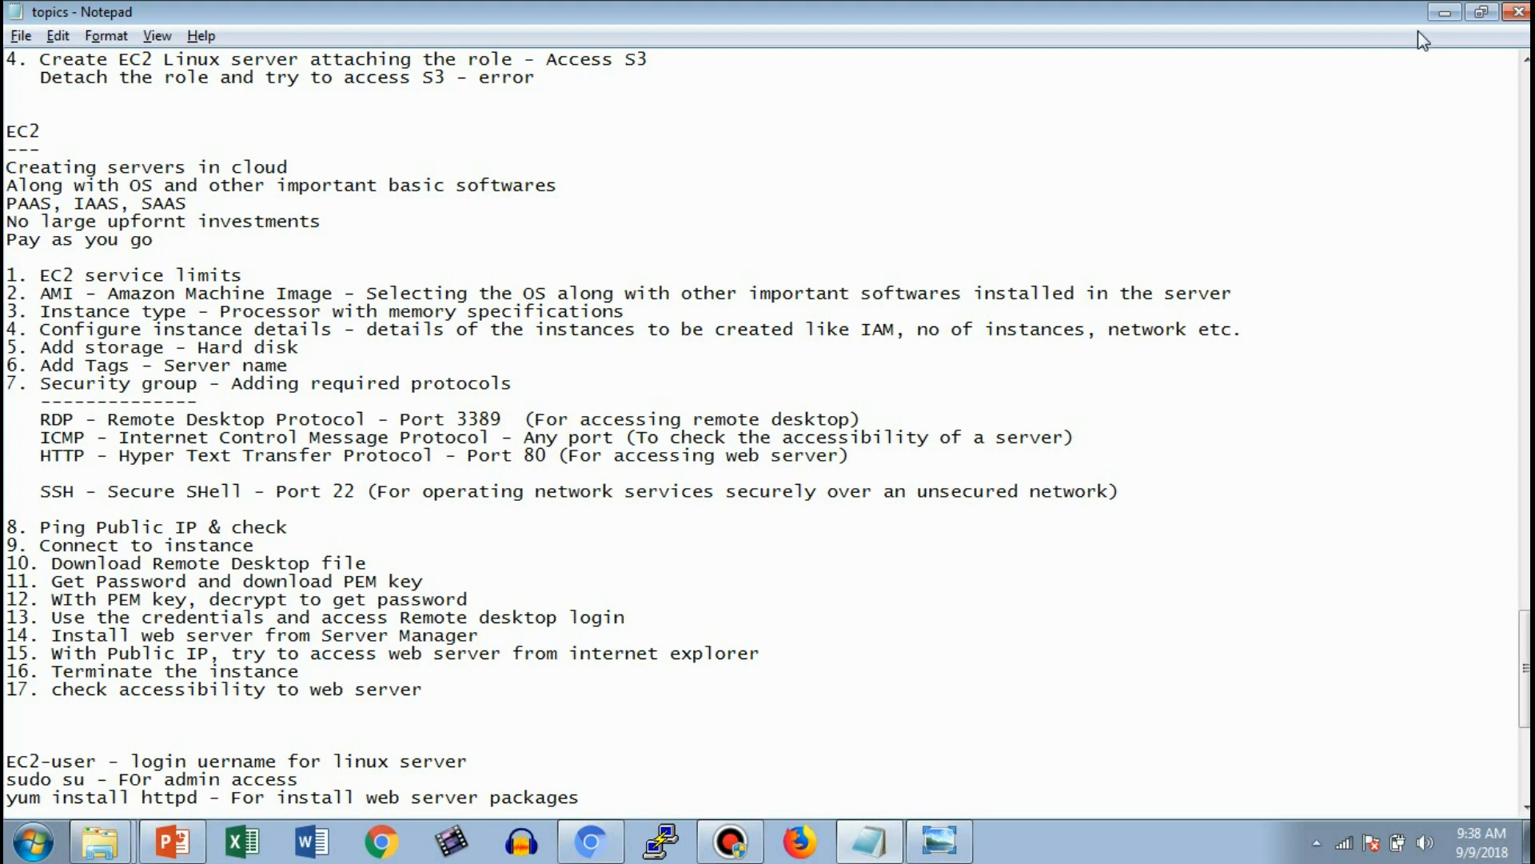
click(1444, 13)
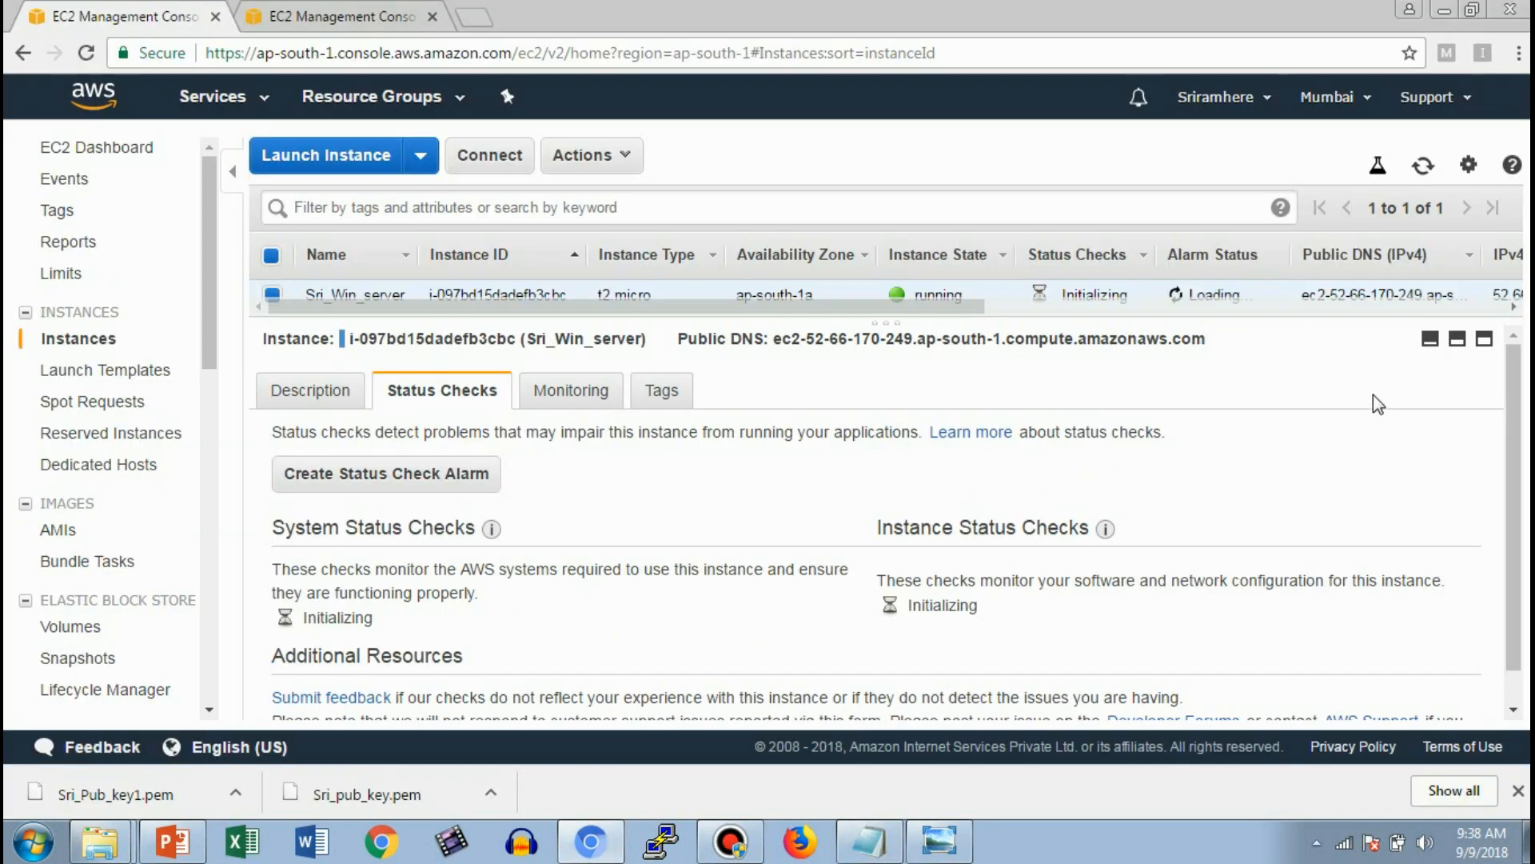
Step: Copy the instance's IPv4 public IP and ping 52.66.170.249 from the Windows Command Prompt
click(324, 408)
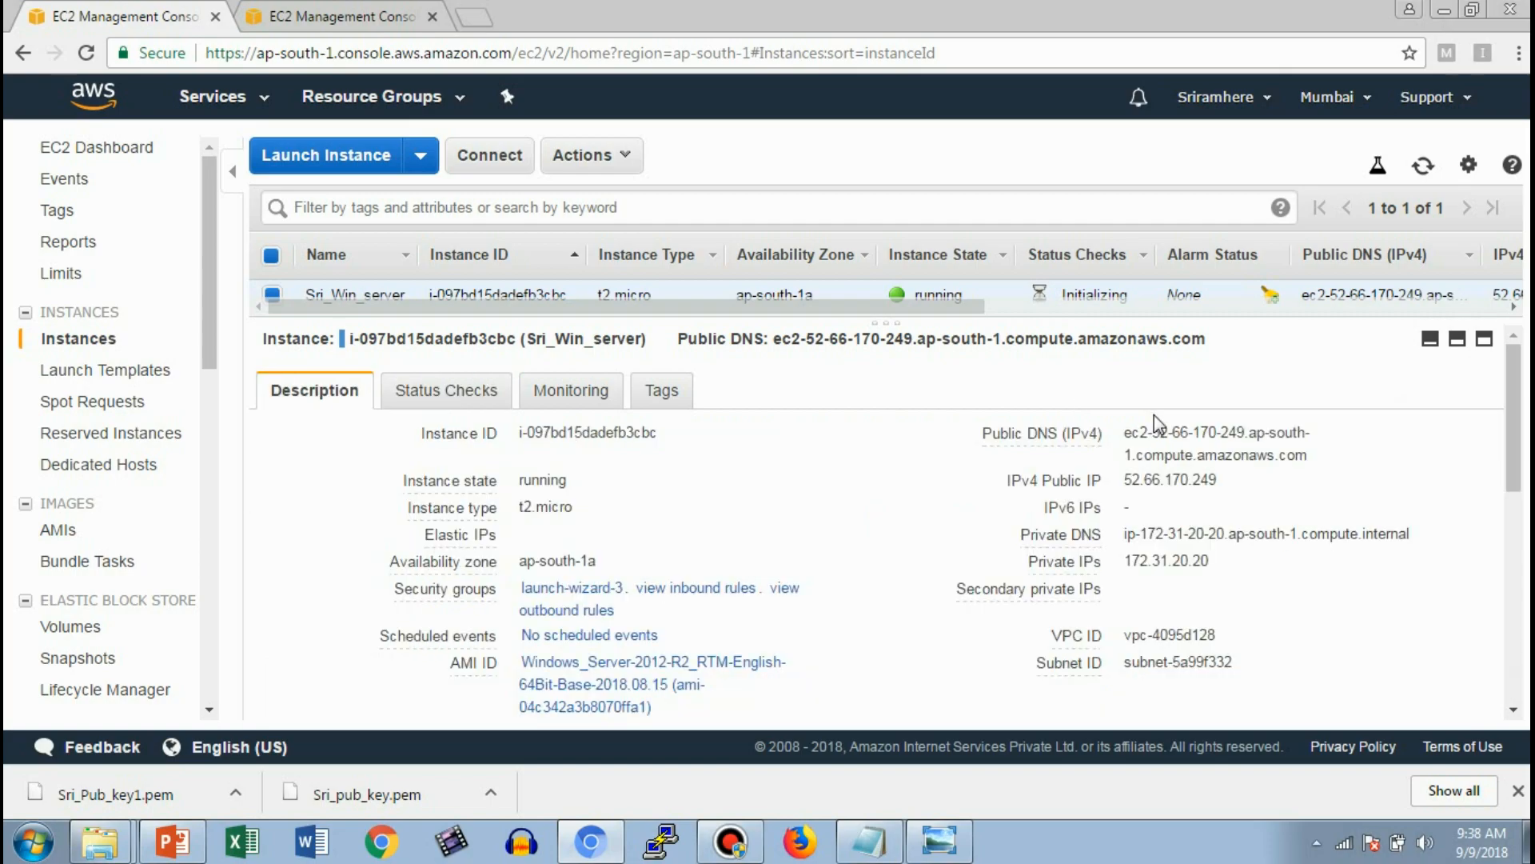
click(1232, 483)
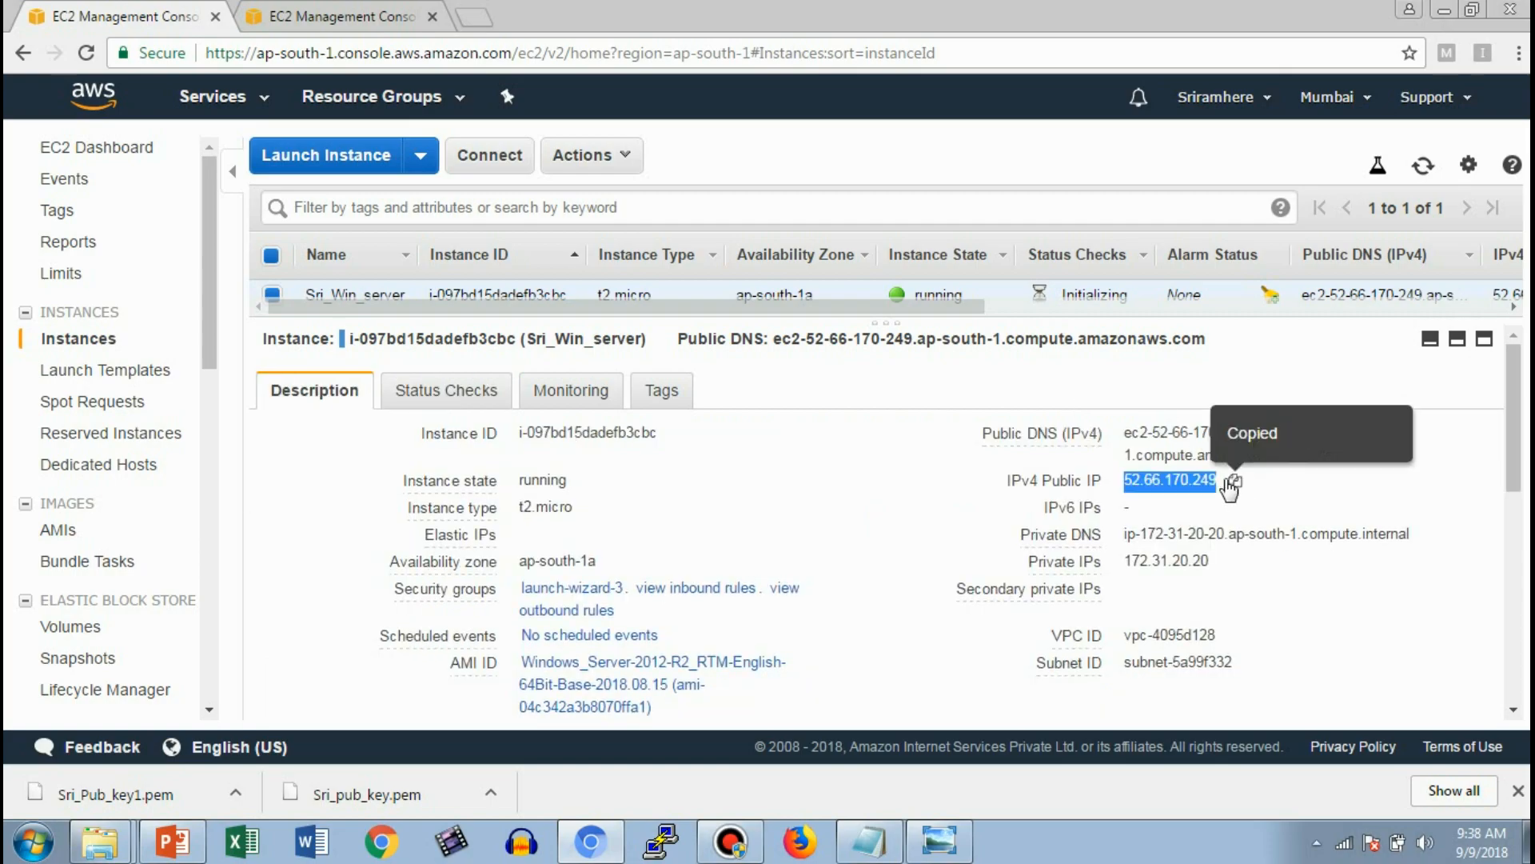
click(32, 840)
text(cmd)
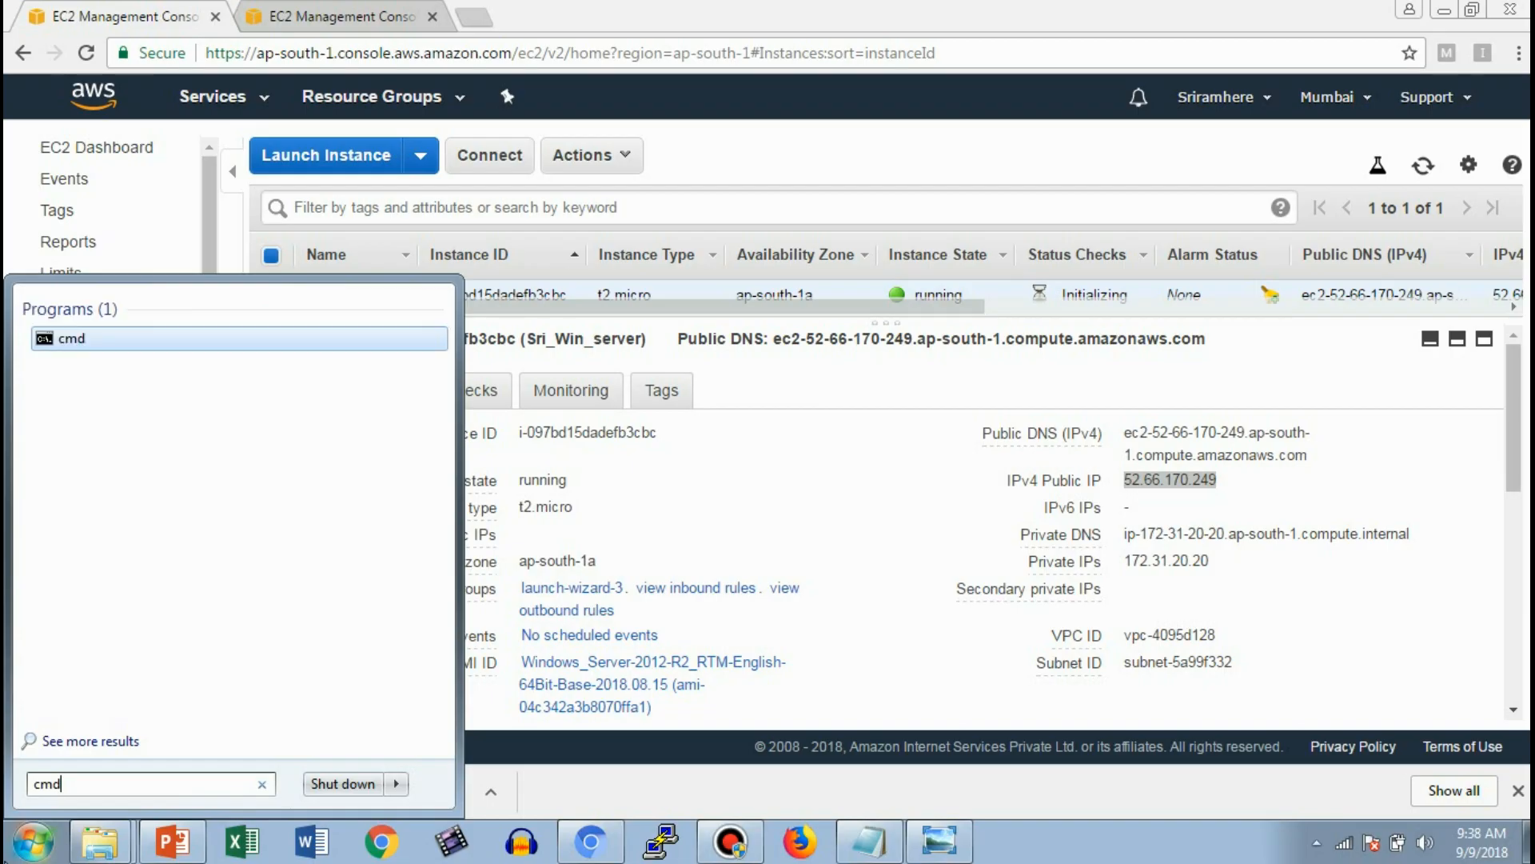
key(Return)
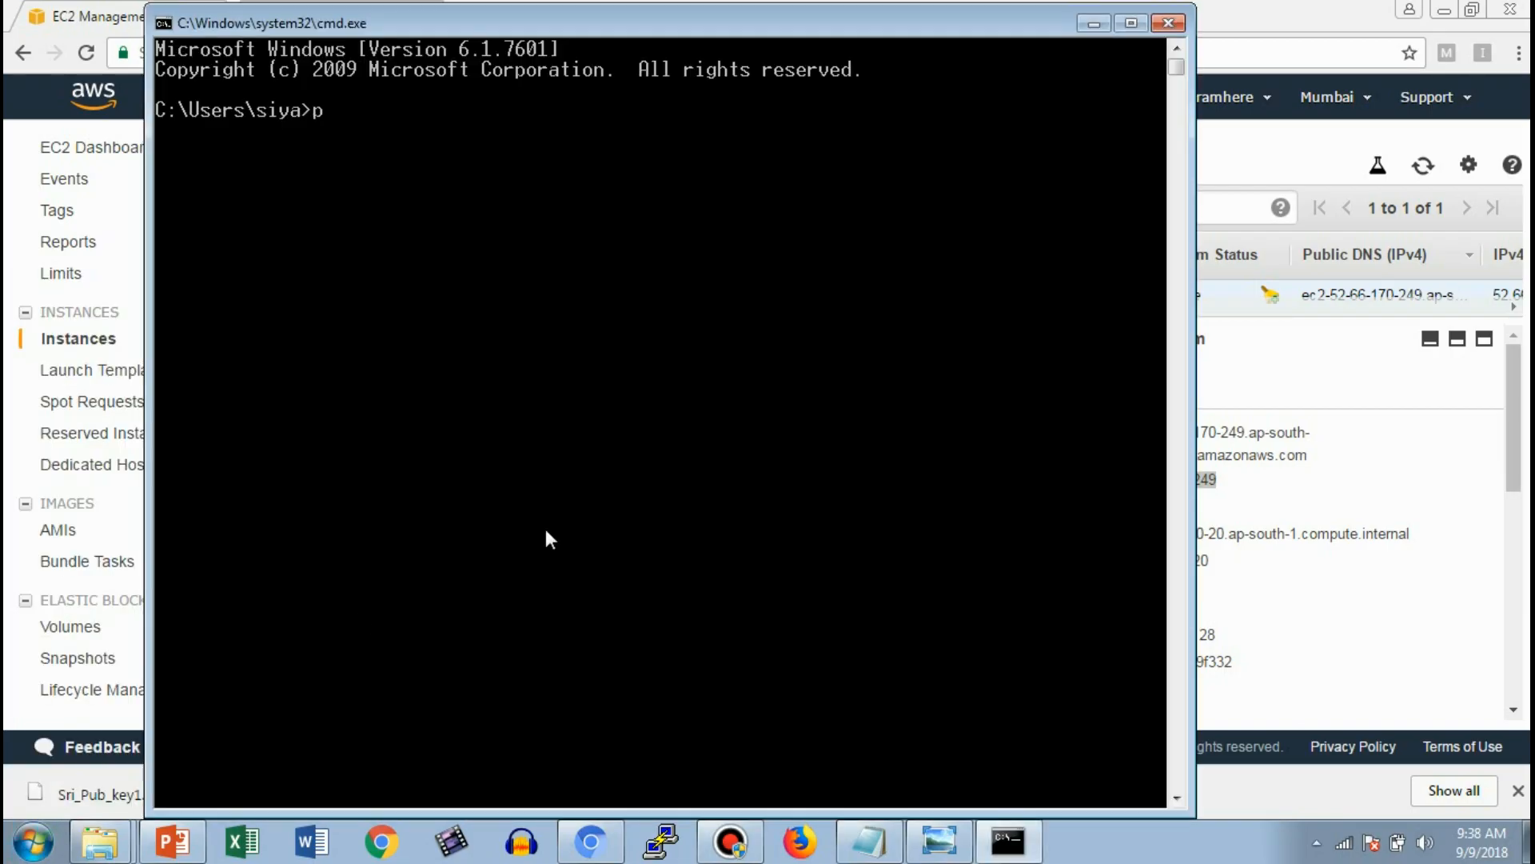
text(ping)
right_click(546, 530)
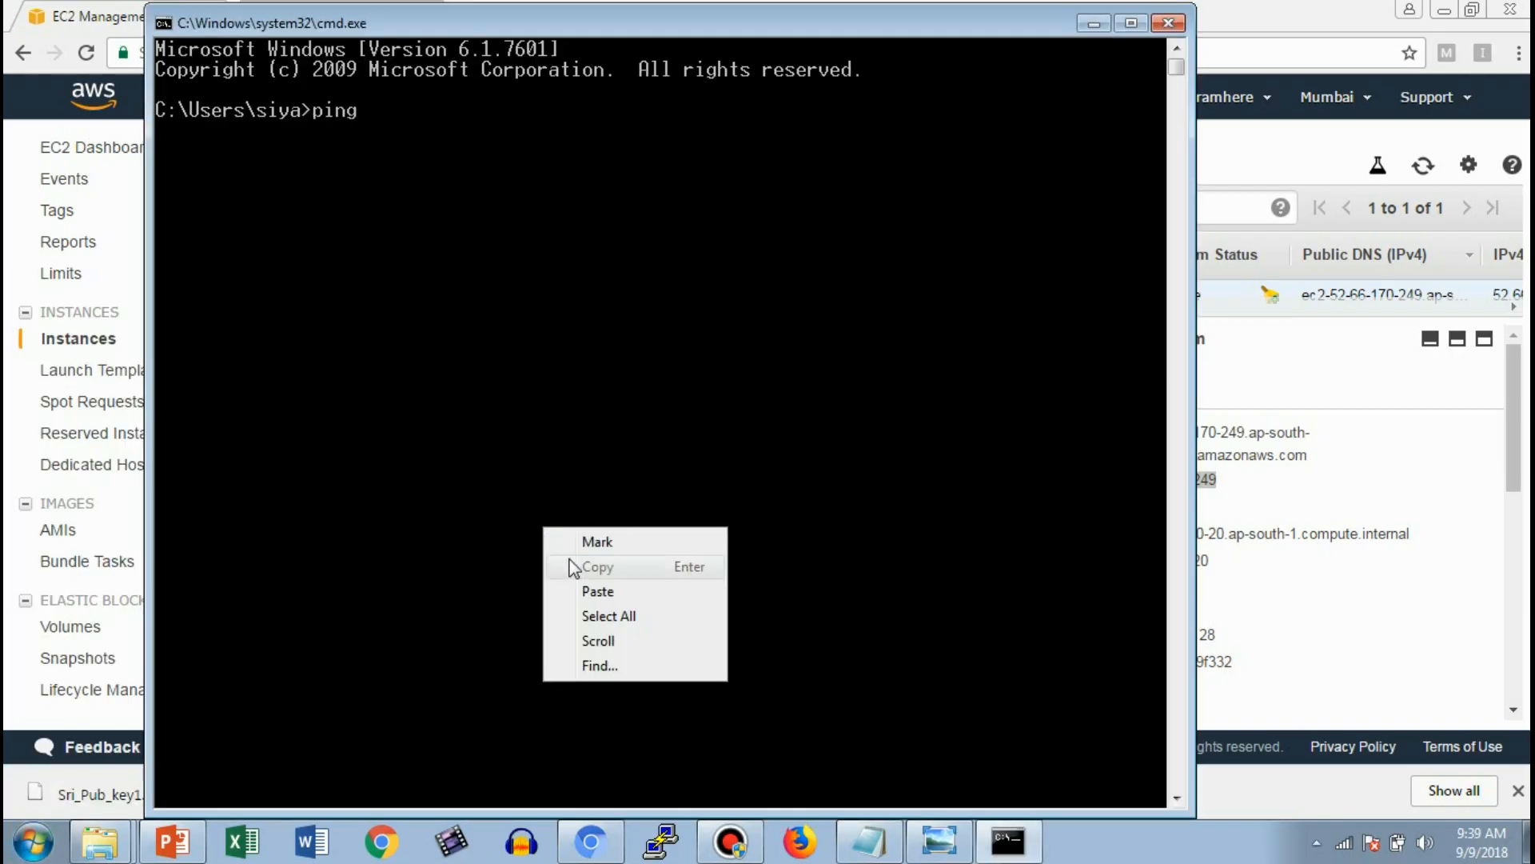
click(584, 592)
key(Return)
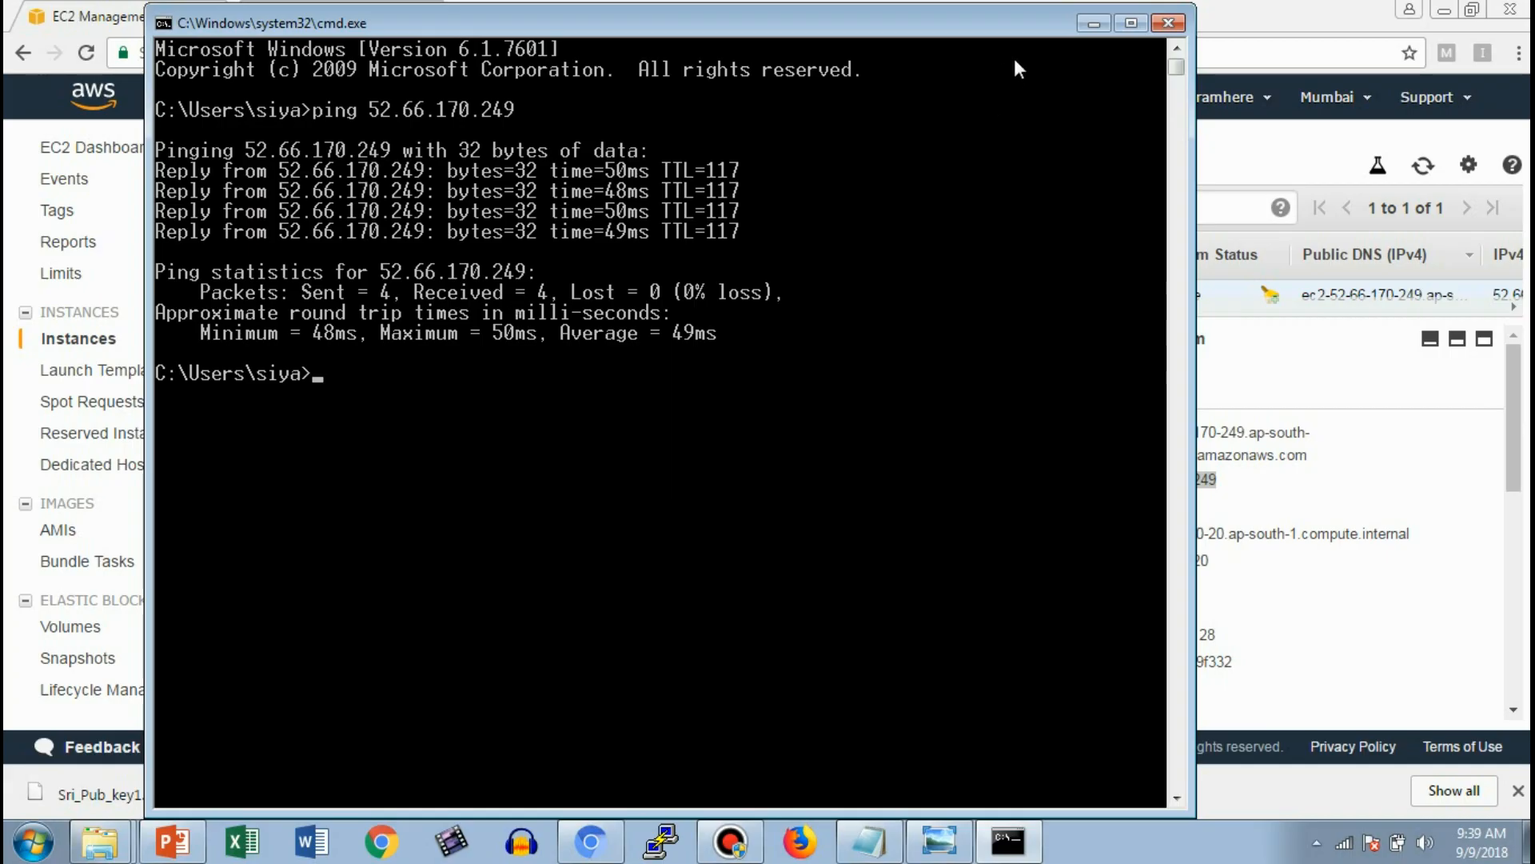
click(1086, 22)
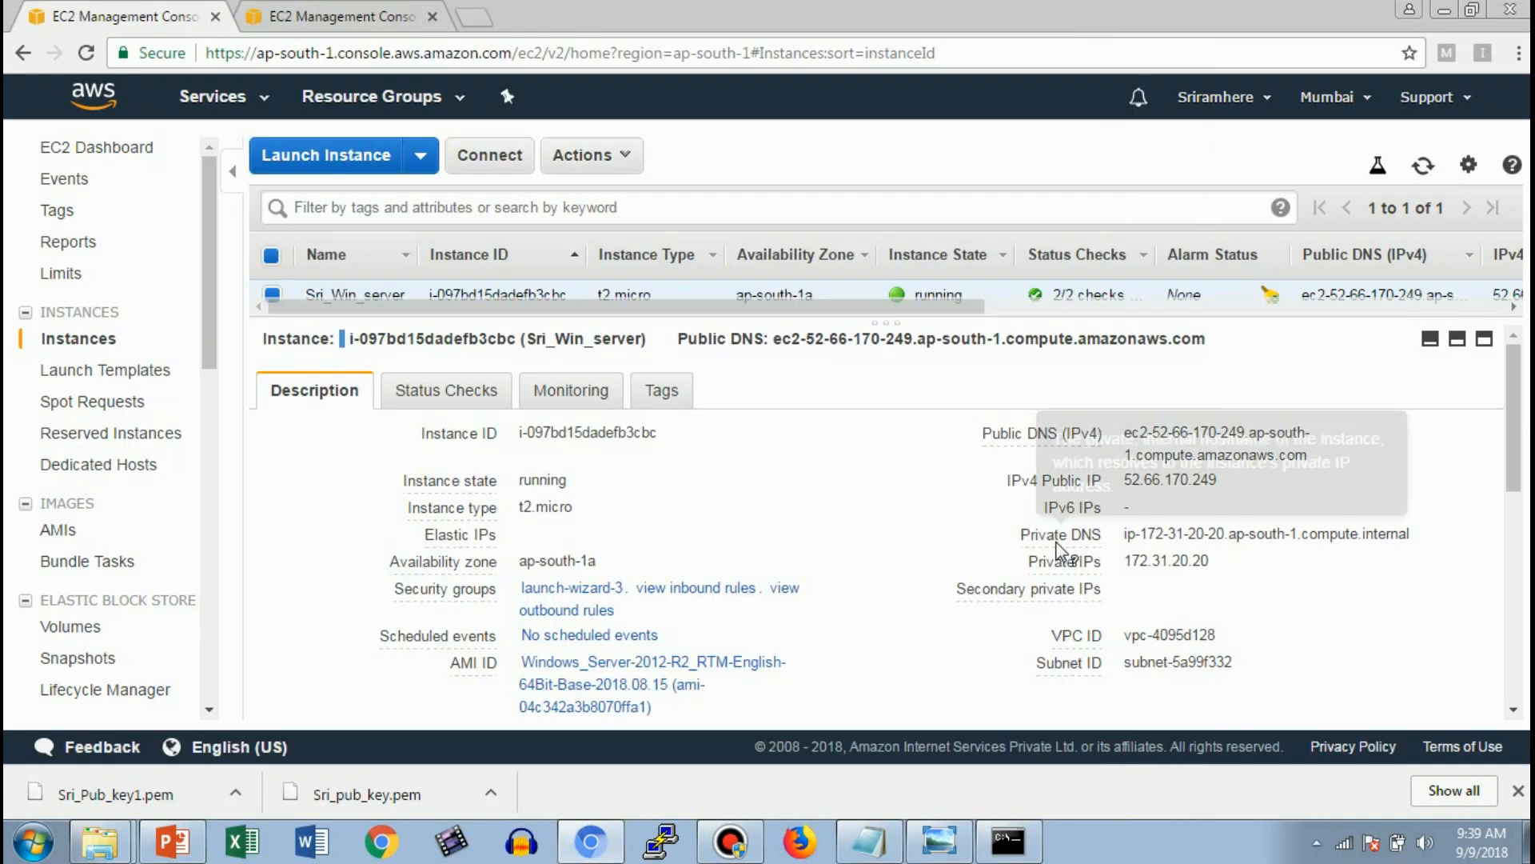
Step: Collapse the instance details and widen the Status Checks column to fit its full text
click(1430, 339)
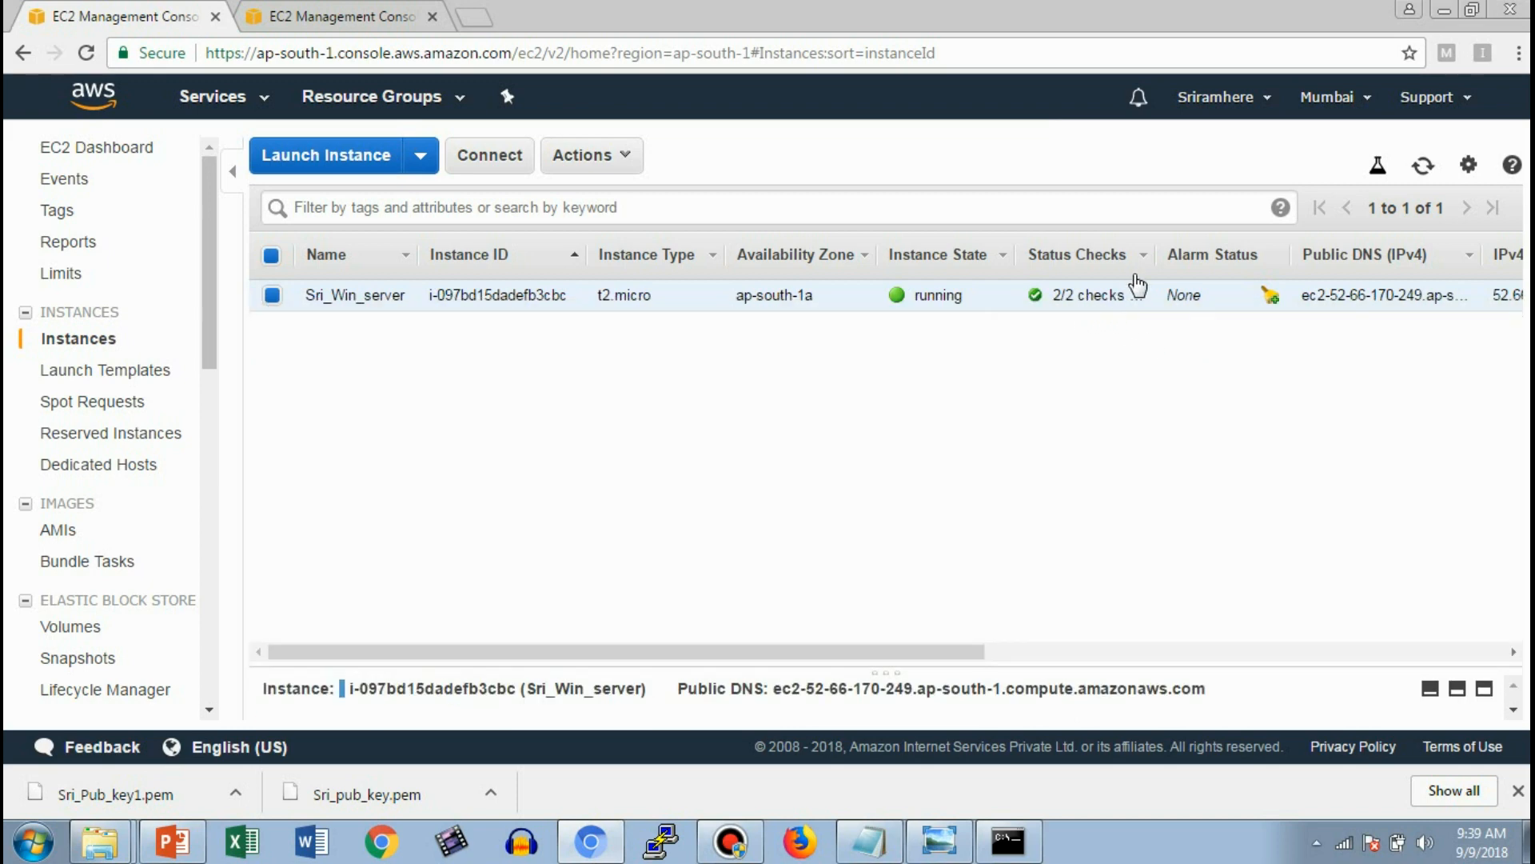
click(1152, 254)
drag(1153, 254, 1188, 253)
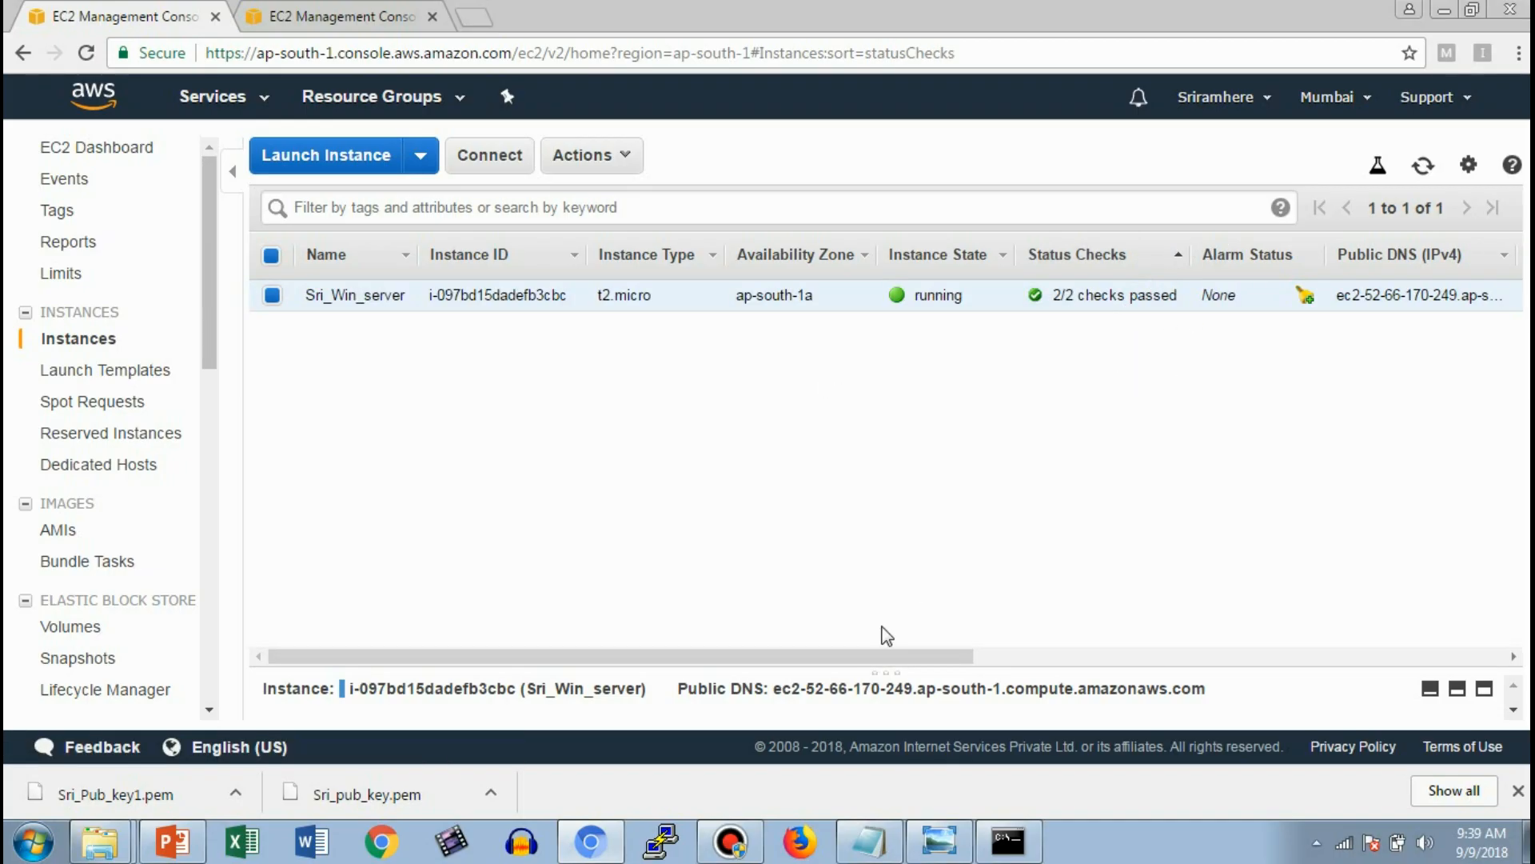
Step: Read the RDP entry in the topics notes in Notepad and return to the EC2 console
click(869, 841)
double_click(55, 419)
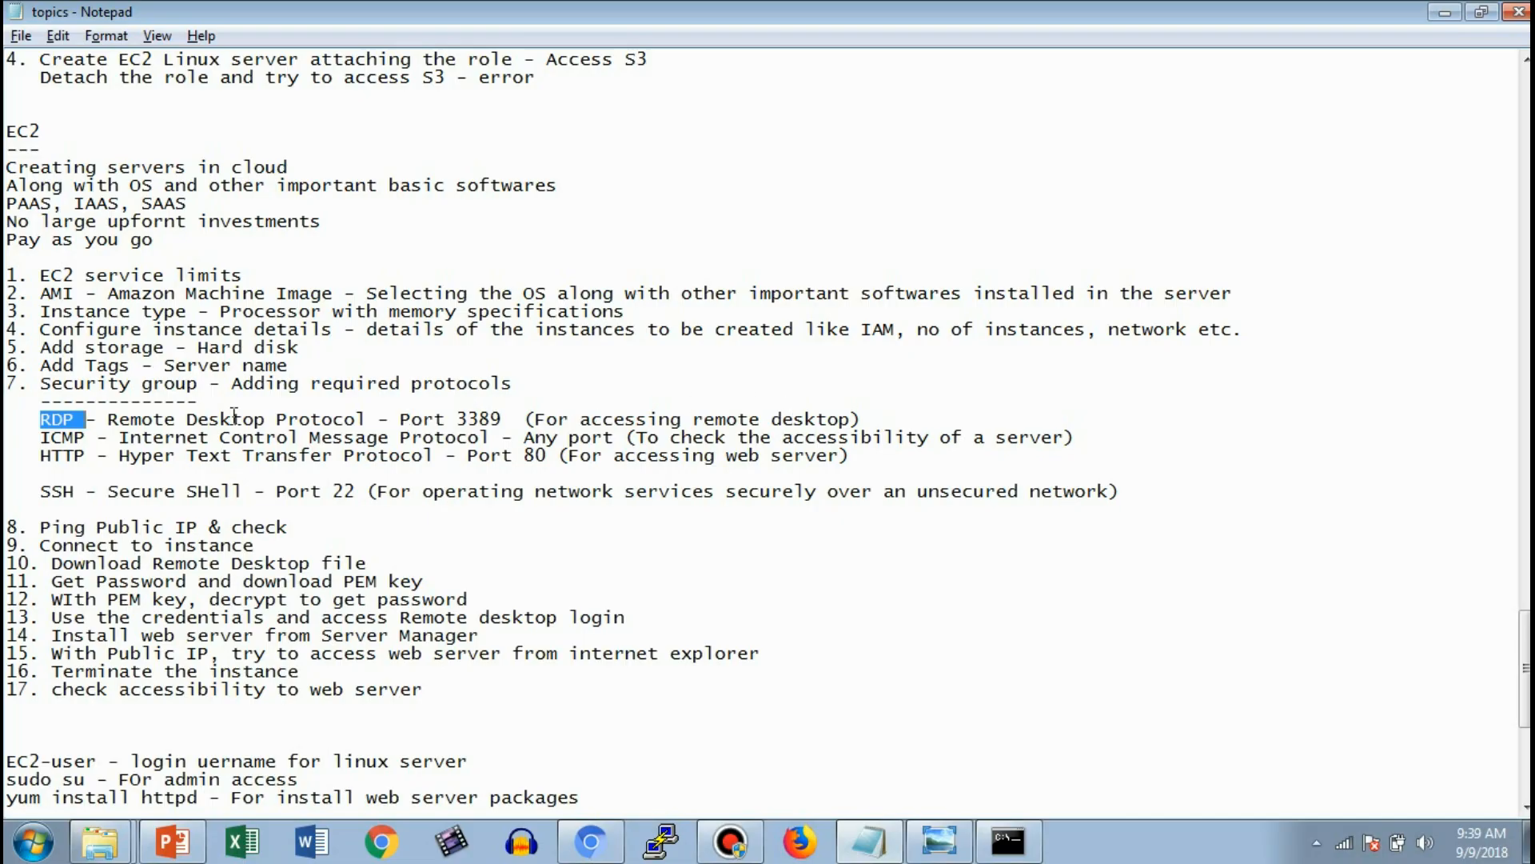
click(1444, 16)
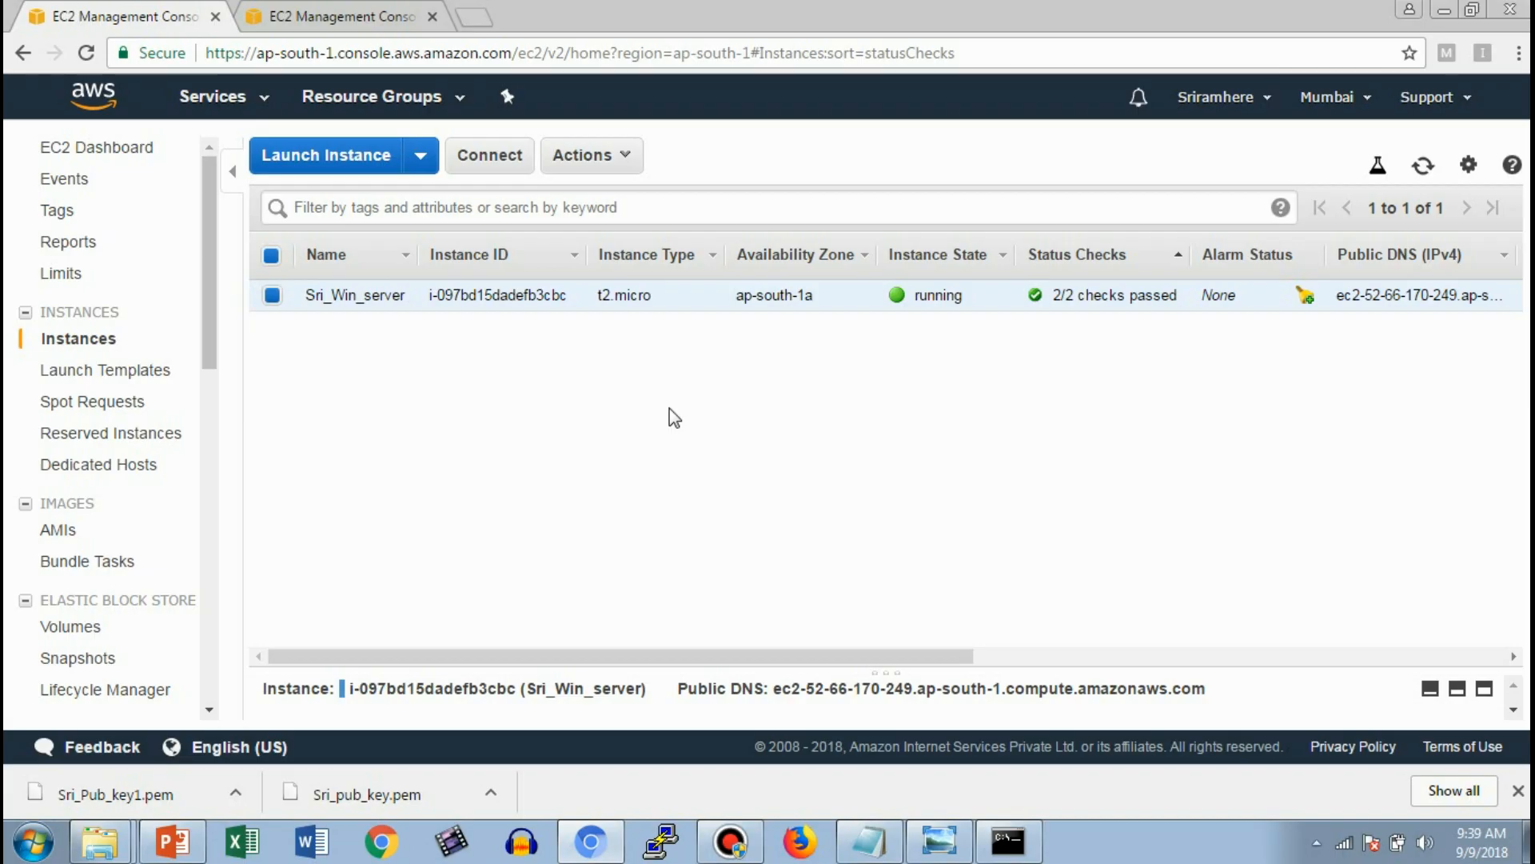
Step: Download the Remote Desktop file for connecting to Sri_Win_server and open it from the Downloads folder
click(496, 162)
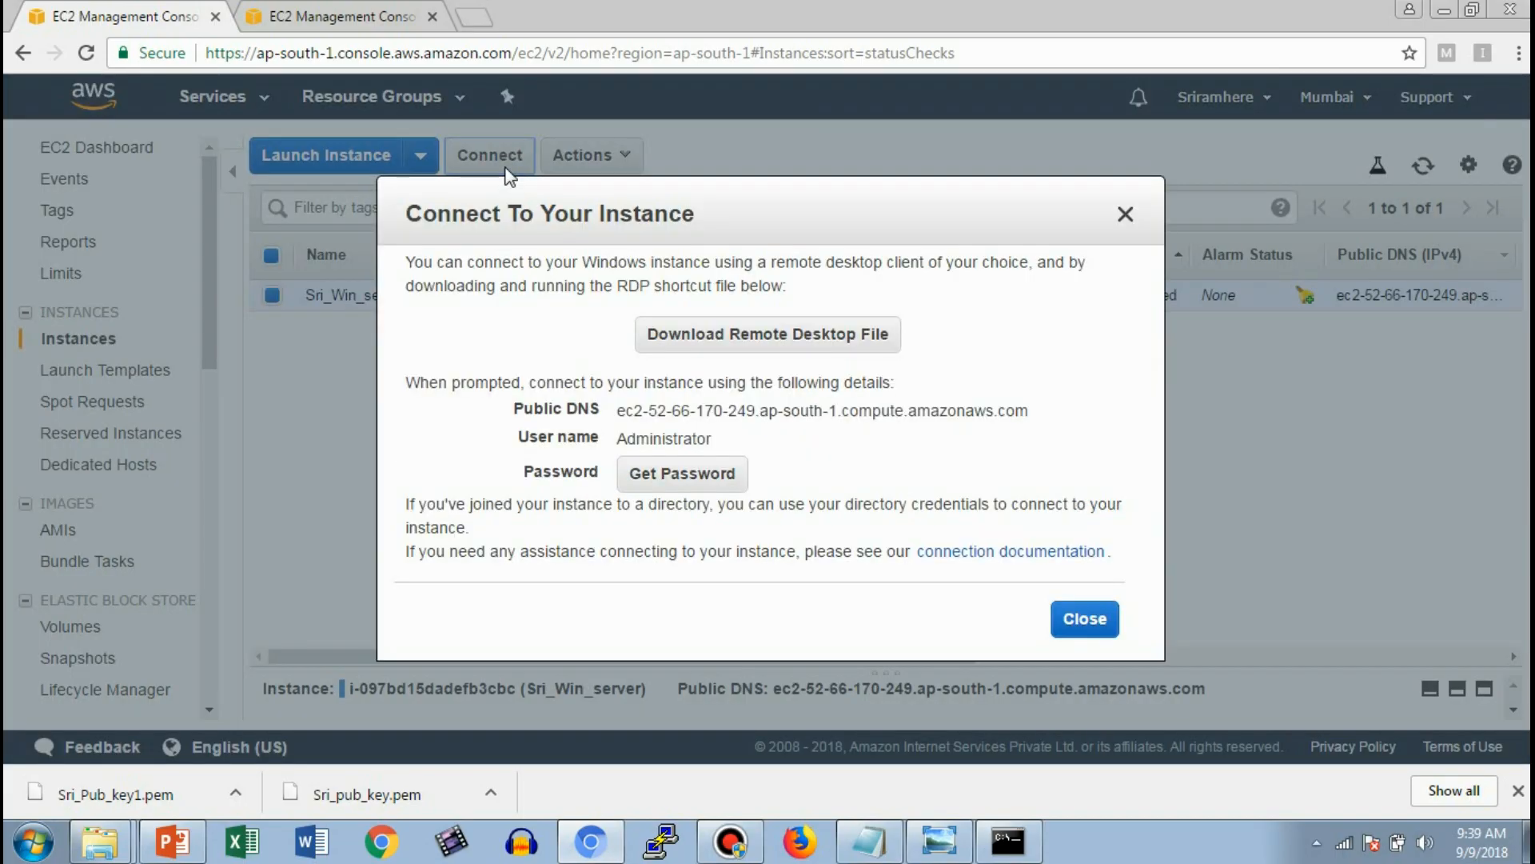
click(739, 343)
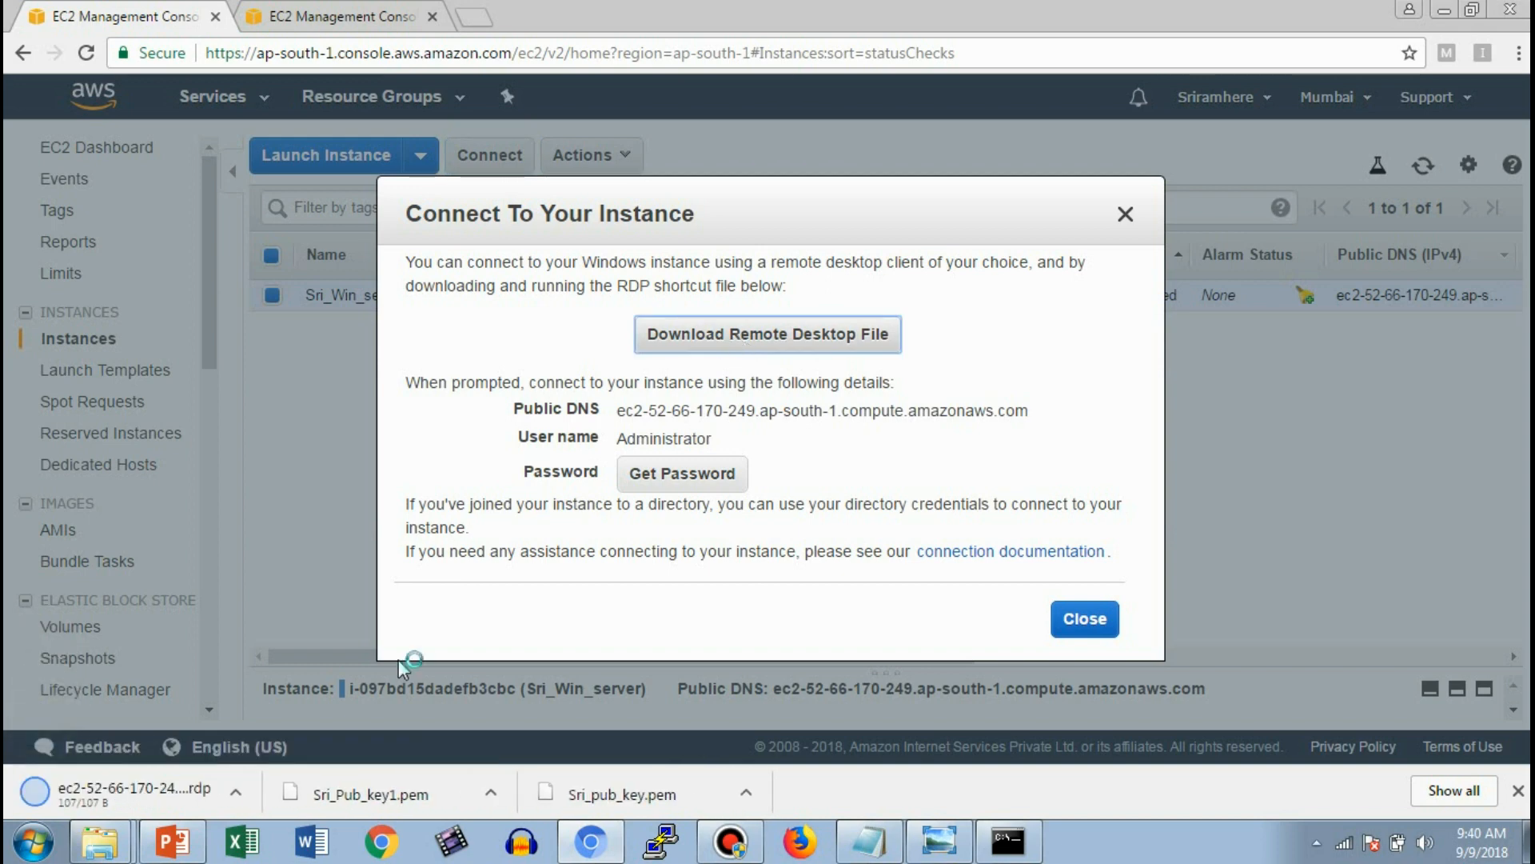
click(112, 843)
click(120, 802)
click(631, 188)
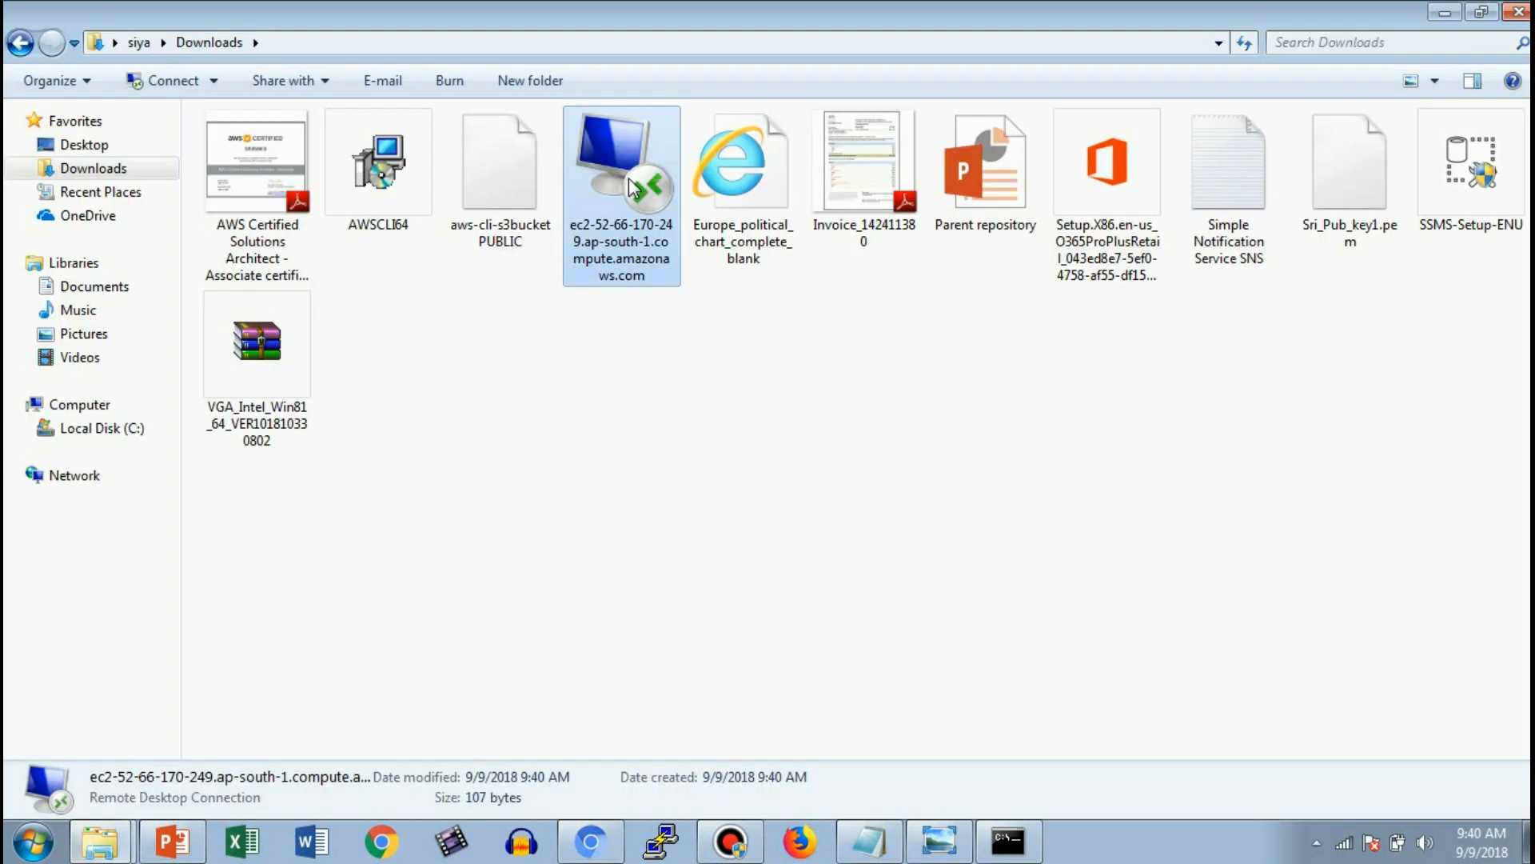
double_click(631, 188)
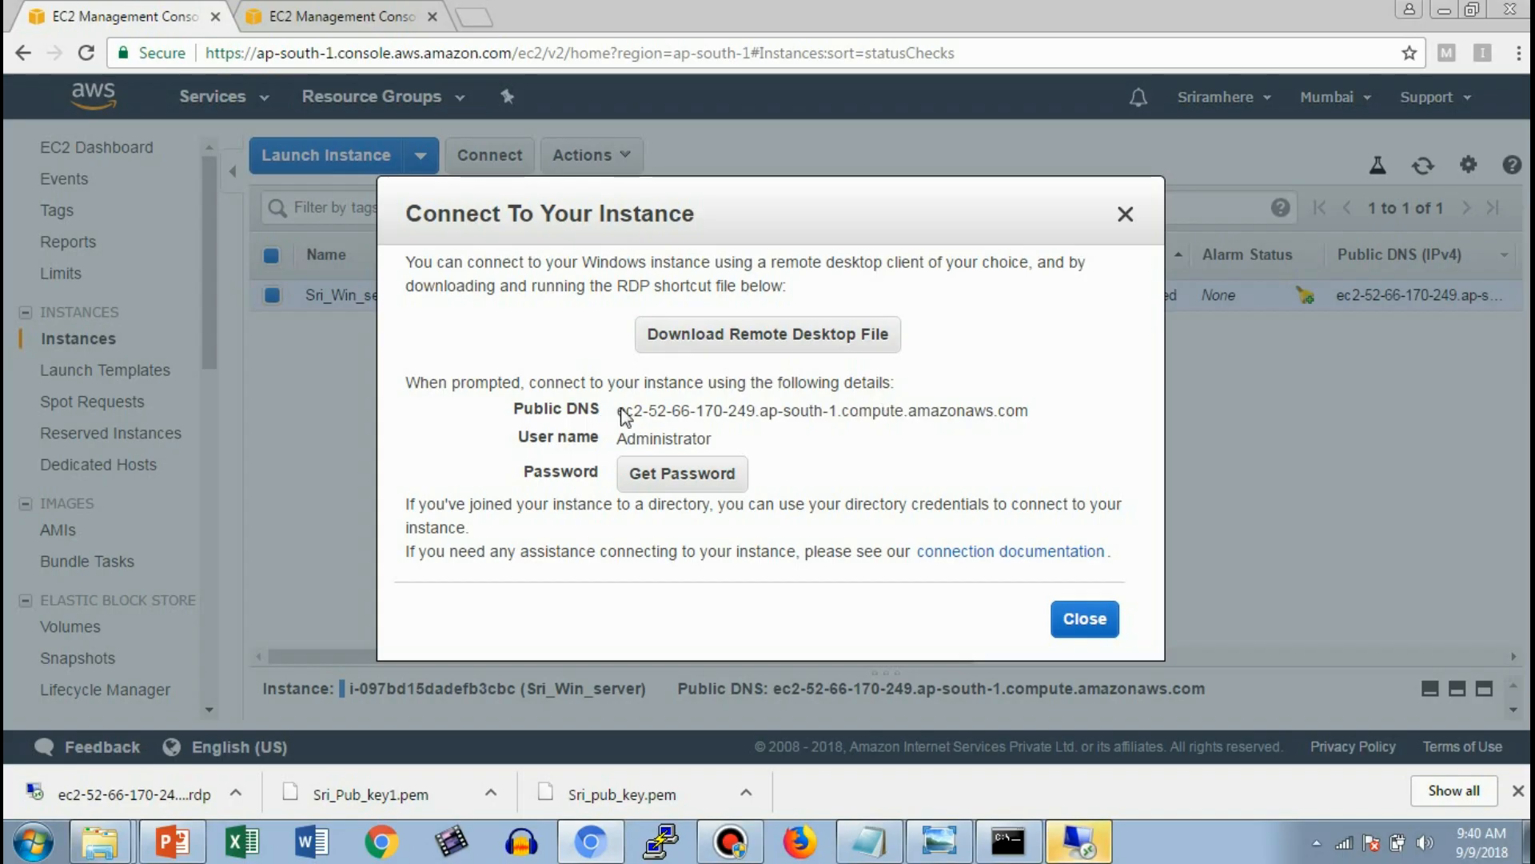
Step: Review the user name and password entries in the connection details, and locate Sri_Pub_key1.pem in the Downloads folder
double_click(656, 440)
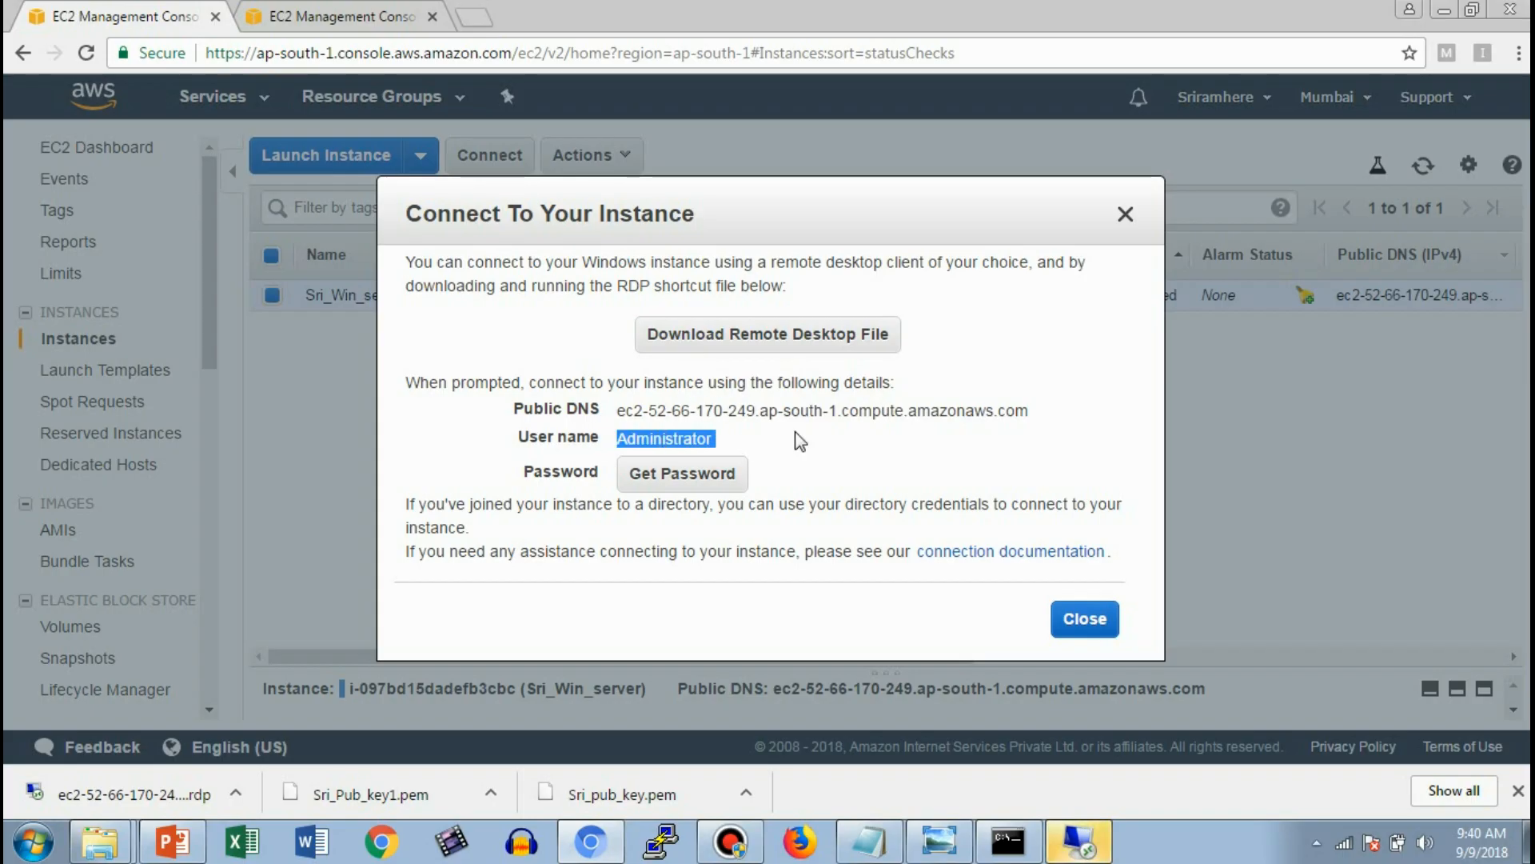
double_click(576, 472)
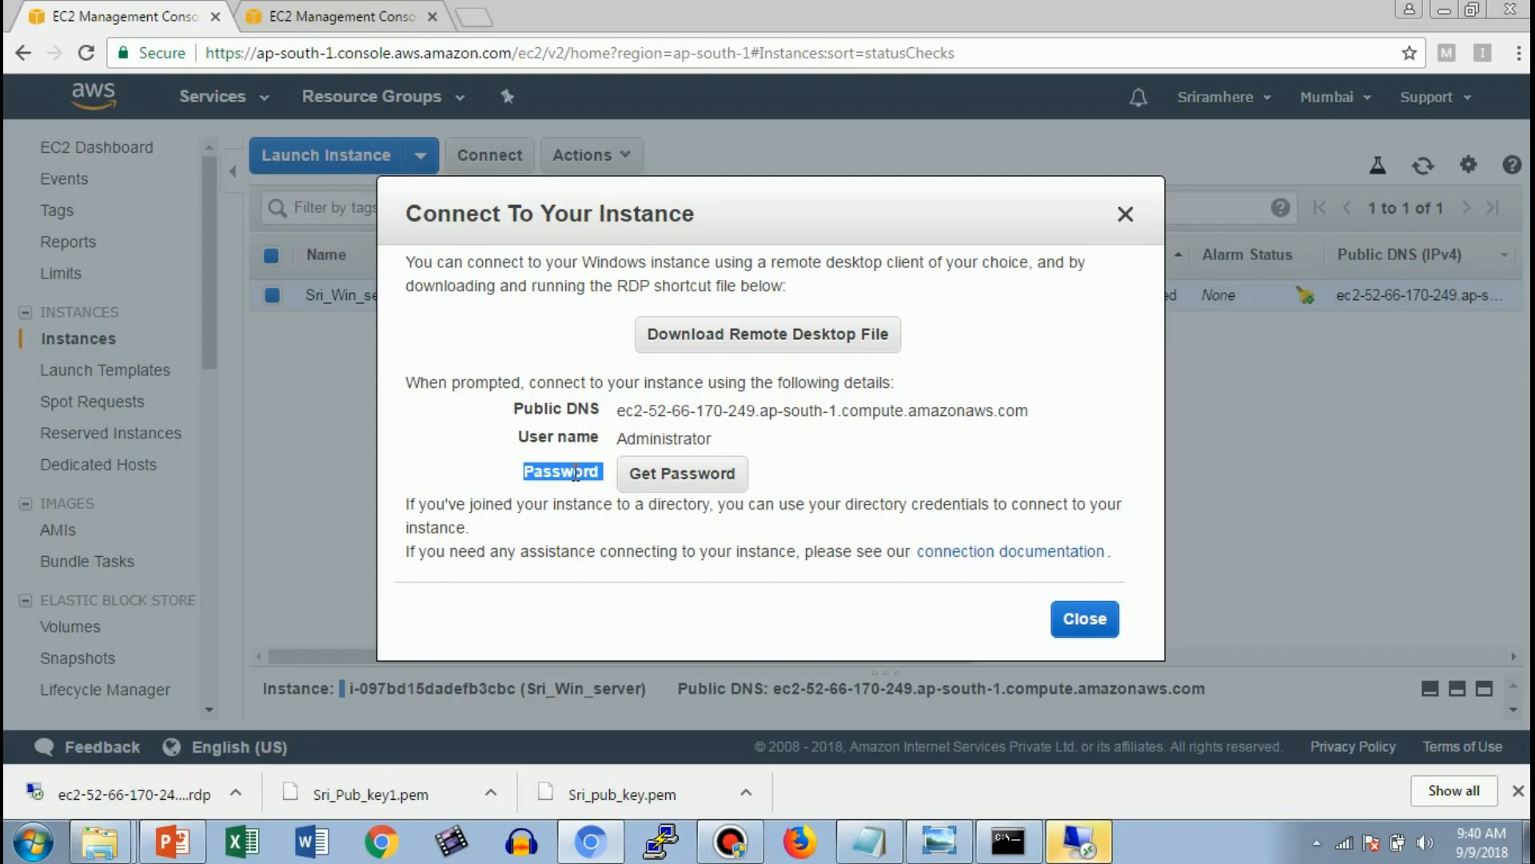
mouse_move(104, 836)
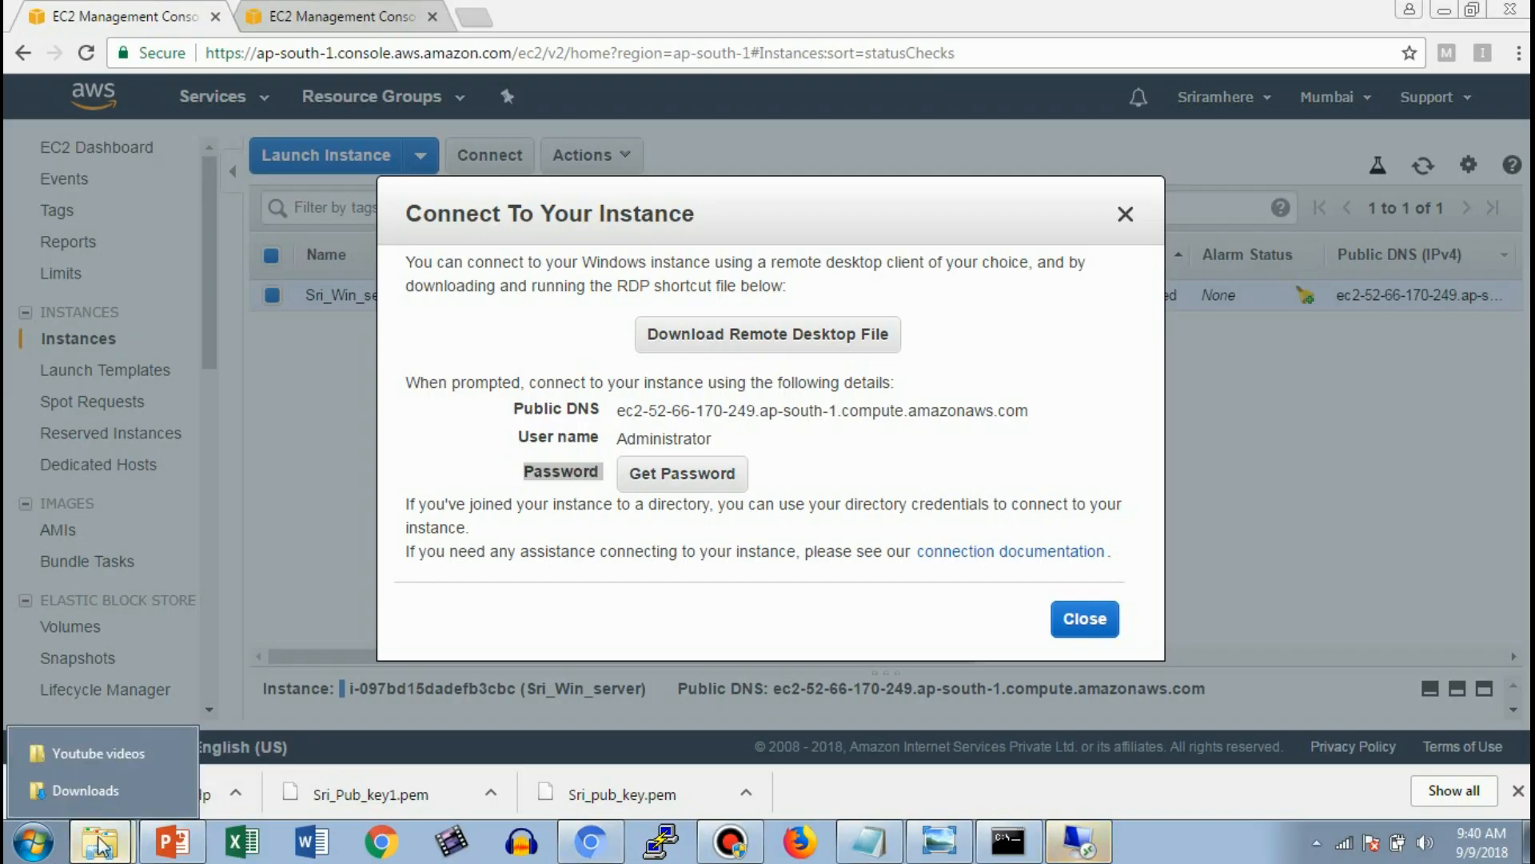
click(107, 802)
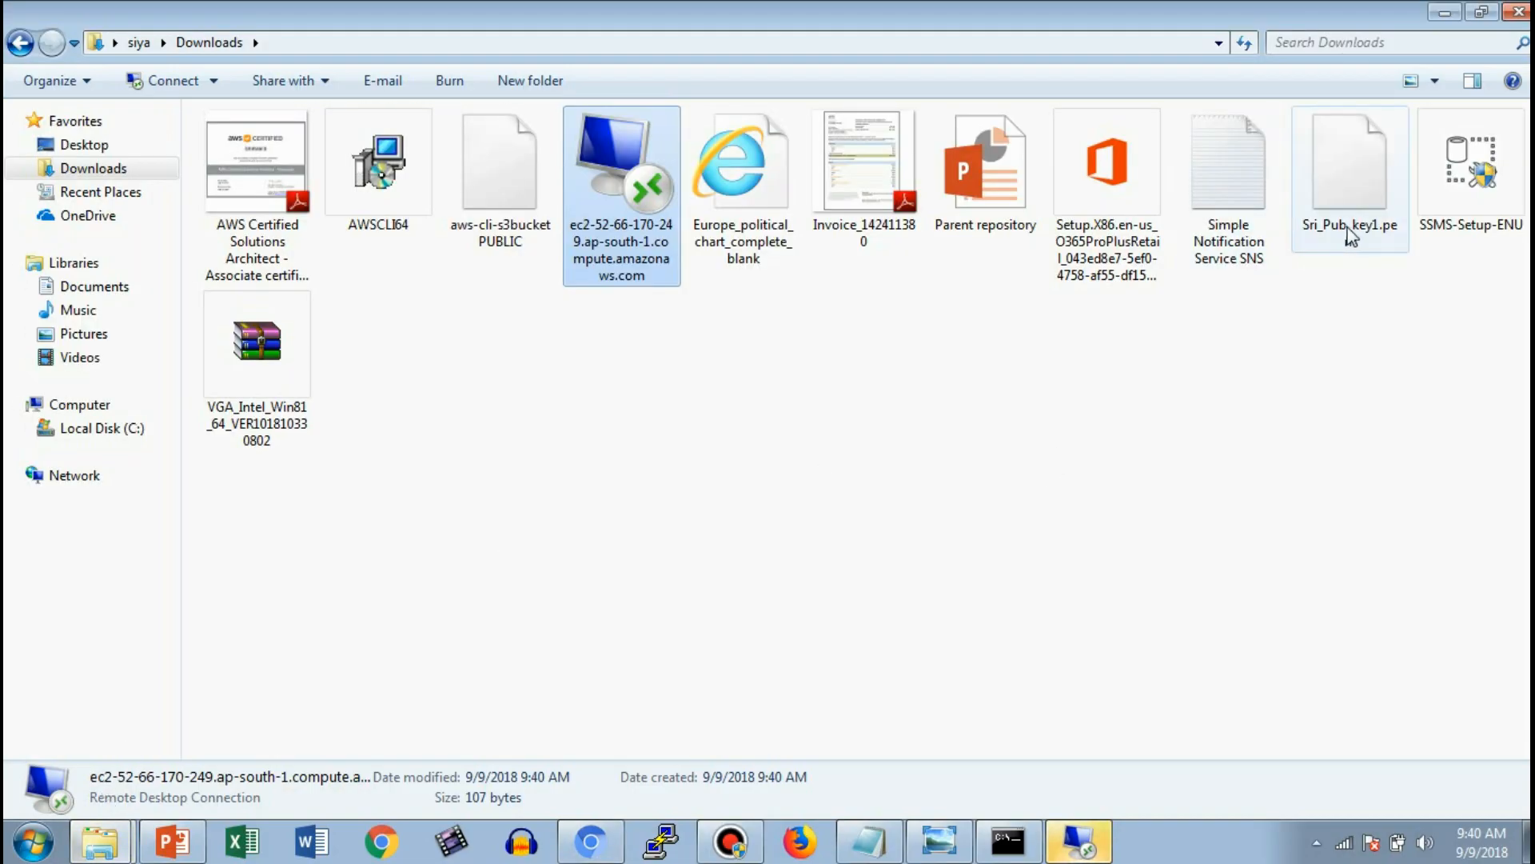
click(1361, 191)
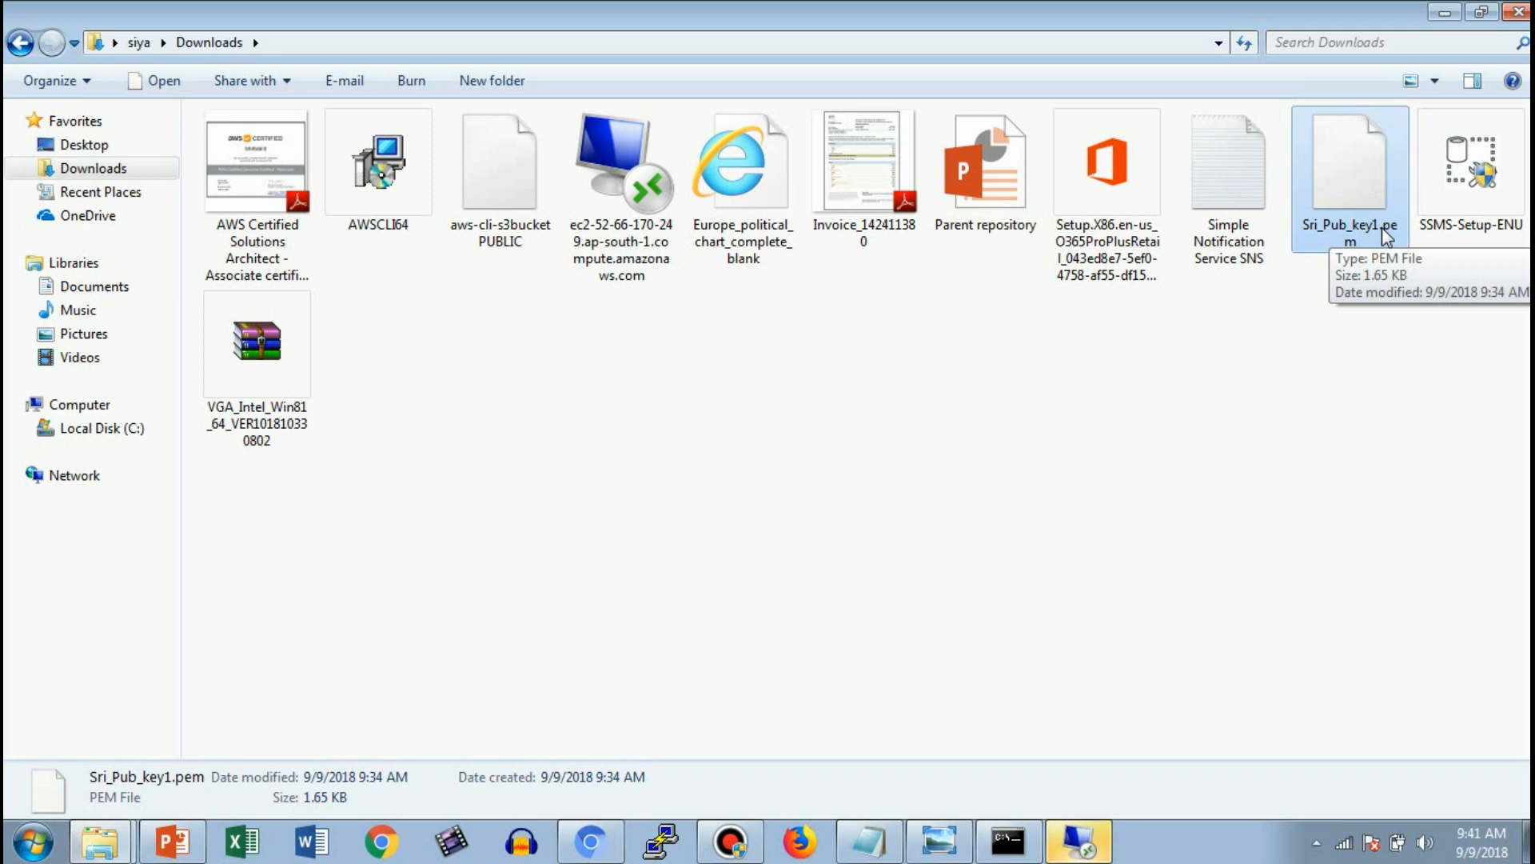
Step: Decrypt the instance's Administrator password in the EC2 console using the Sri_Pub_key1.pem key file, and copy the password
click(1444, 12)
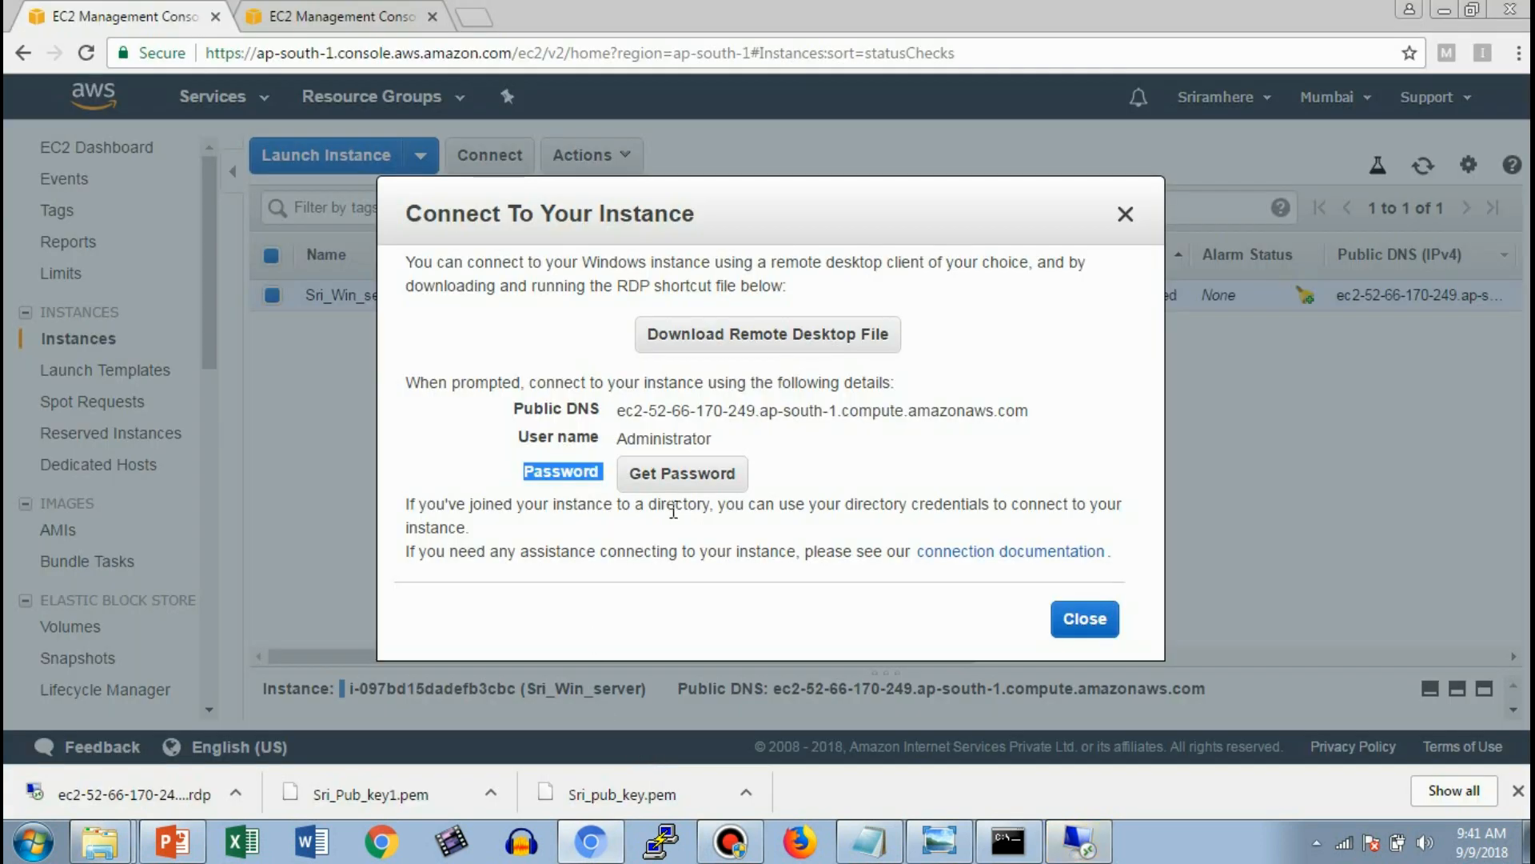
click(673, 473)
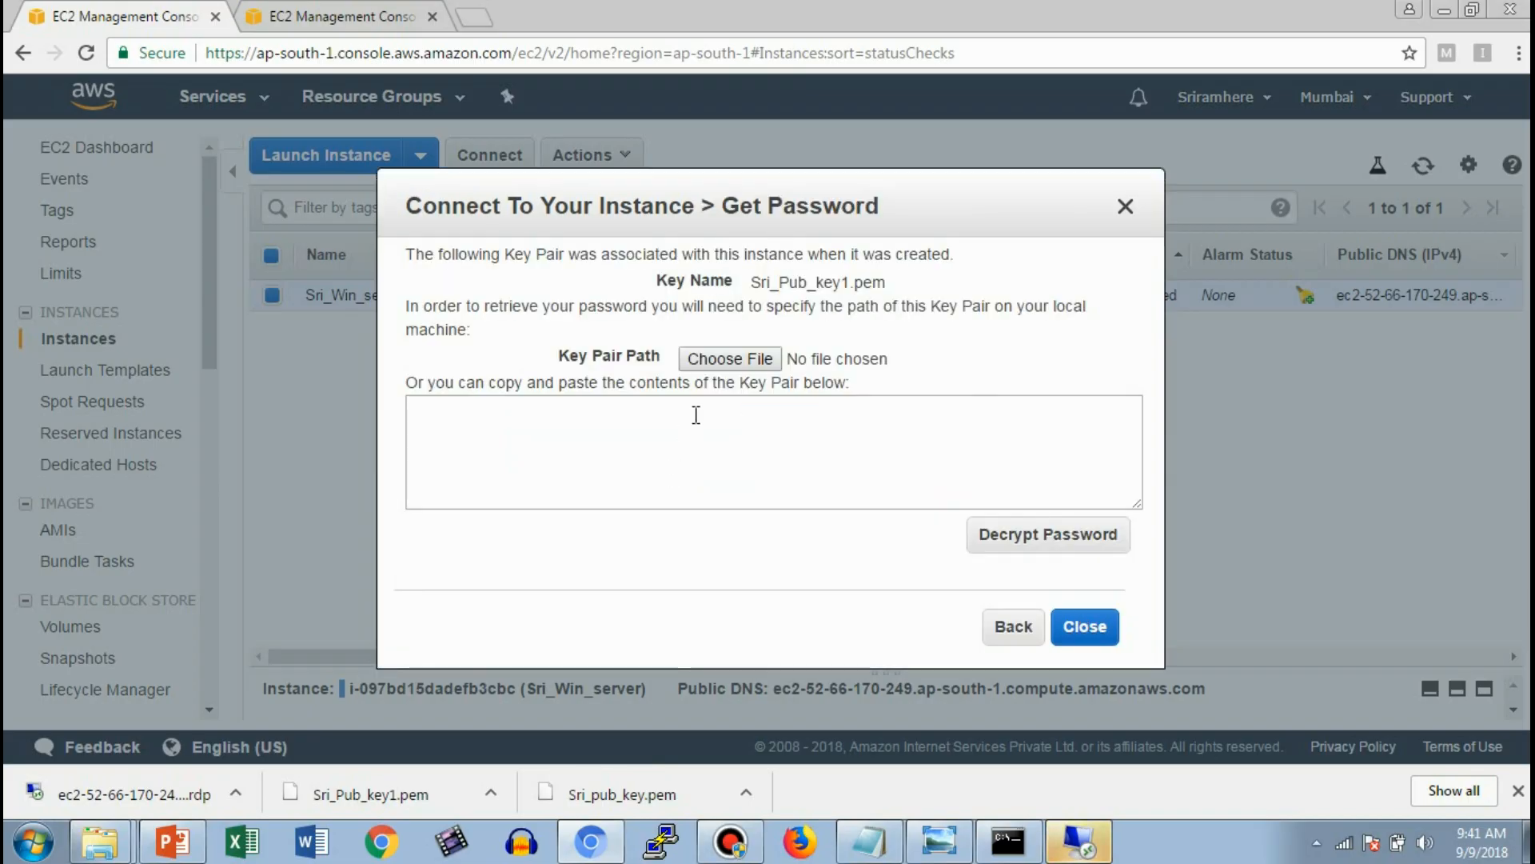
click(735, 366)
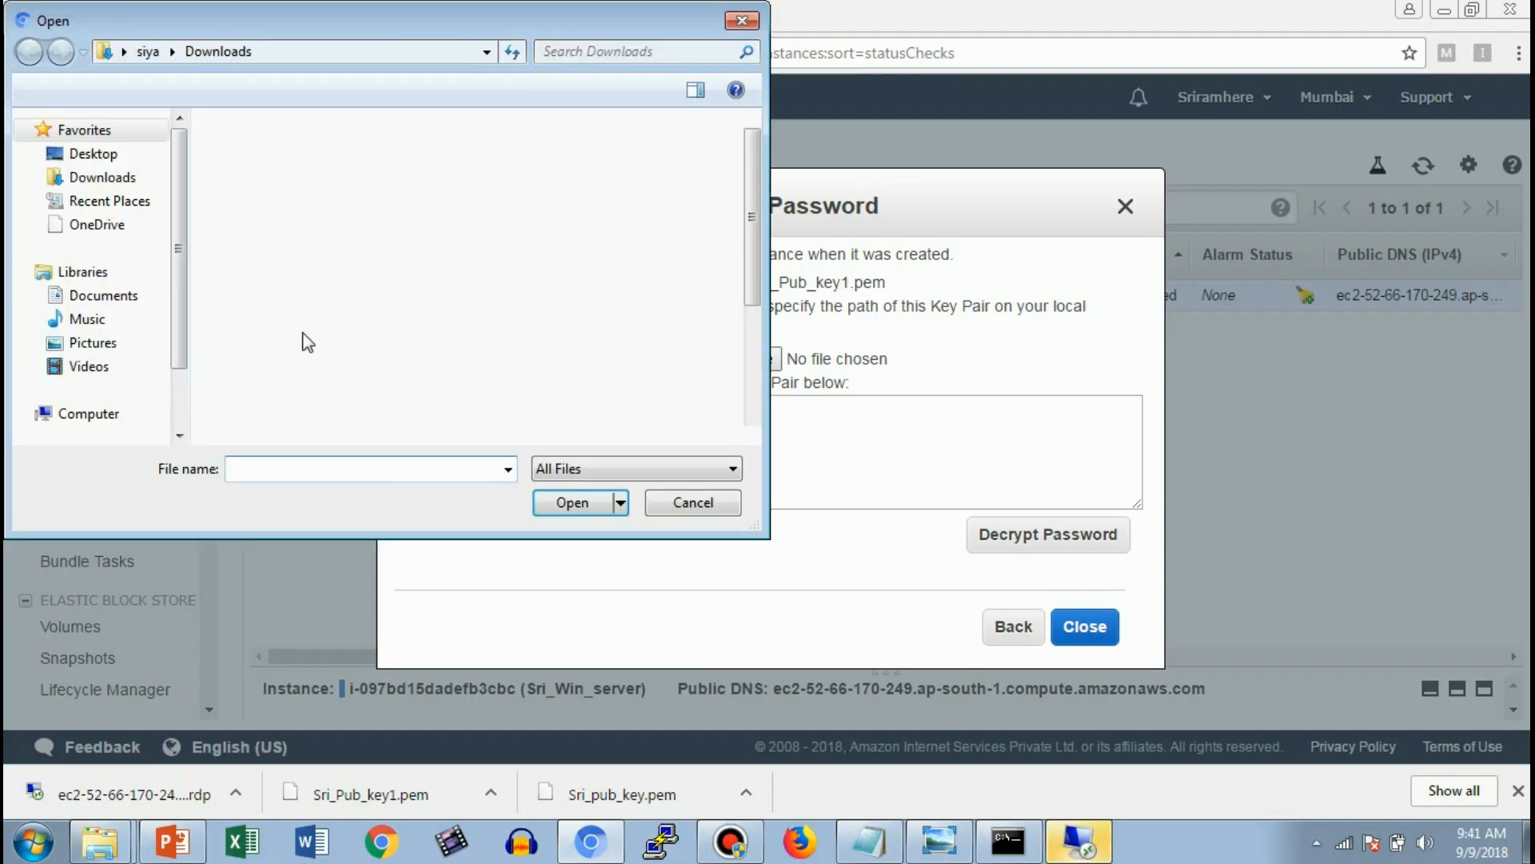
drag(752, 197, 738, 358)
double_click(407, 367)
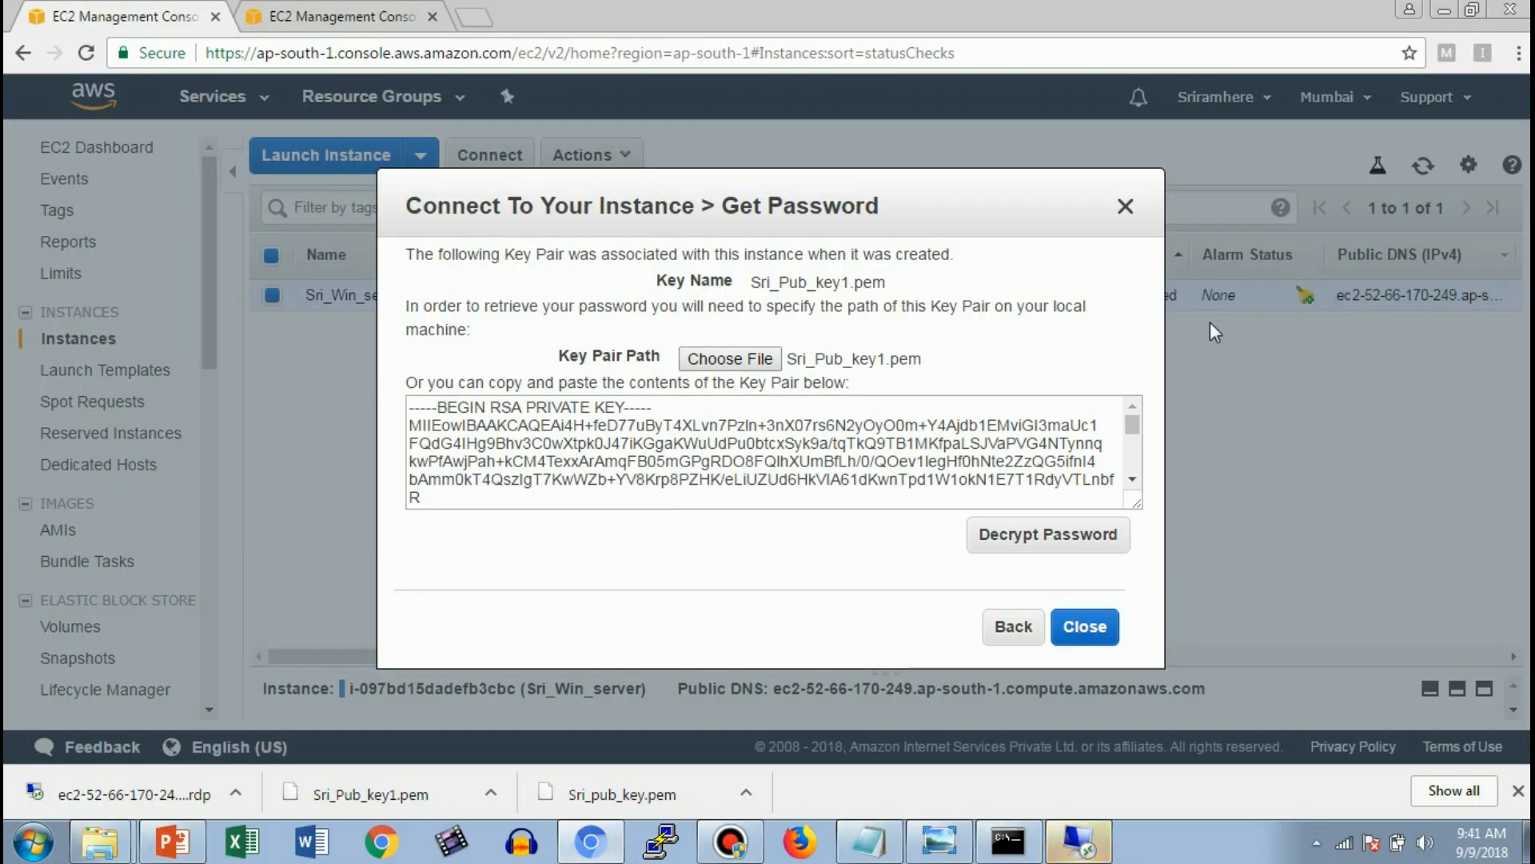
click(1066, 550)
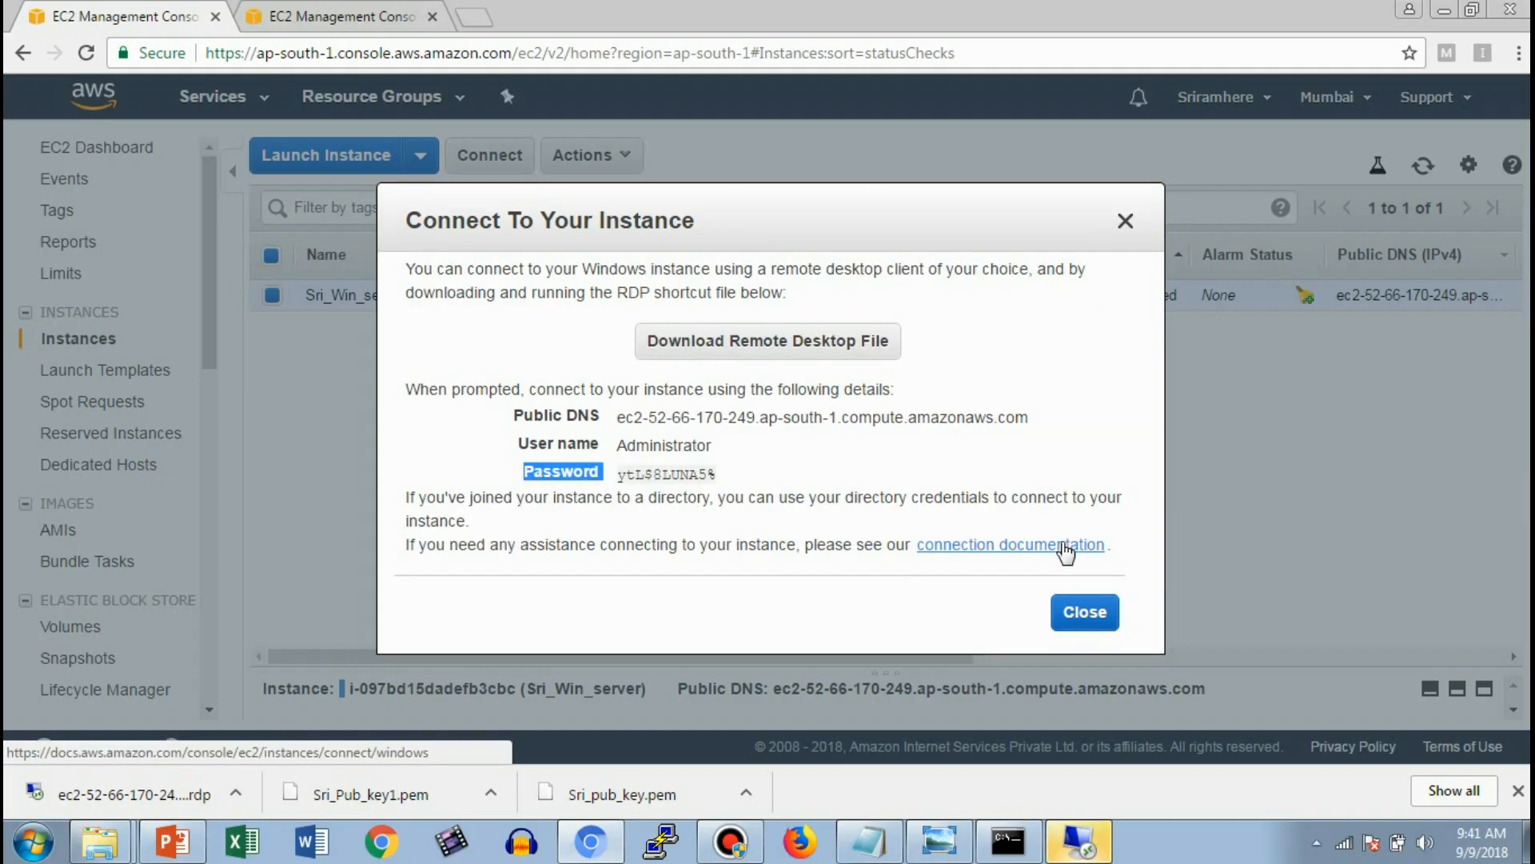
mouse_move(632, 475)
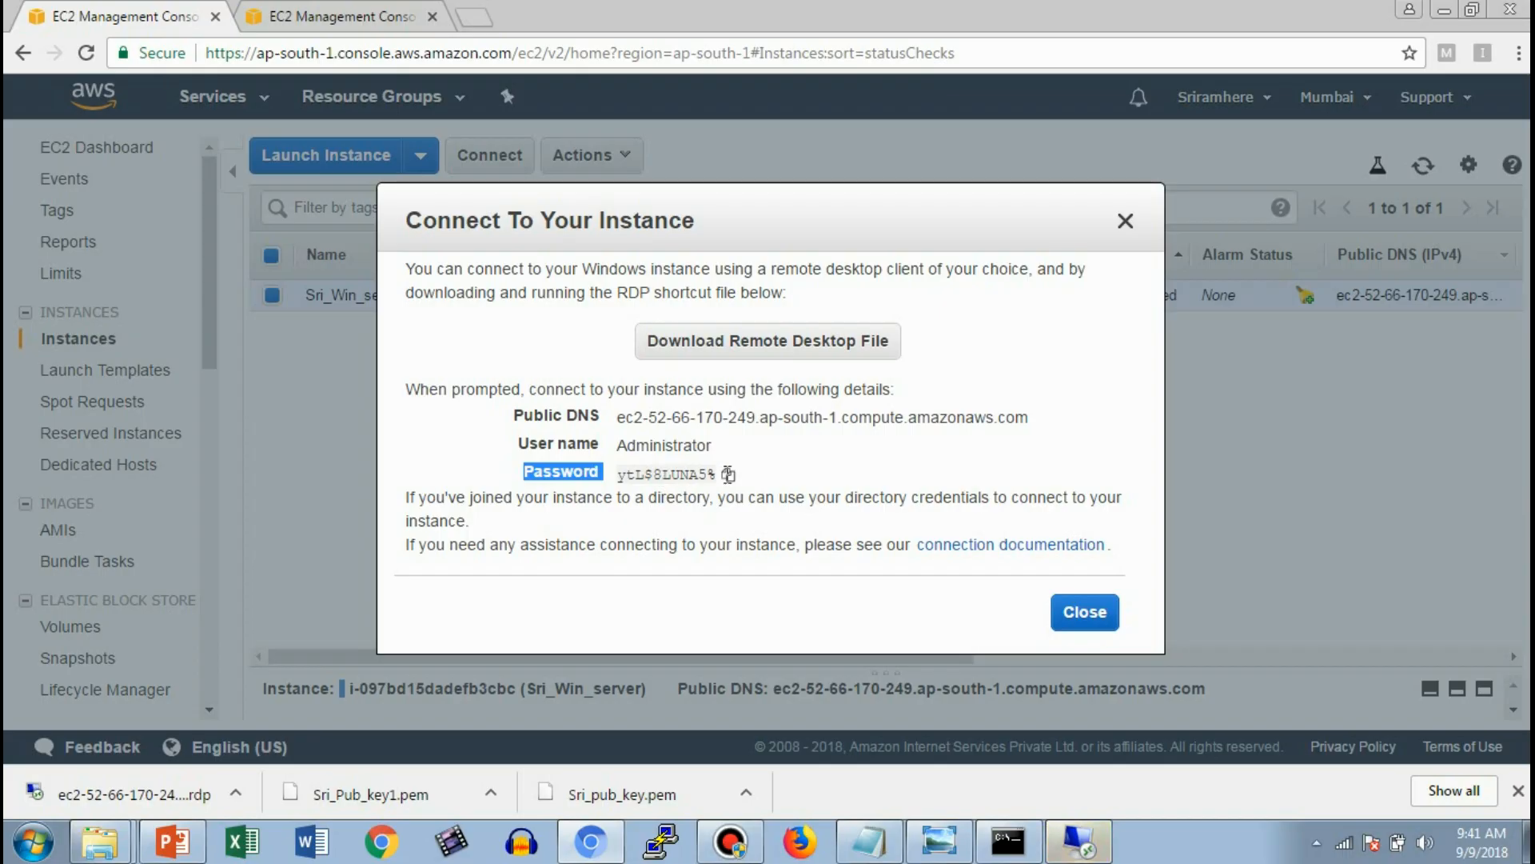
click(727, 474)
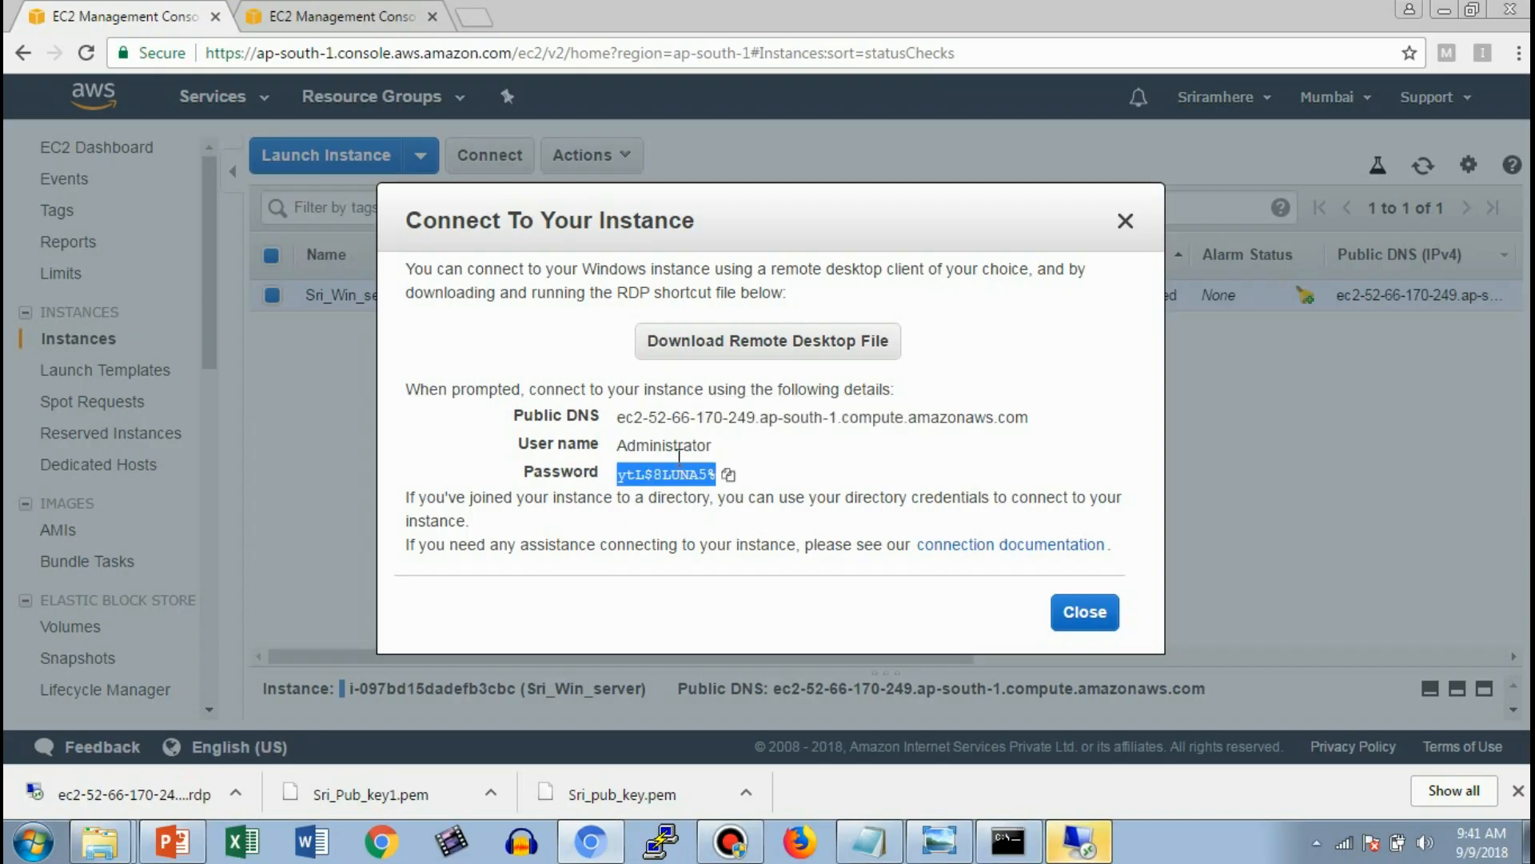
Step: Connect to the instance through Remote Desktop, filling the Password field for Administrator with the copied password and accepting the certificate warning
click(1084, 851)
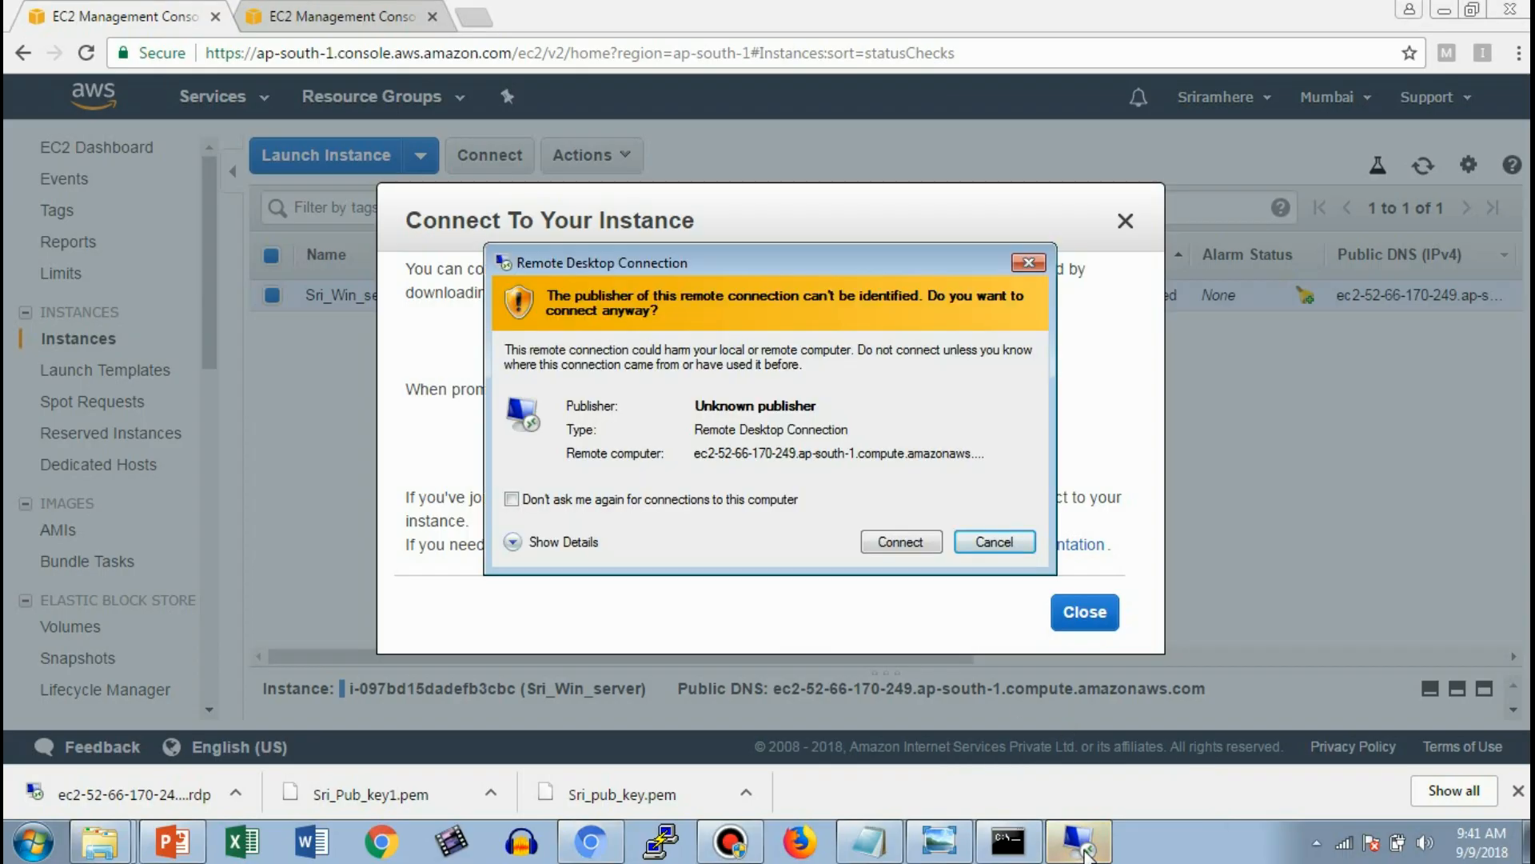
click(900, 542)
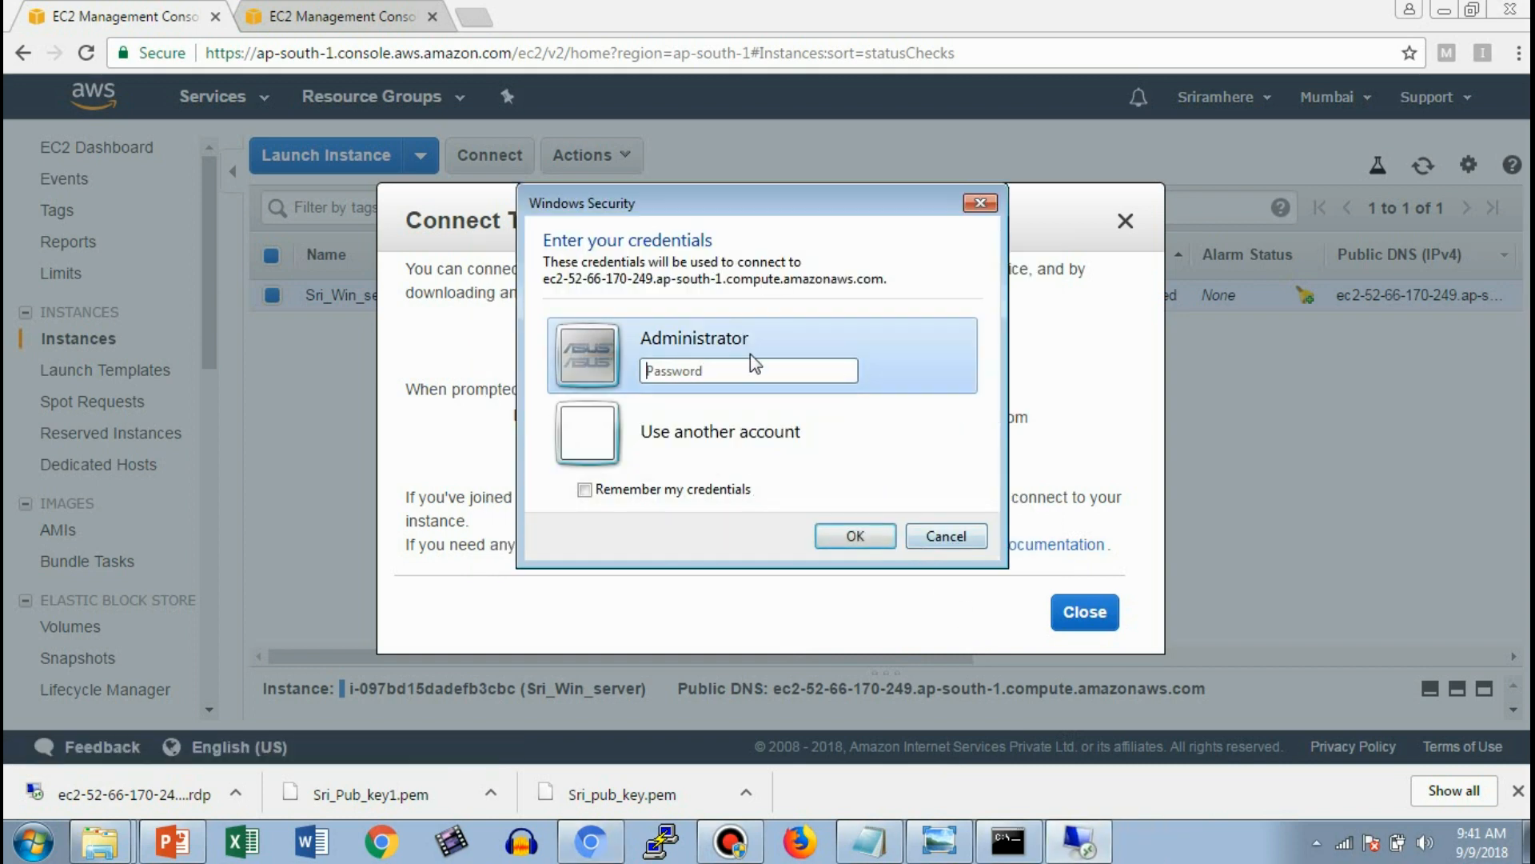
key(ctrl+v)
click(855, 535)
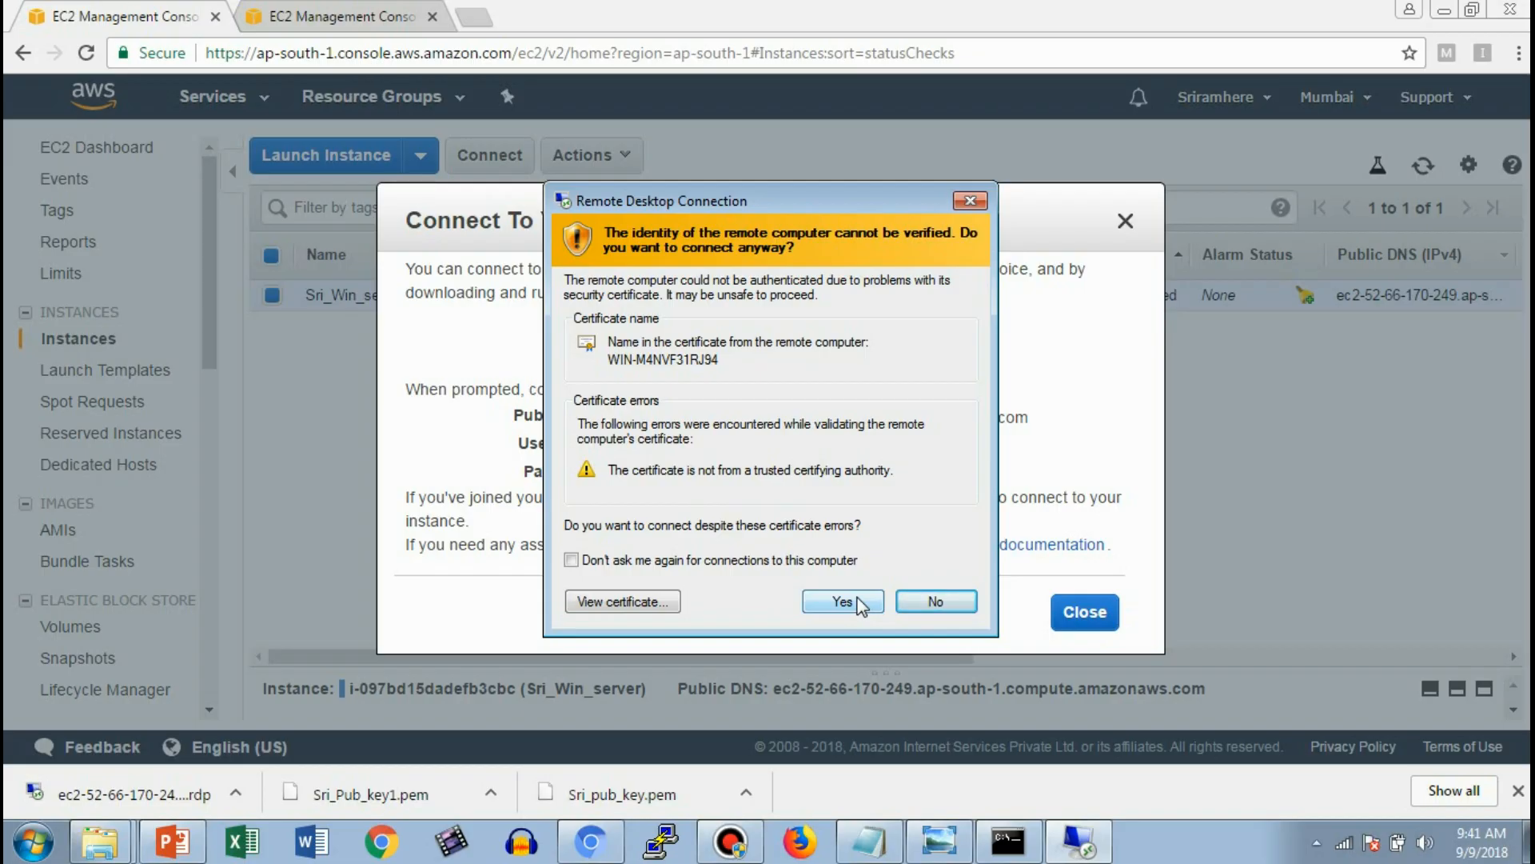
click(842, 601)
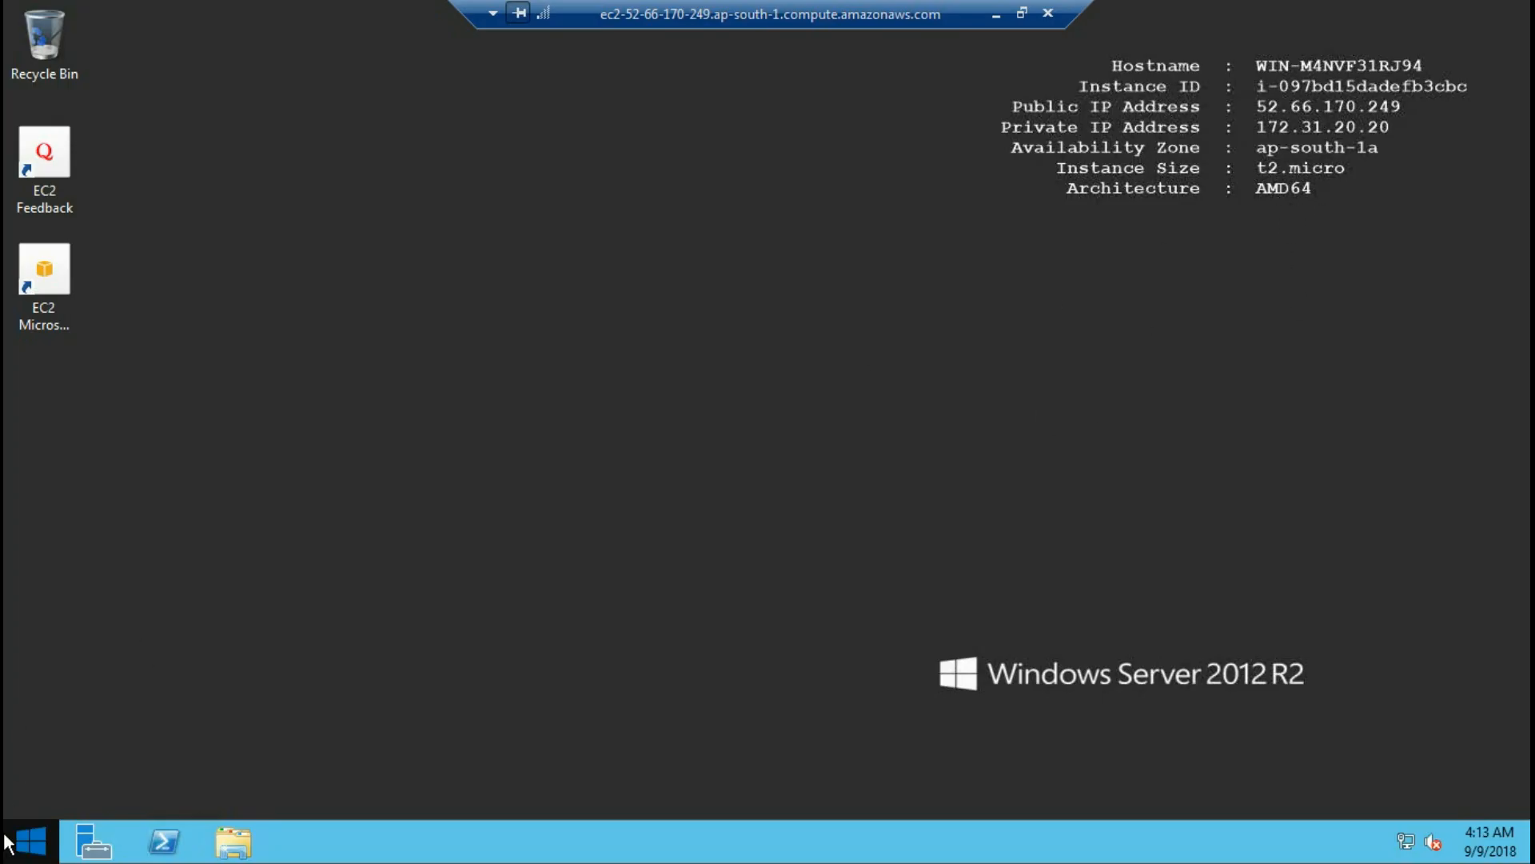
Step: Review the remote server's system properties from the Start screen's computer tile, and close the System window
click(30, 839)
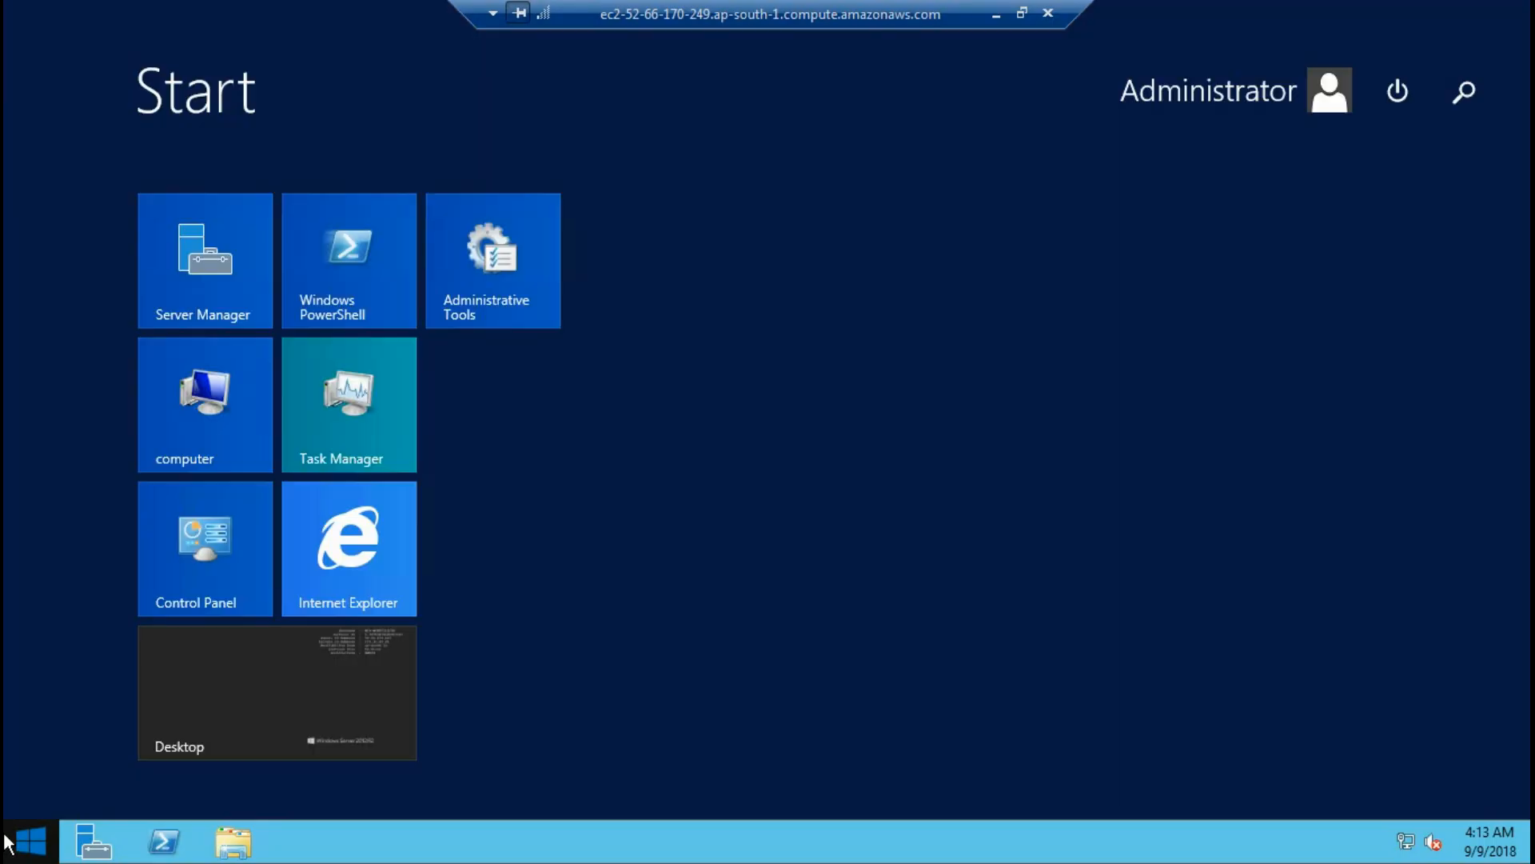
right_click(203, 438)
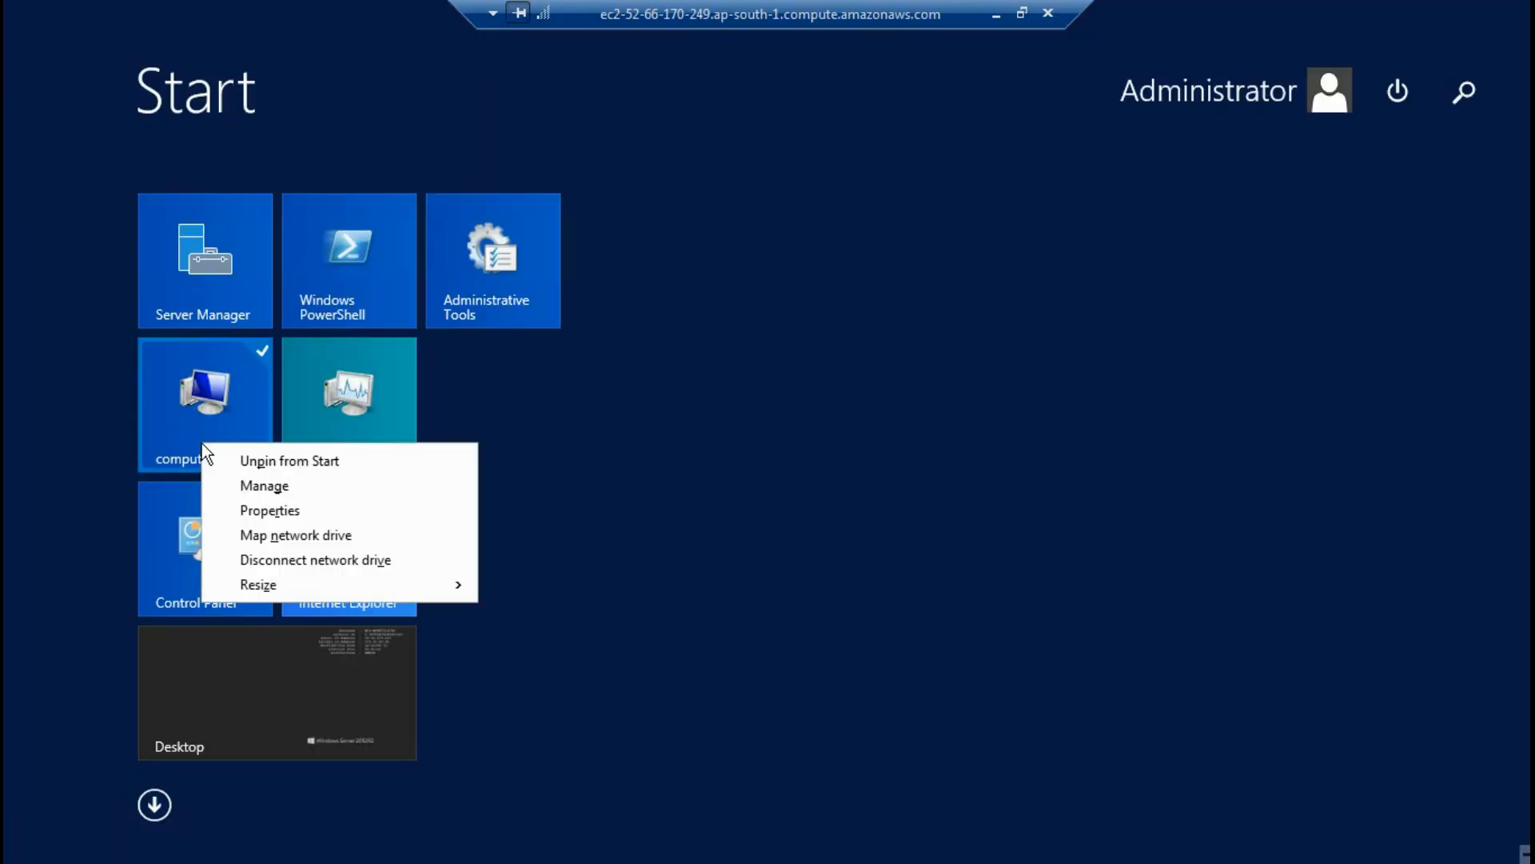
click(266, 511)
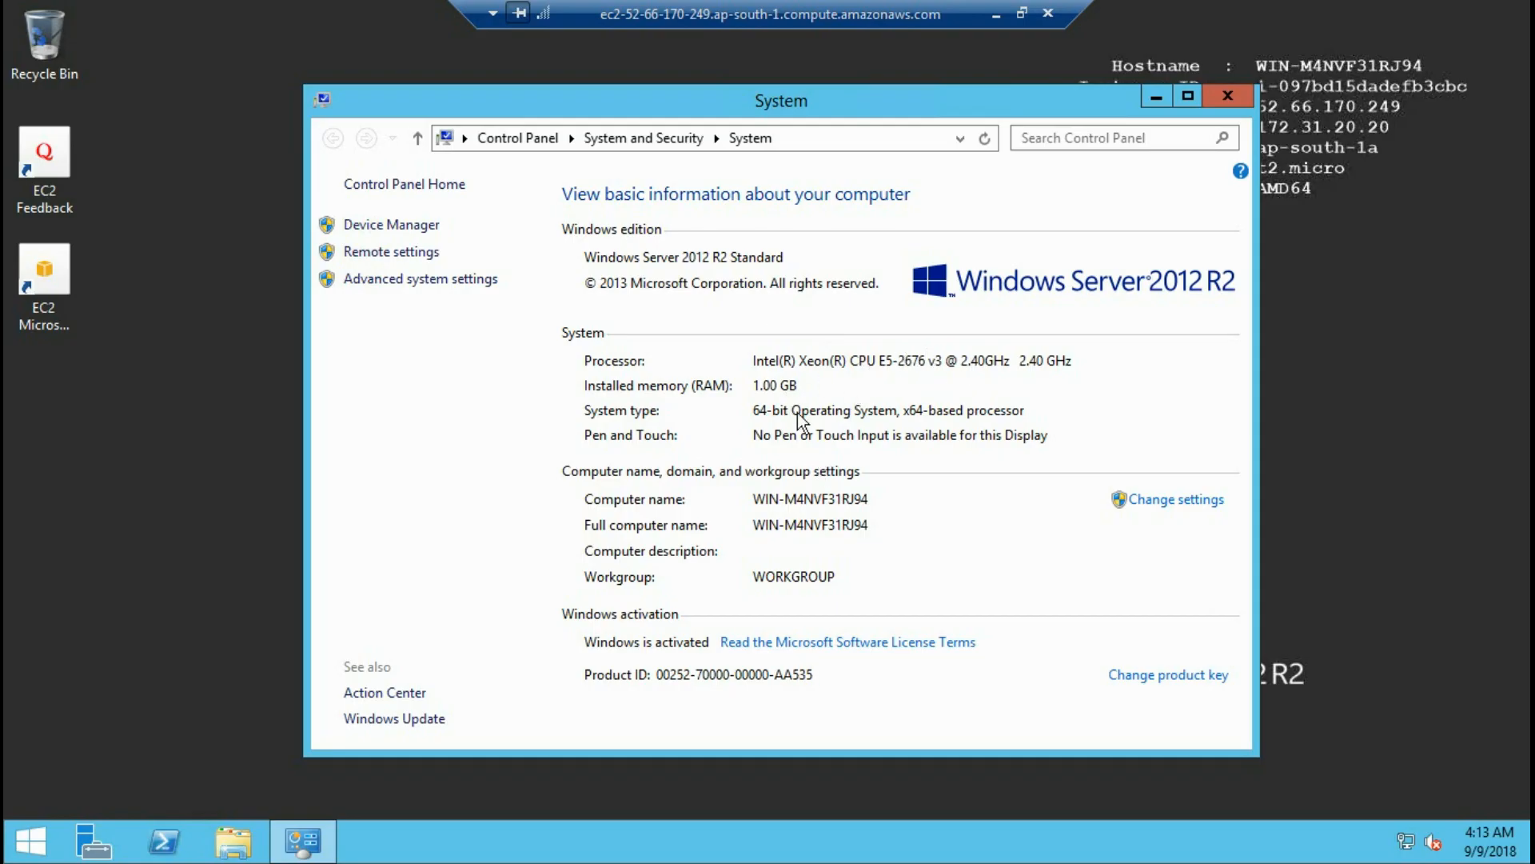
click(1226, 97)
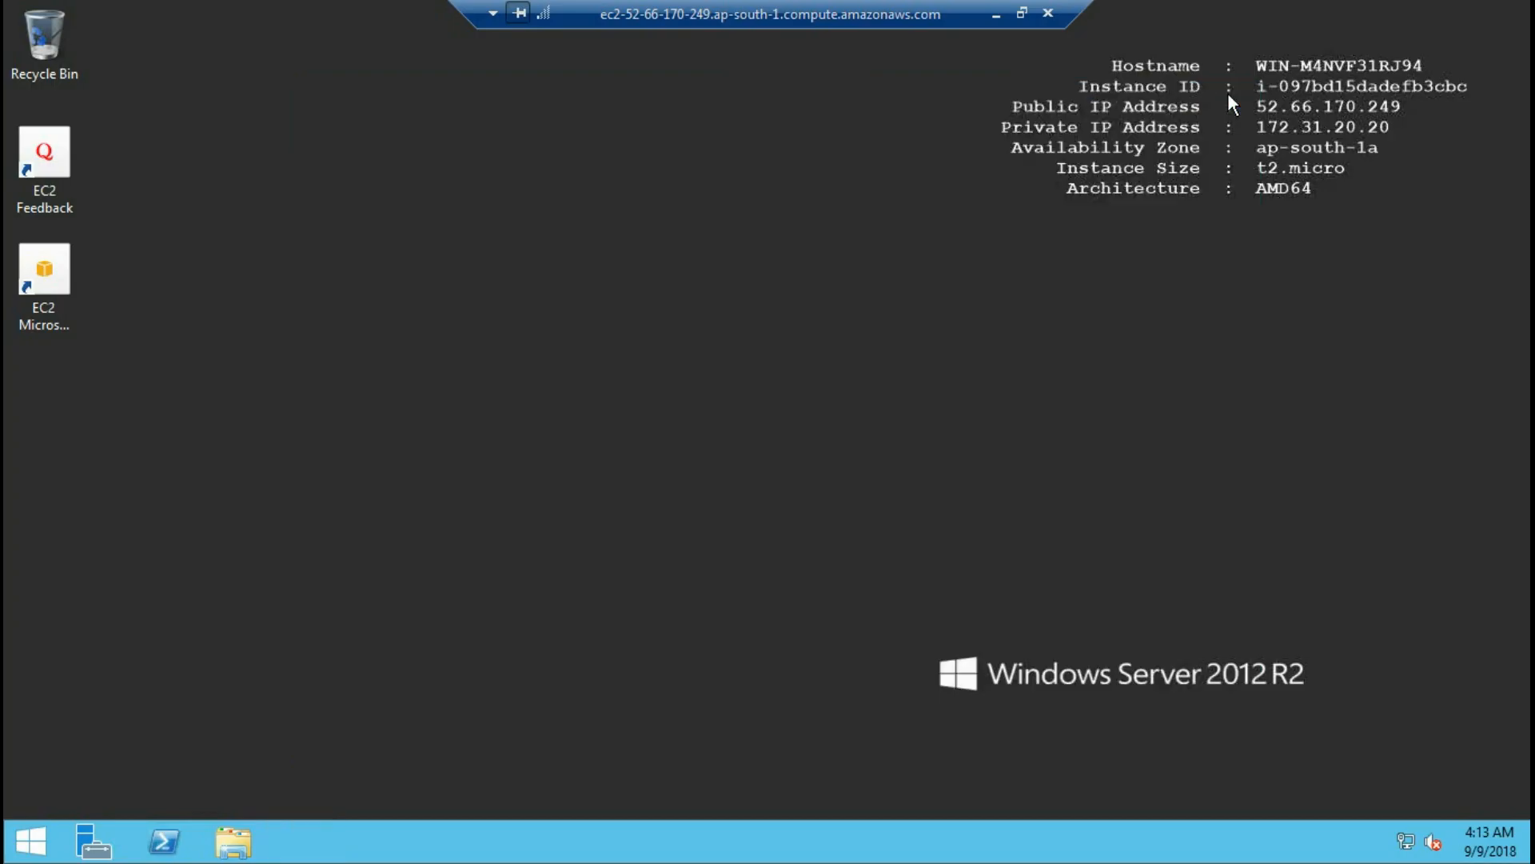
Step: Read the HTTP entry and the web server steps in the Notepad topics notes, and return to the remote desktop session
click(995, 15)
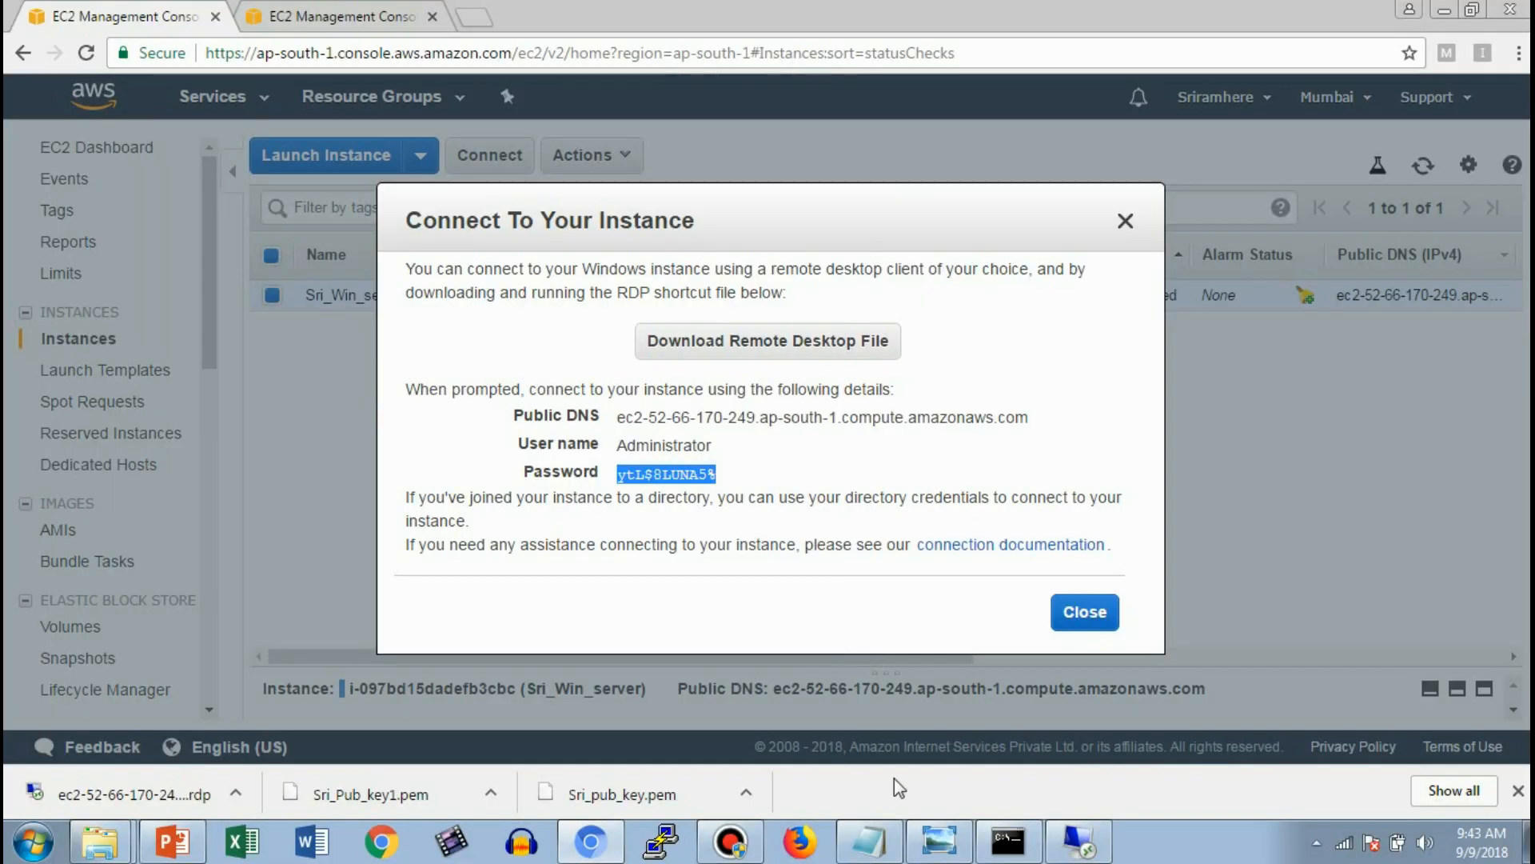
click(870, 841)
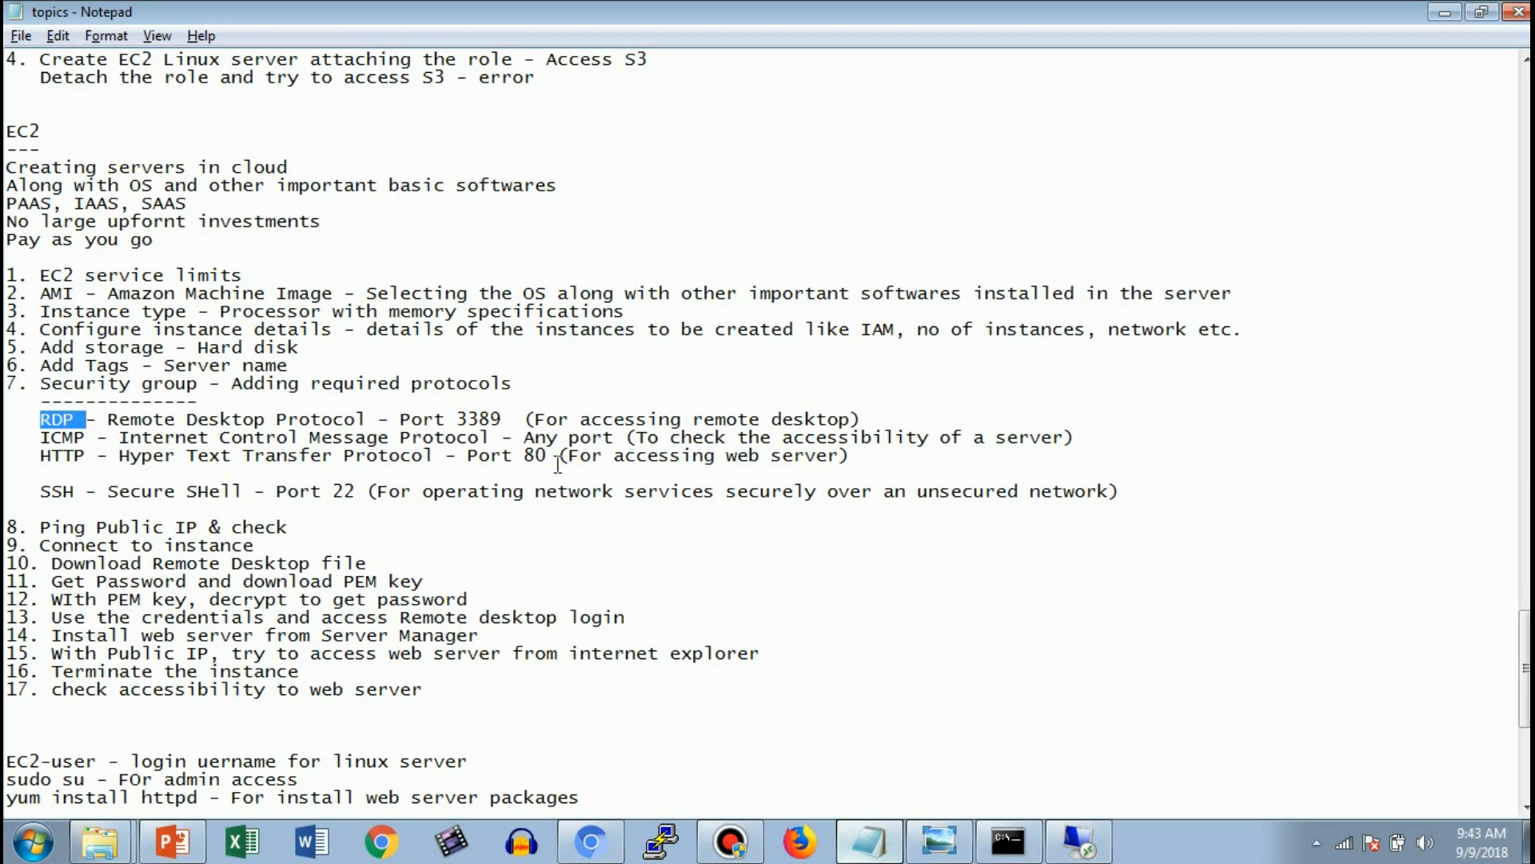
click(42, 456)
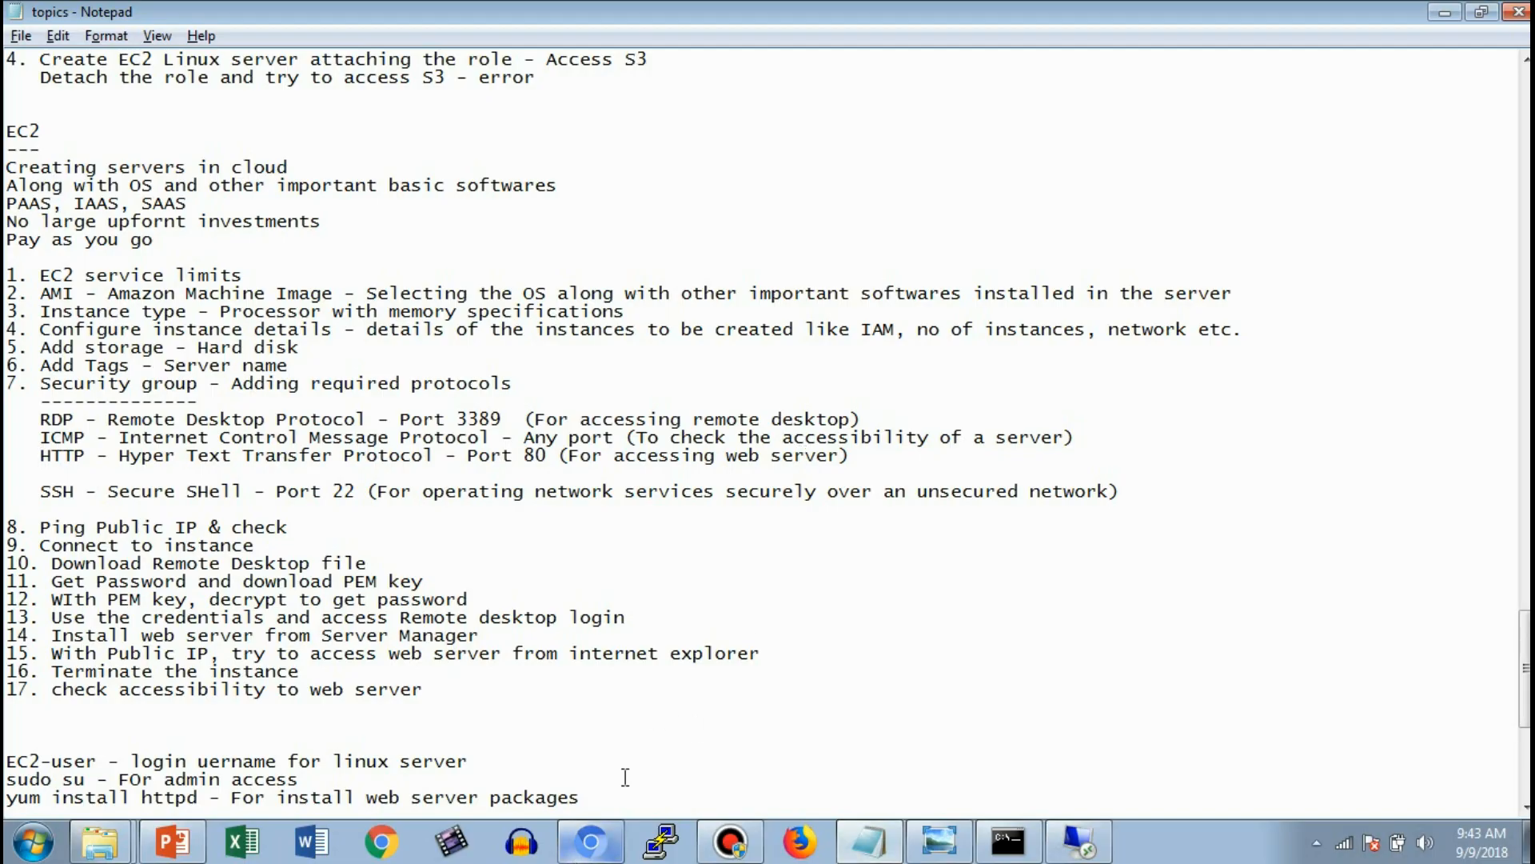
click(1095, 846)
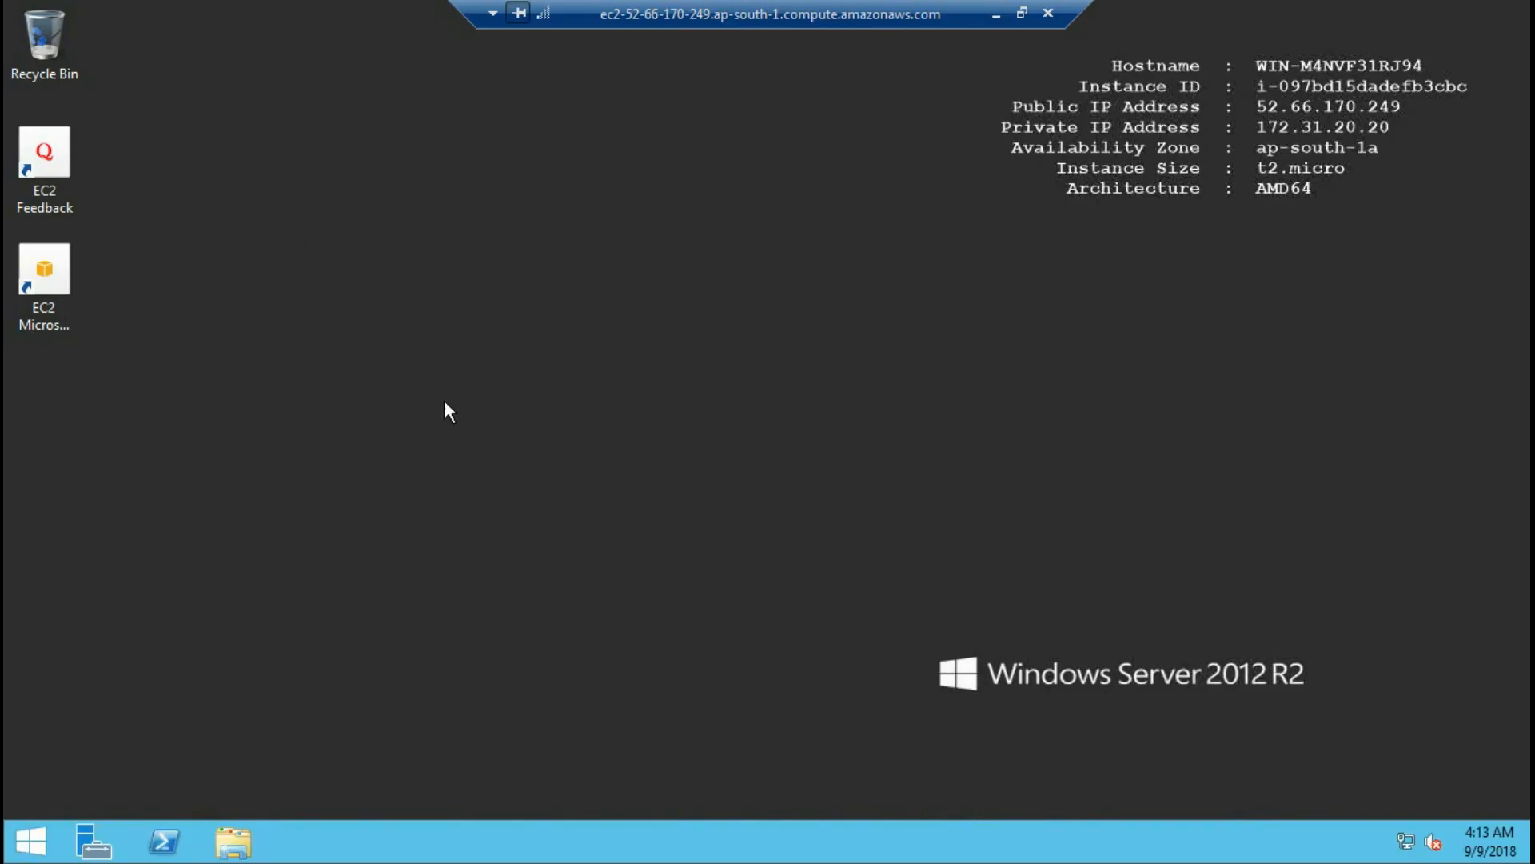
Step: Start adding roles and features in Server Manager, using role-based or feature-based installation on the selected server from the server pool
click(91, 840)
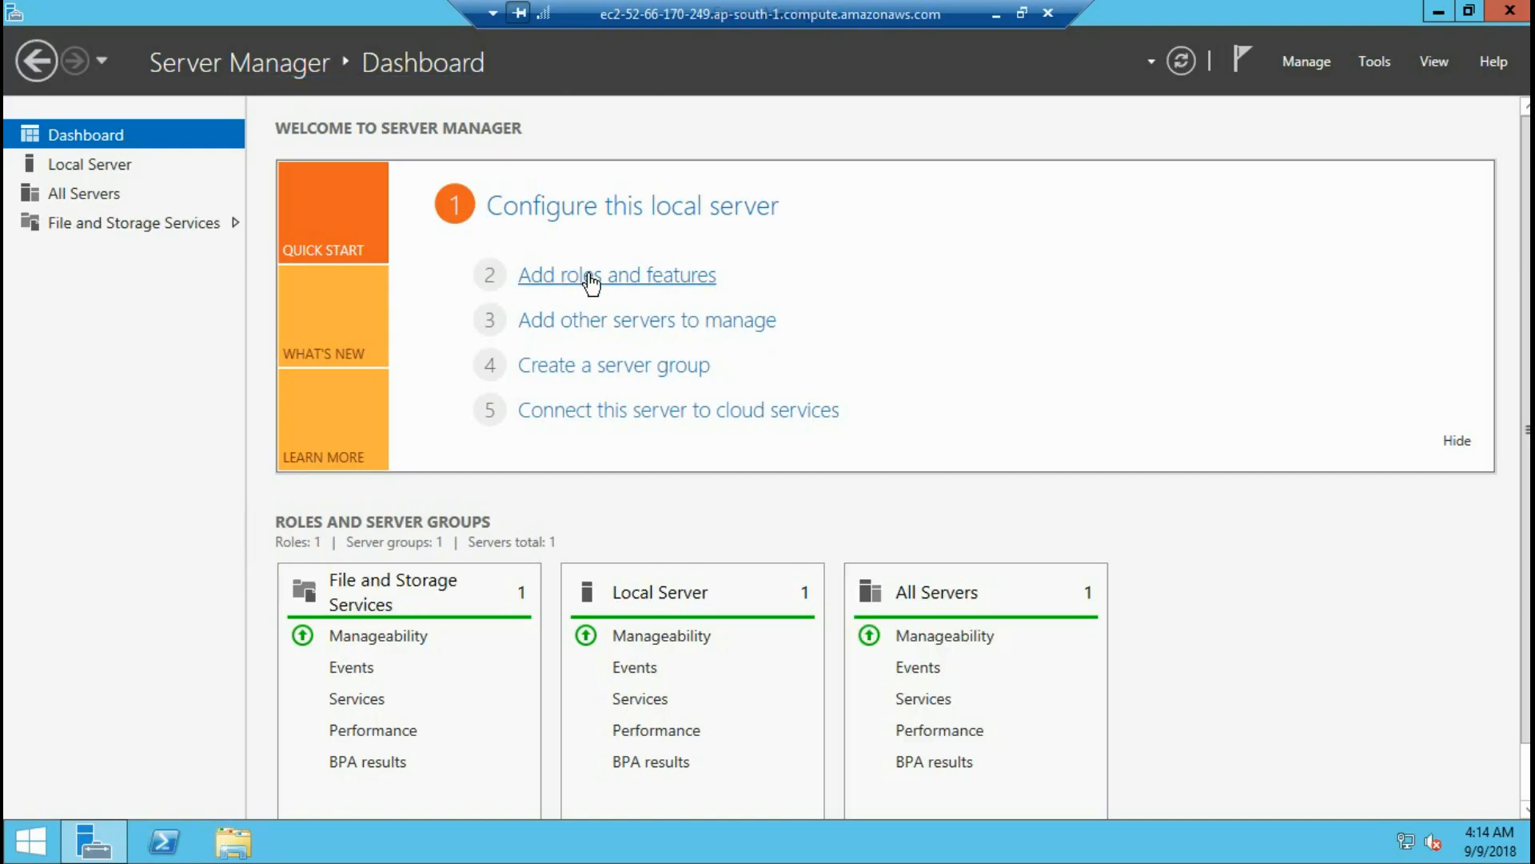
click(590, 276)
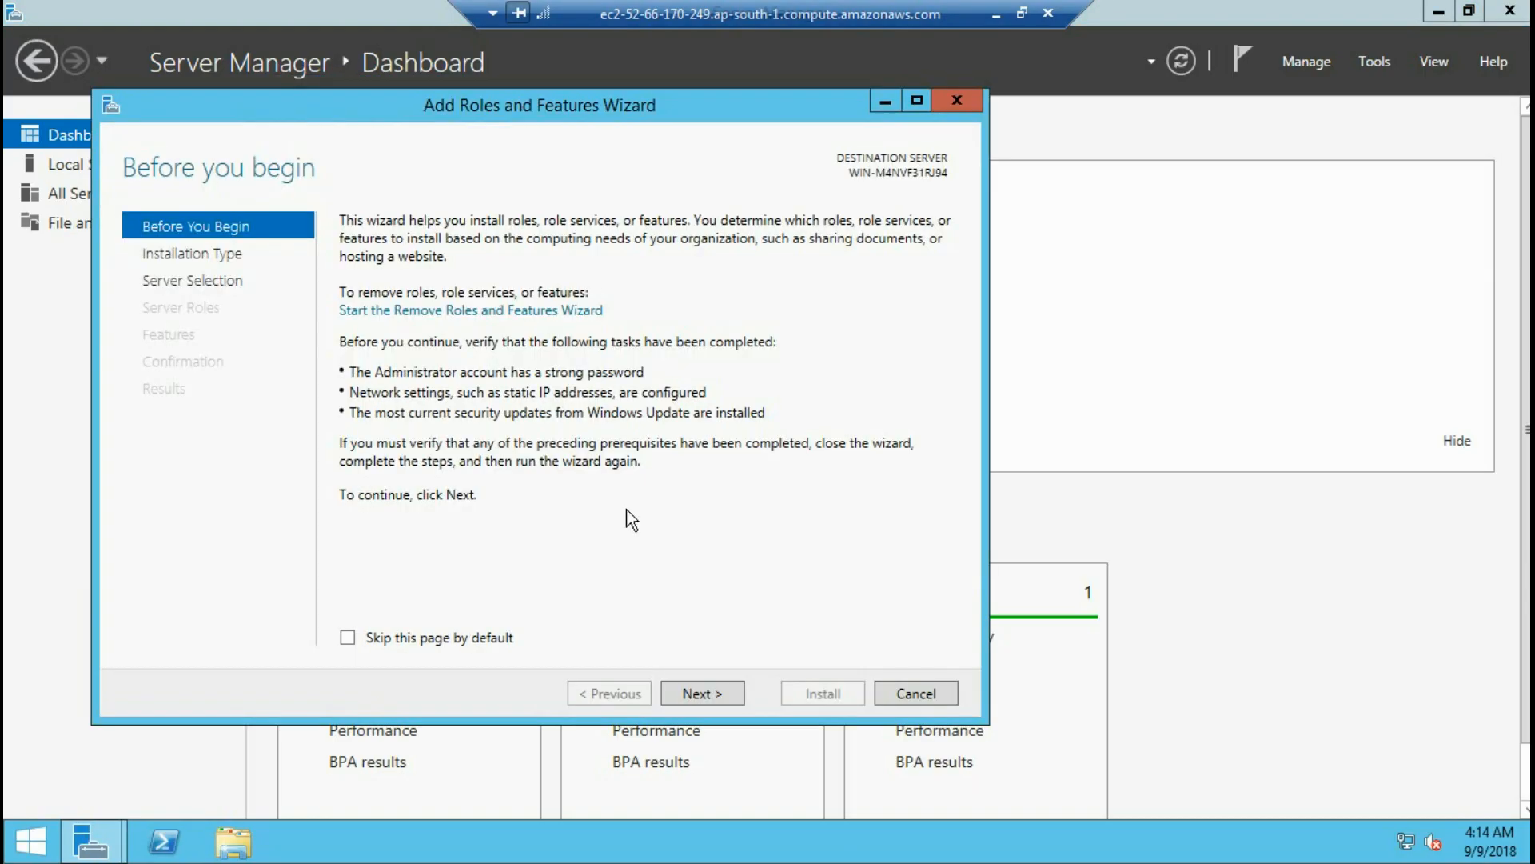
click(719, 692)
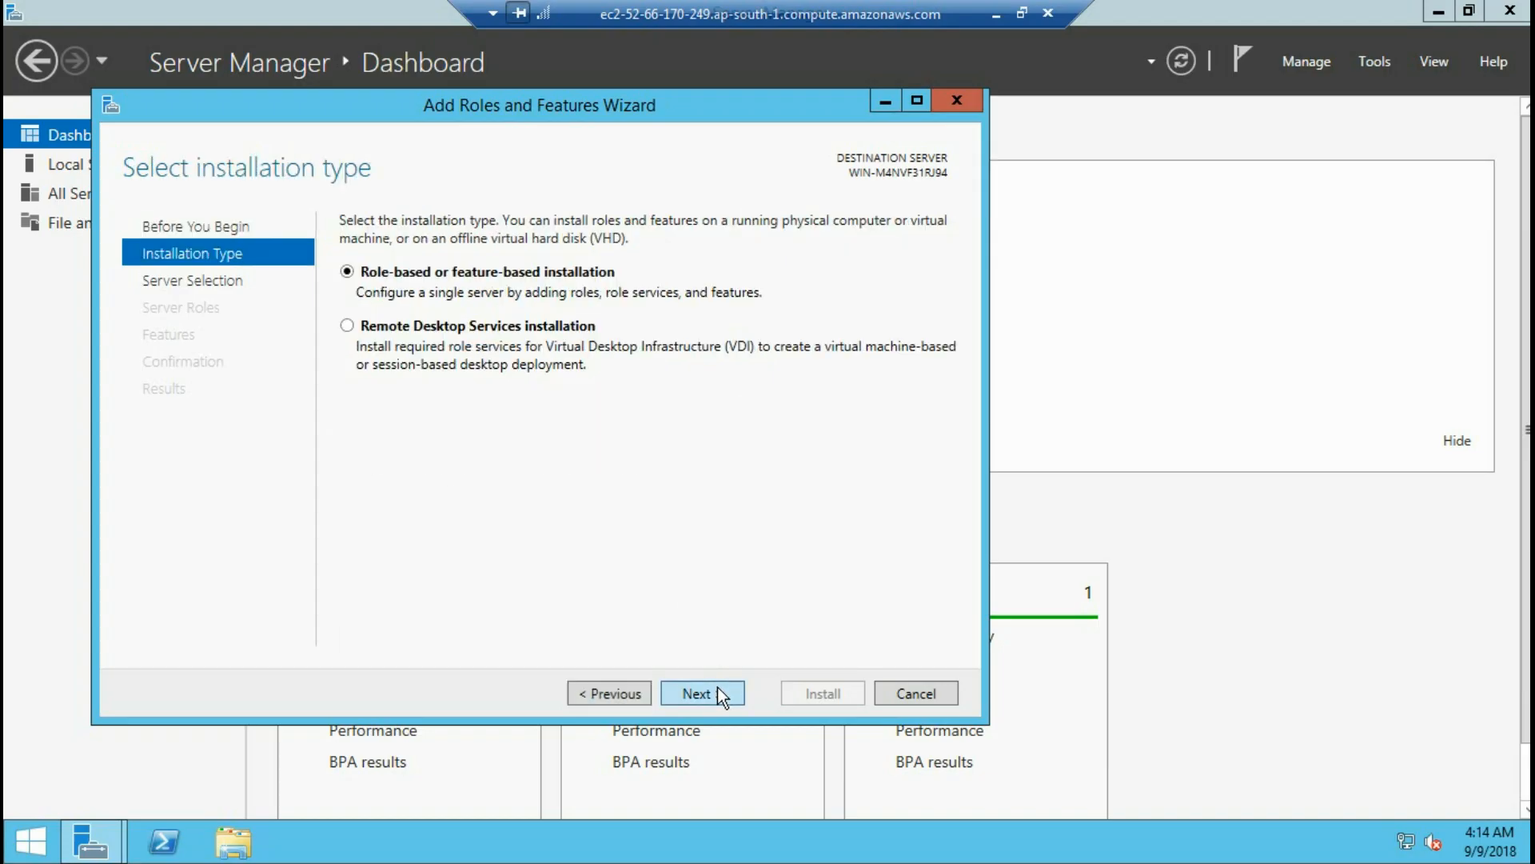
click(718, 691)
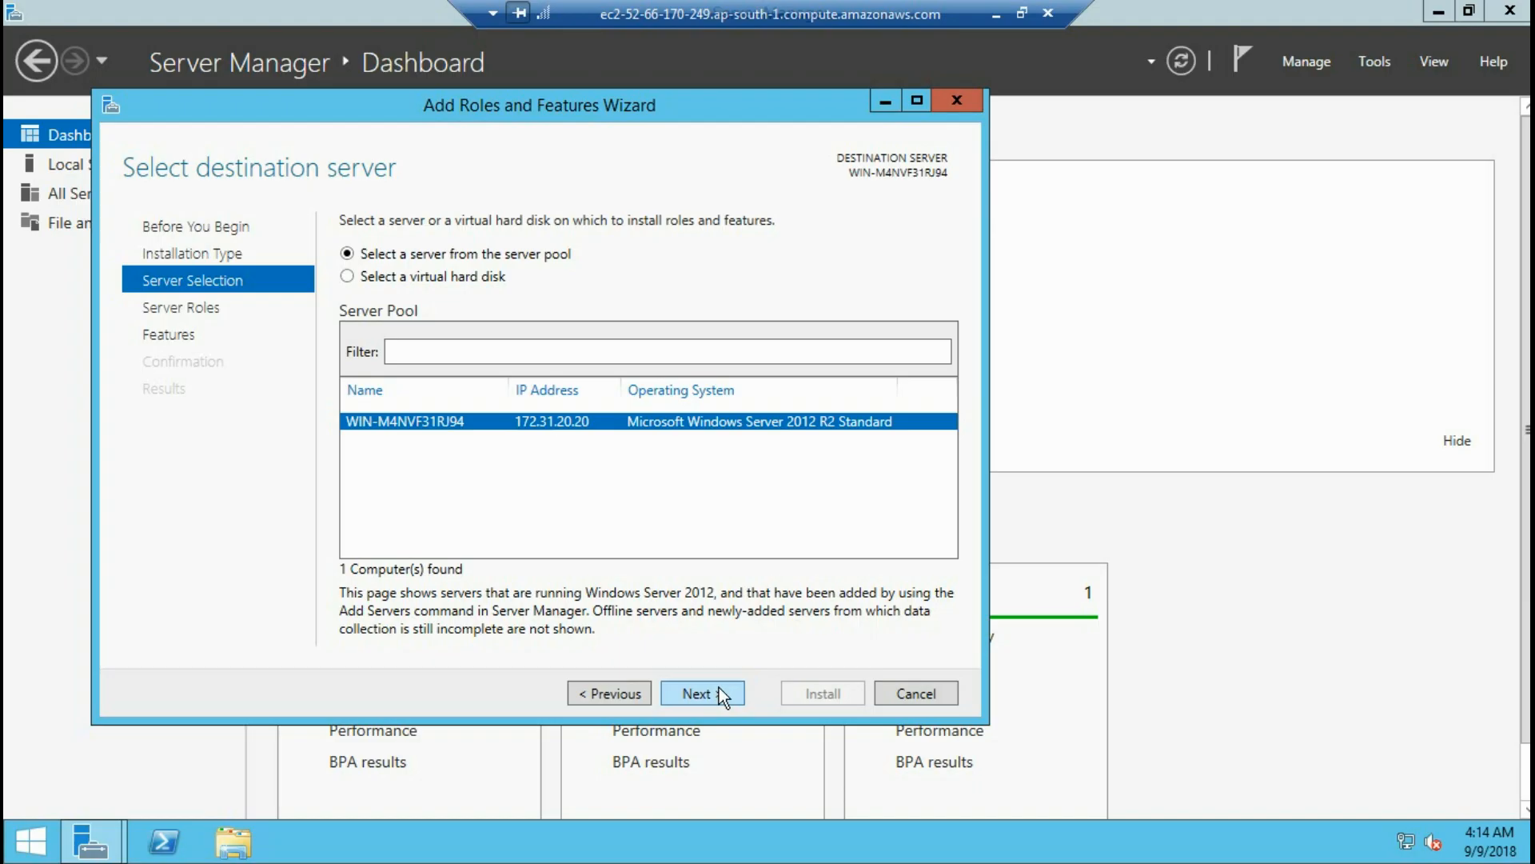
click(718, 693)
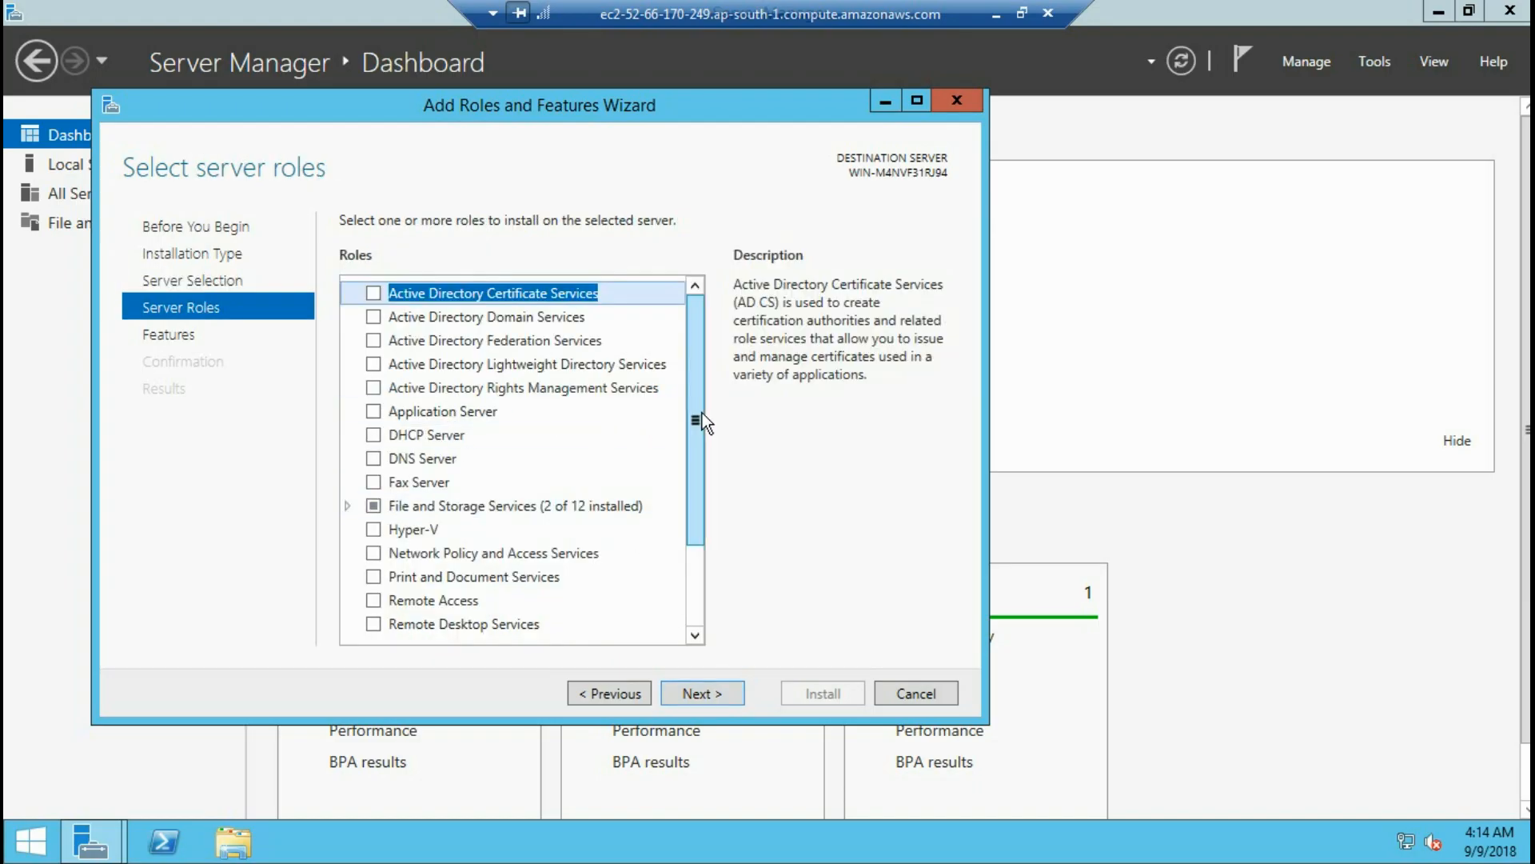
Step: Select the Web Server (IIS) role and add its required features, including the management tools
drag(700, 415, 700, 512)
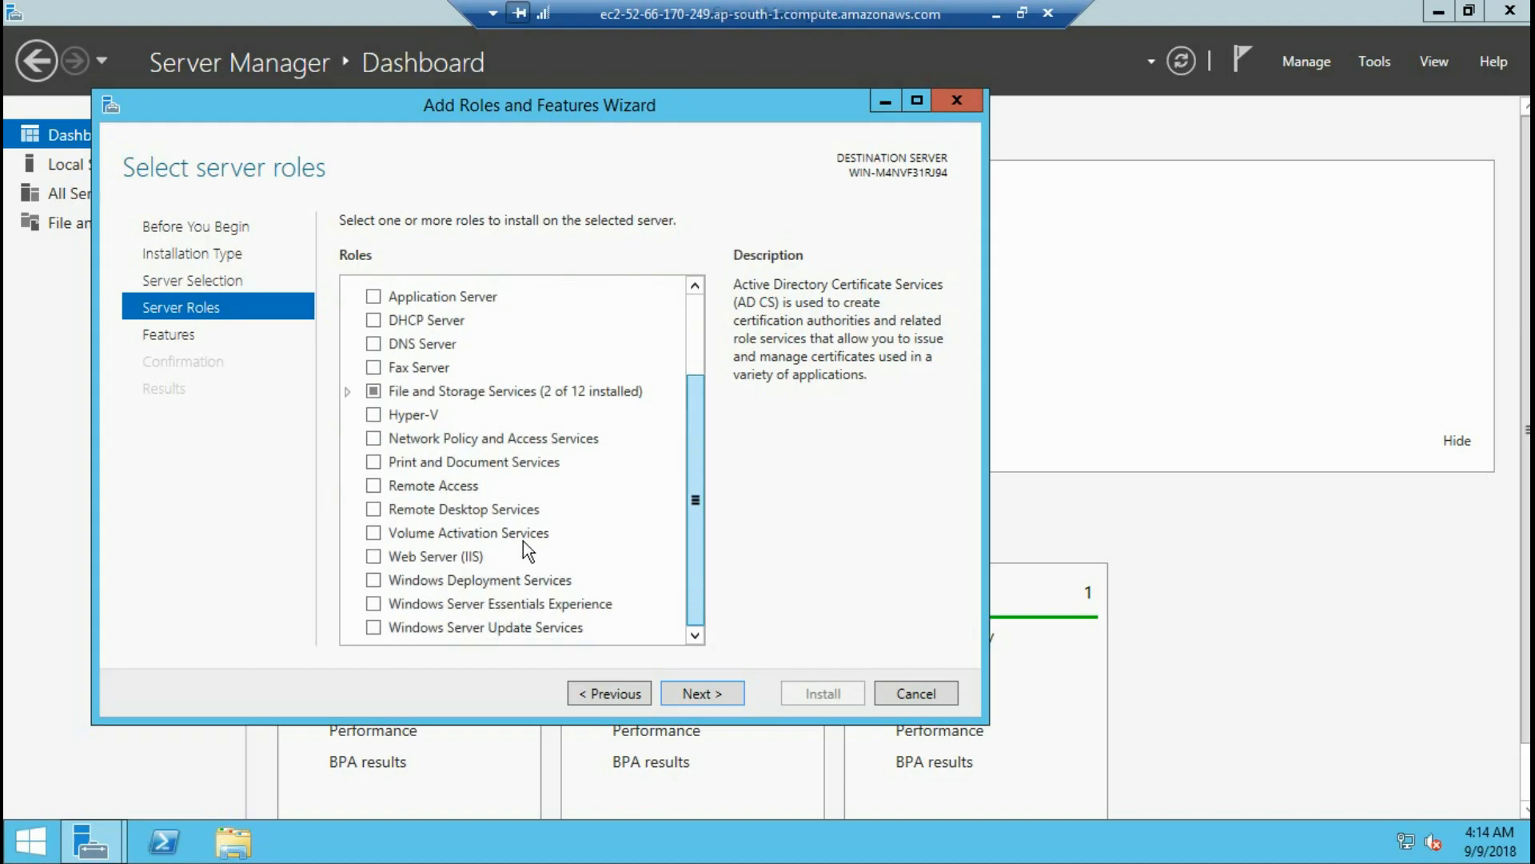
click(372, 555)
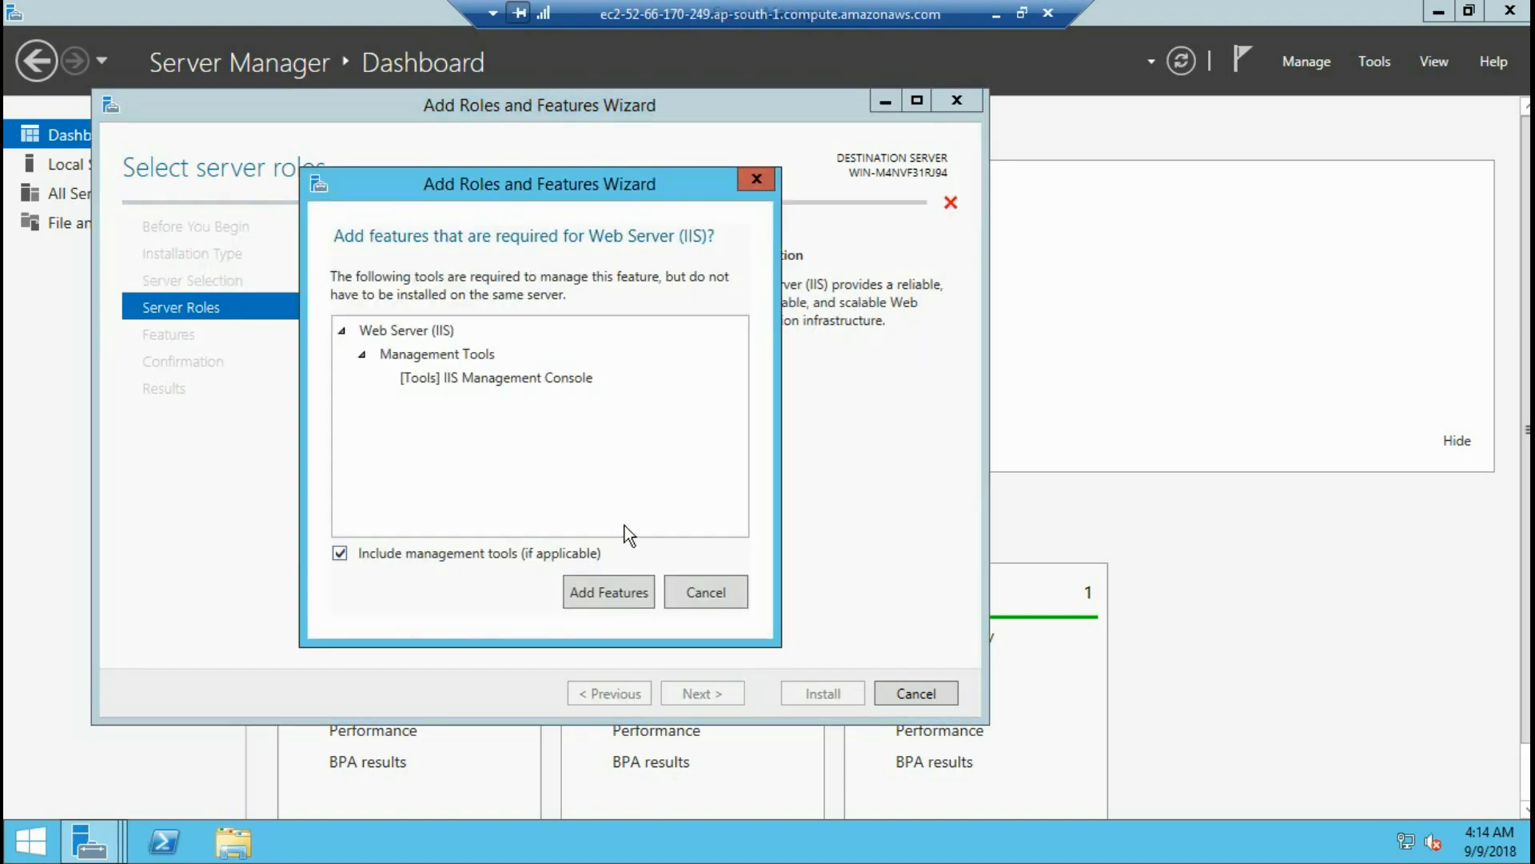
click(630, 592)
click(728, 699)
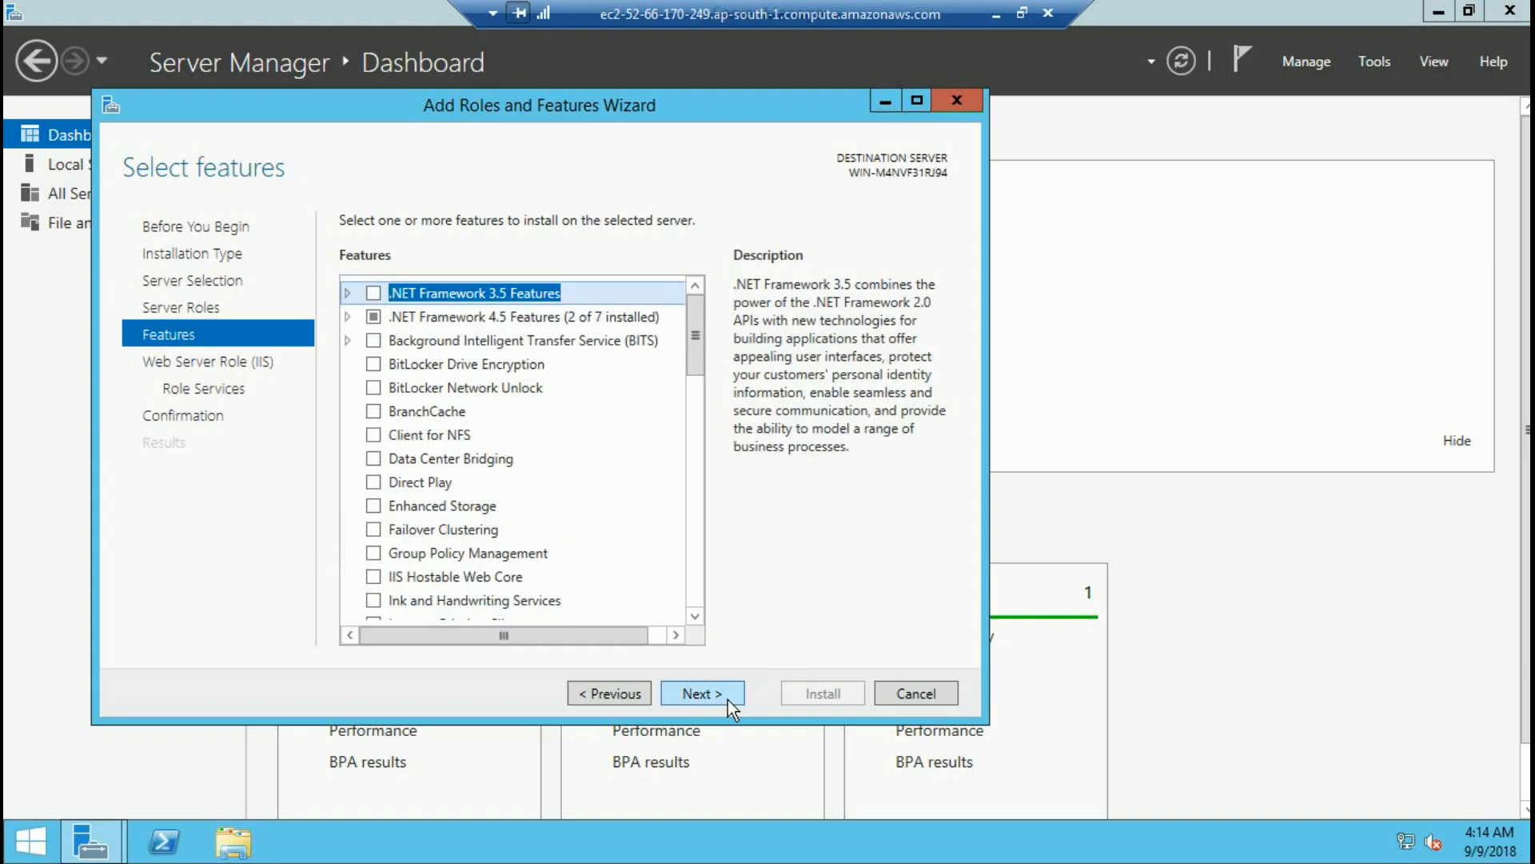
Step: Install Web Server (IIS) with the default features and role services, and close the wizard once installation completes
click(728, 696)
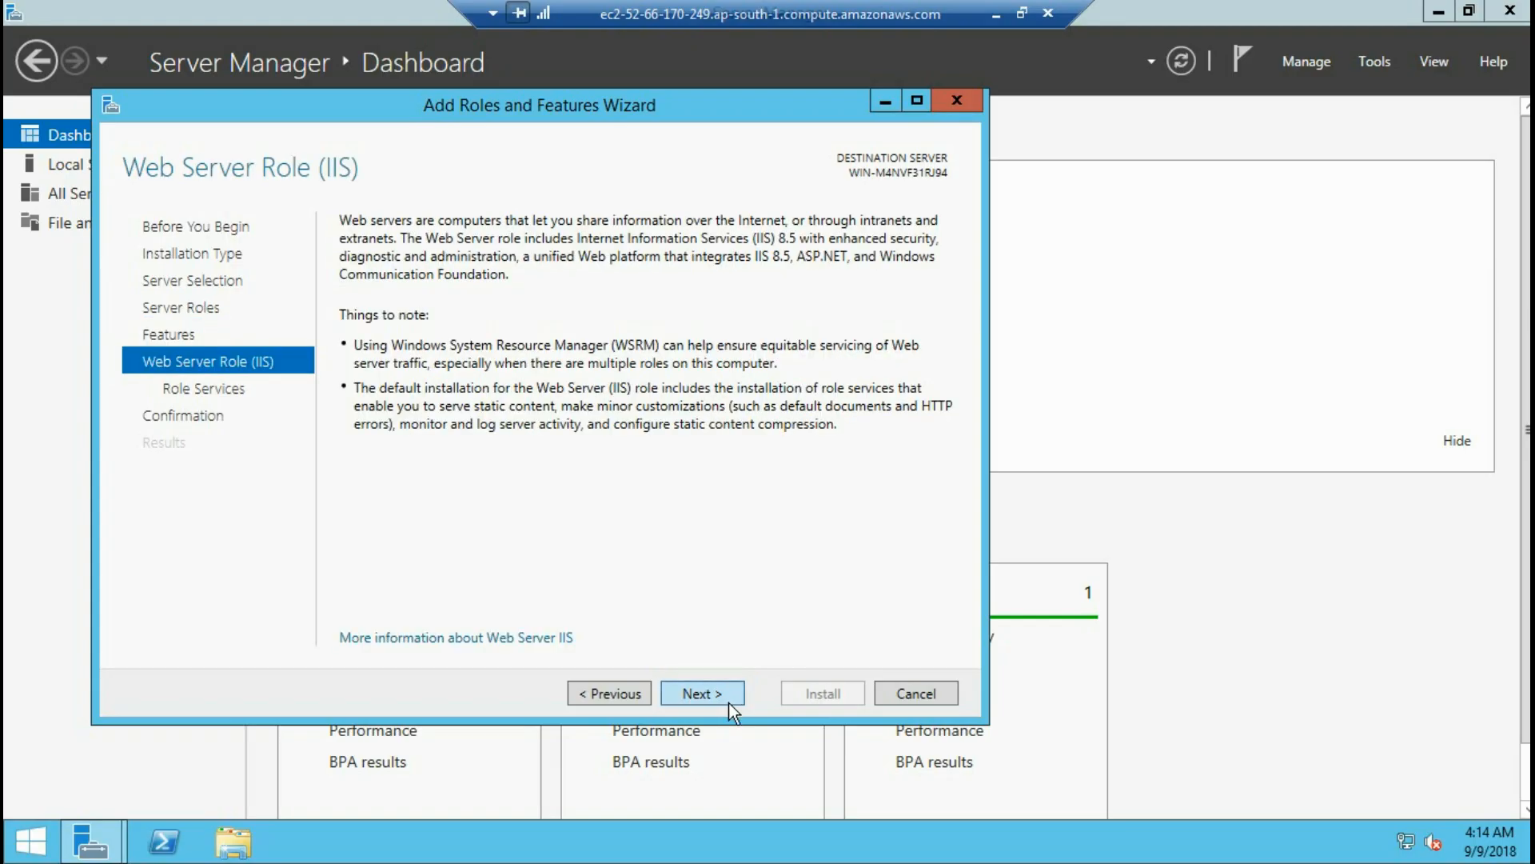
click(728, 700)
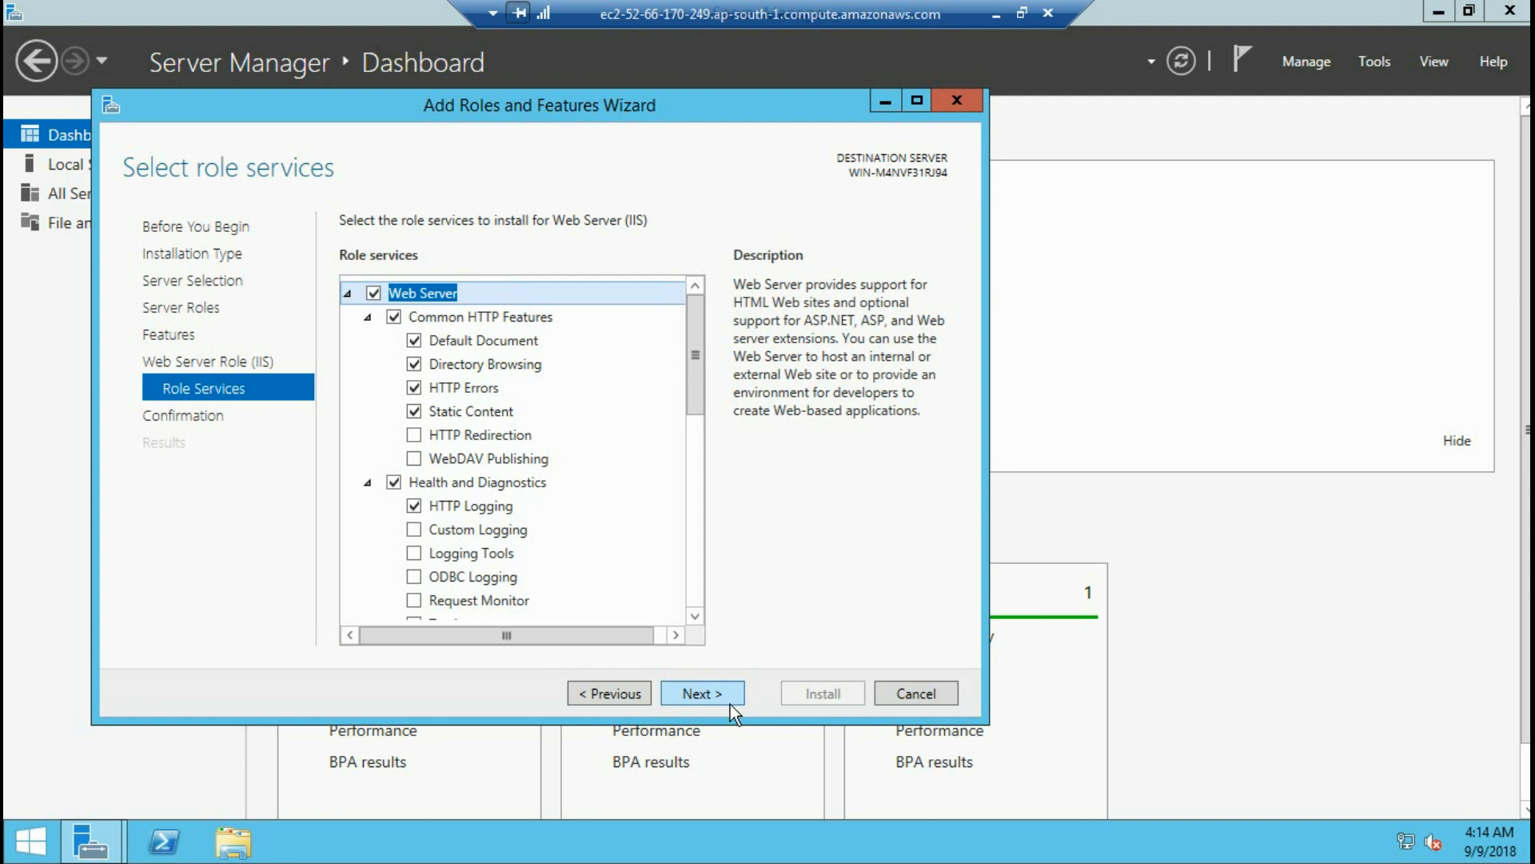
click(729, 701)
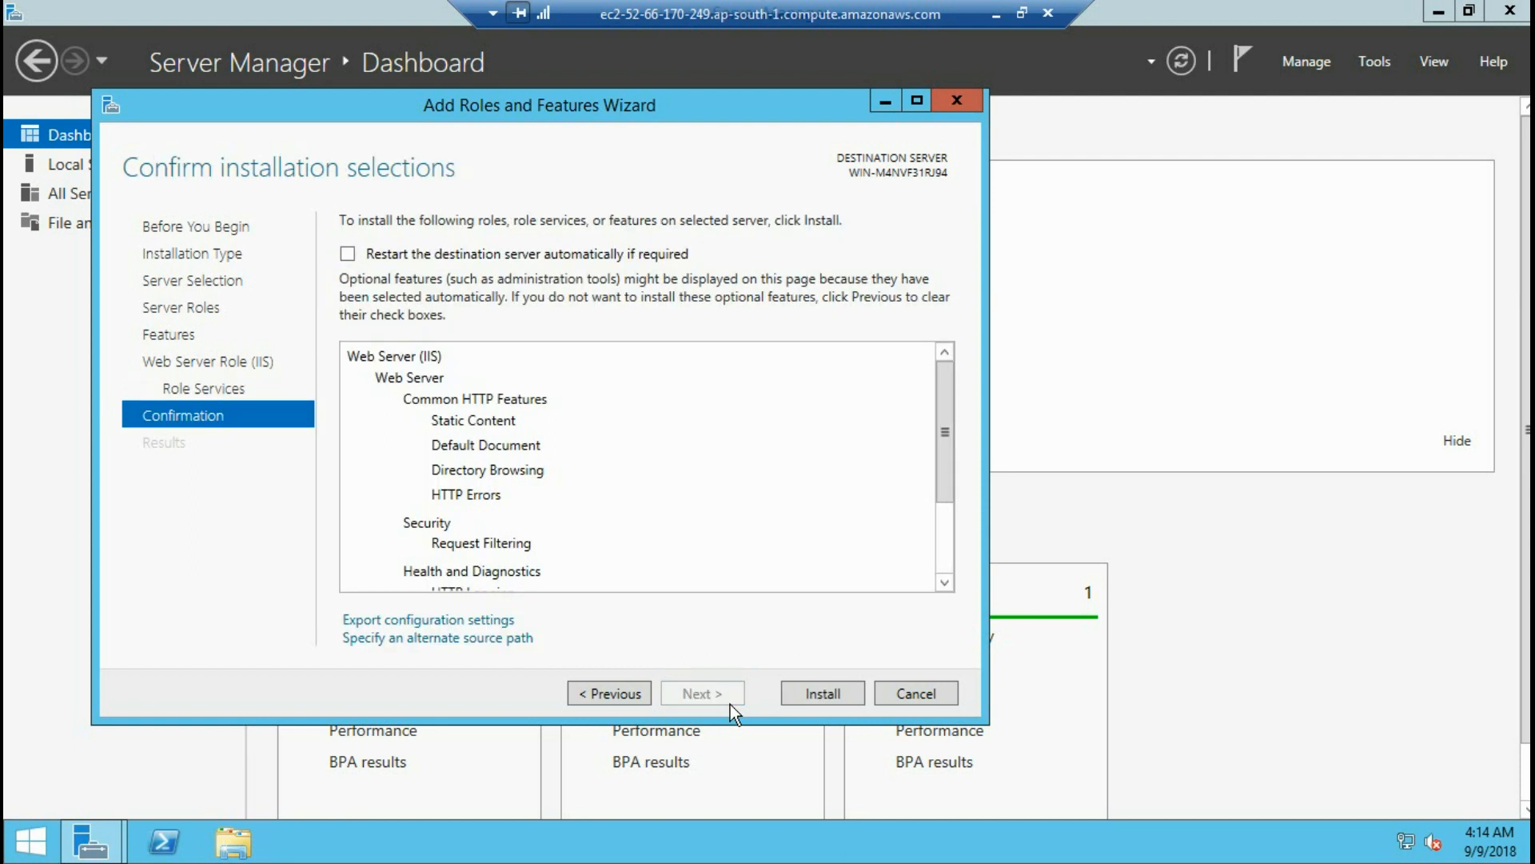
click(821, 696)
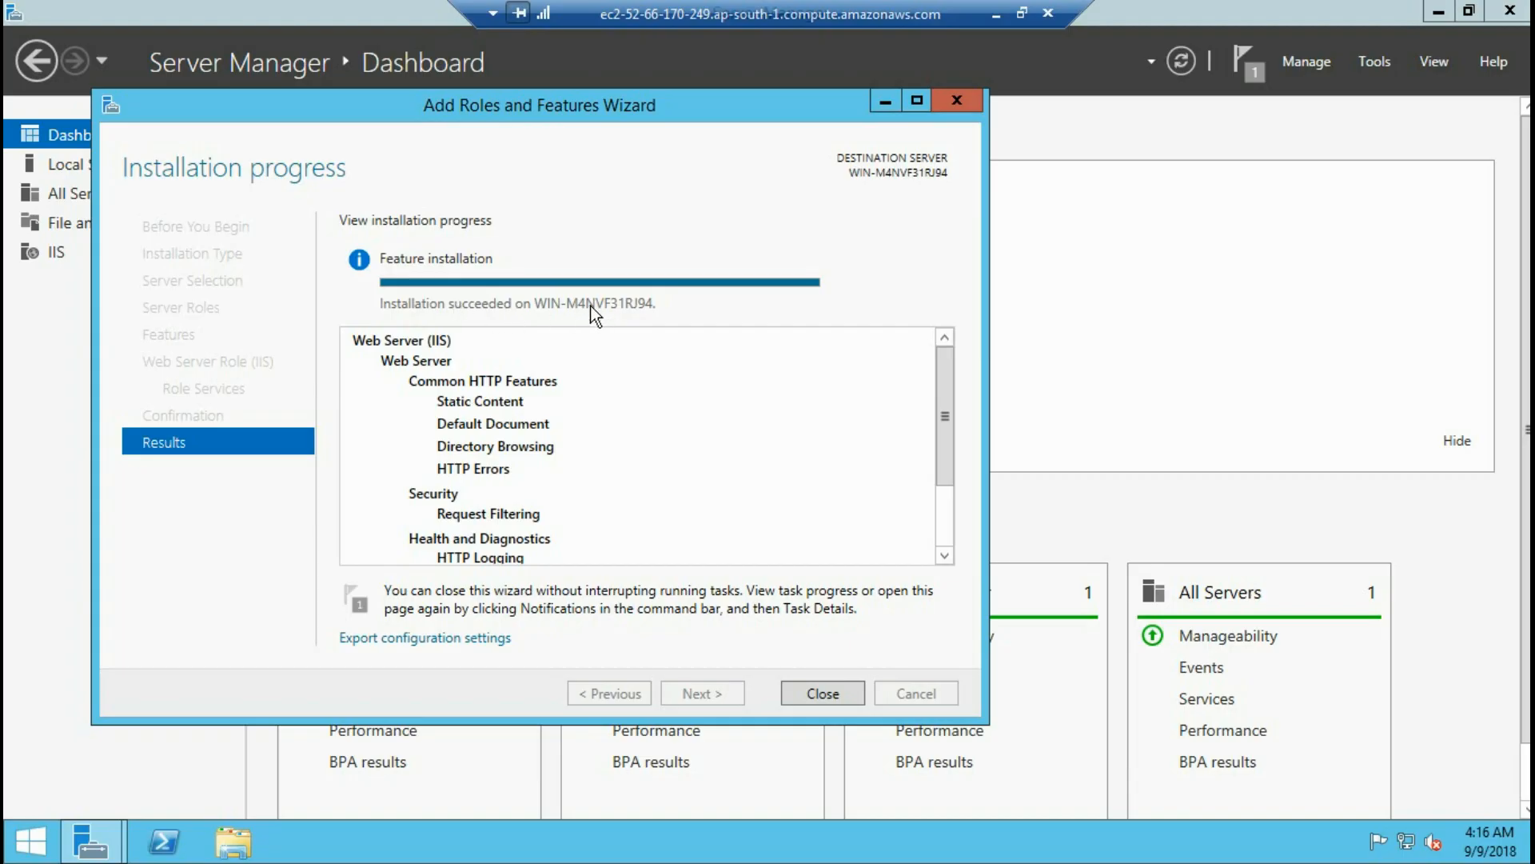
click(824, 692)
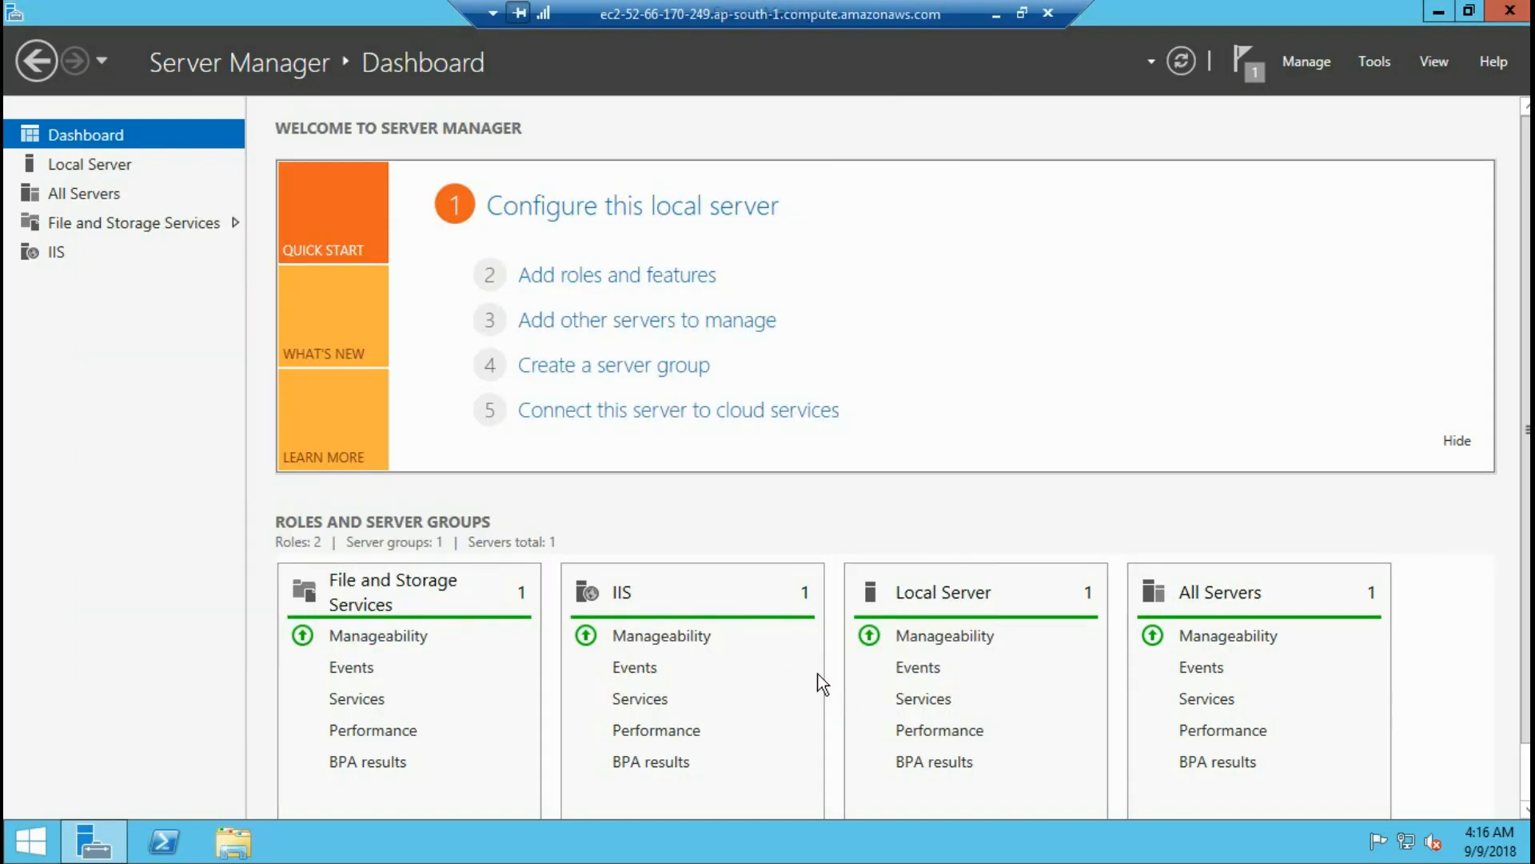
Step: Close Server Manager, minimize the remote session, and dismiss the instance connection details in the EC2 console
click(1510, 13)
click(995, 14)
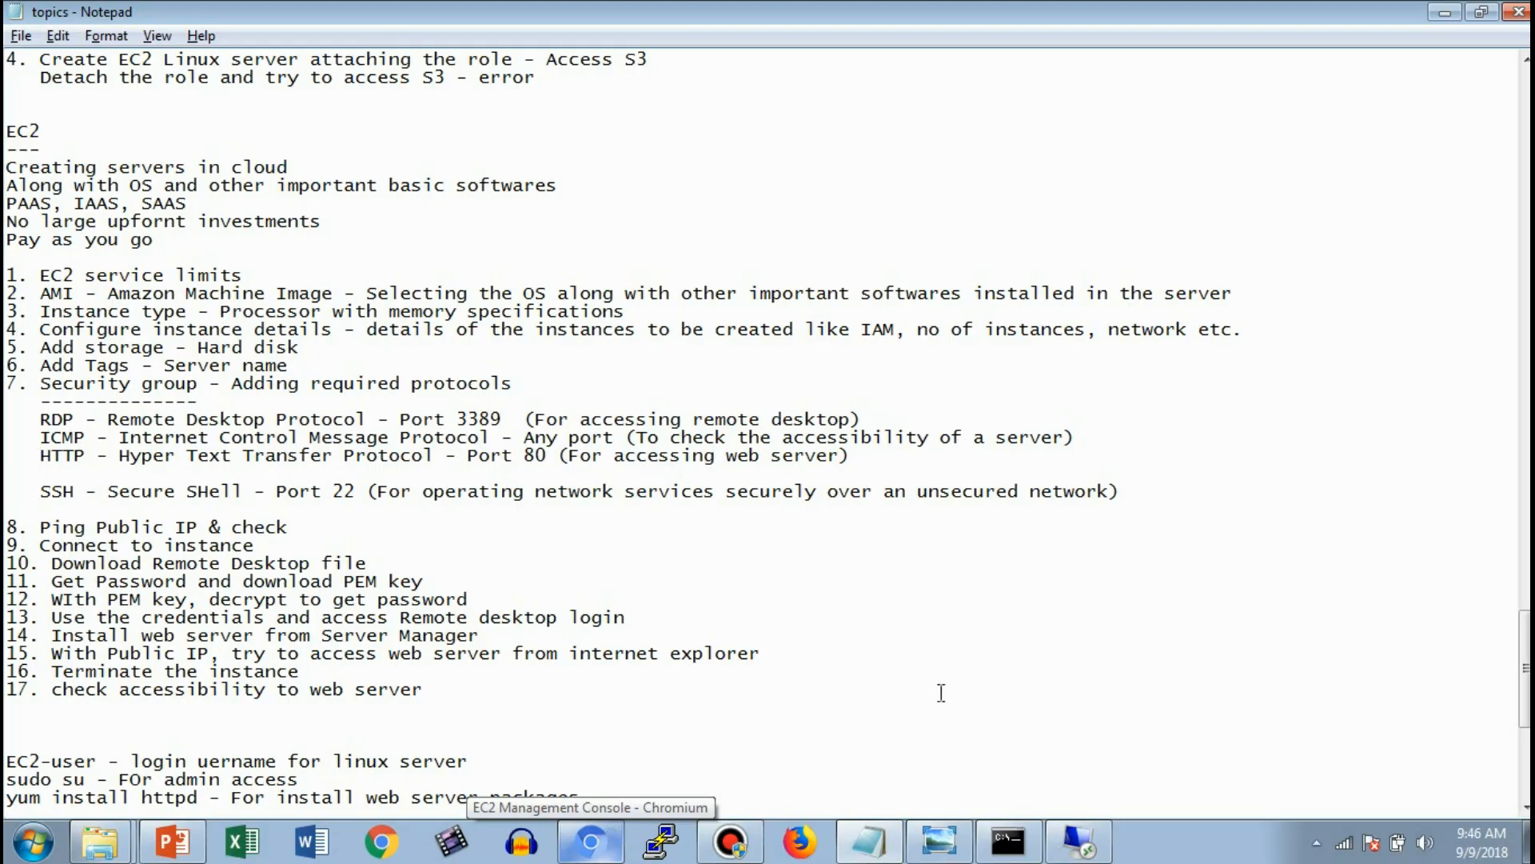
click(625, 846)
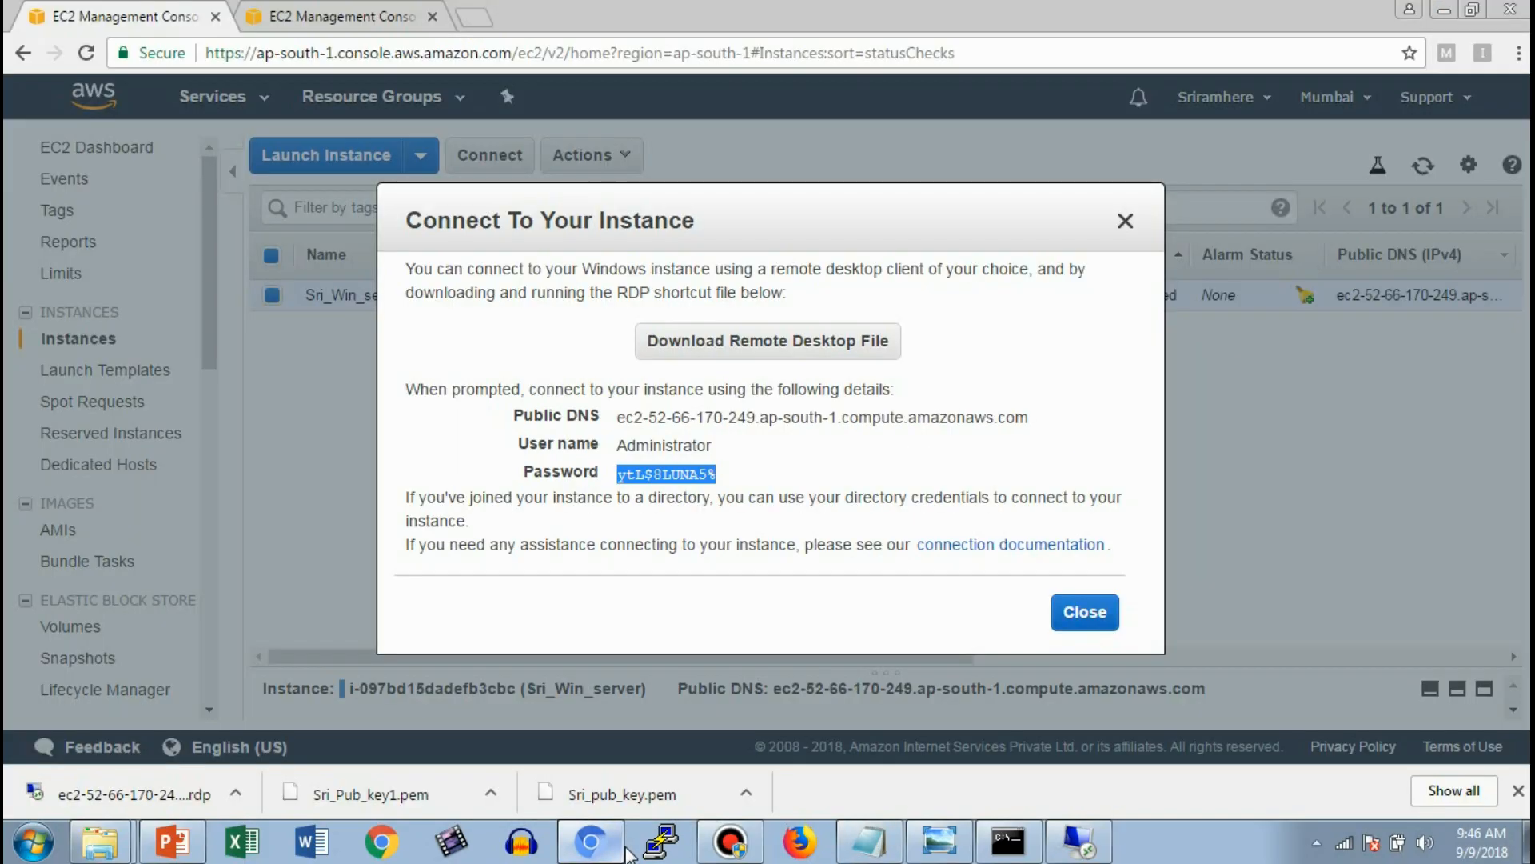
click(1126, 226)
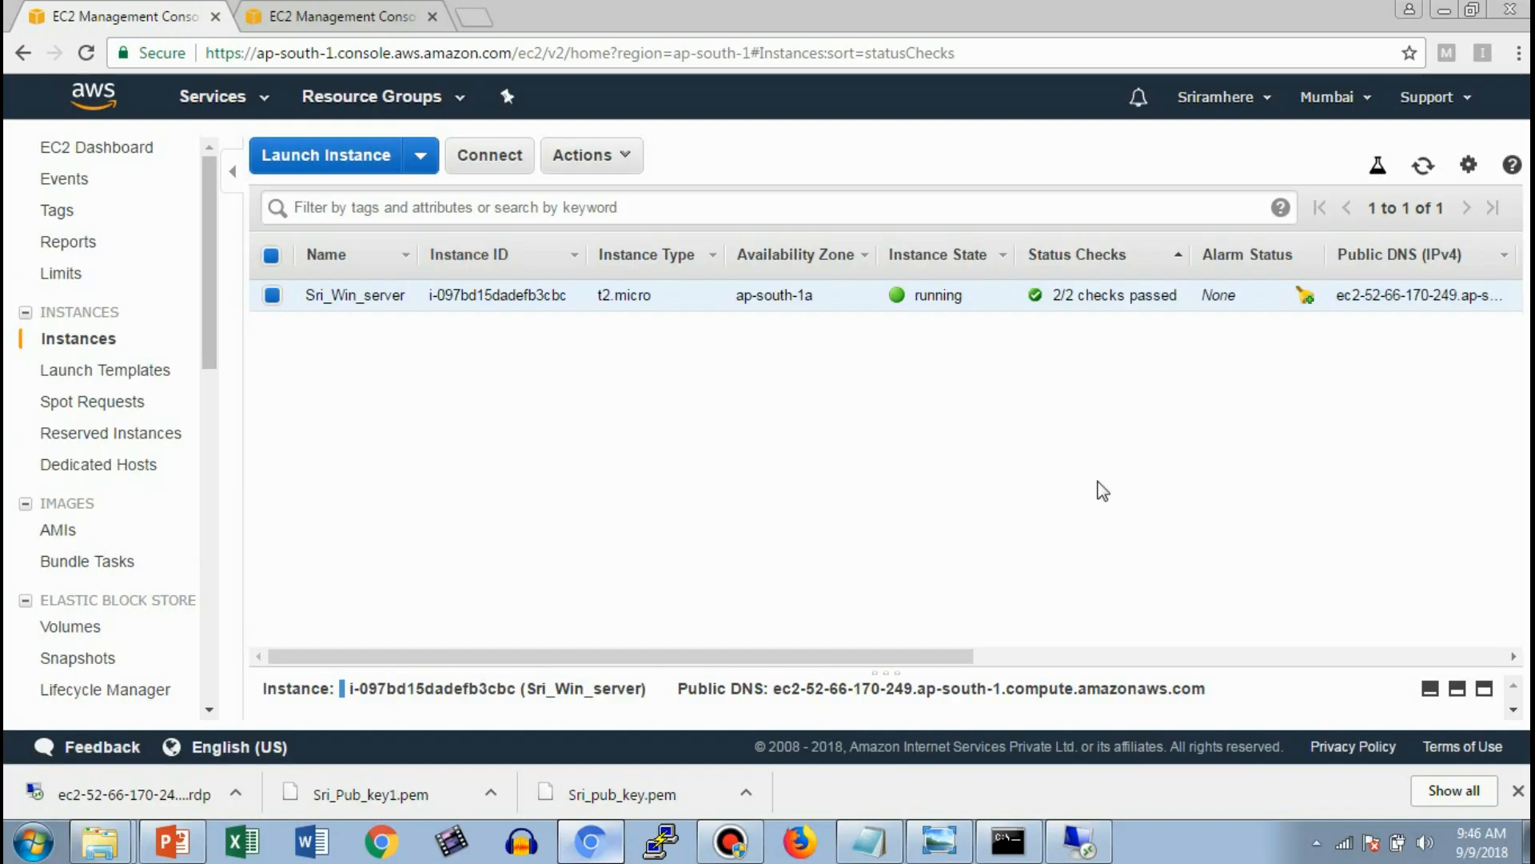
Step: Copy the instance's IPv4 public IP from its details and load 52.66.170.249 in a new browser tab
click(1483, 690)
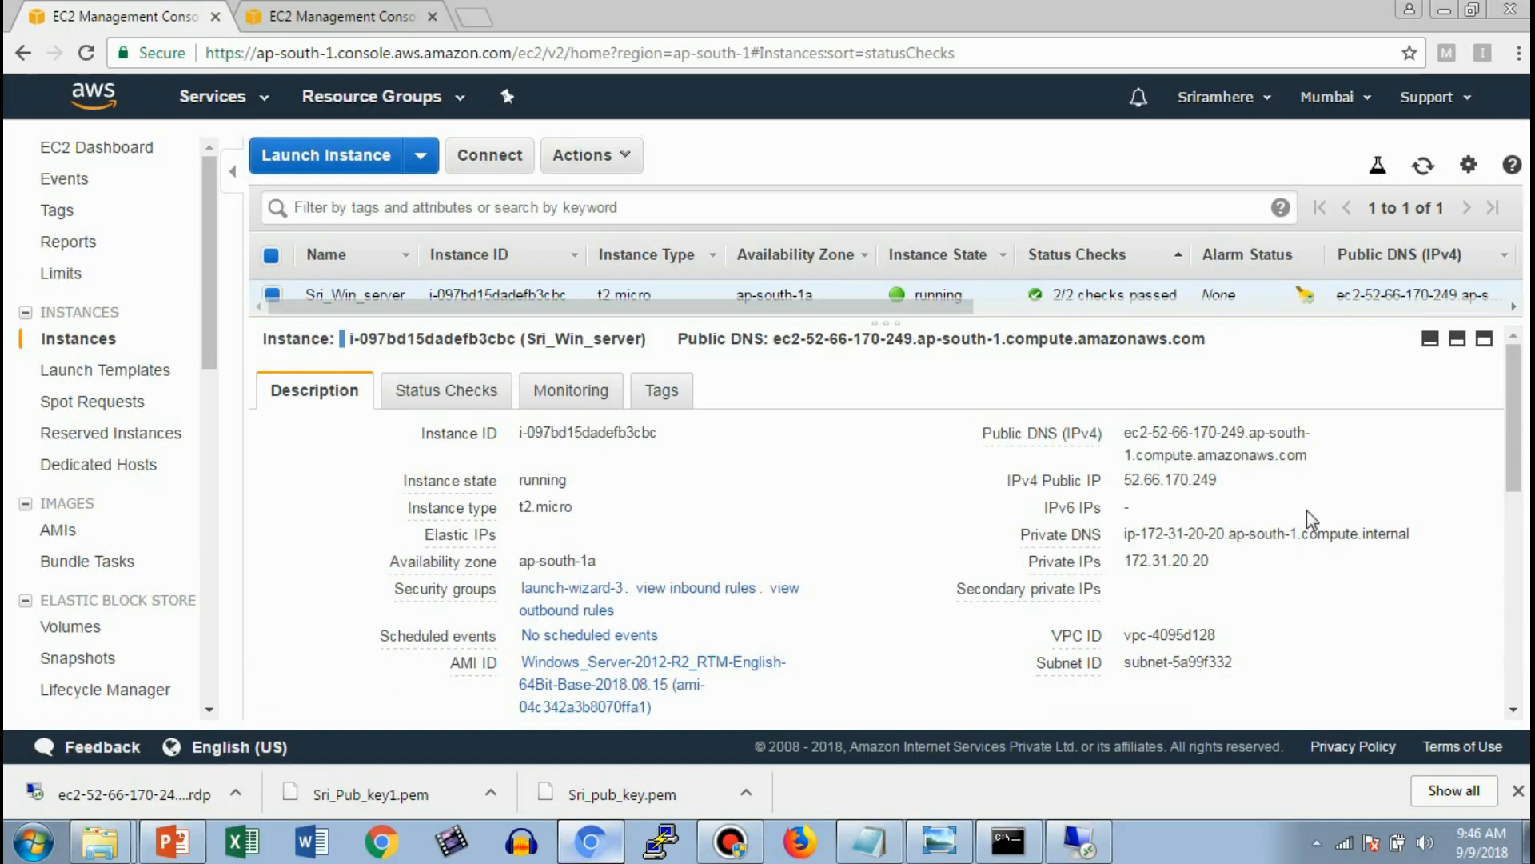
click(1236, 483)
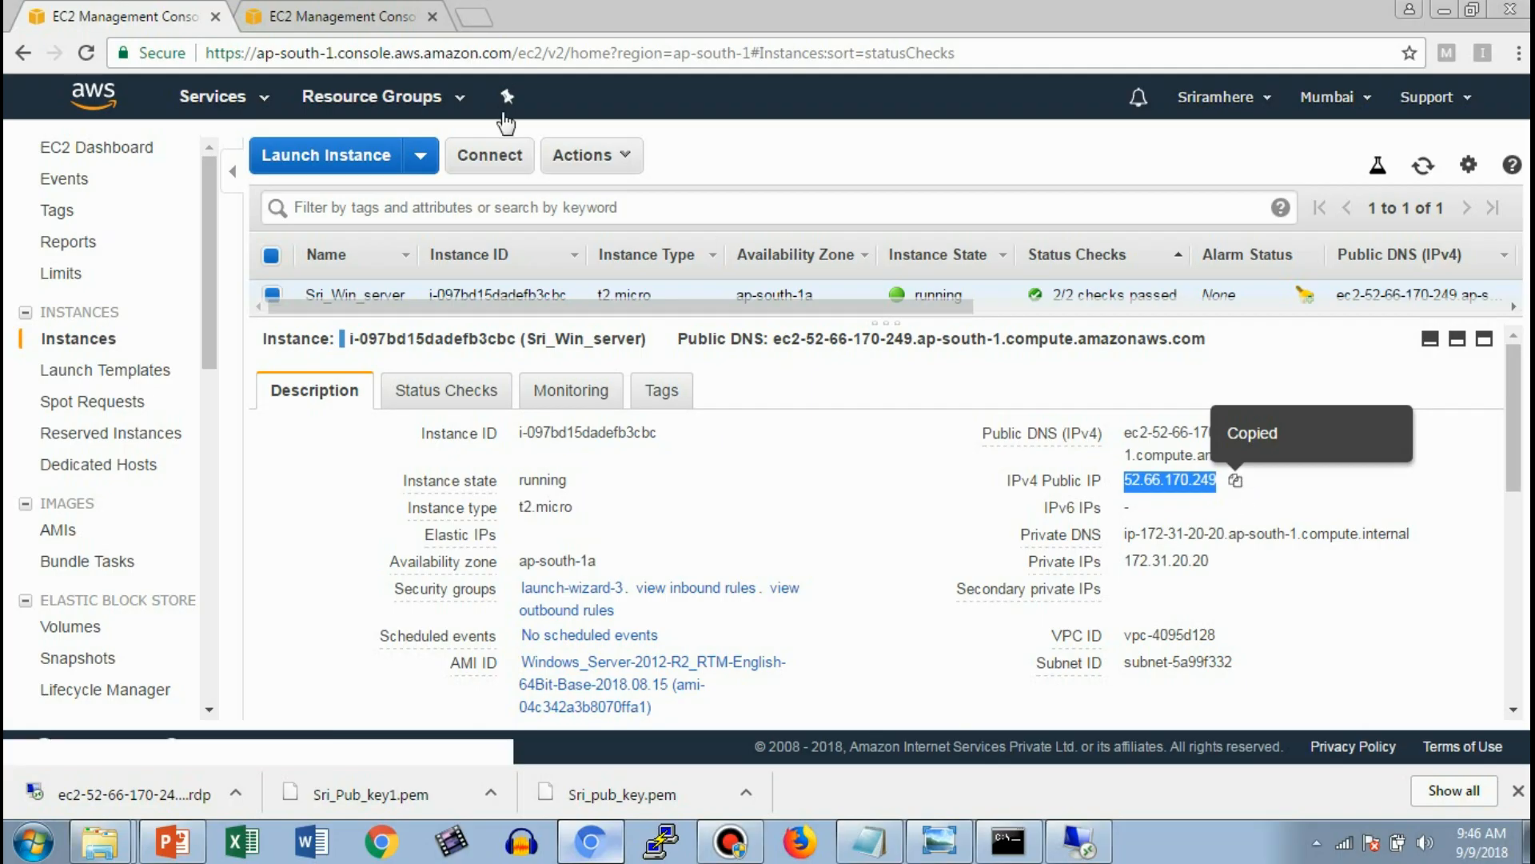
click(480, 17)
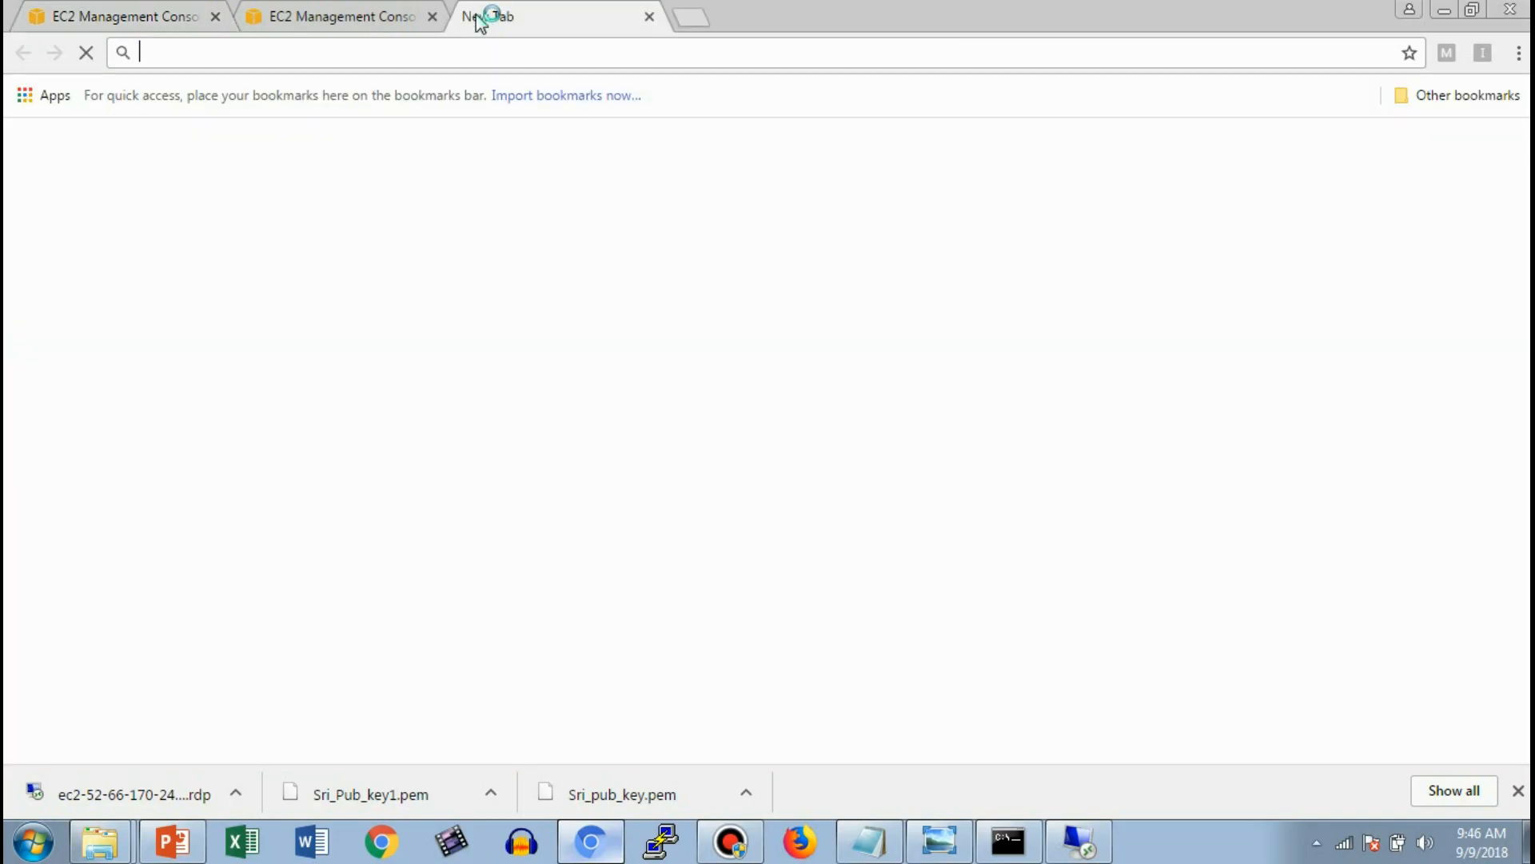
key(ctrl+v)
key(Return)
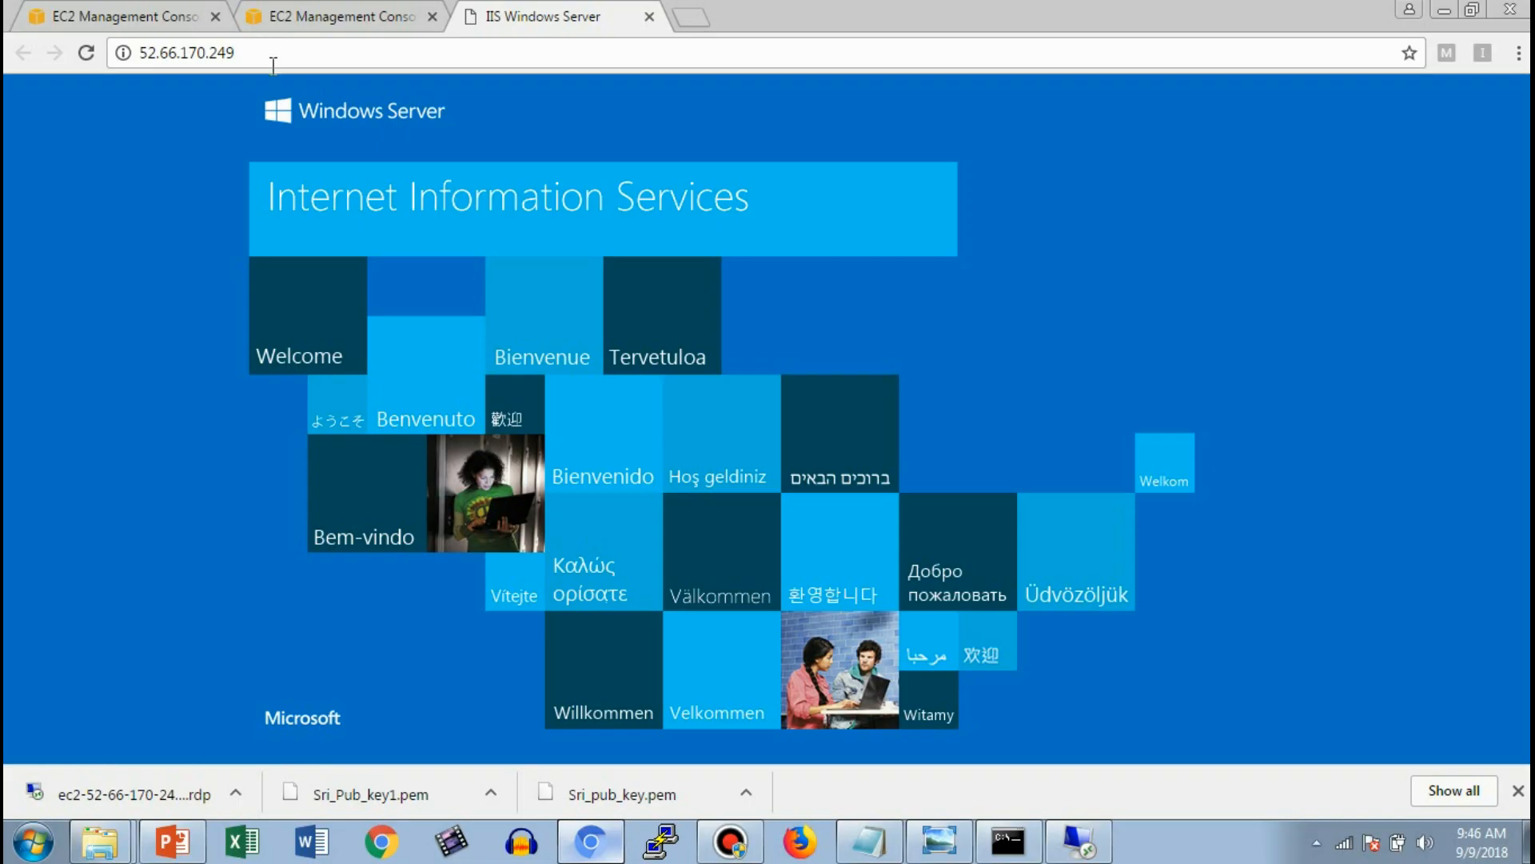
click(221, 52)
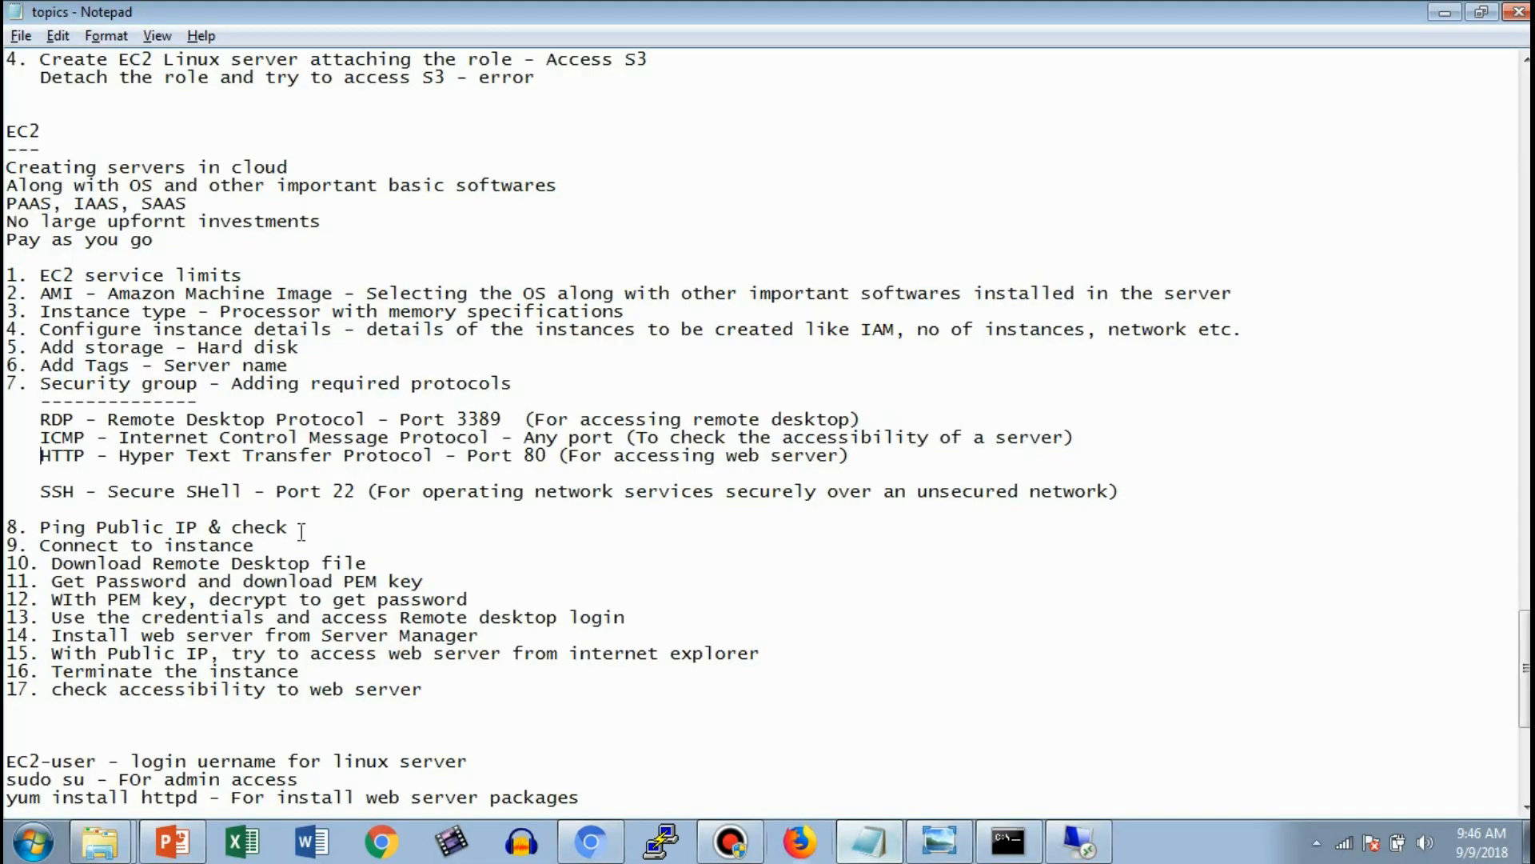
Step: Review the HTTP port entry in the topics notes in Notepad, and return to the IIS page in the browser
click(870, 842)
double_click(80, 456)
click(80, 456)
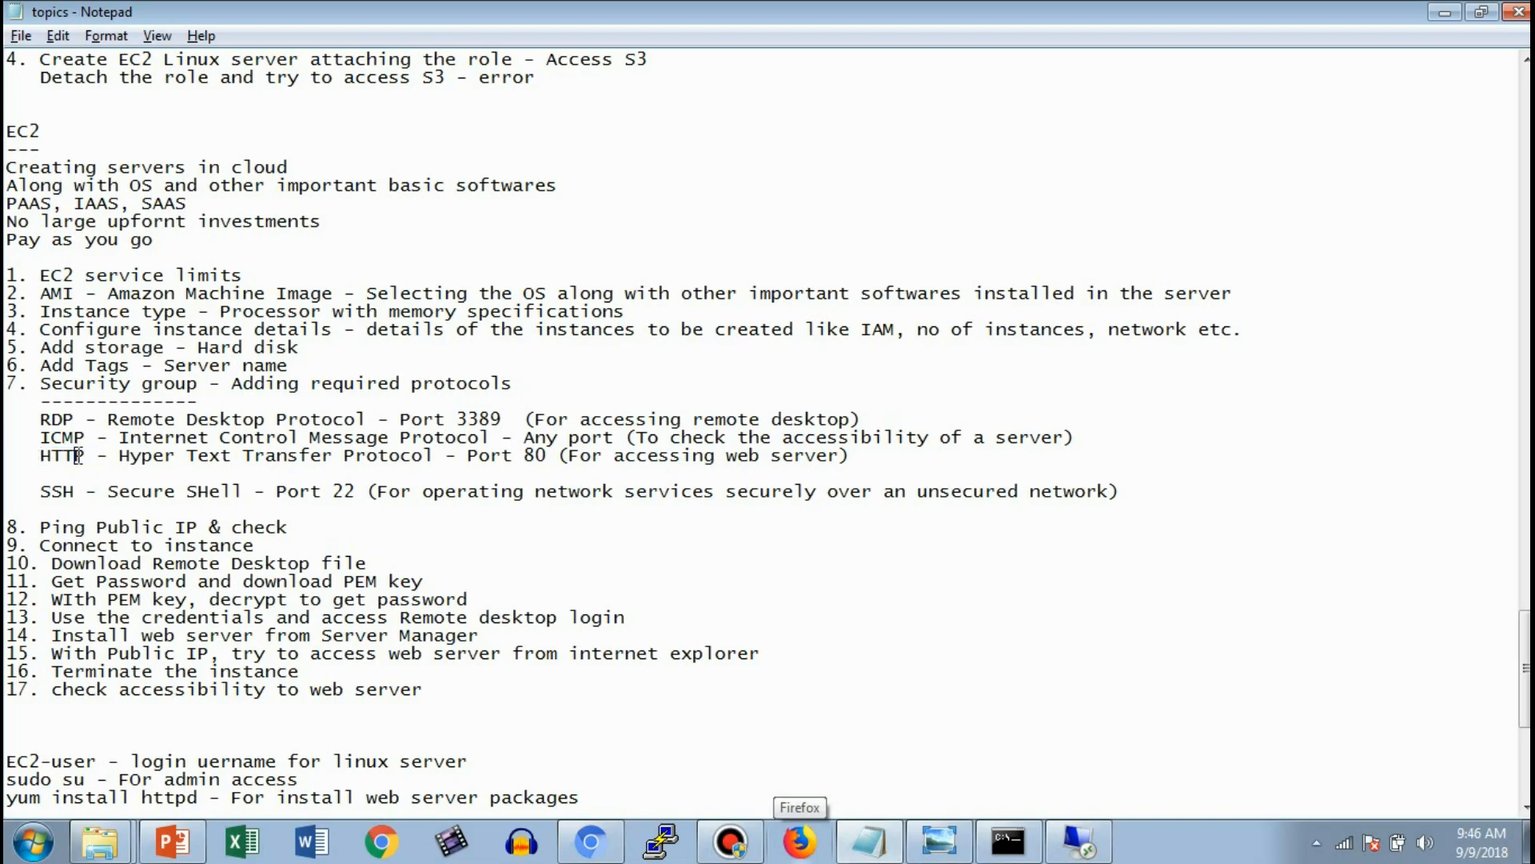
click(1444, 12)
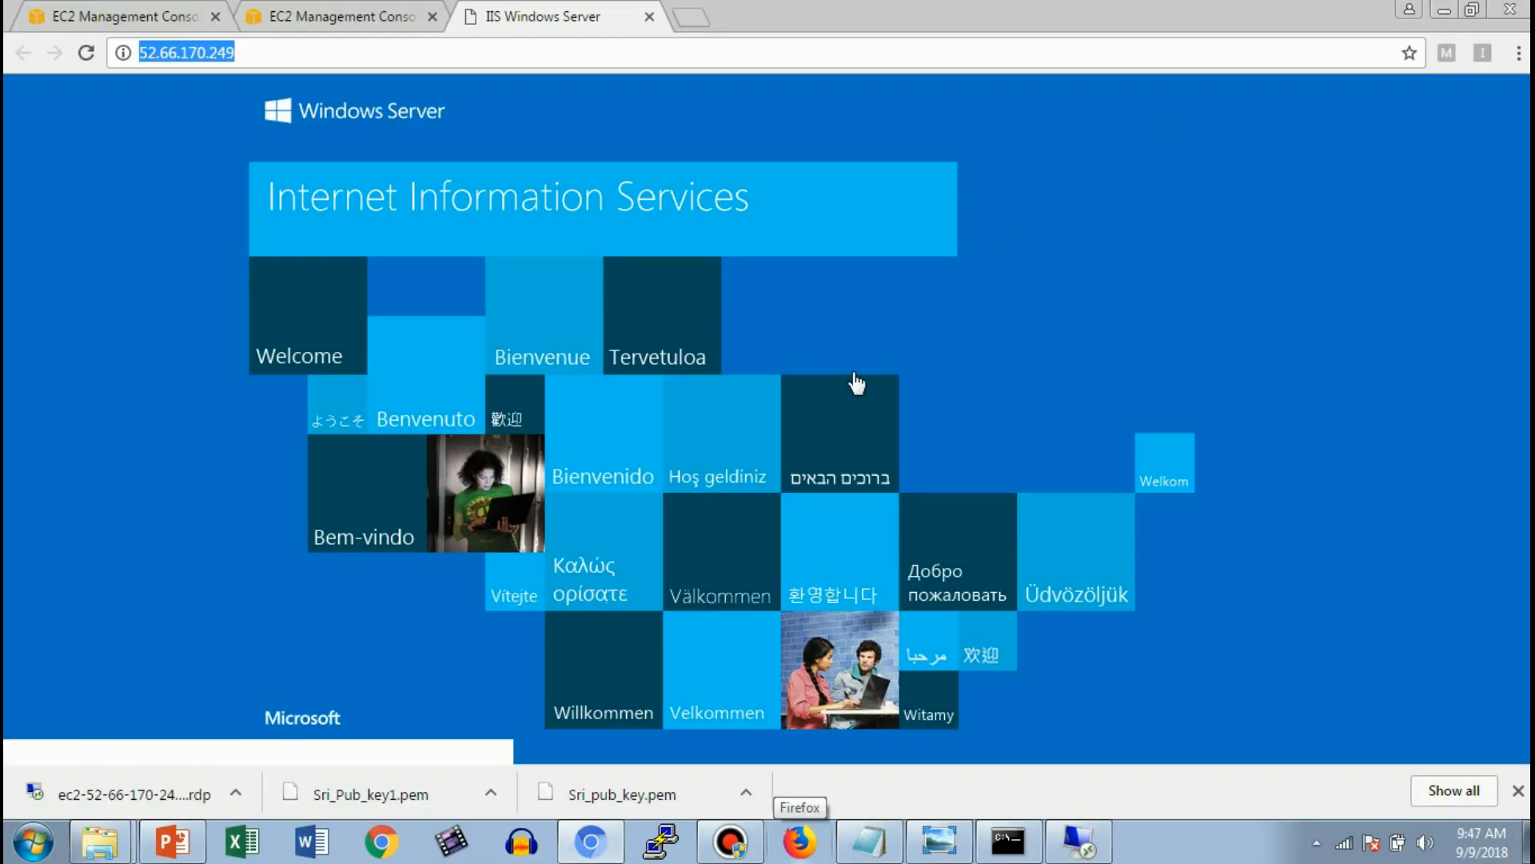
click(1192, 51)
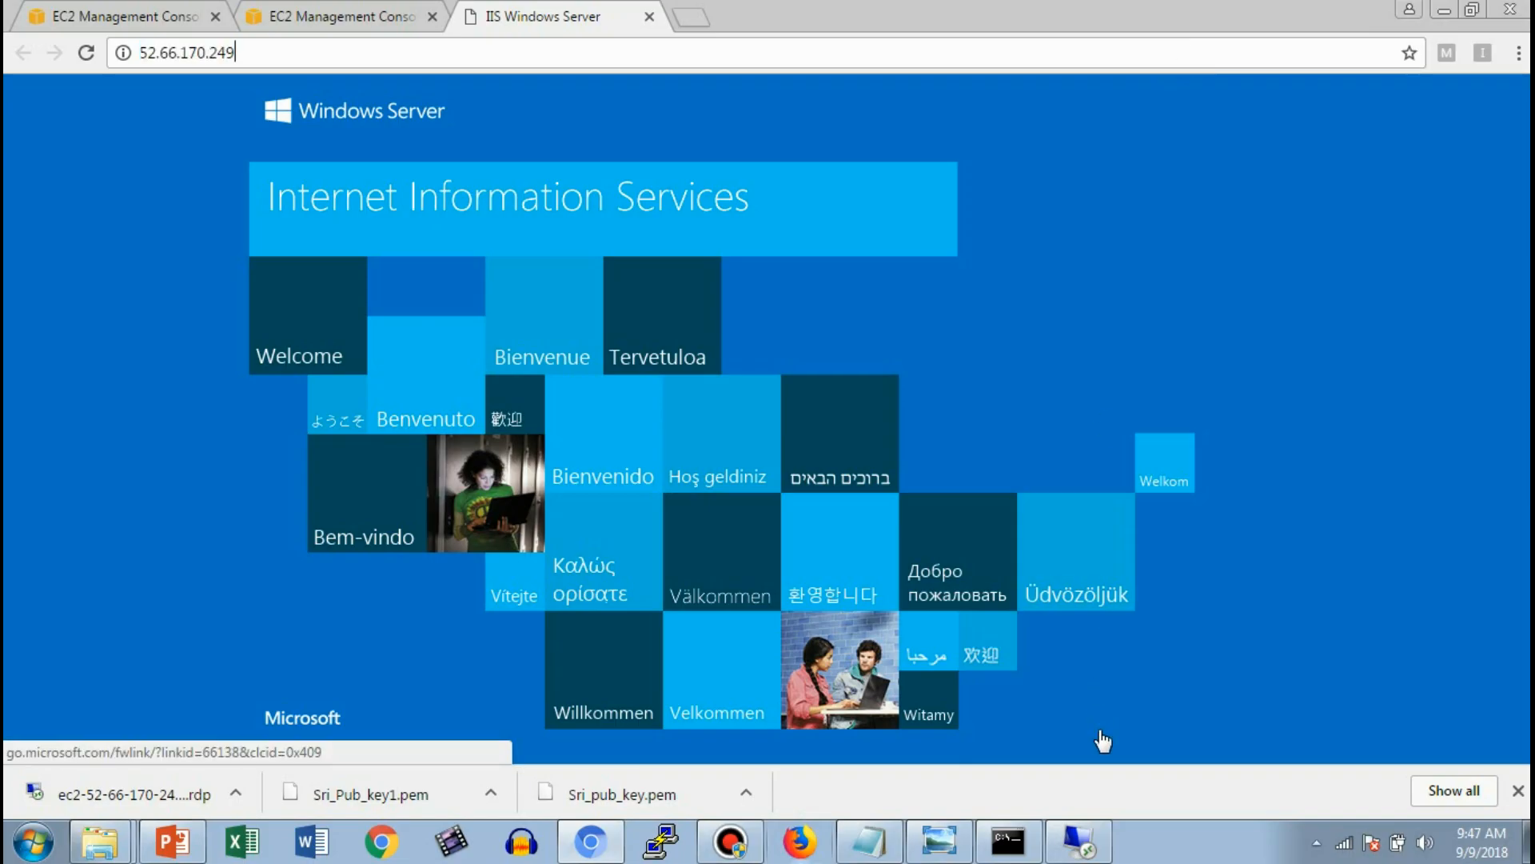
Step: Look at the remote server's desktop, and examine the instance's description in the EC2 console
click(1089, 845)
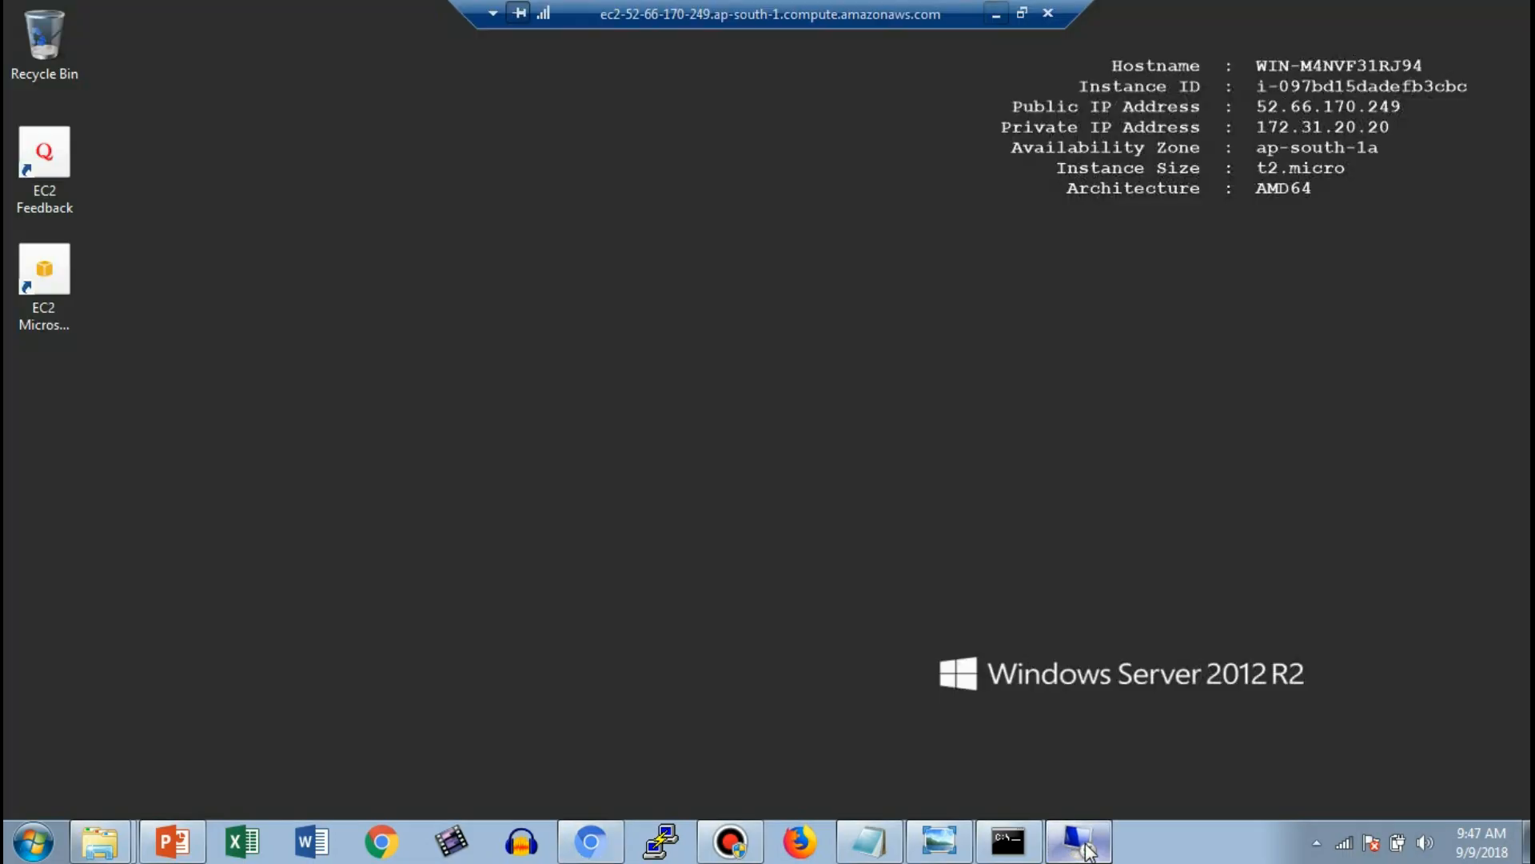
click(997, 11)
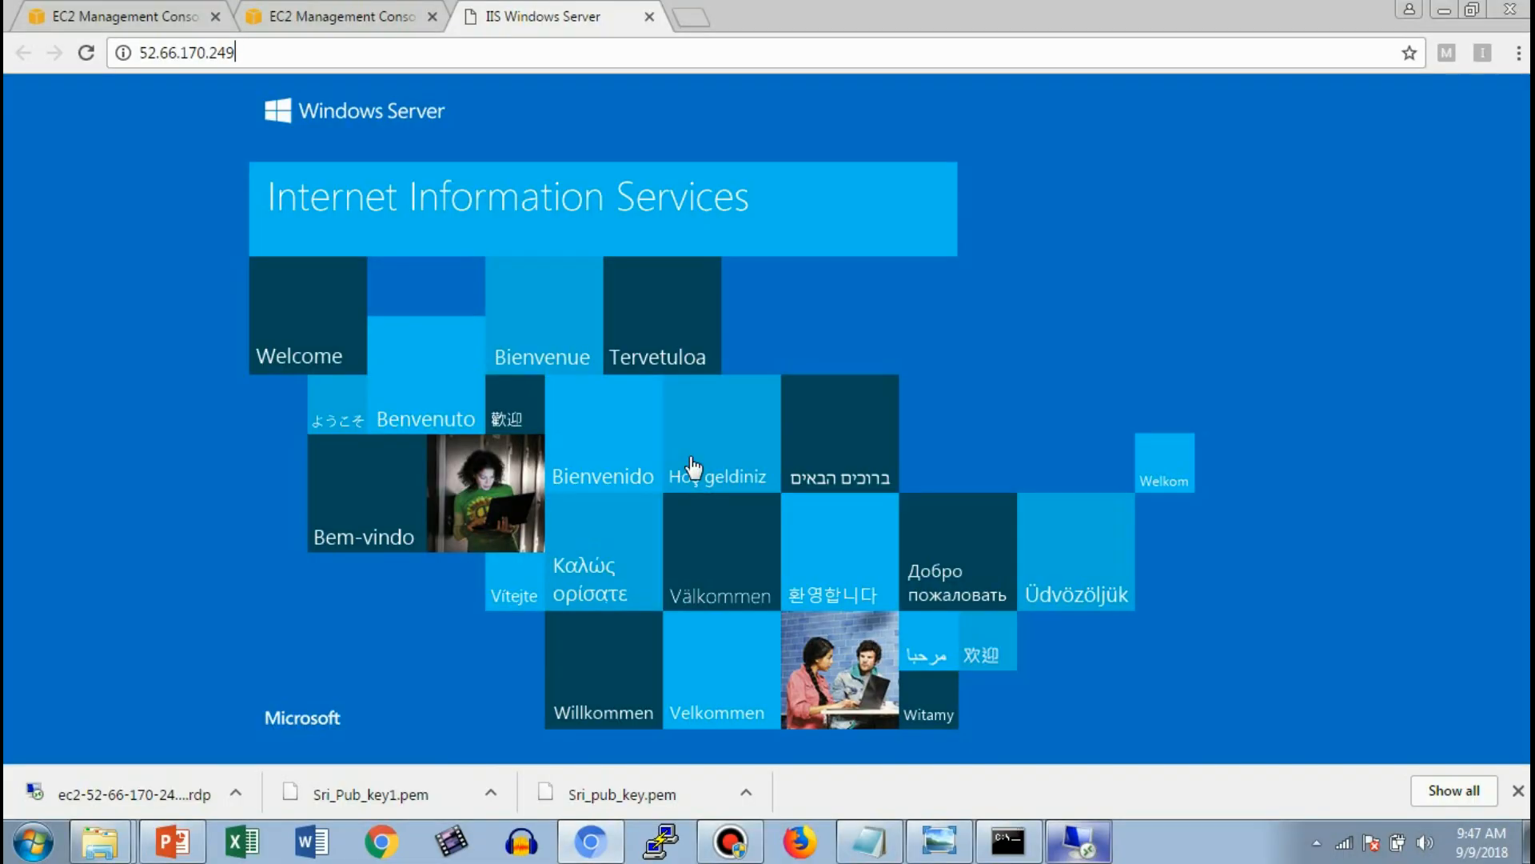
click(64, 11)
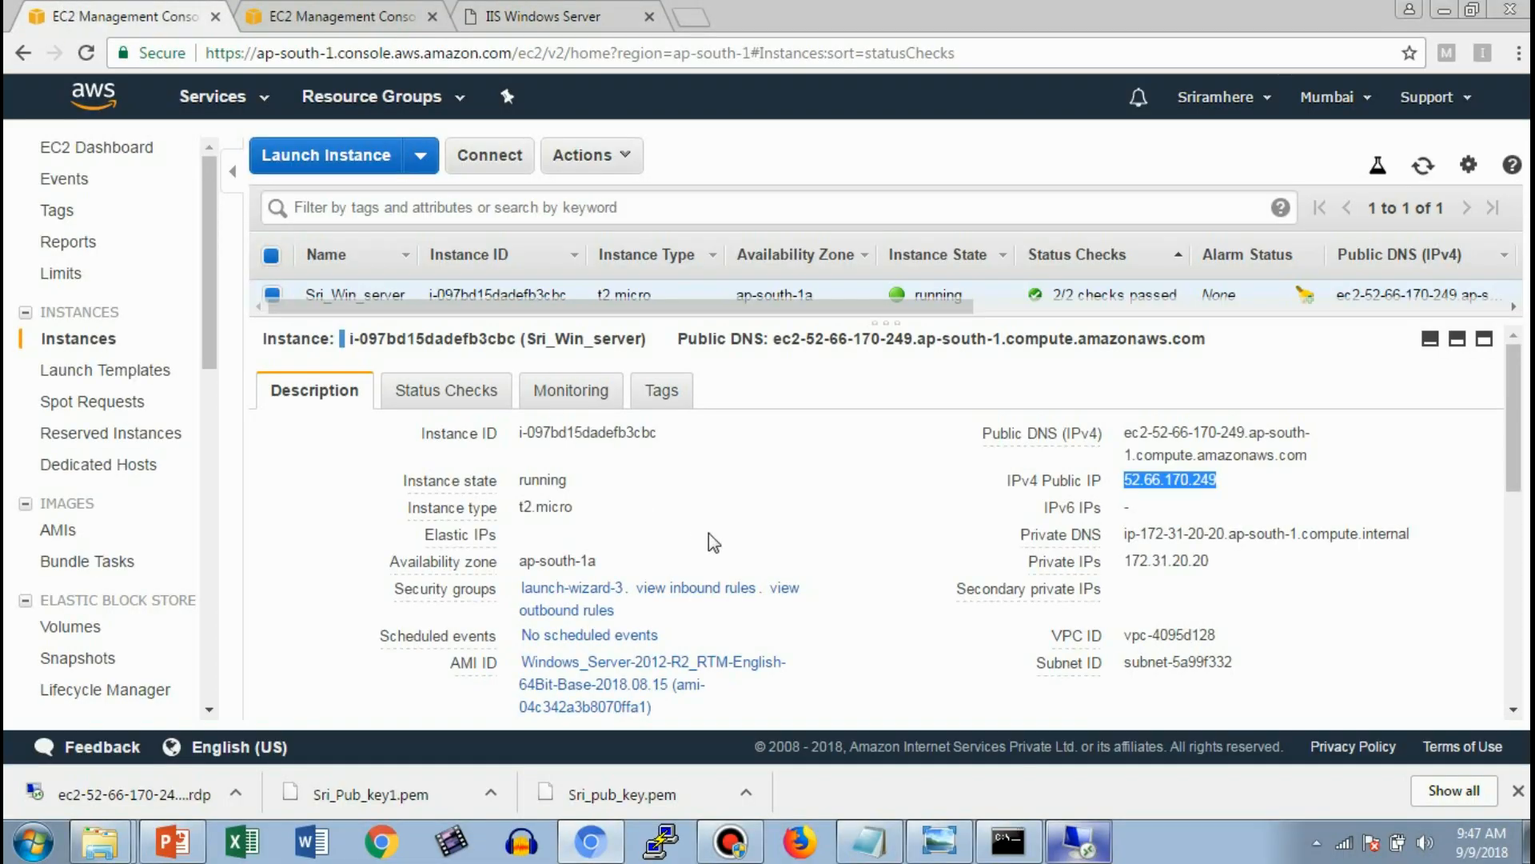
mouse_move(1512, 438)
mouse_down()
mouse_move(1522, 640)
mouse_move(1520, 464)
mouse_up()
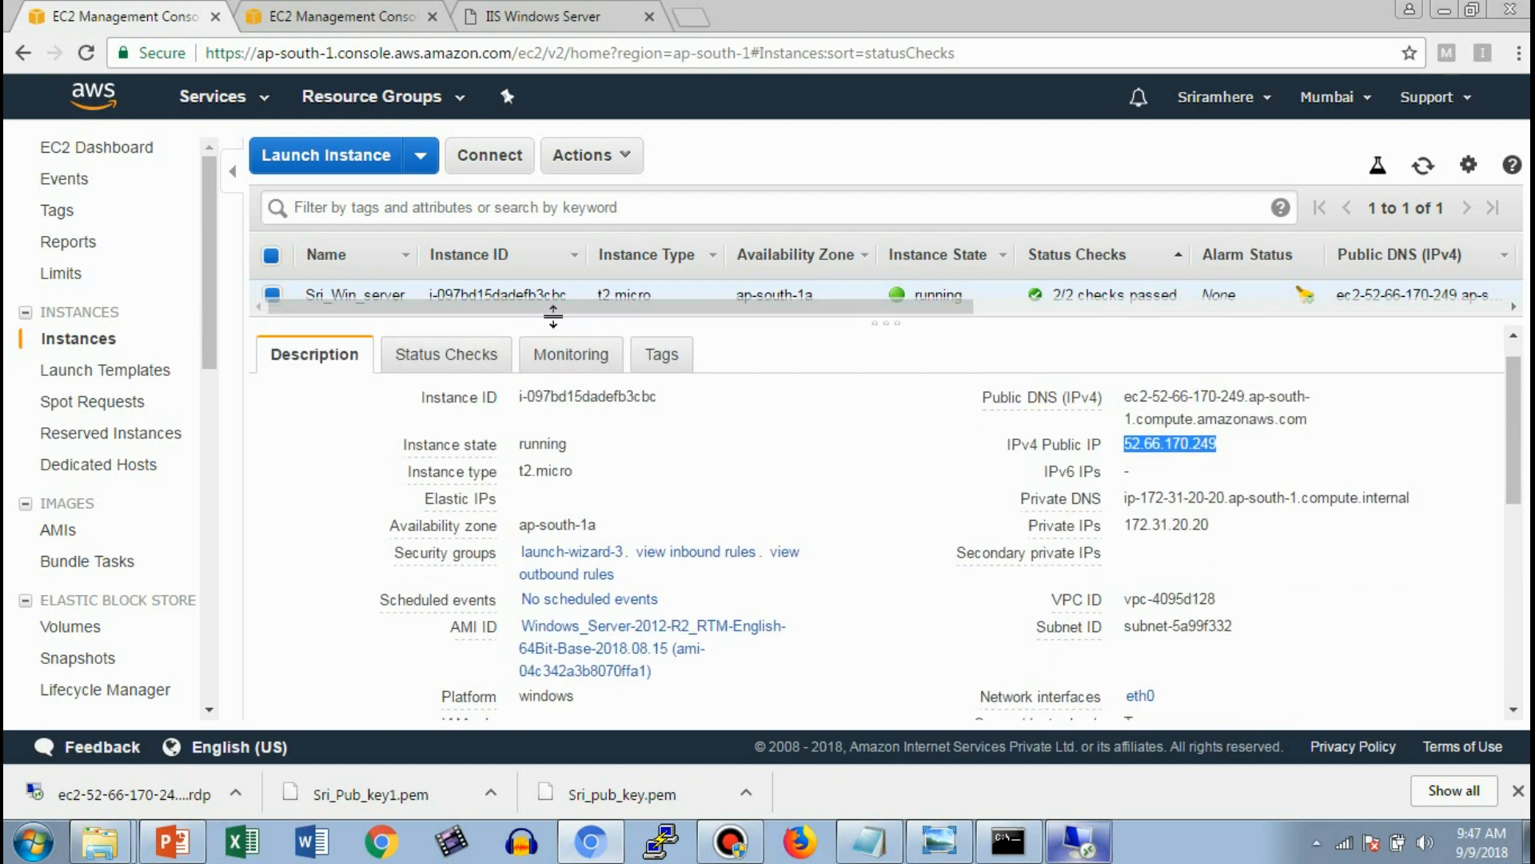
Step: Shut down the Windows server from its remote session, giving Other (Planned) as the reason
click(1079, 842)
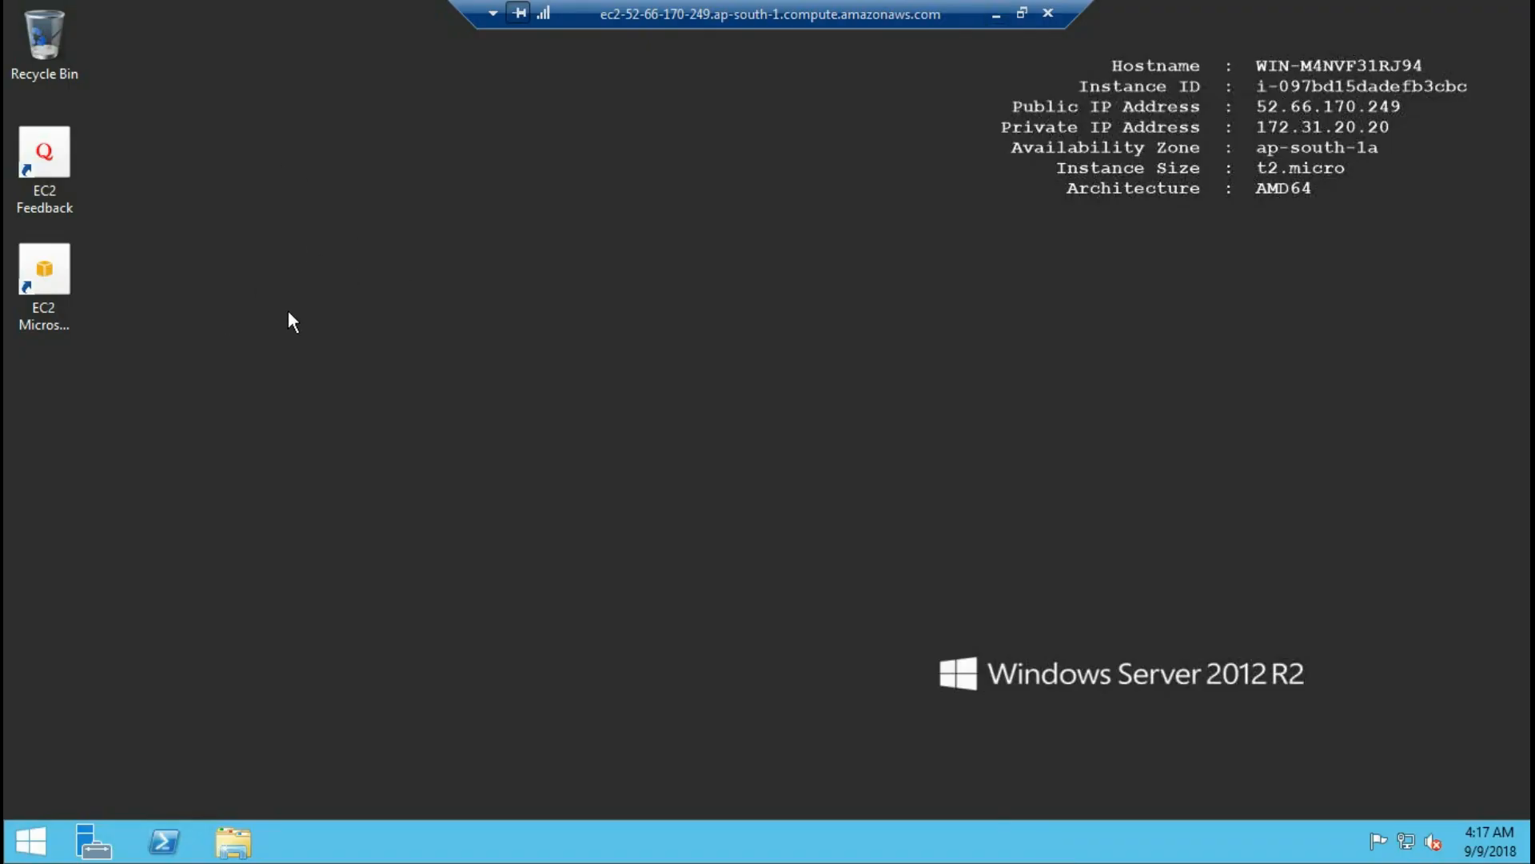
click(30, 839)
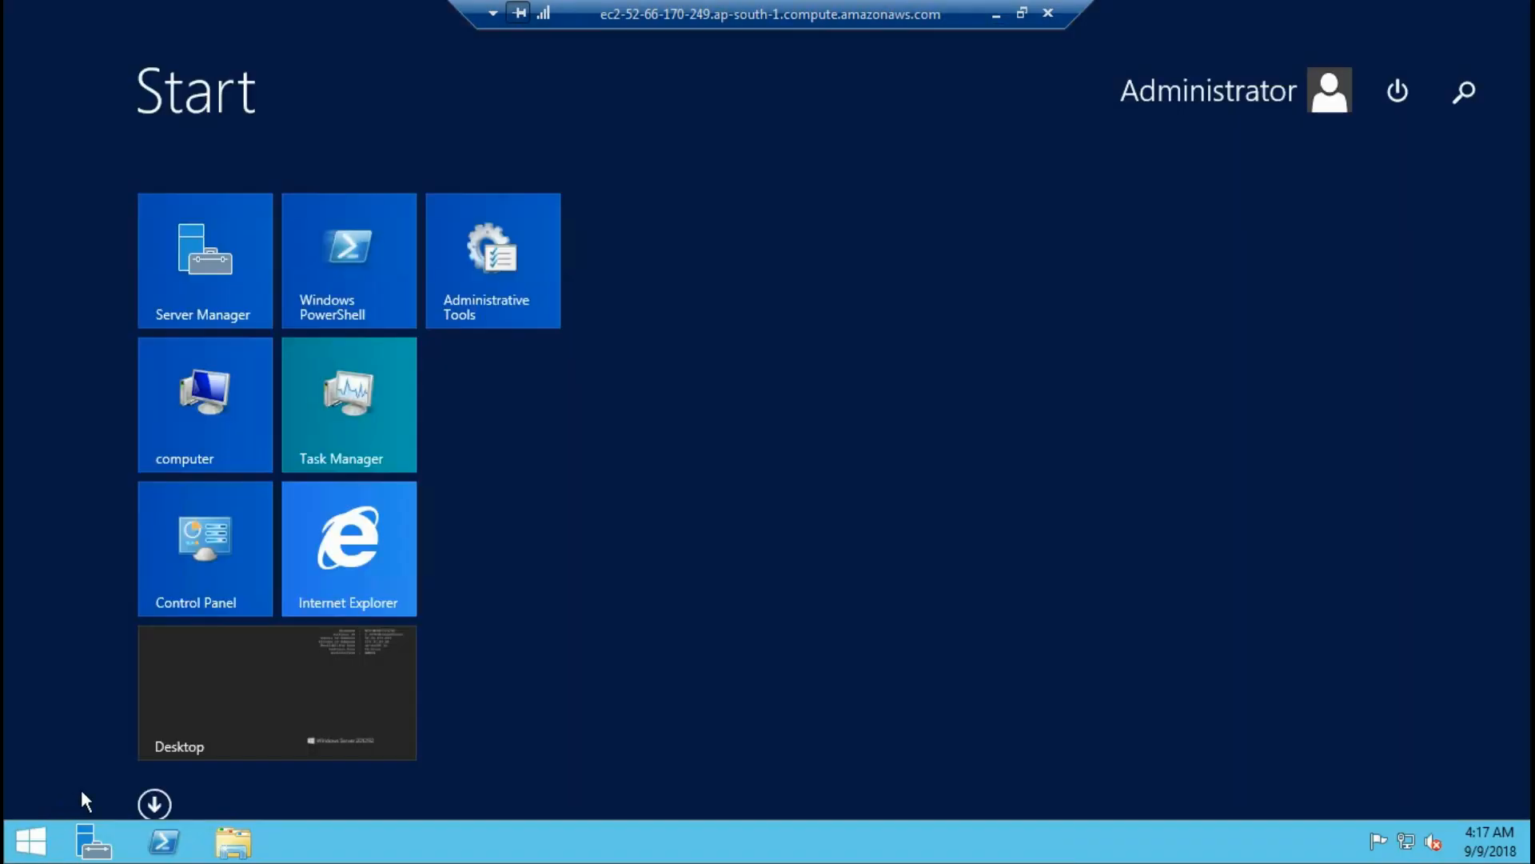
click(1381, 95)
click(1383, 200)
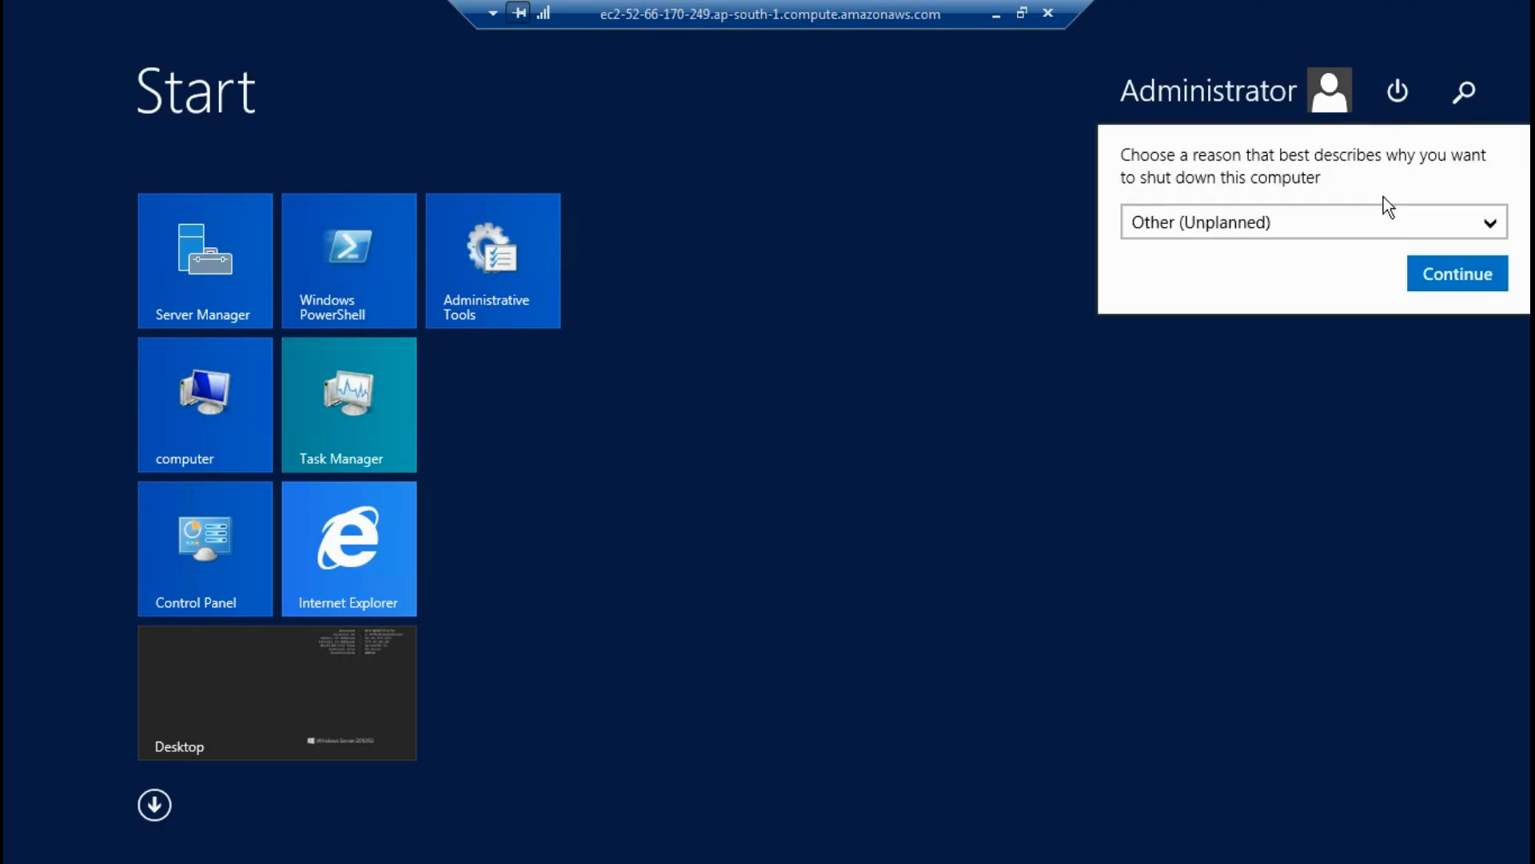
click(1315, 227)
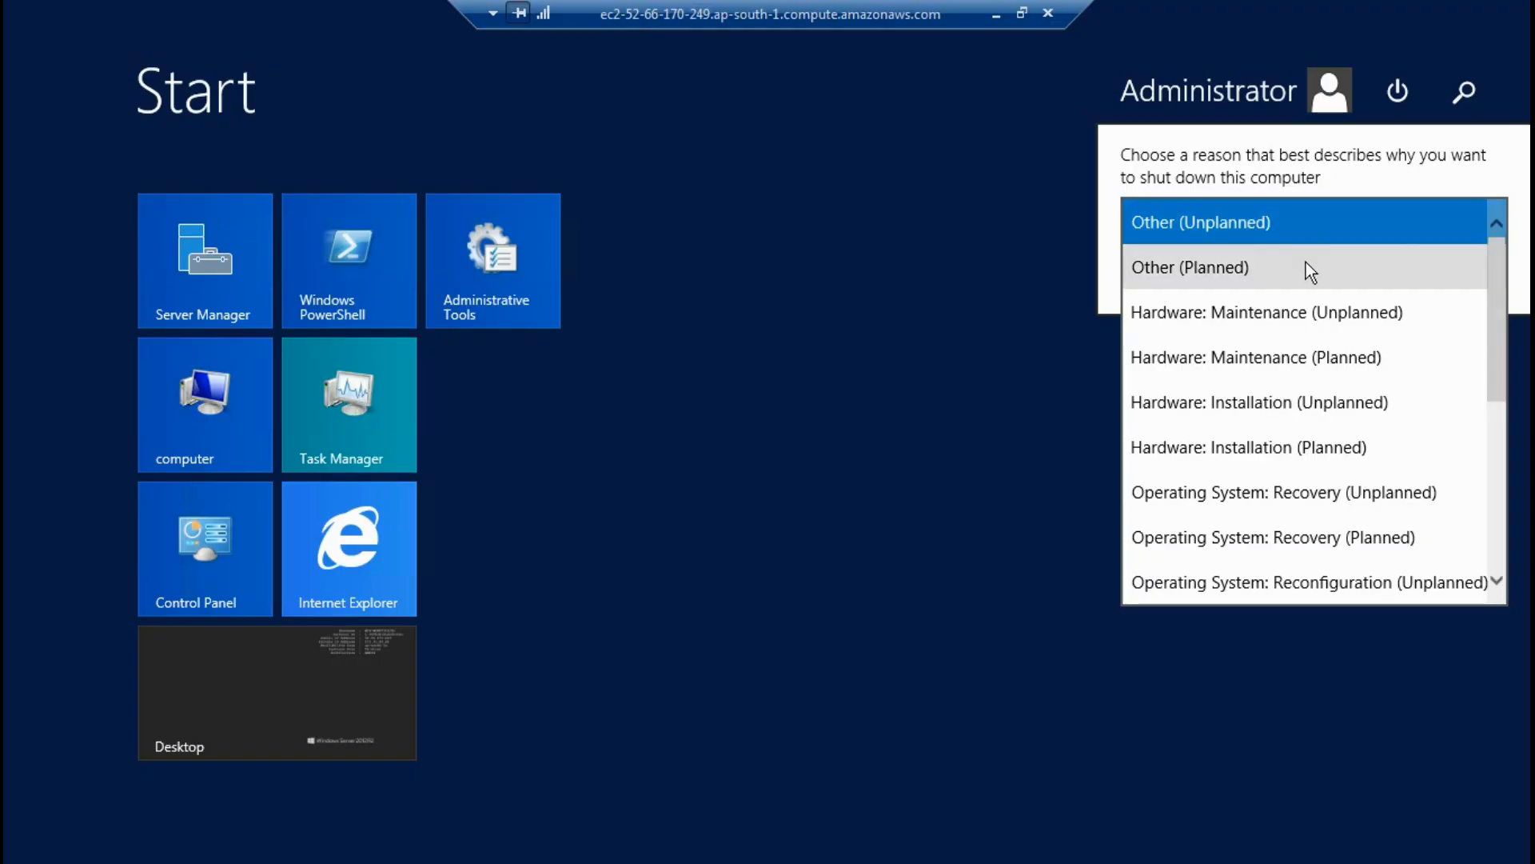
click(1306, 262)
click(1422, 265)
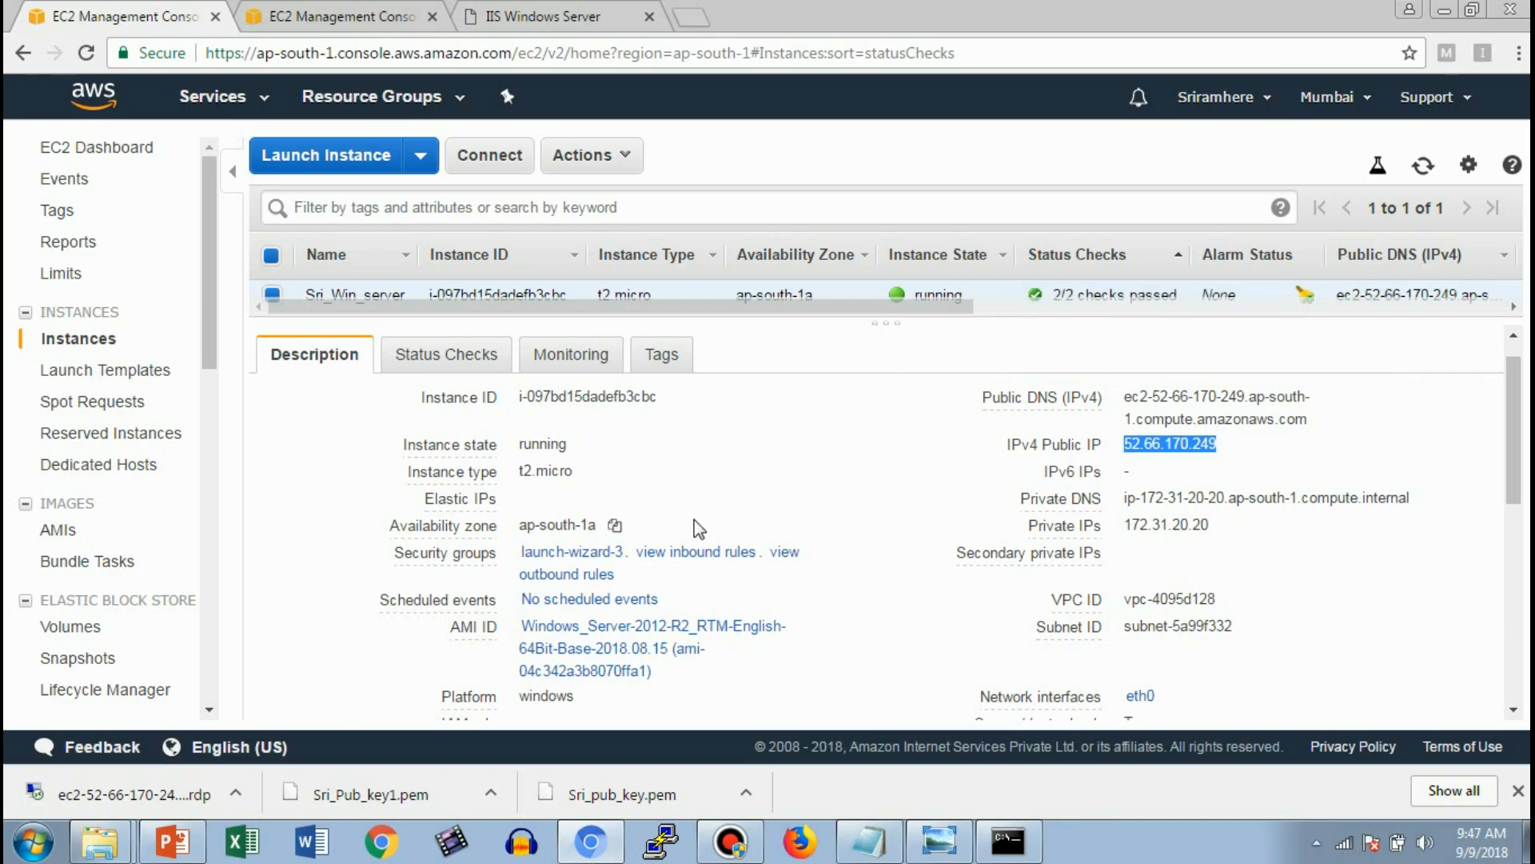
Step: Collapse the instance details and refresh the instance list to check the state of Sri_Win_server
right_click(1489, 357)
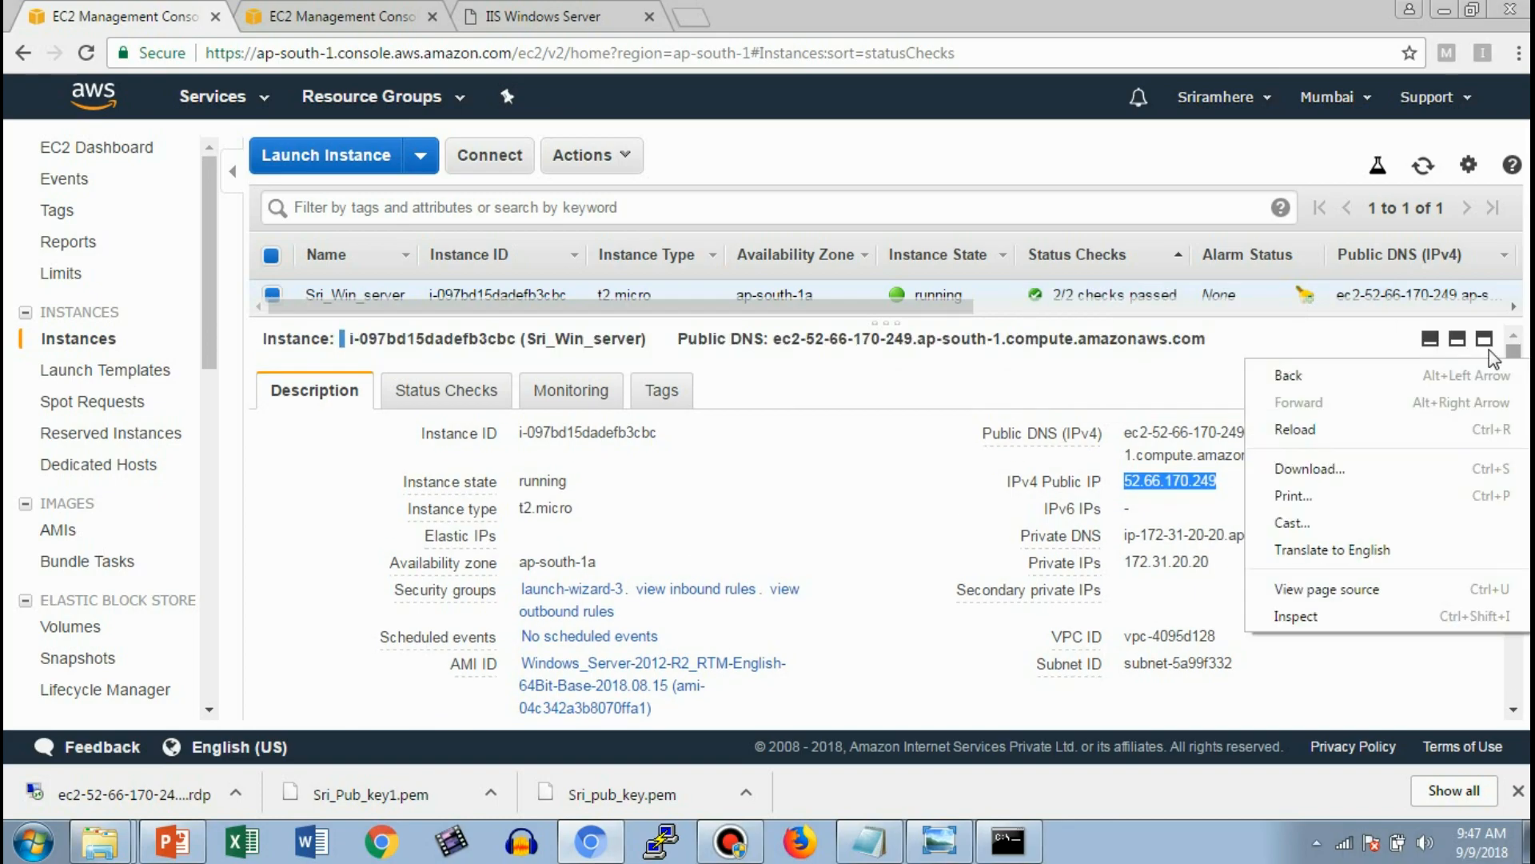
click(1430, 339)
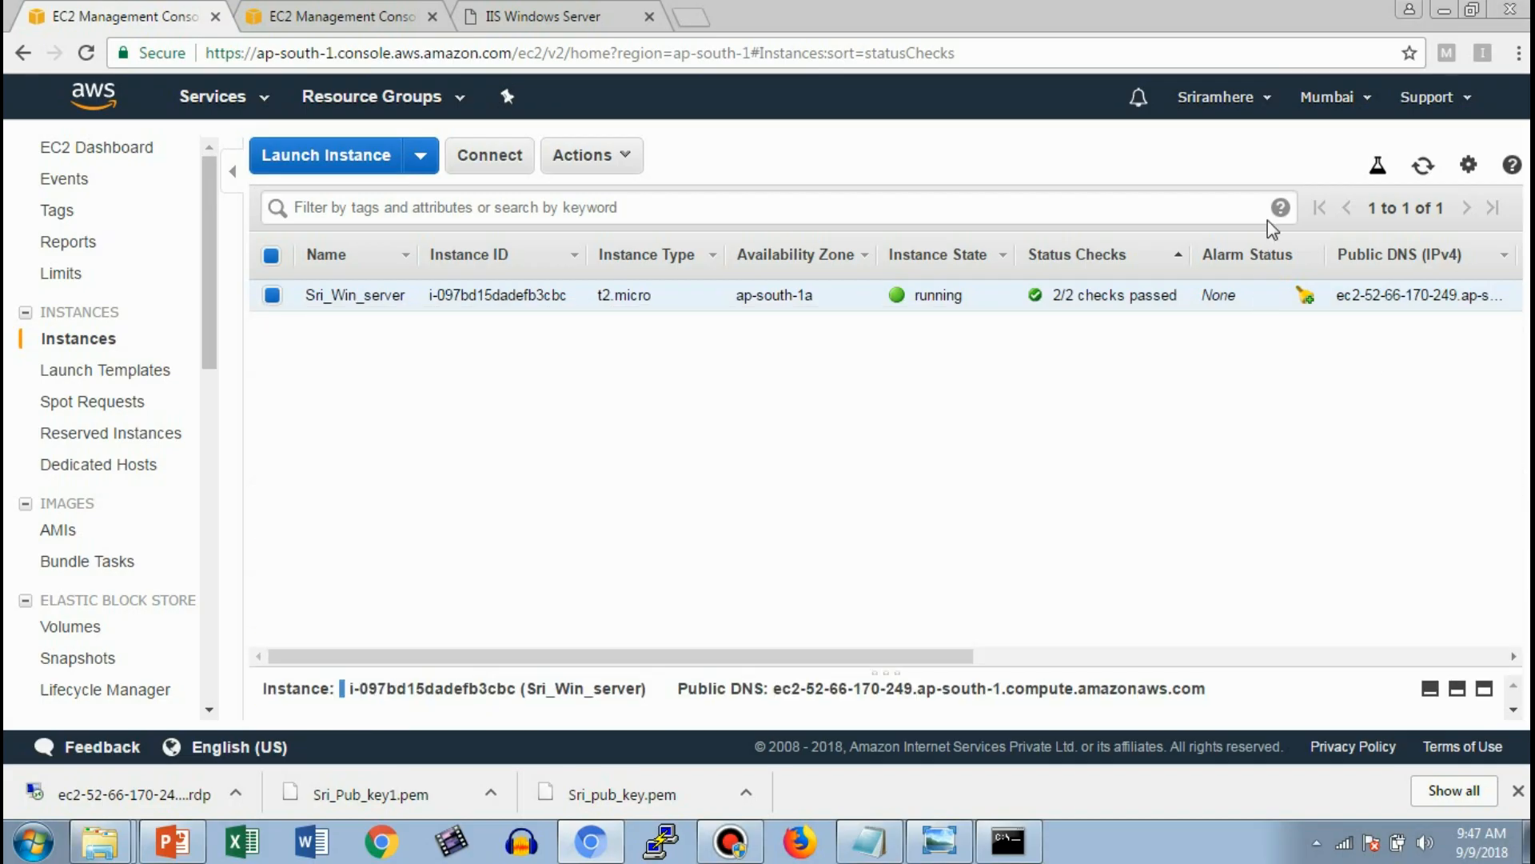
click(1424, 167)
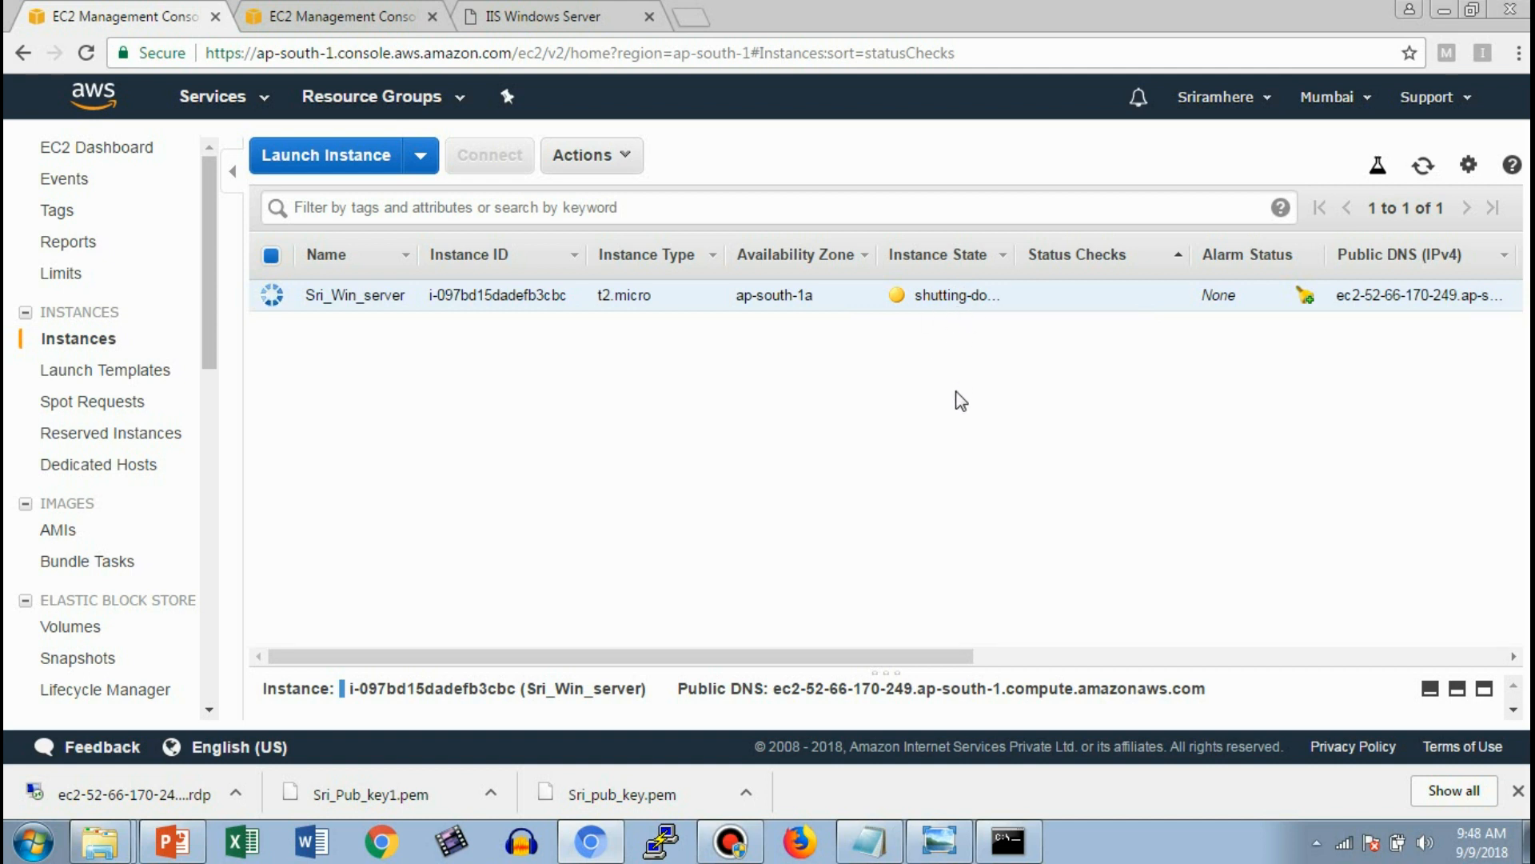
Step: Switch to the basics presentation in PowerPoint and review the pay-per-use point on the Cloud computing basics slide
click(172, 842)
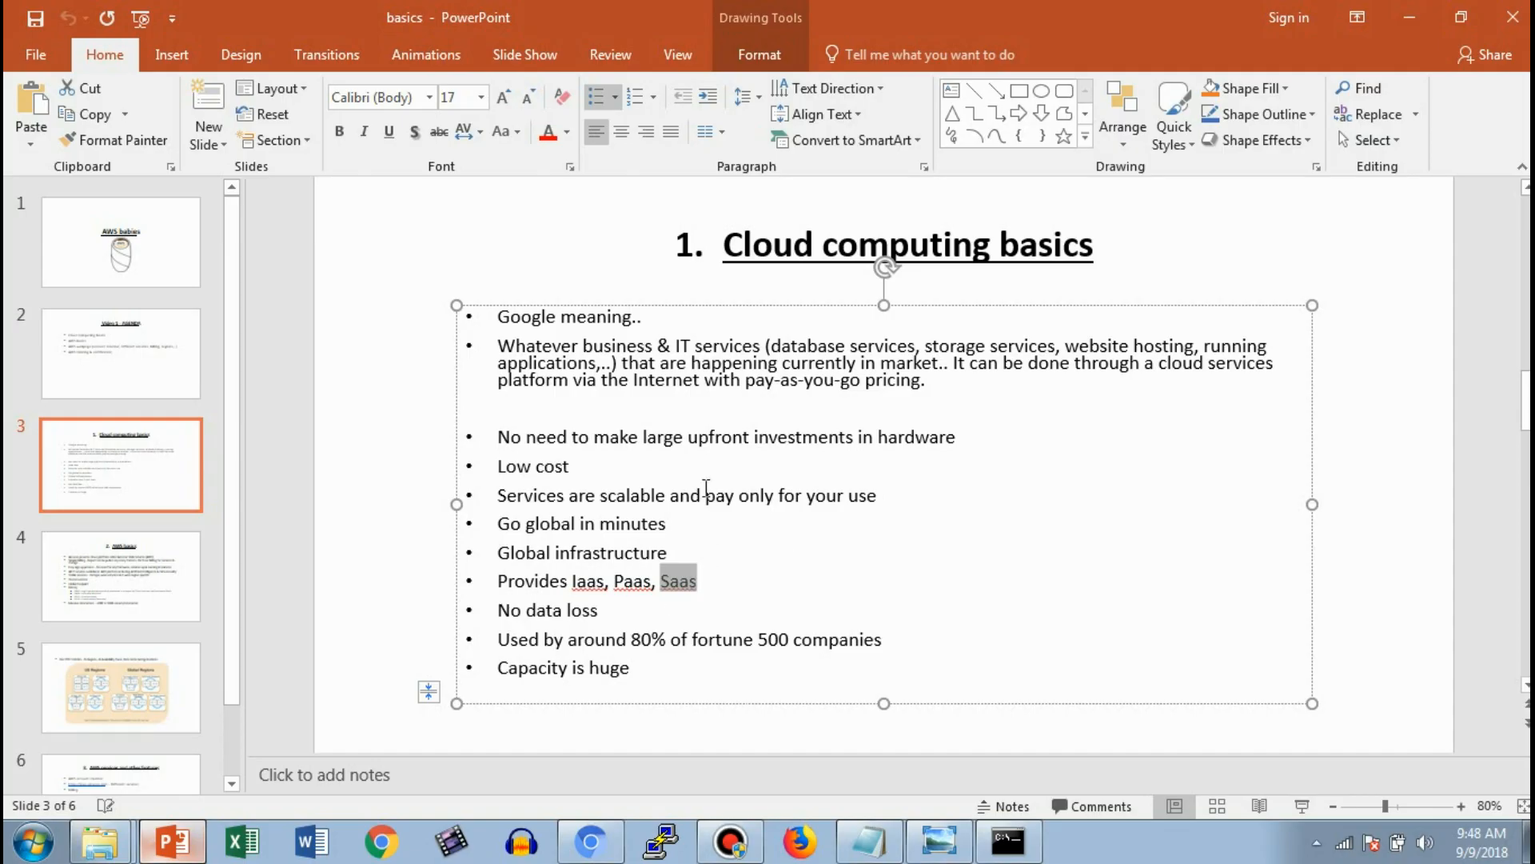
click(703, 494)
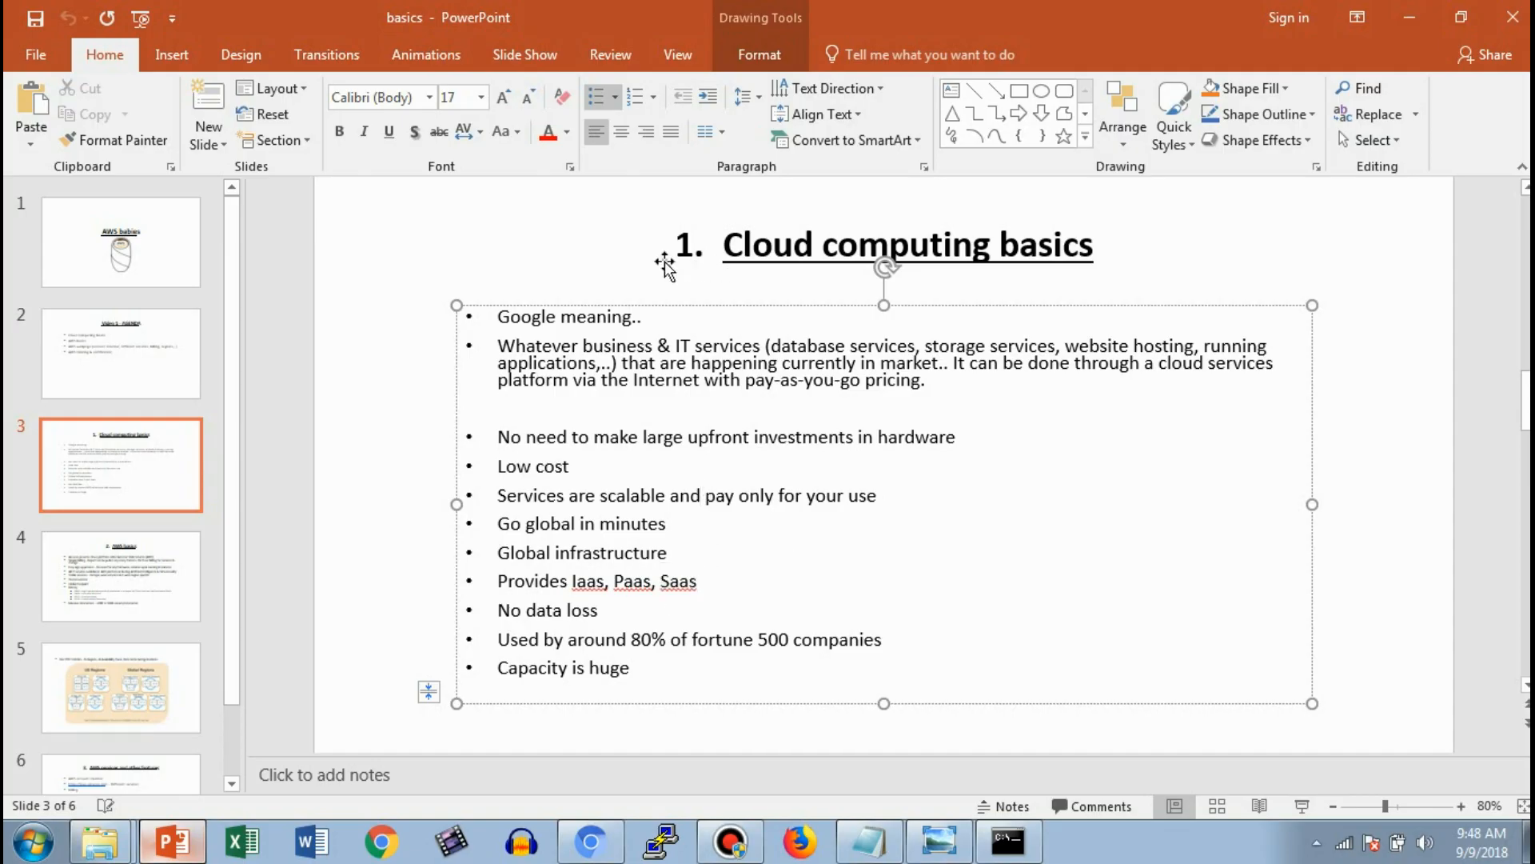